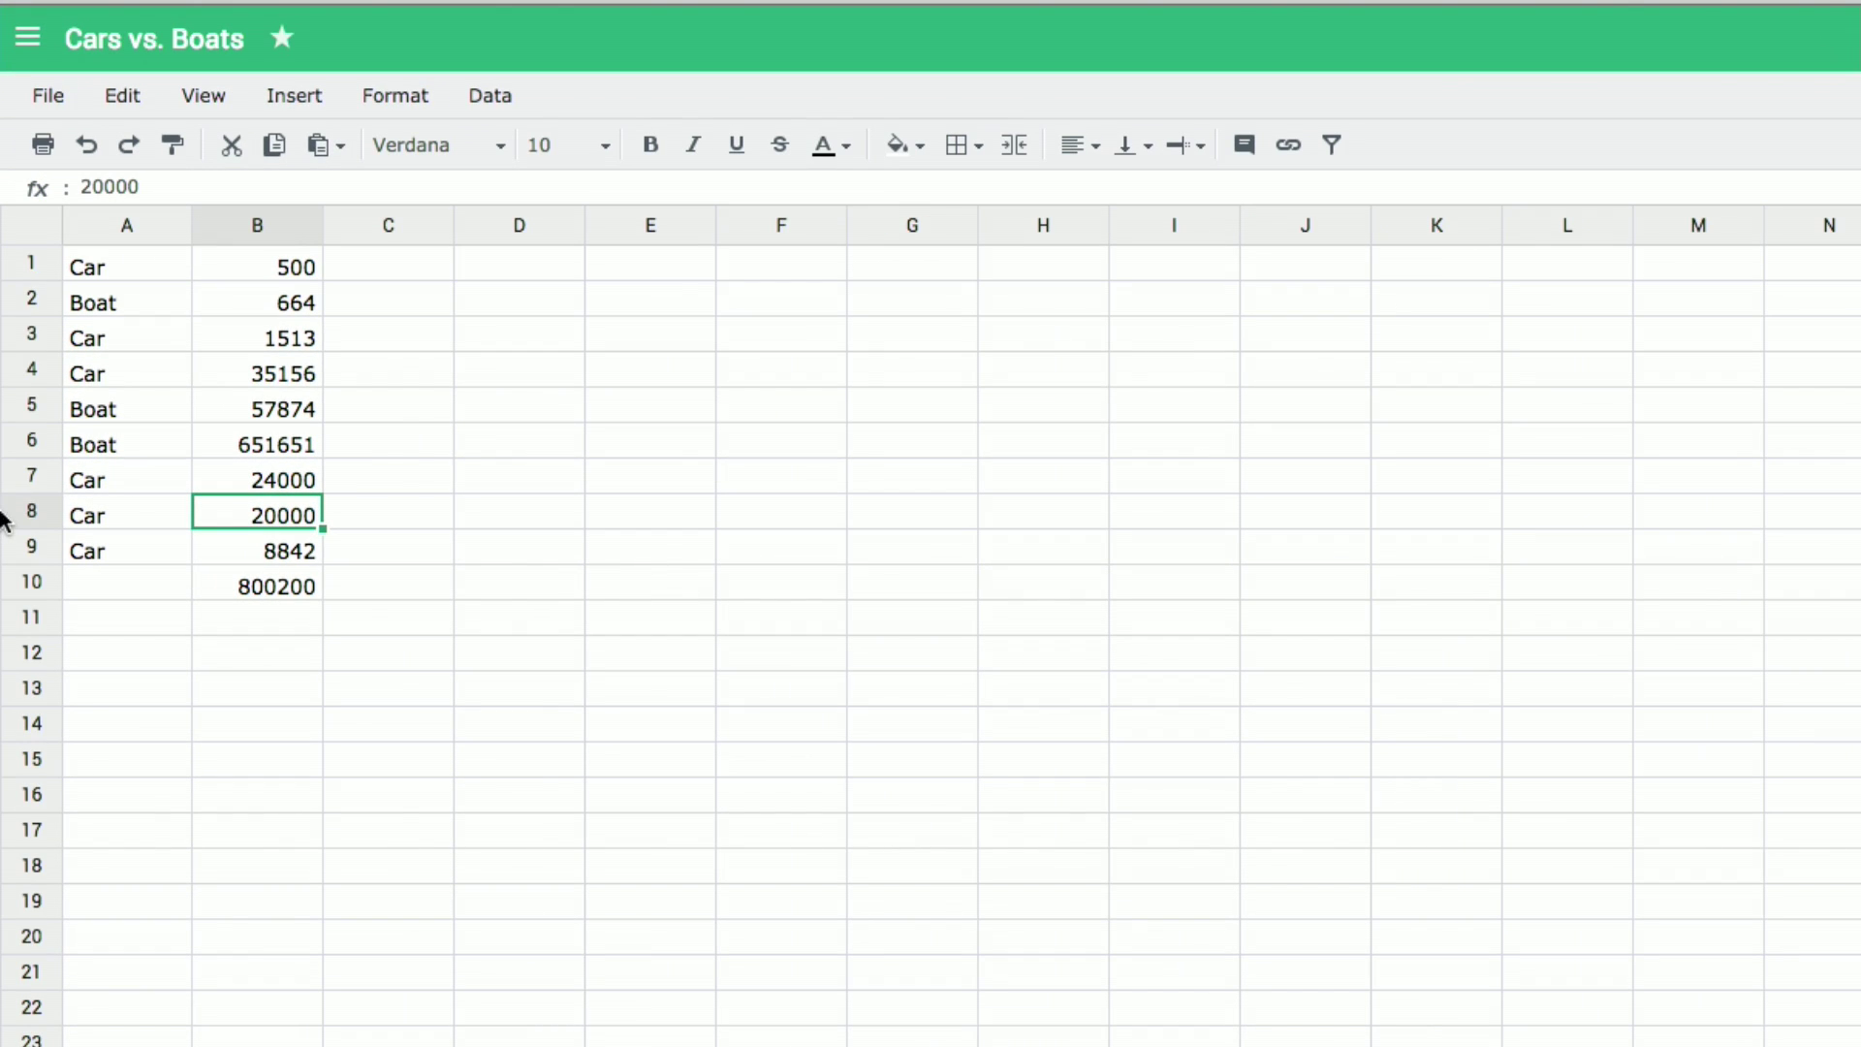
Start a formula in cell B10 and browse the list of available functions, closing the entry with a reference to D11
click(260, 583)
text(=)
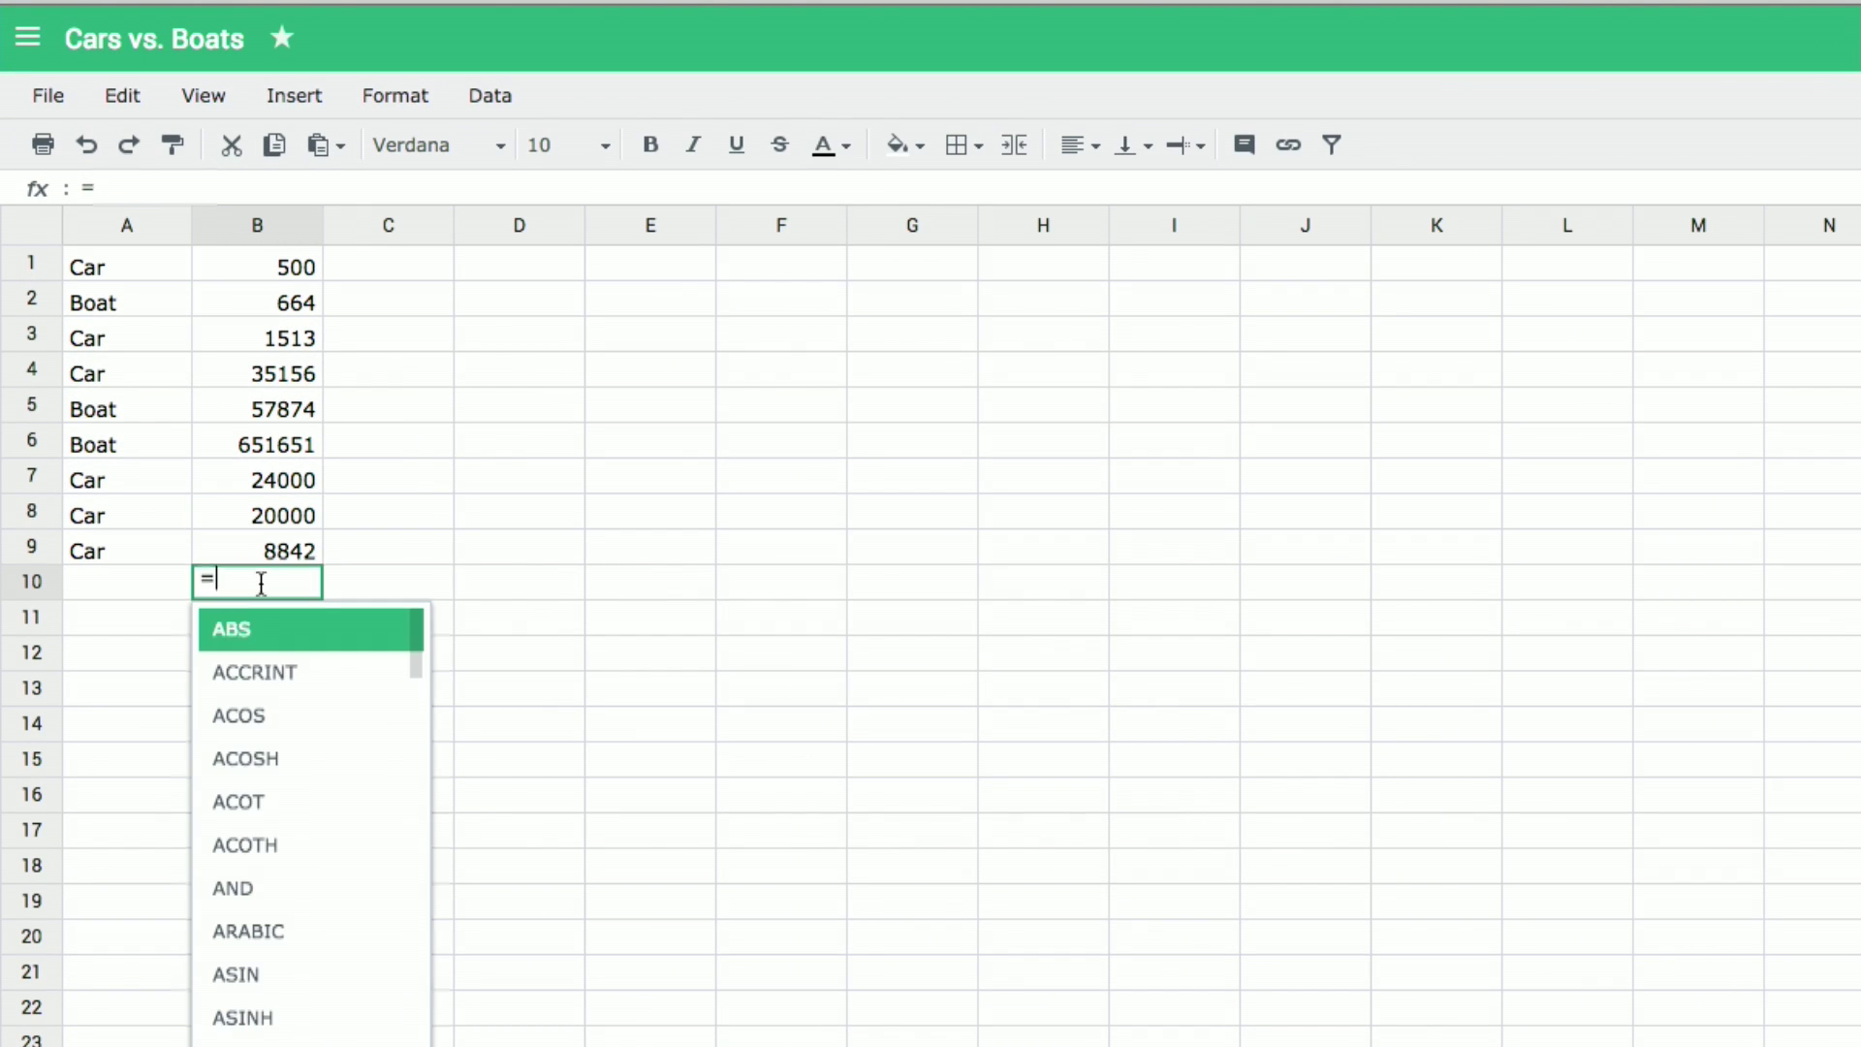
scroll(272, 678, down, 5)
scroll(272, 679, down, 10)
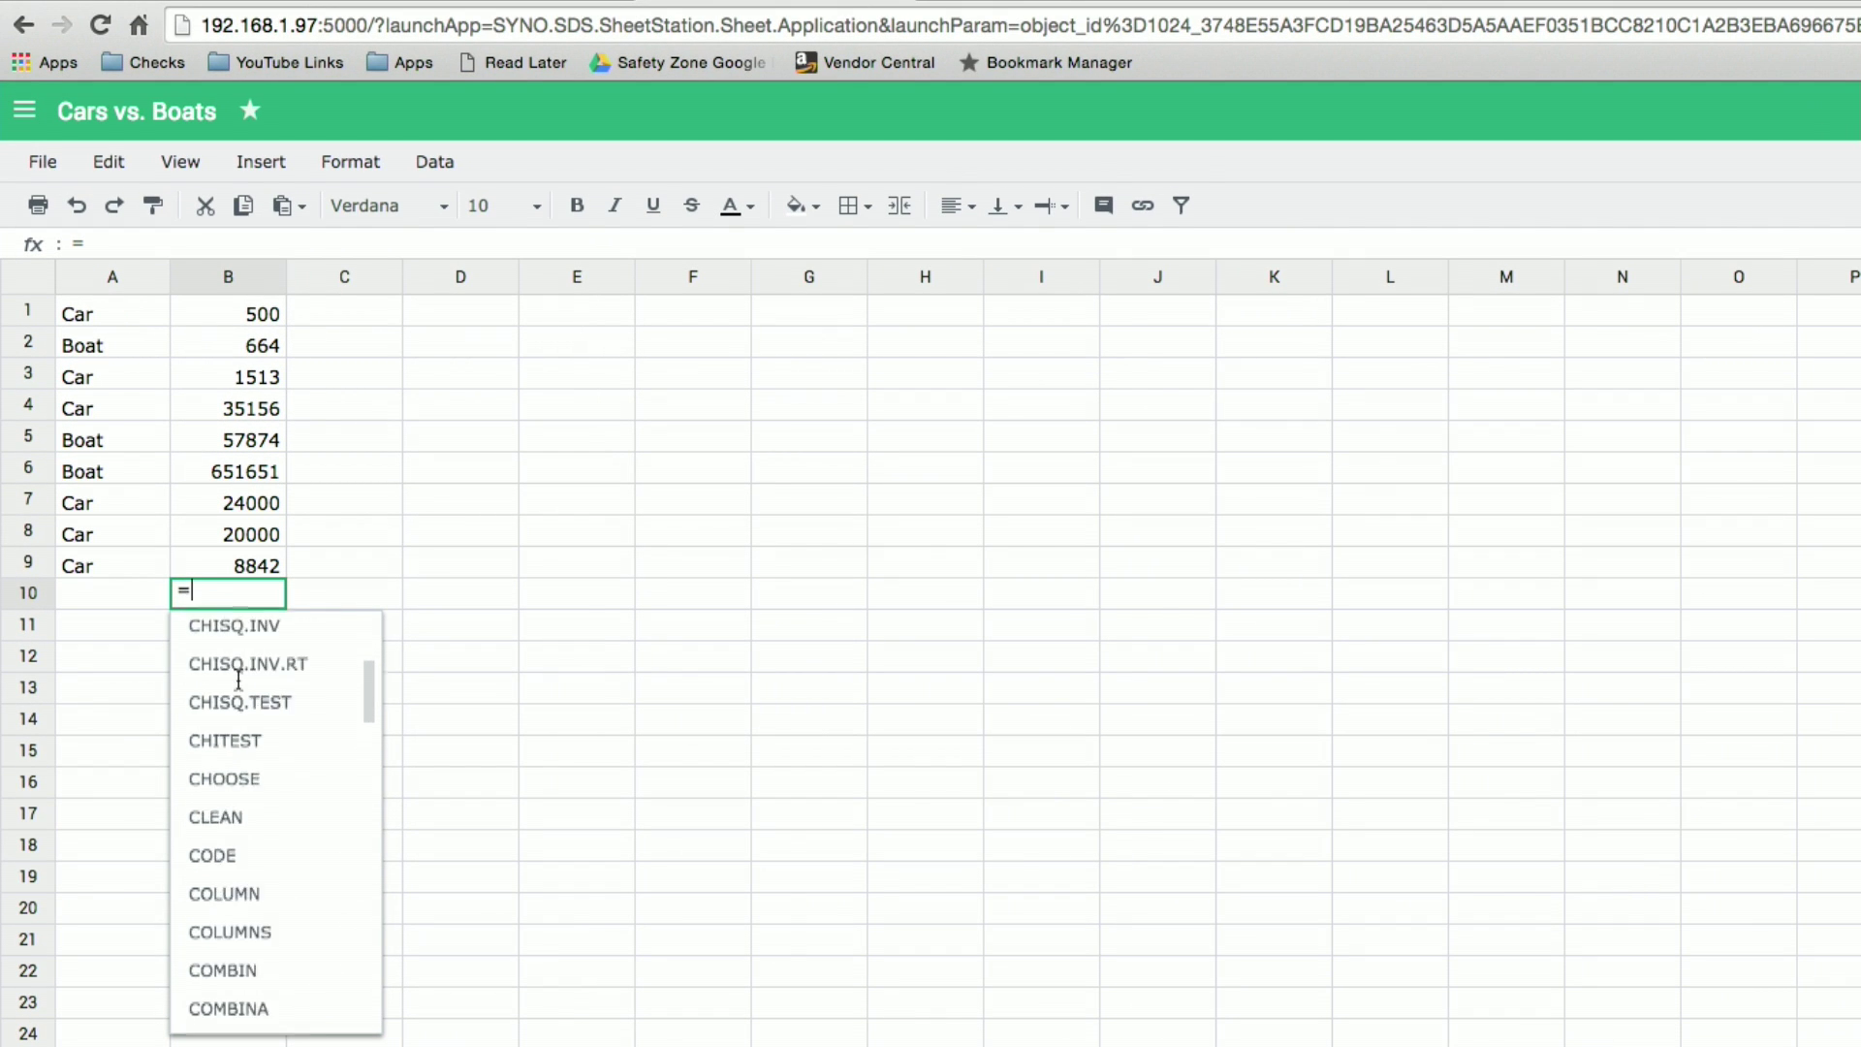
scroll(243, 688, down, 10)
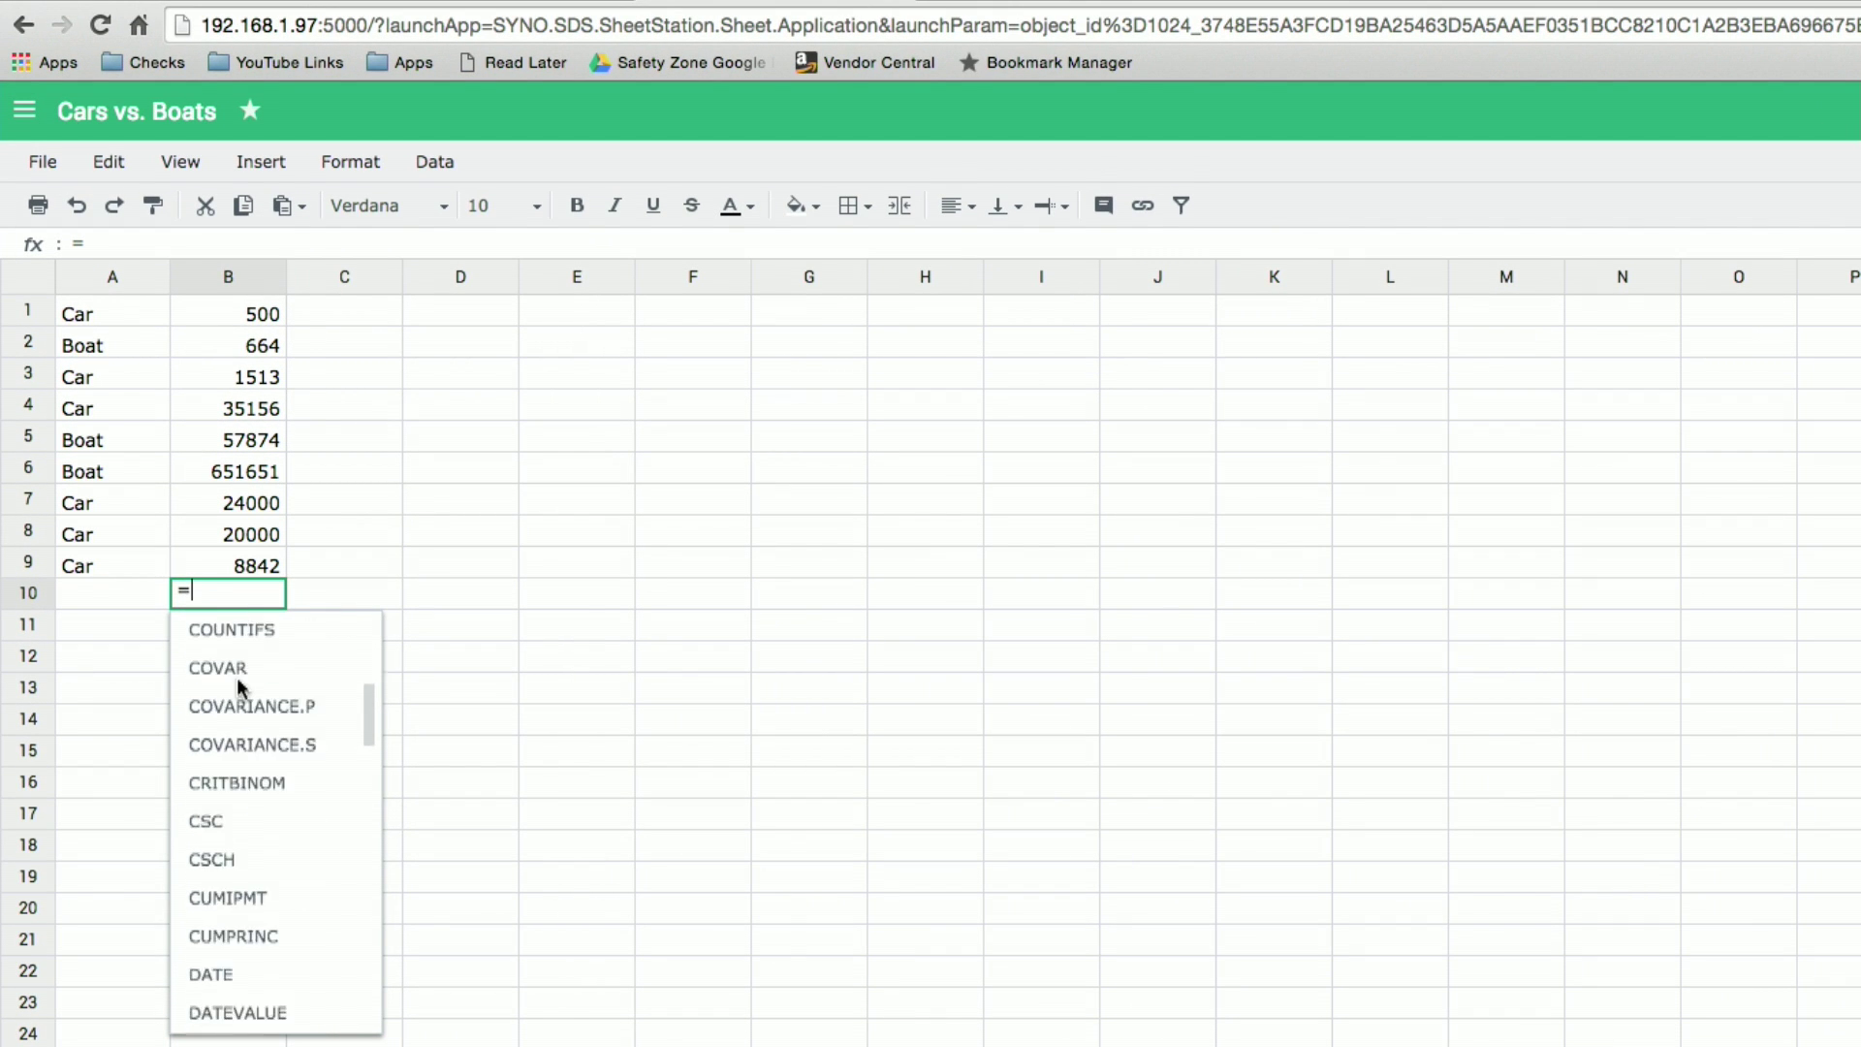
drag(372, 735, 376, 974)
click(434, 631)
key(Return)
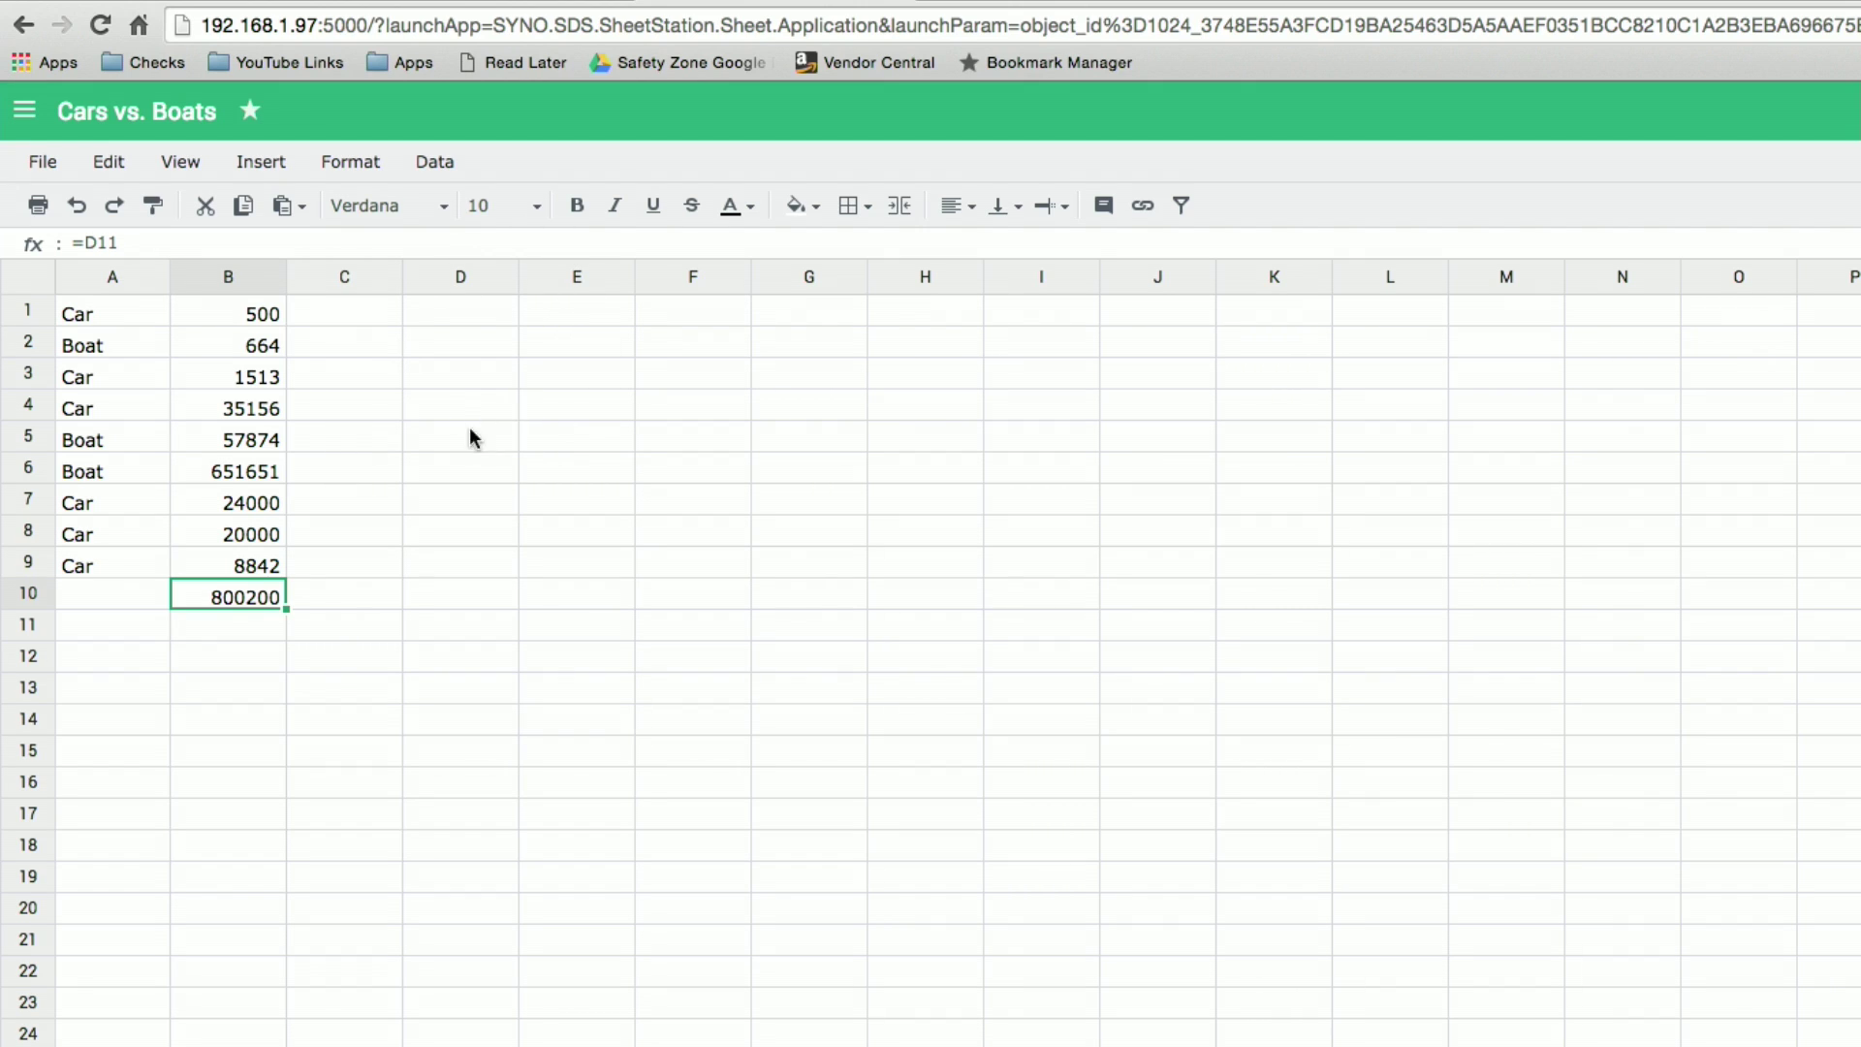
click(427, 167)
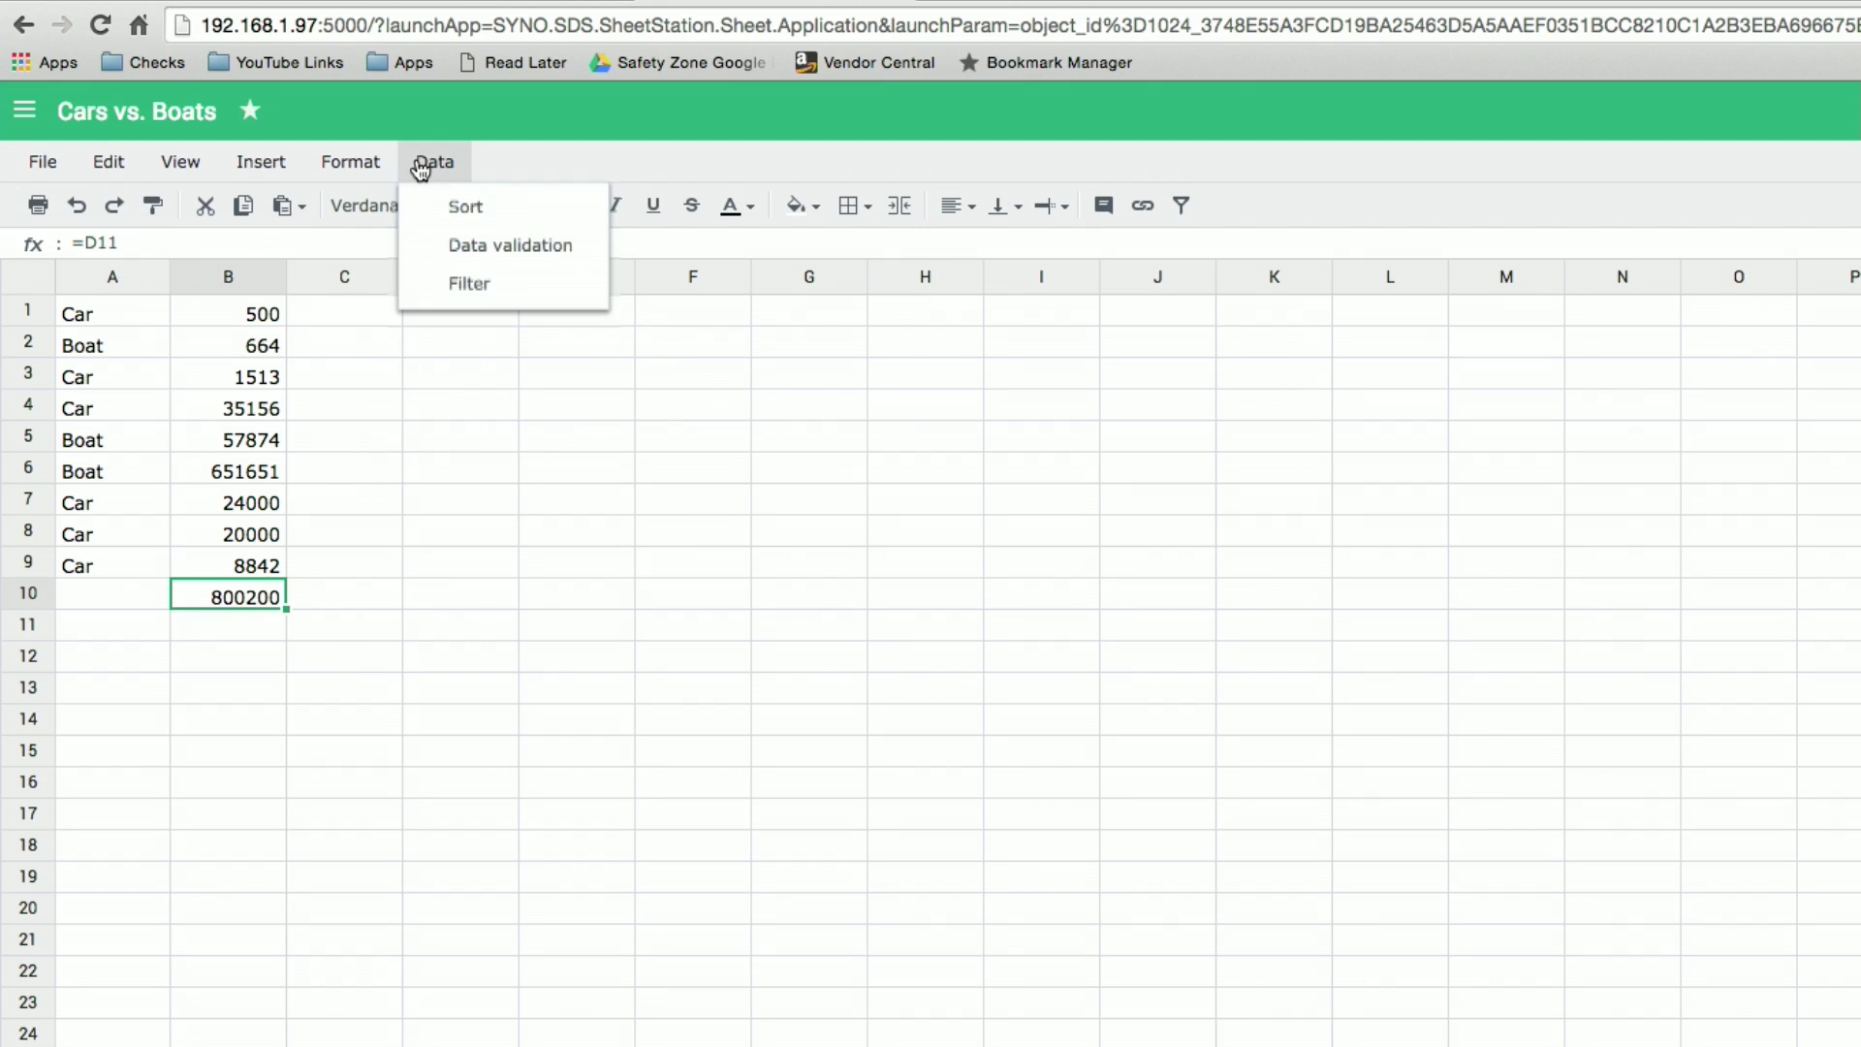
mouse_move(34, 180)
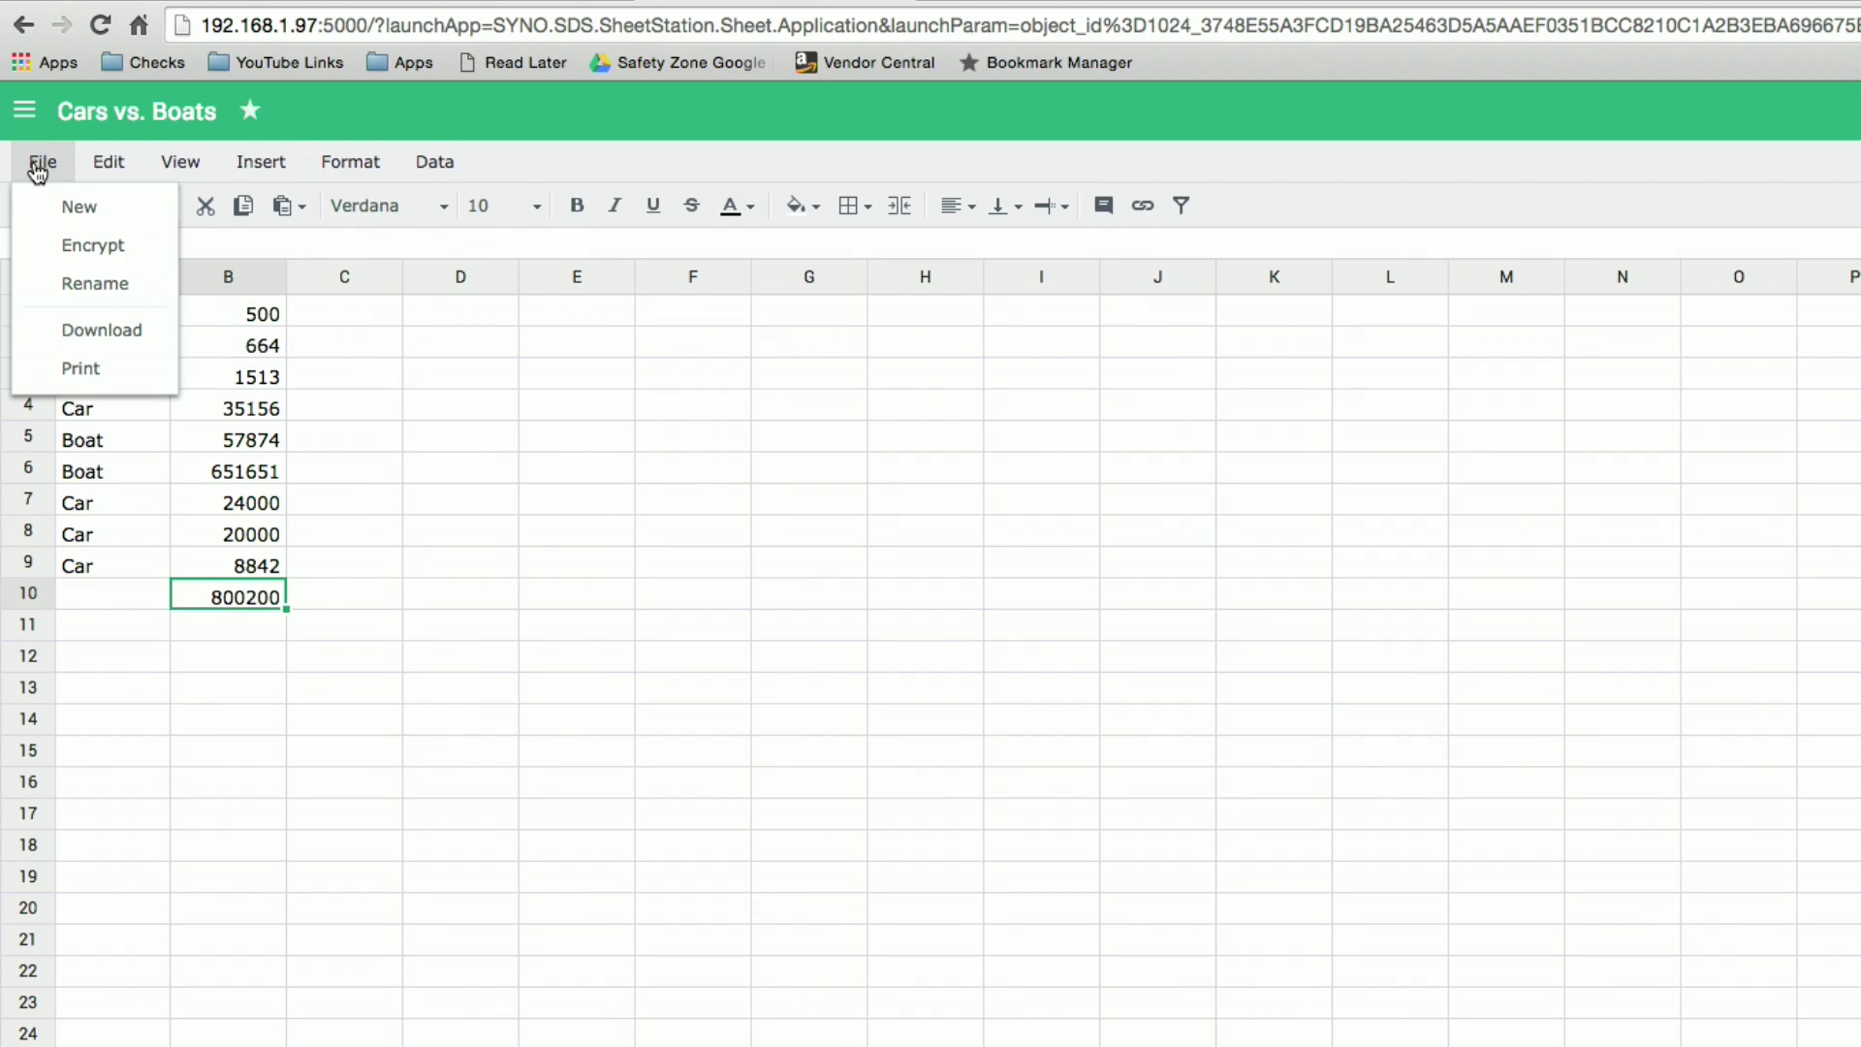
mouse_move(170, 163)
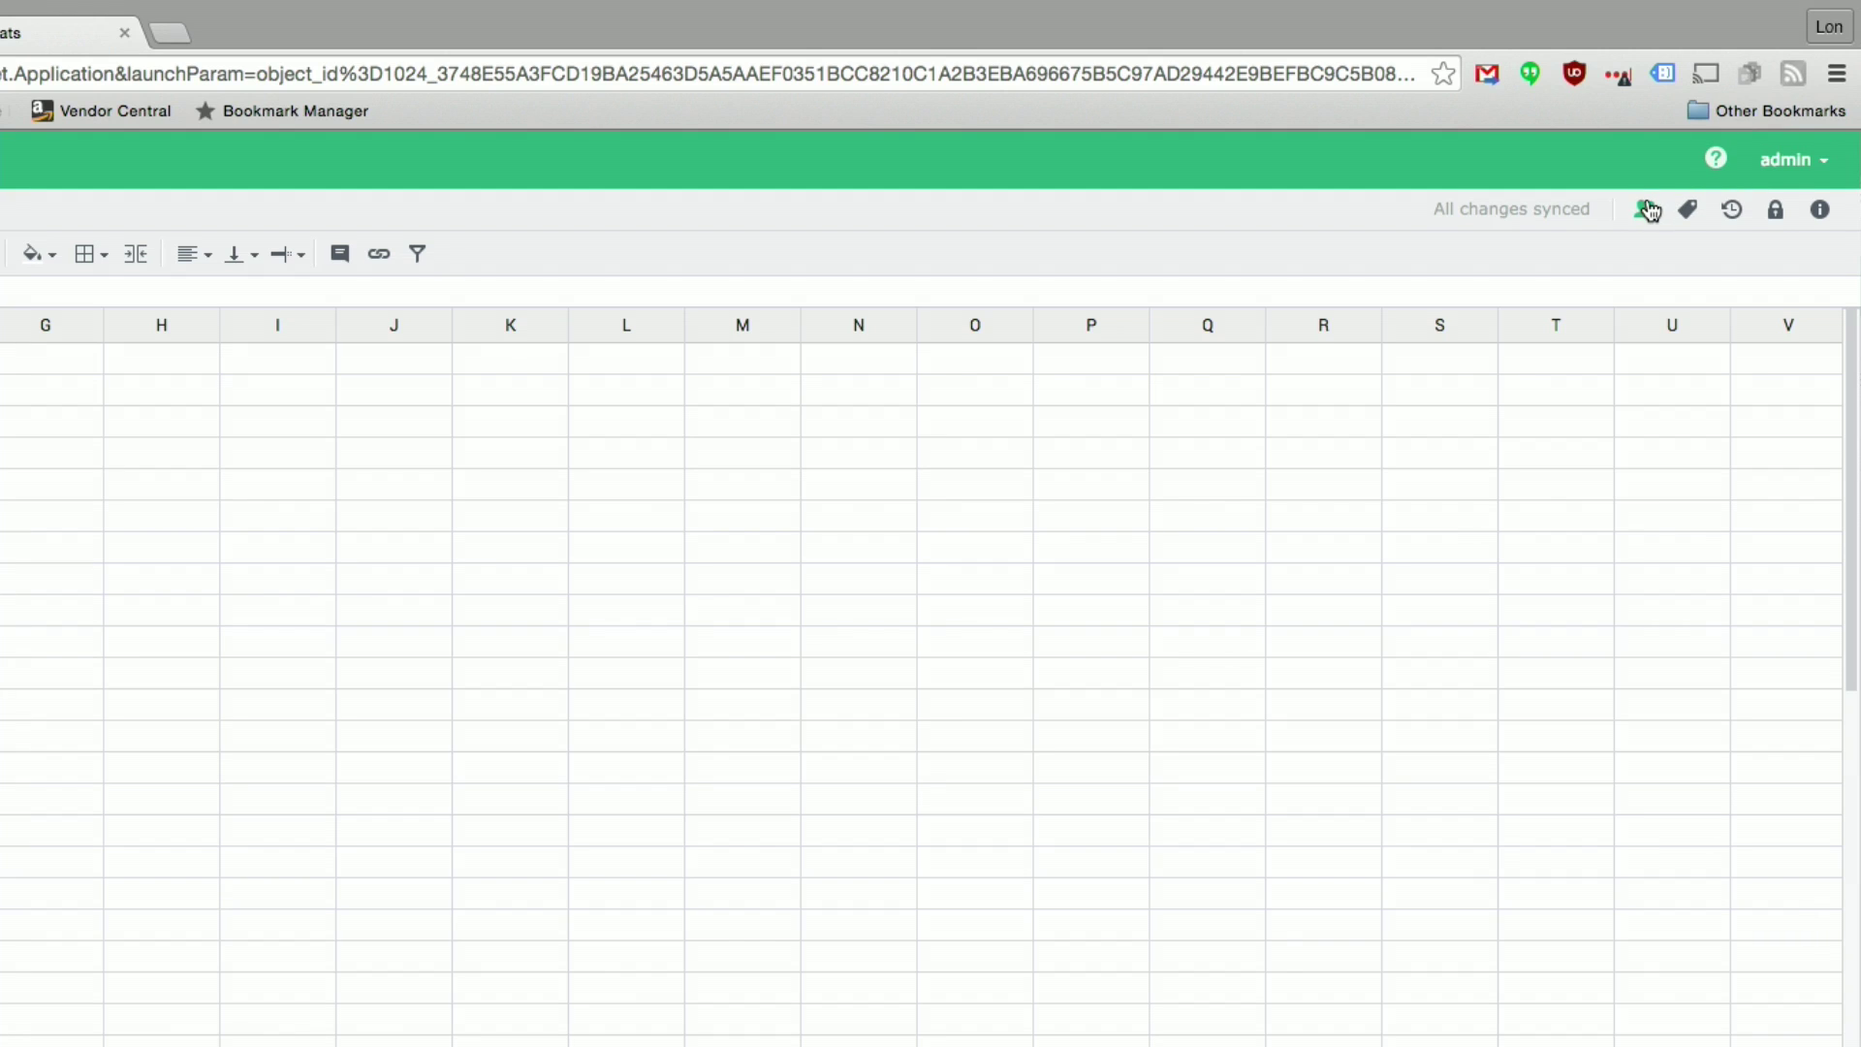
Add Test User to the DSM users the spreadsheet is shared with, using the View permission
click(1645, 209)
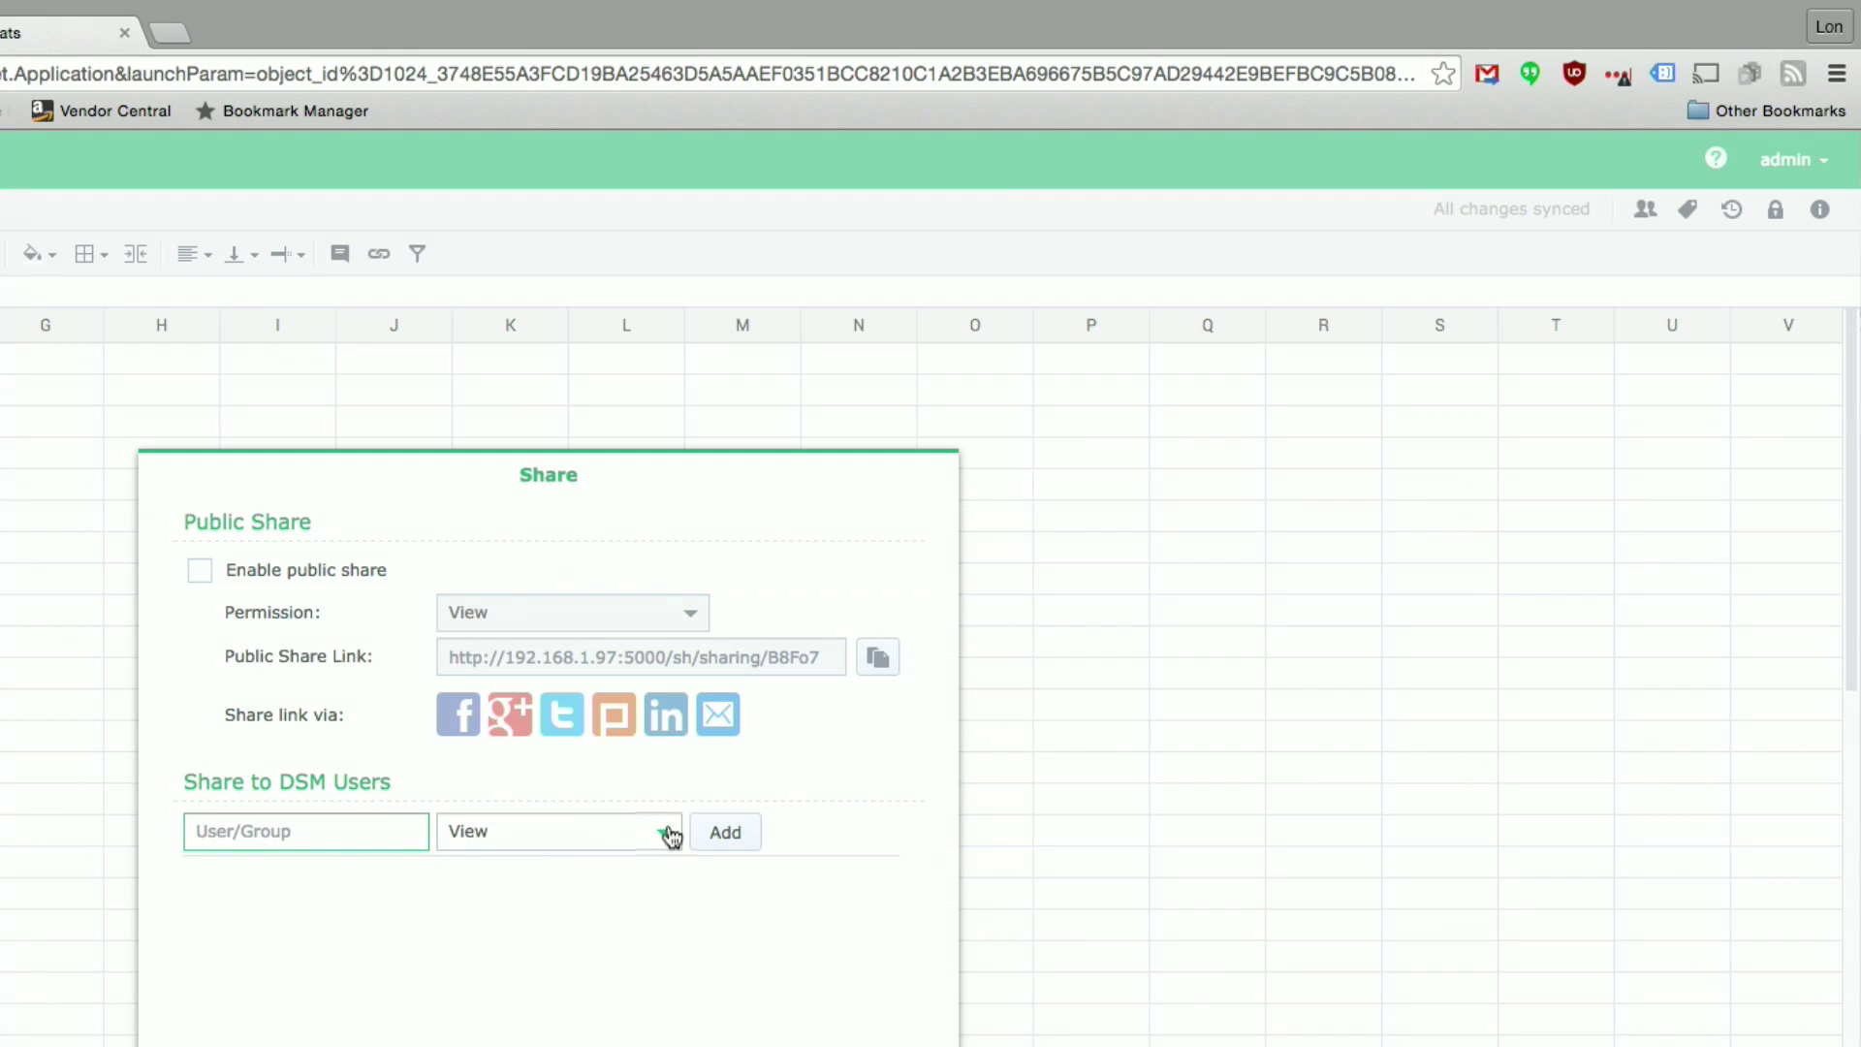
click(488, 832)
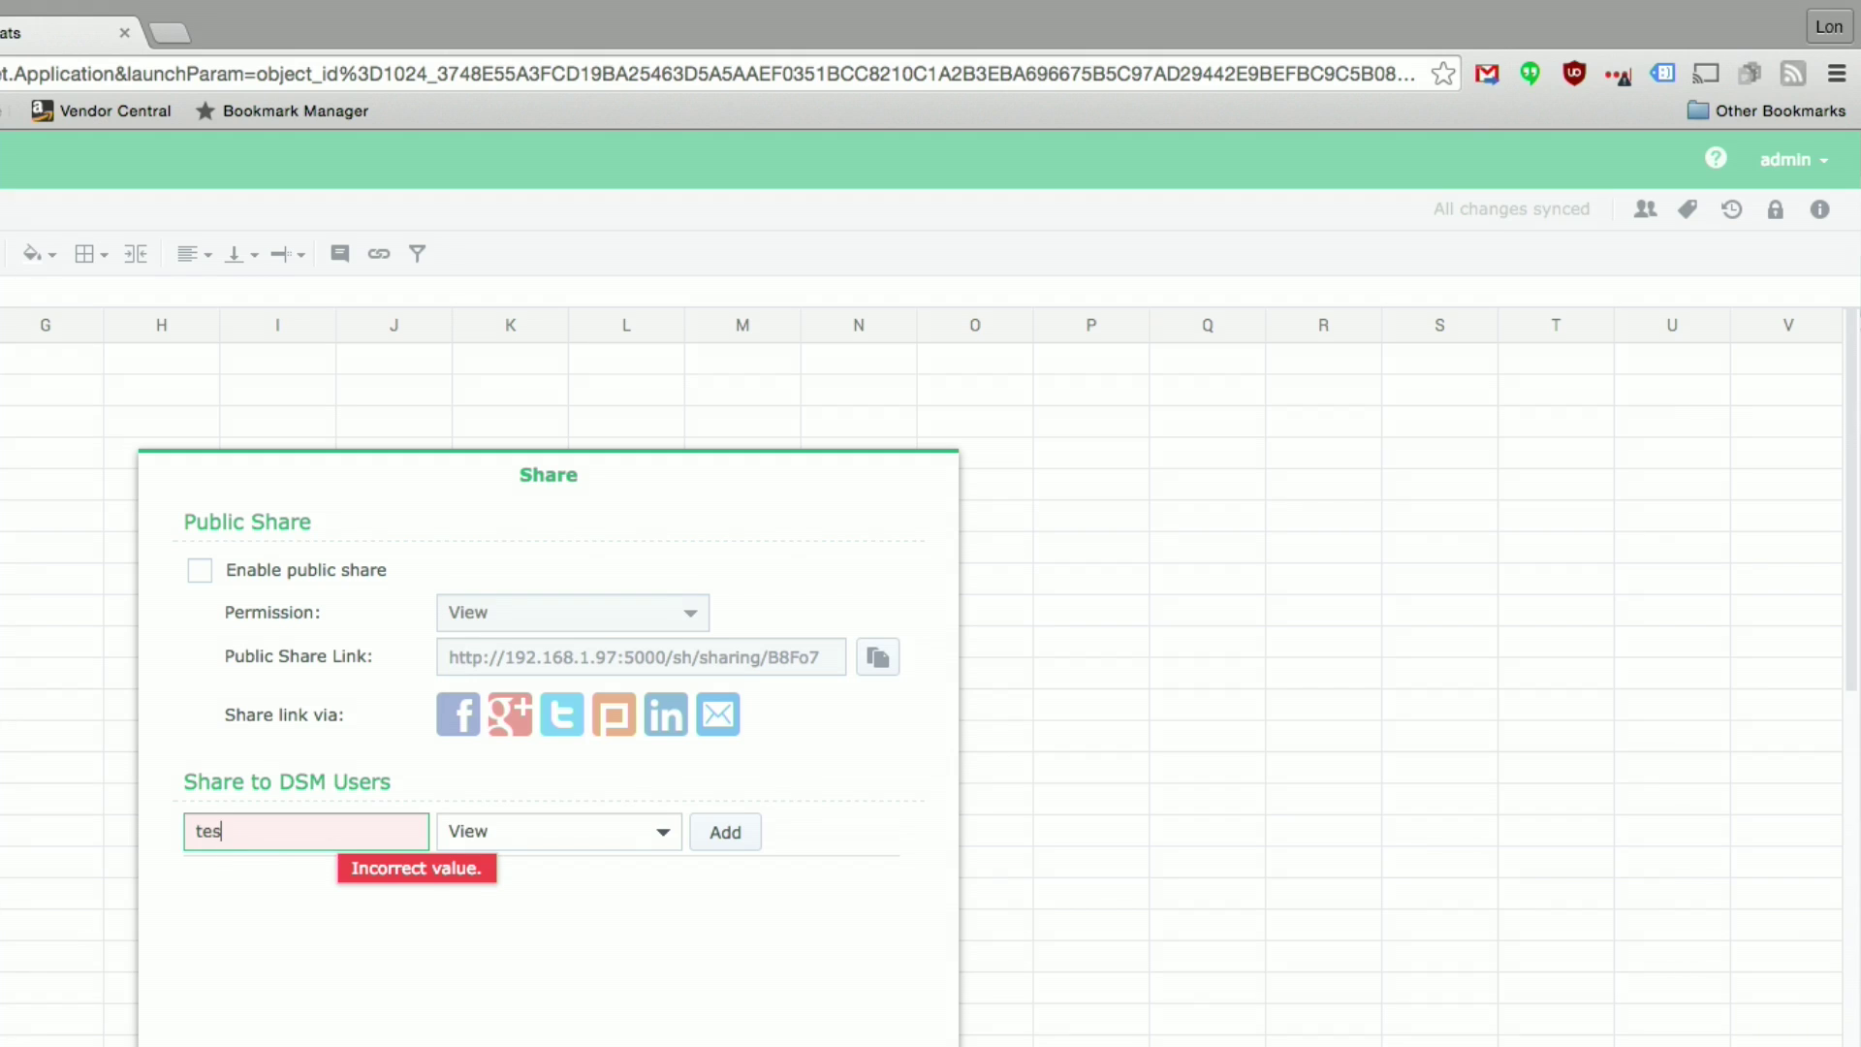
click(300, 877)
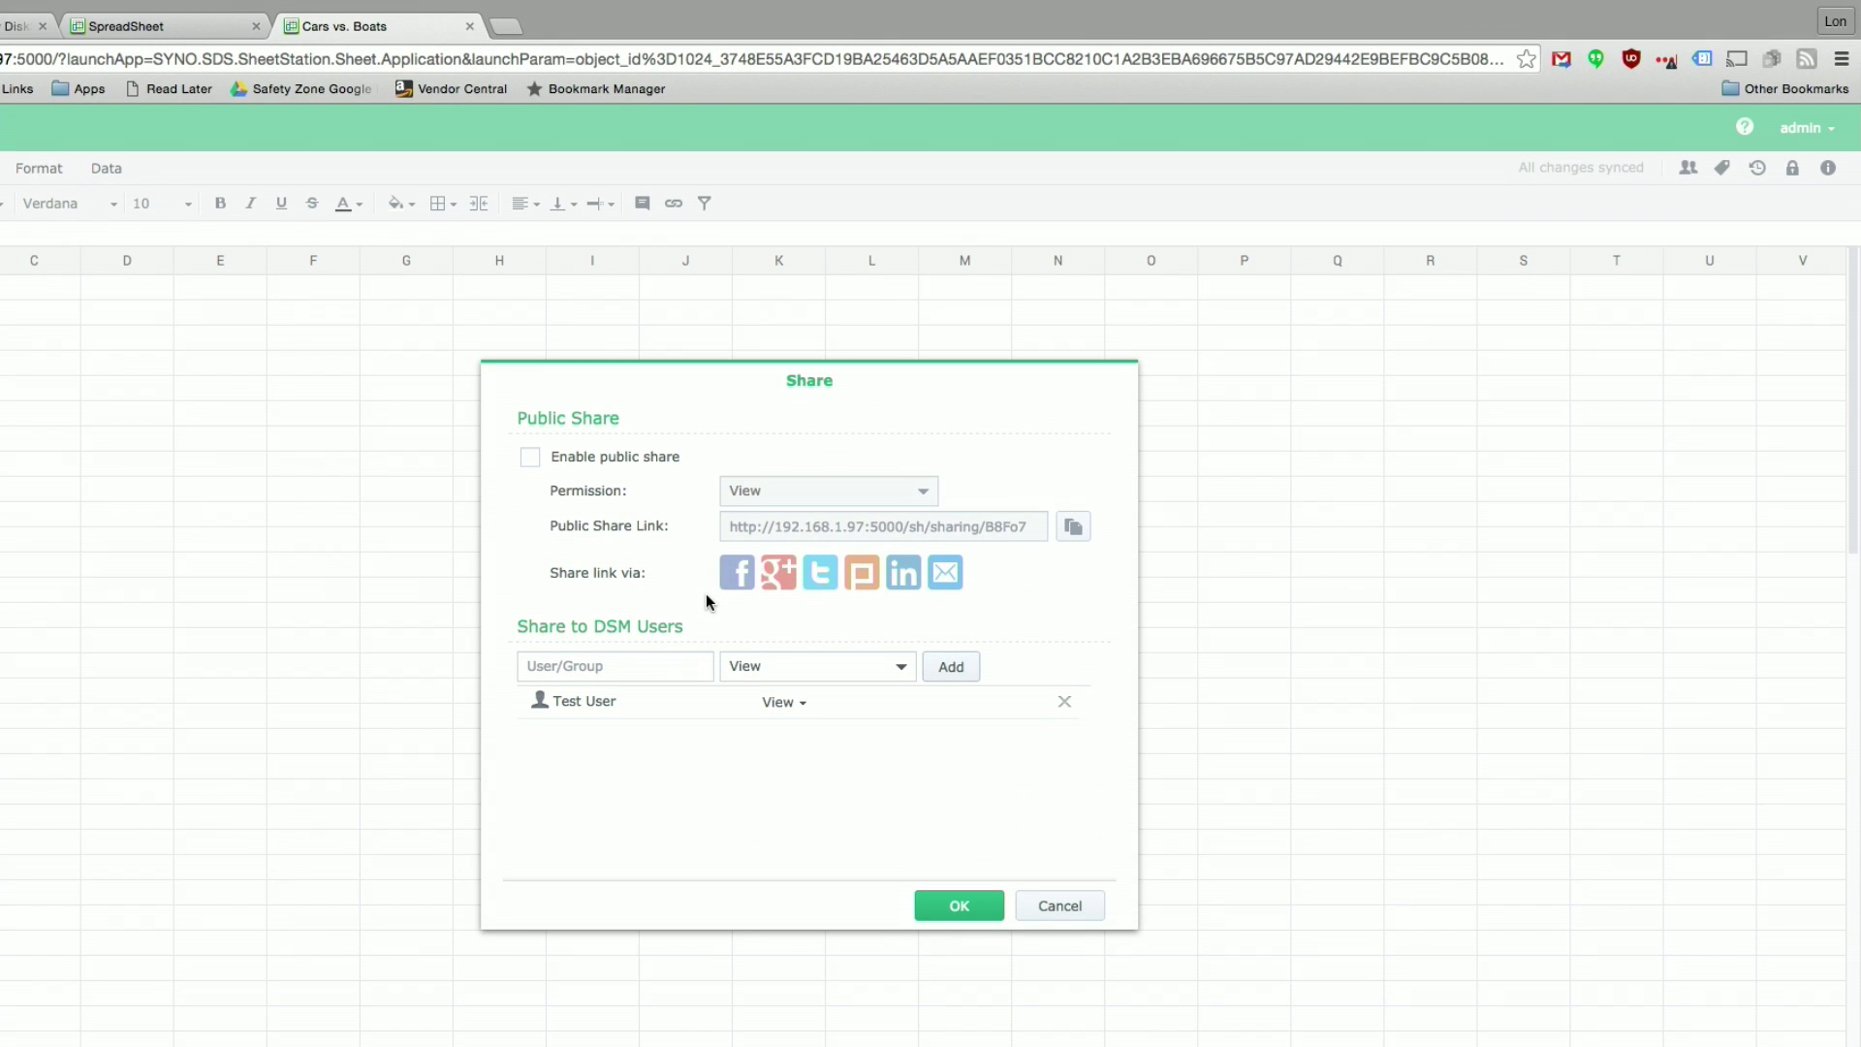
Enable public sharing with the View permission, and leave the share settings discarding the unsaved changes
click(529, 458)
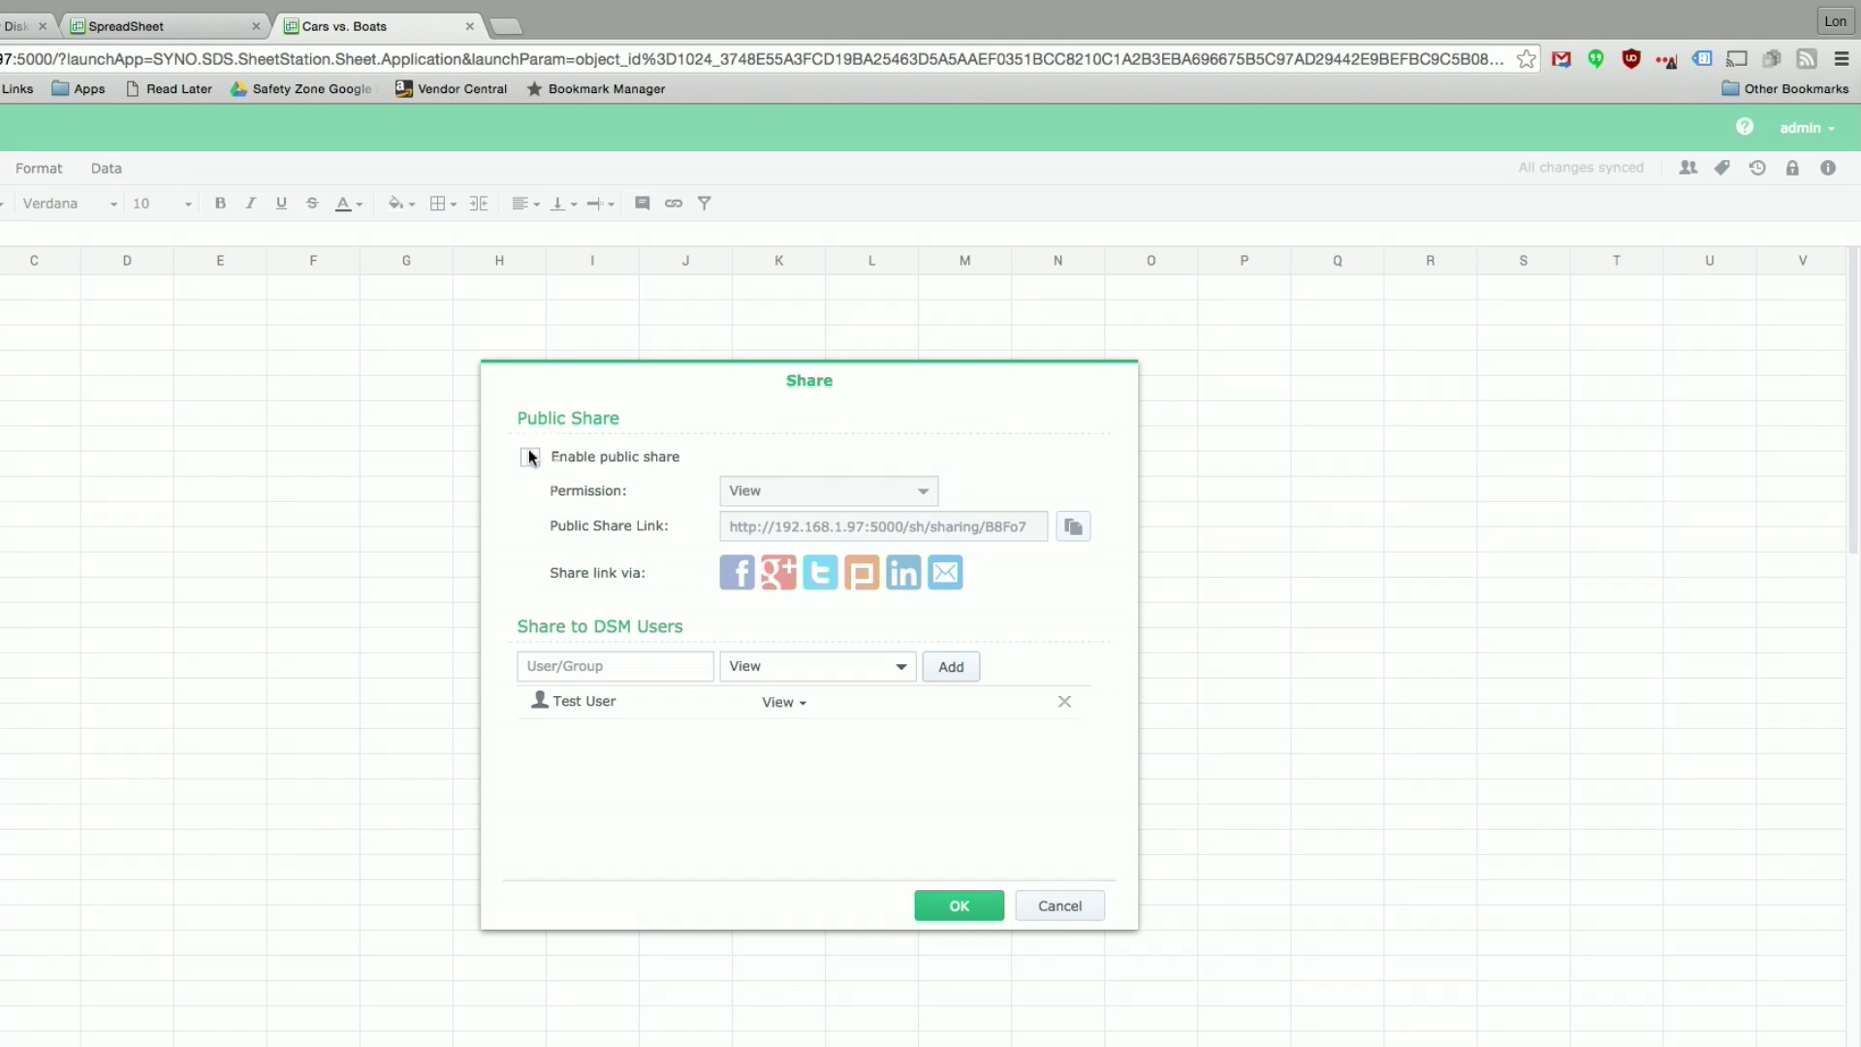
click(862, 503)
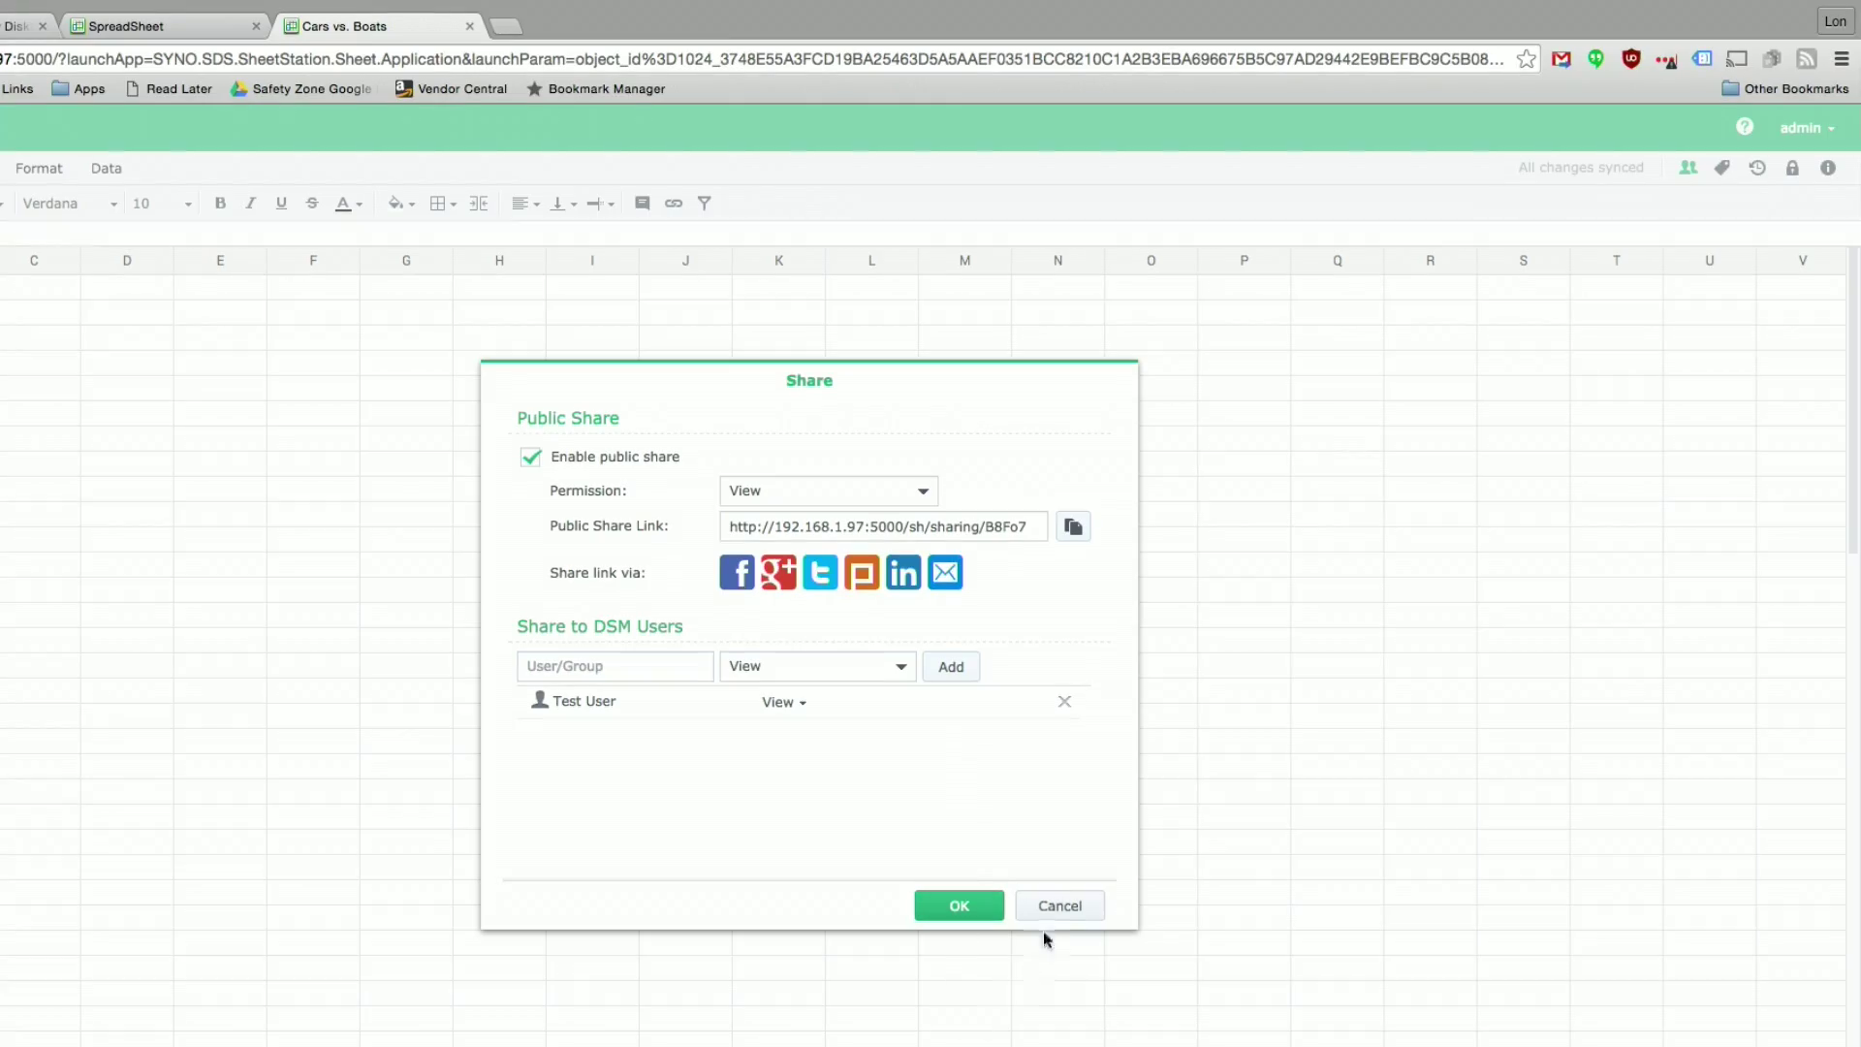
click(1059, 907)
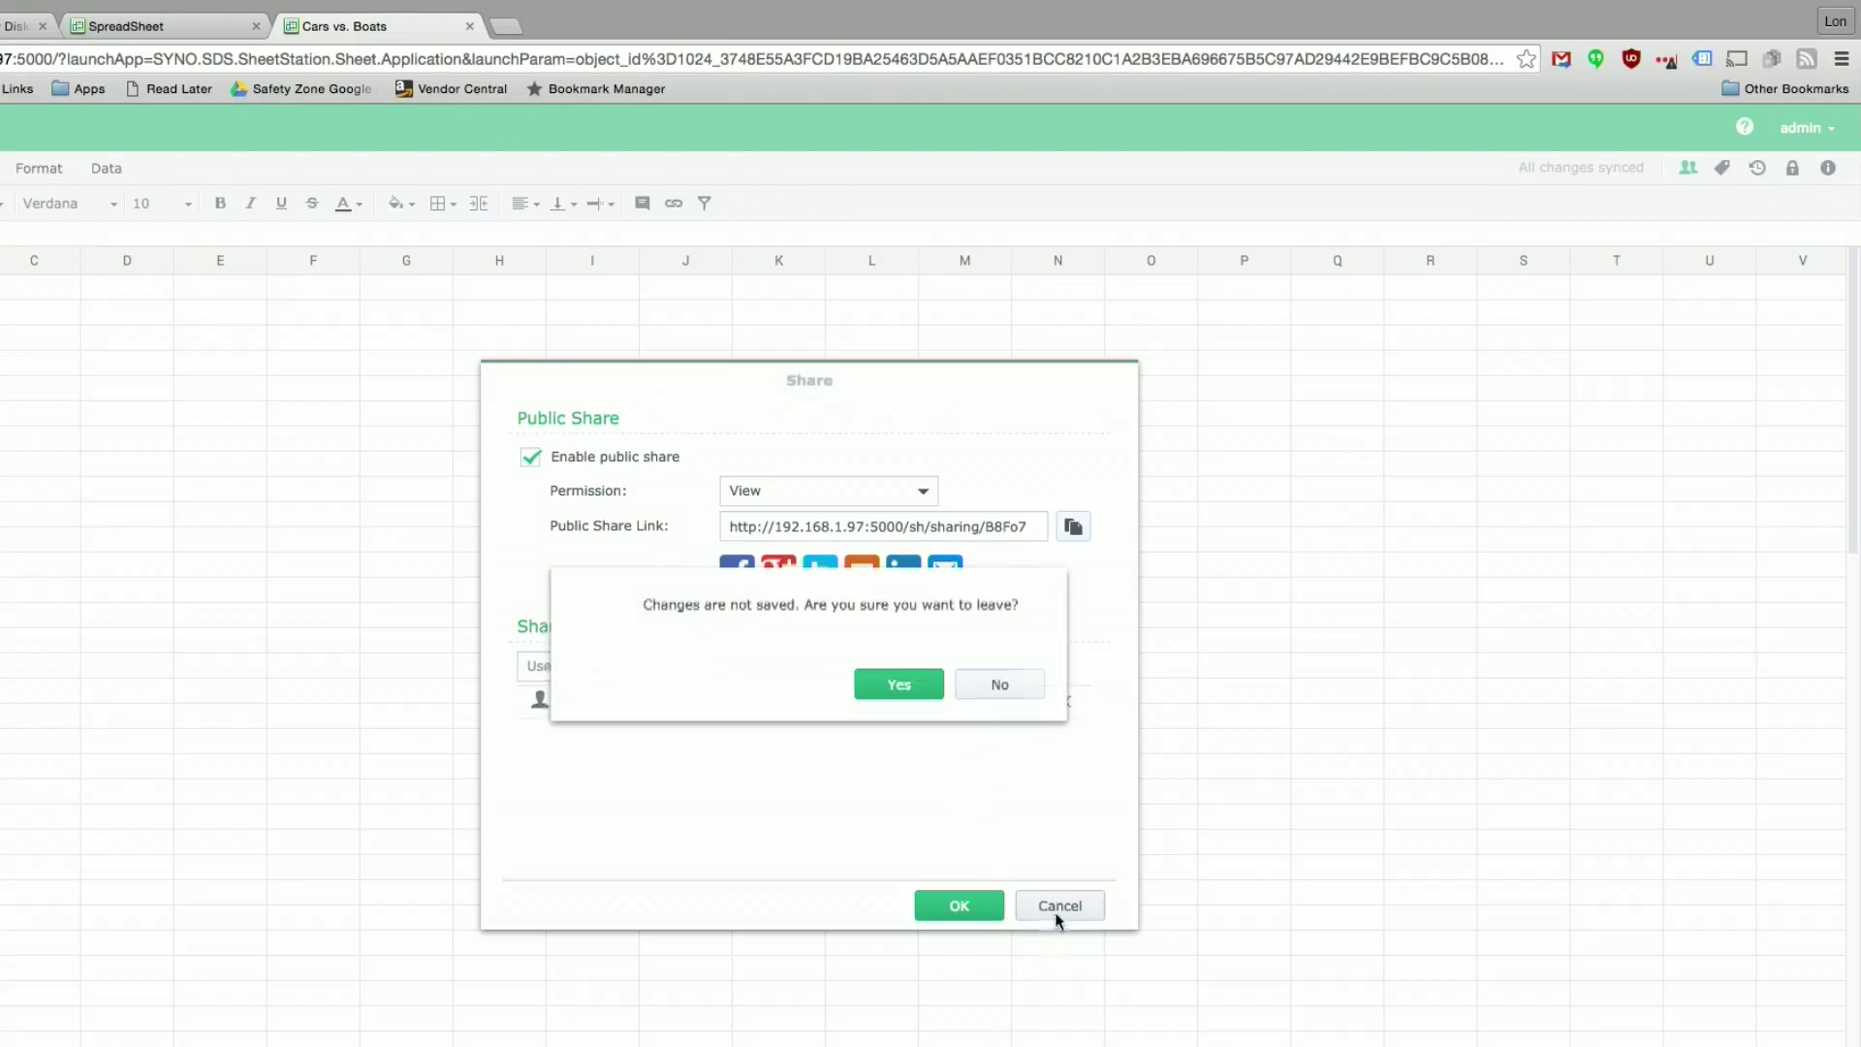
click(899, 686)
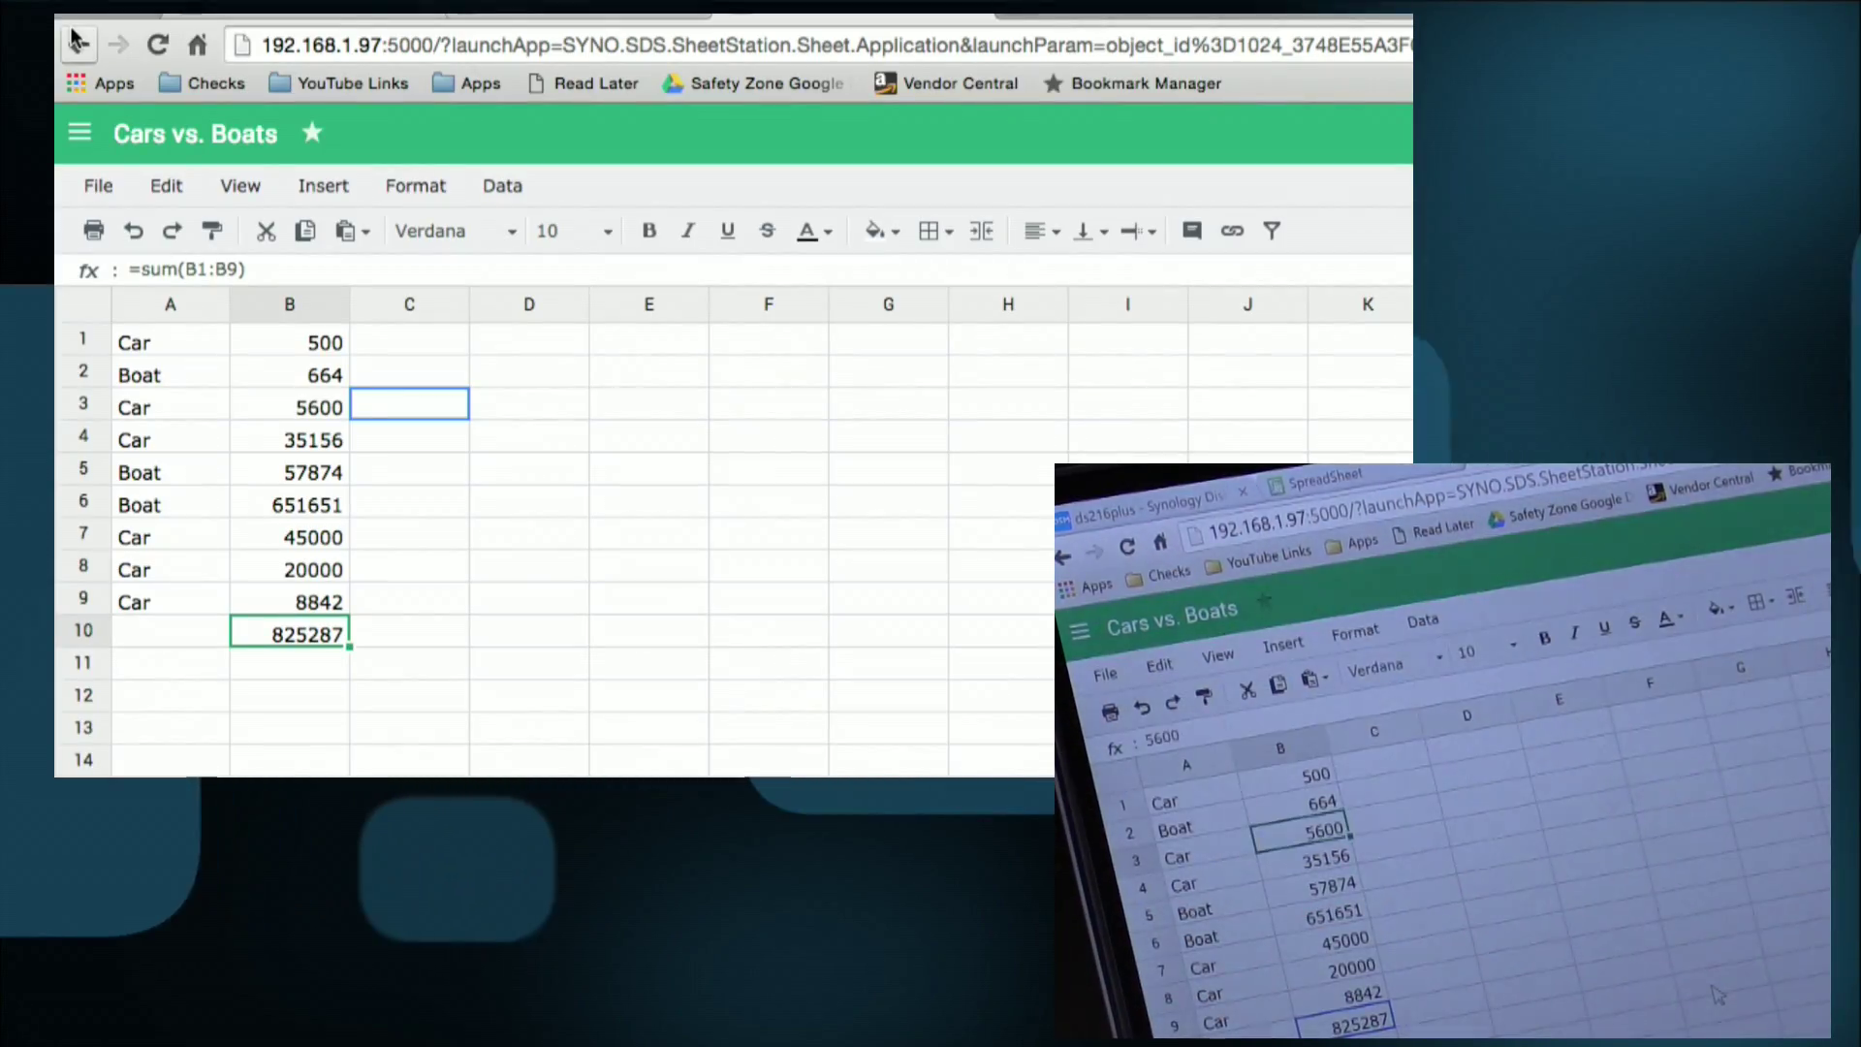
Move the cell selection among B3, C3 and C6 on the second device and select C1 here to compare the live cursors
key(Left)
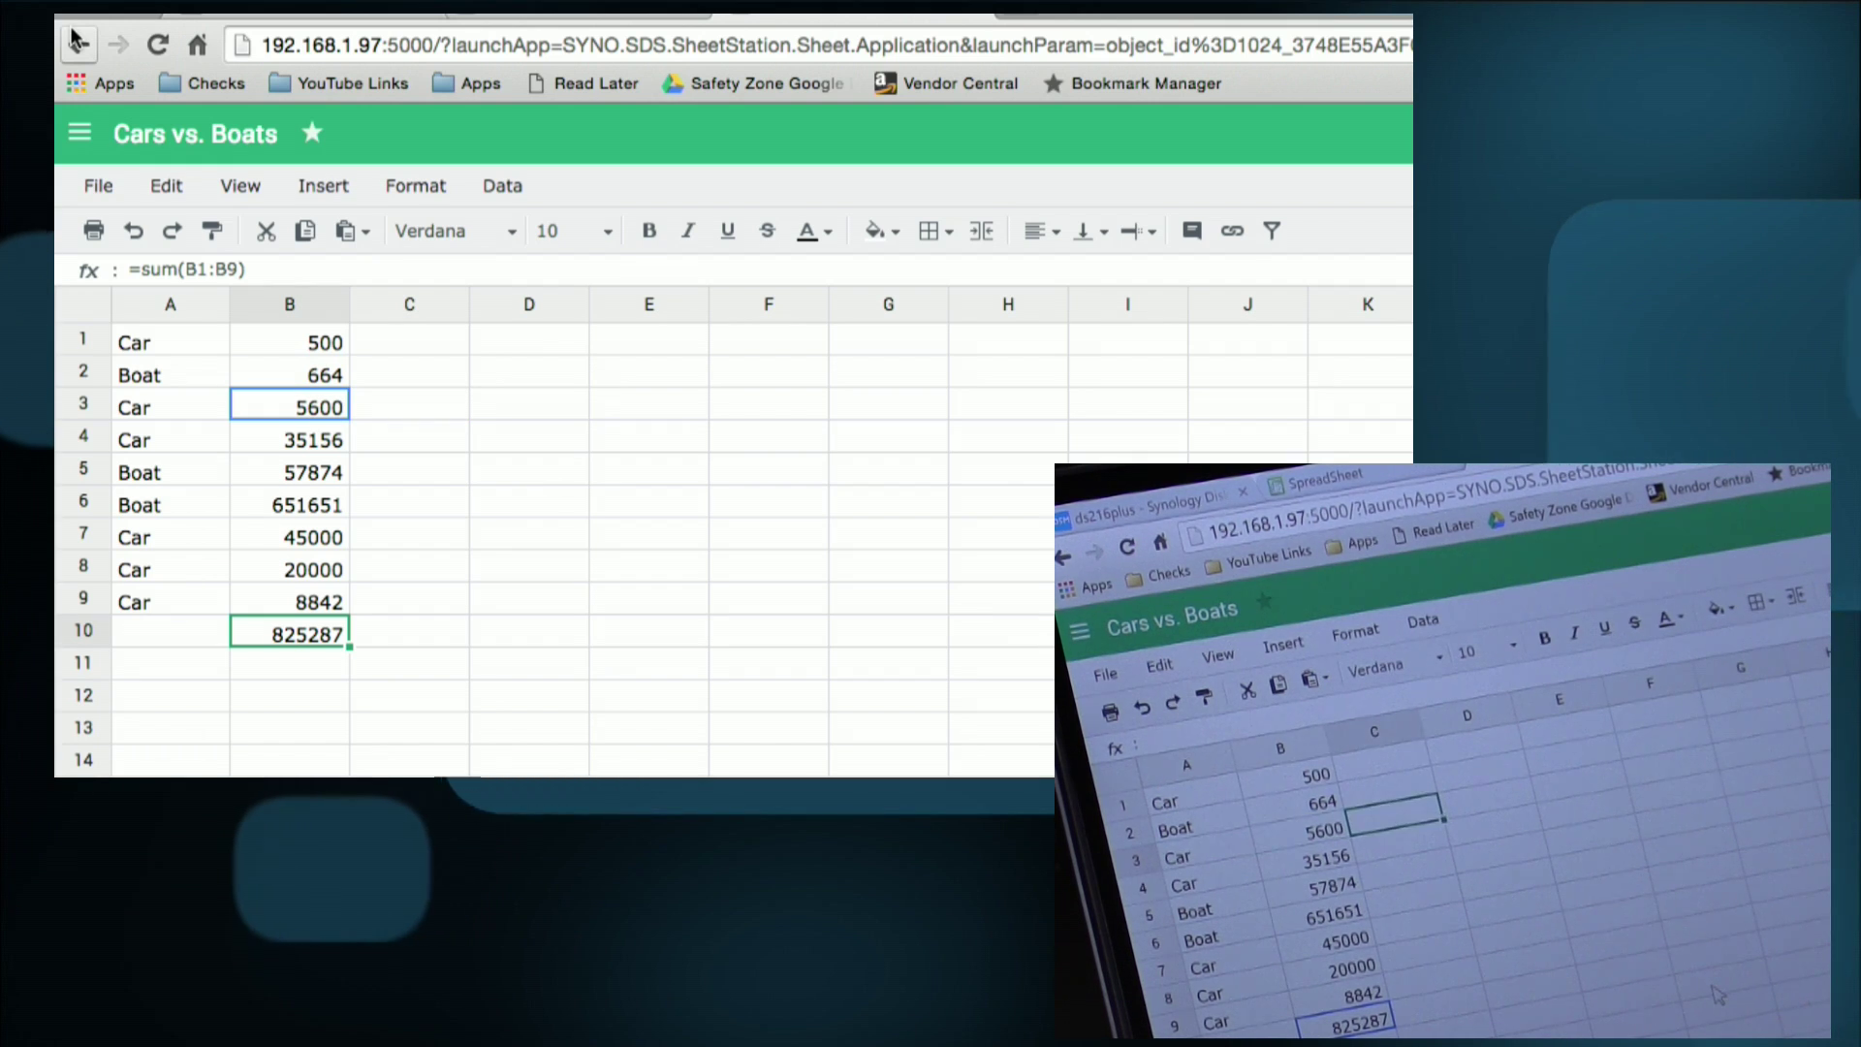
key(Right)
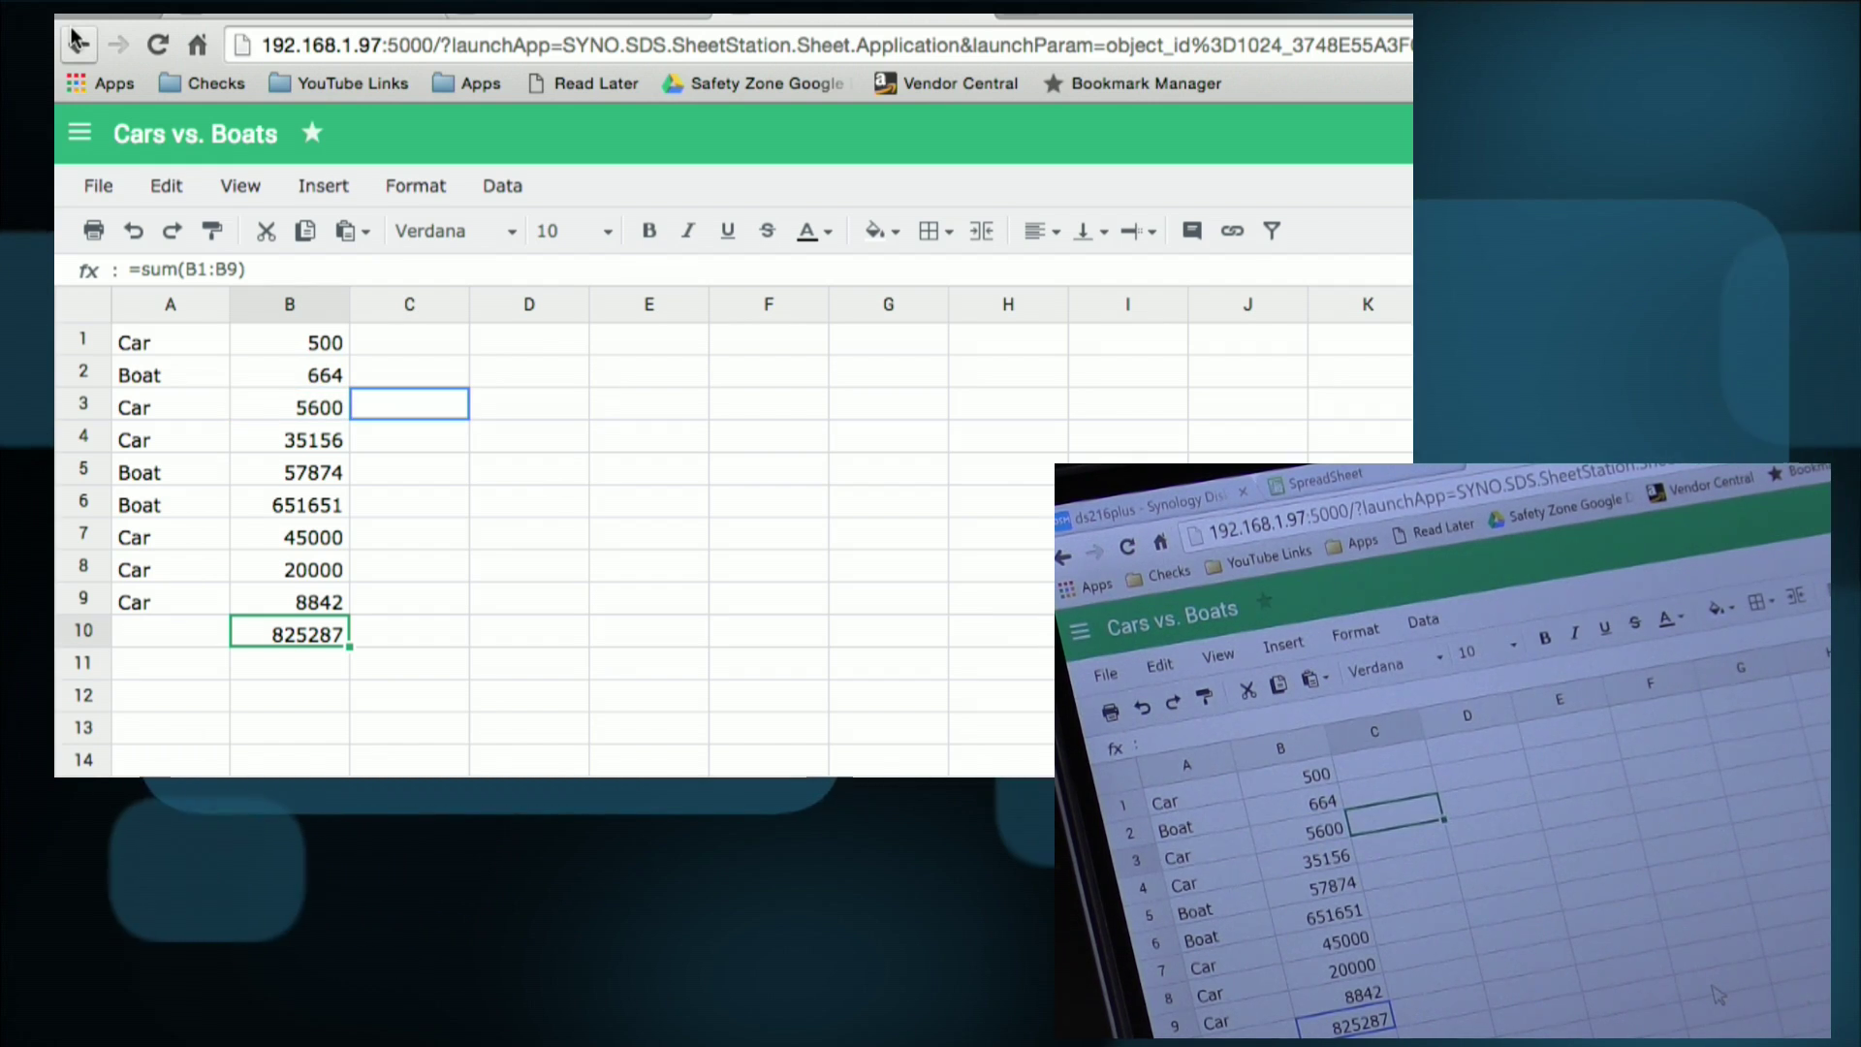
key(Left)
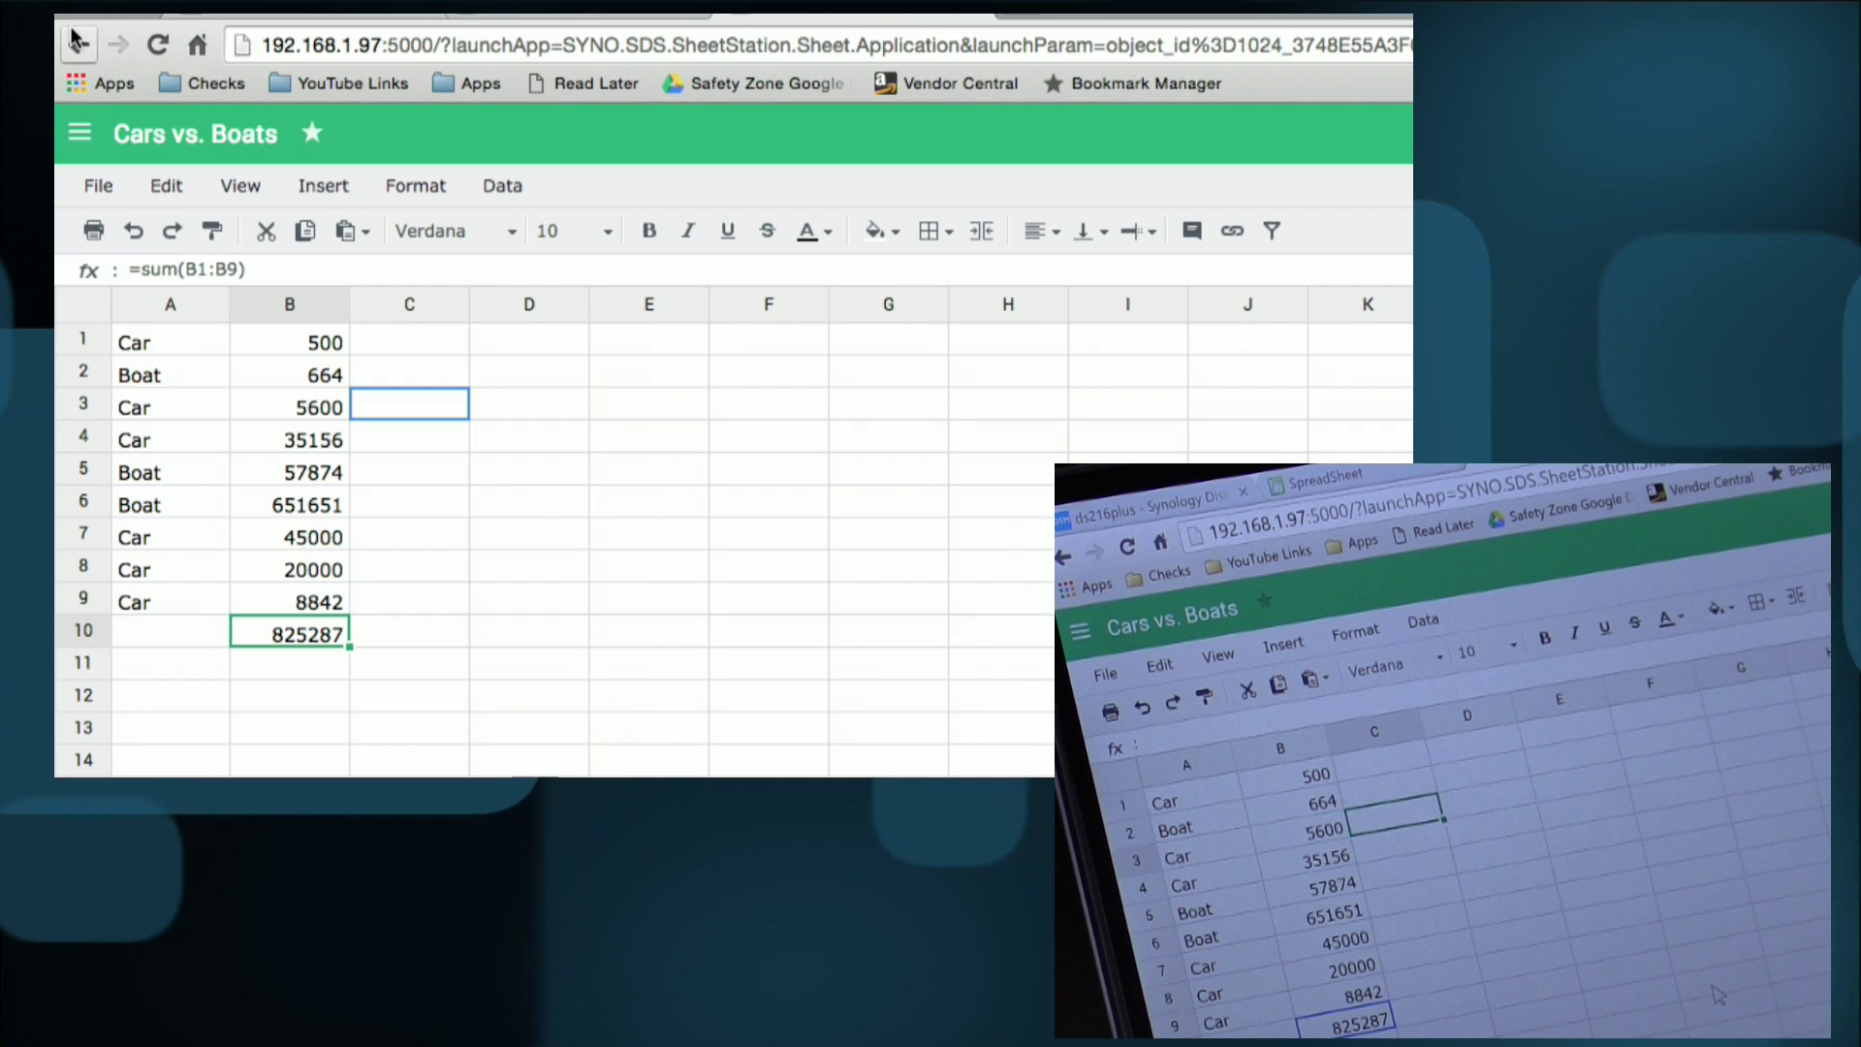
key(Right)
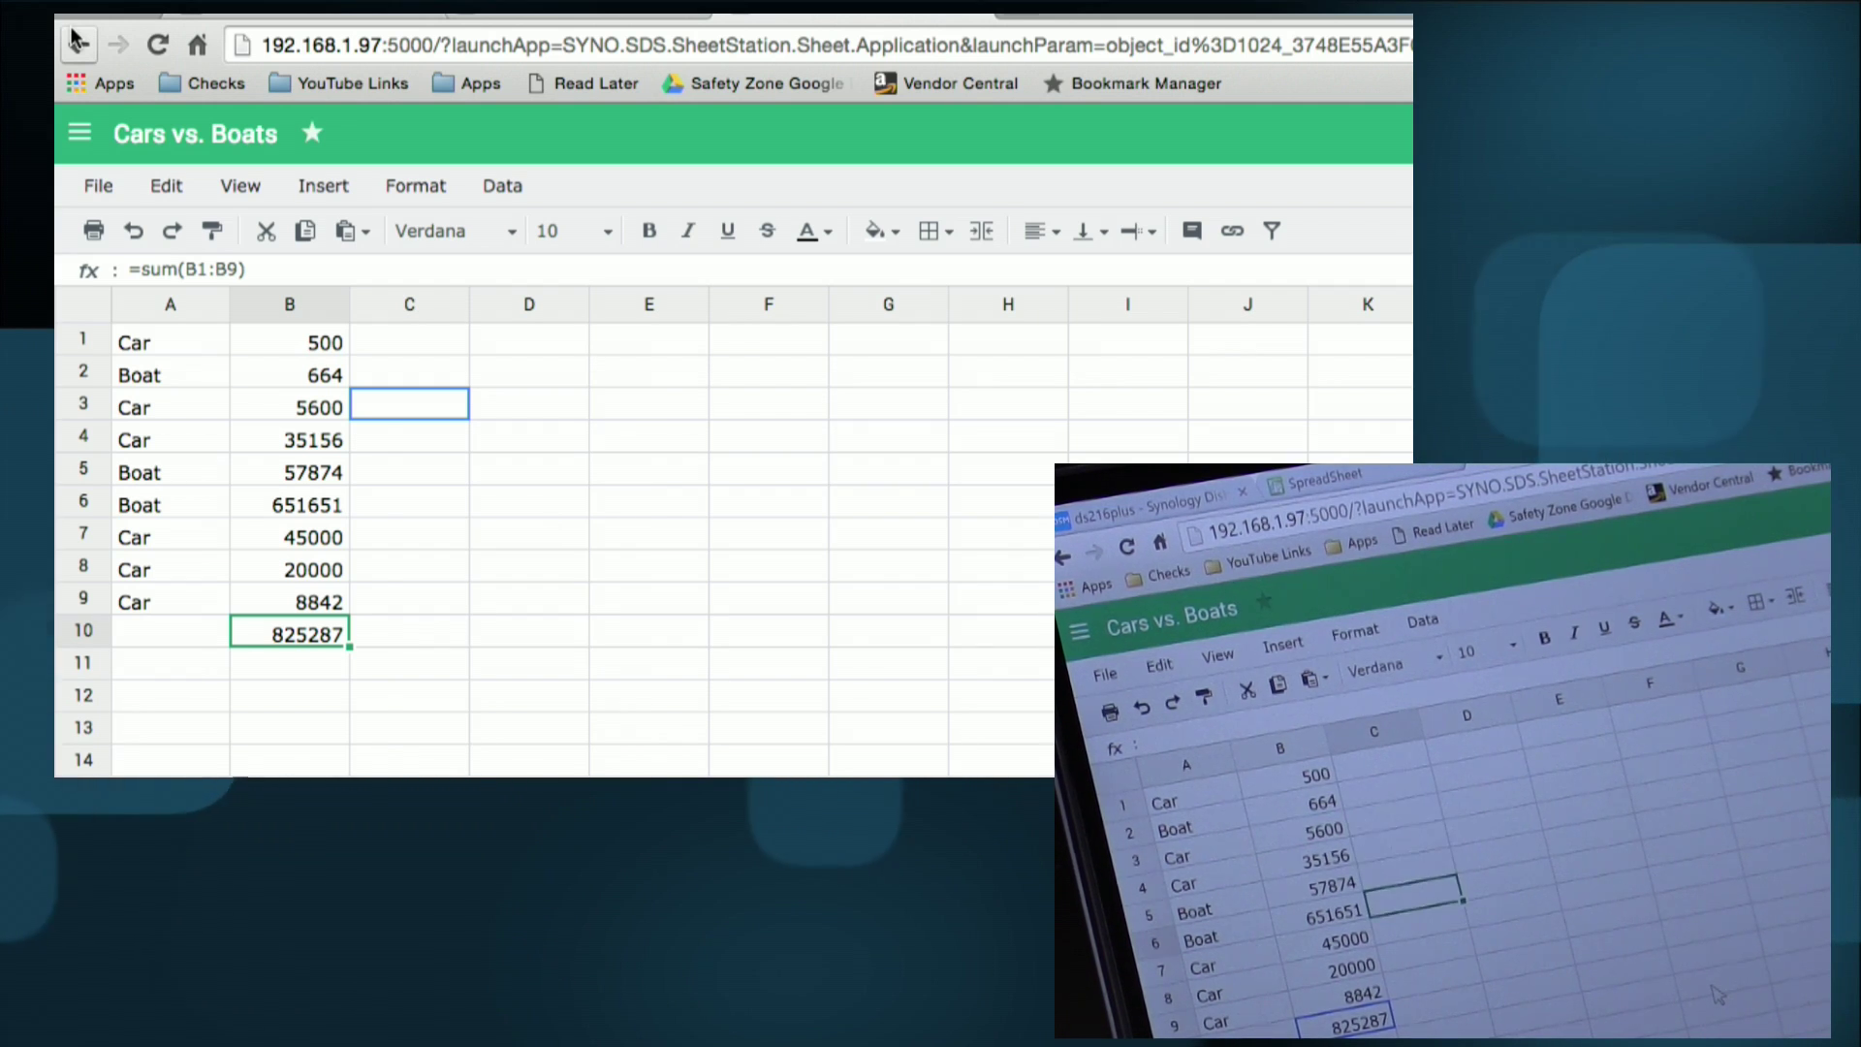
key(Down)
key(Down)
key(Down)
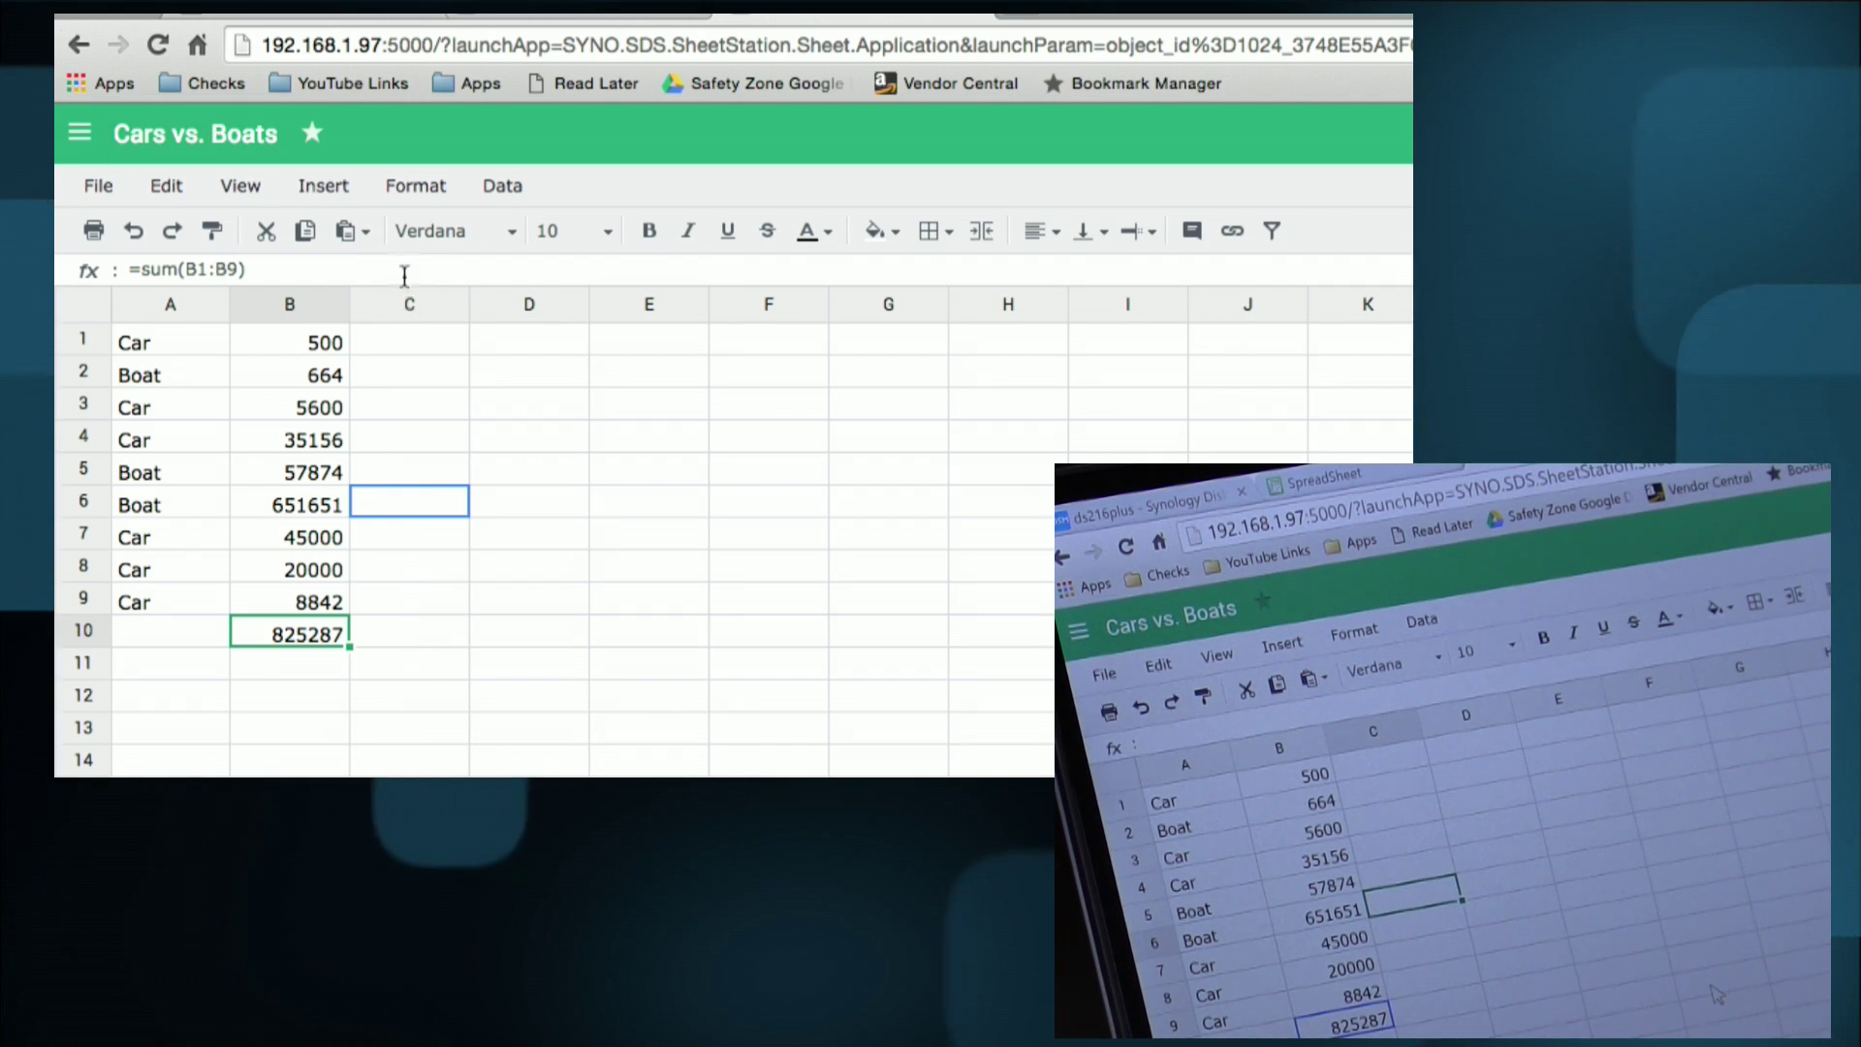
click(419, 344)
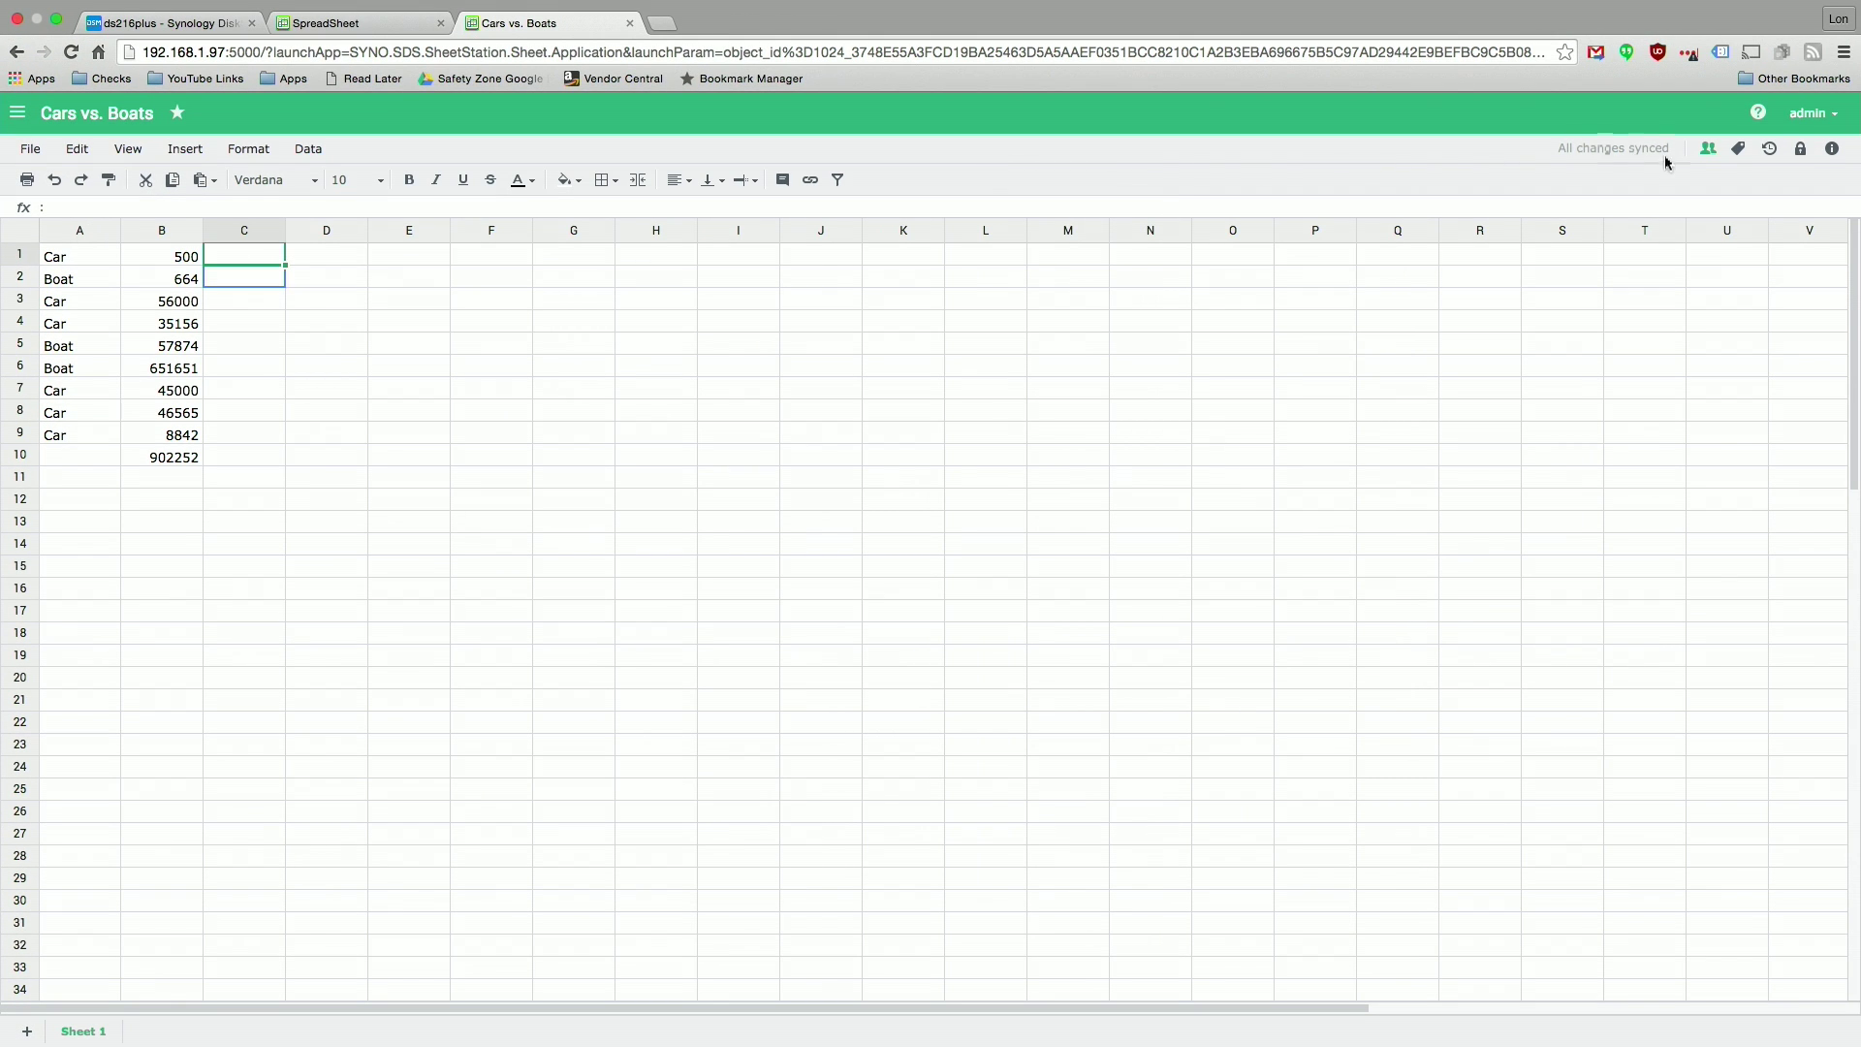
Review the 16-03-18 22:56:36 and 23:08:33 versions in the spreadsheet's history and close the history without restoring
click(1769, 150)
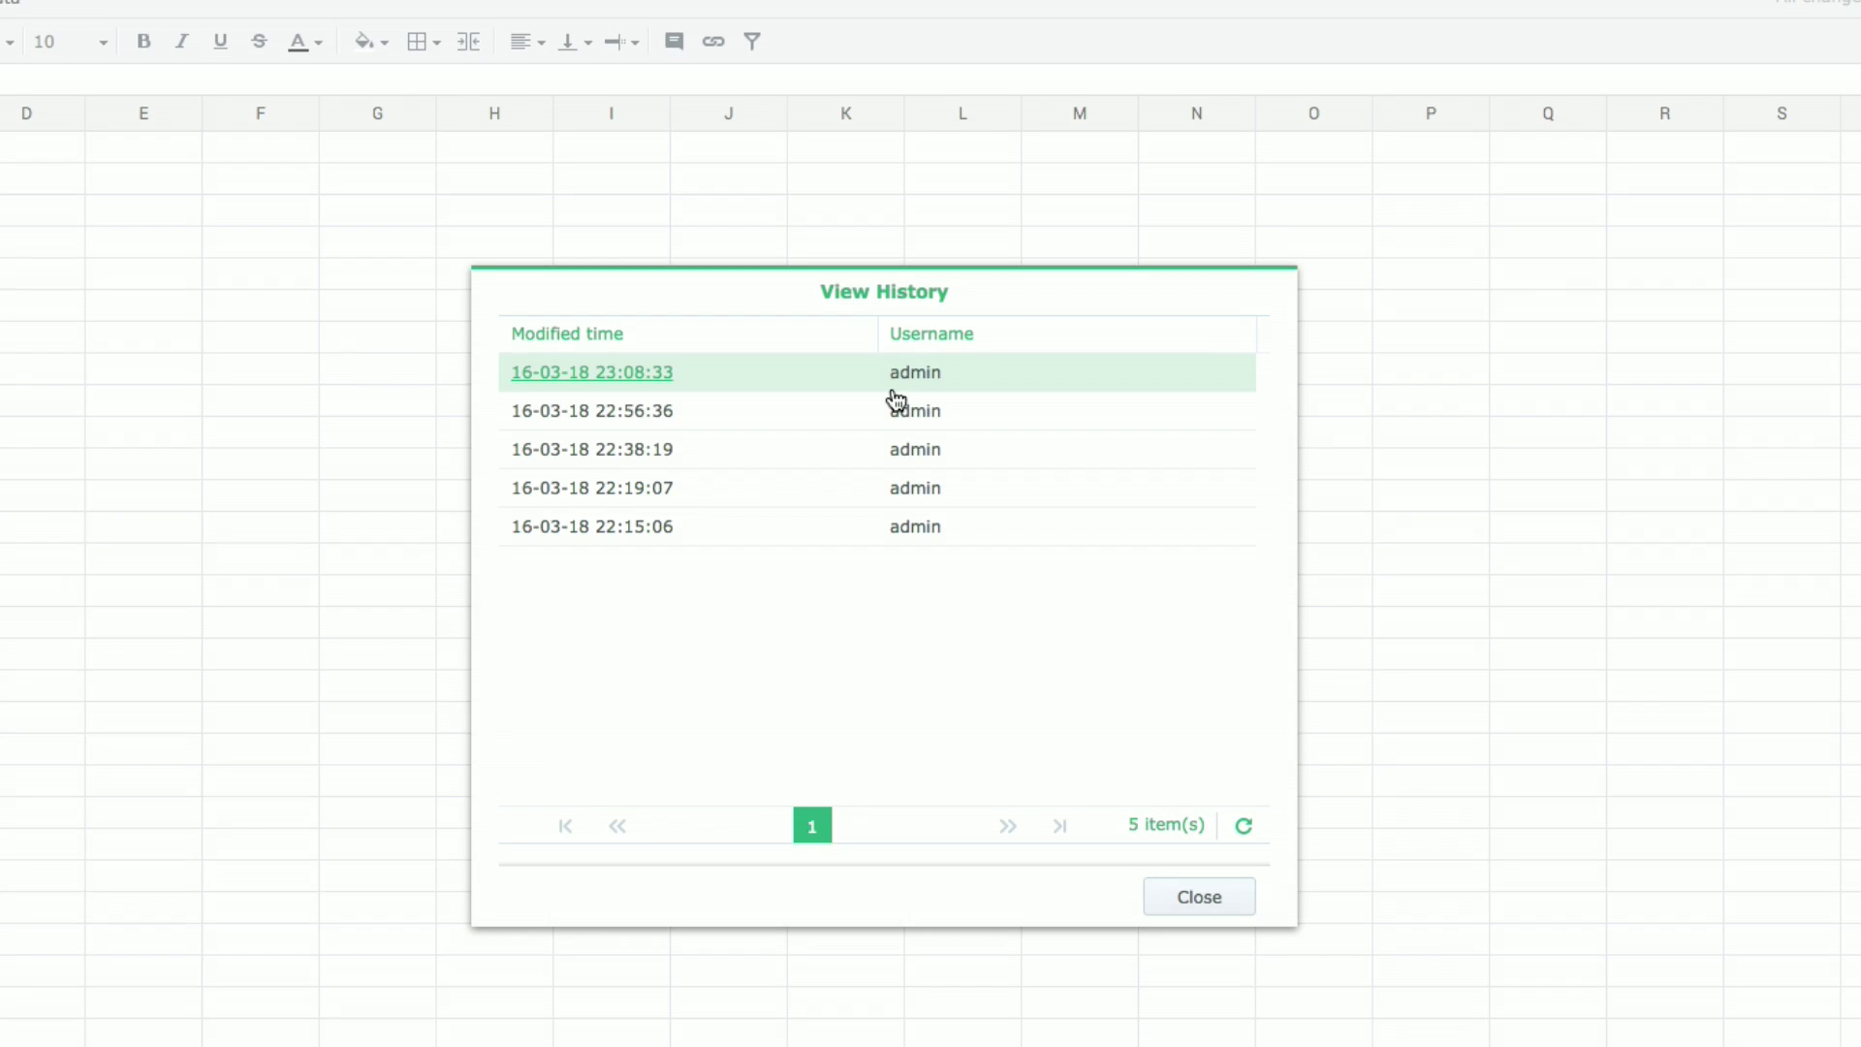
click(770, 431)
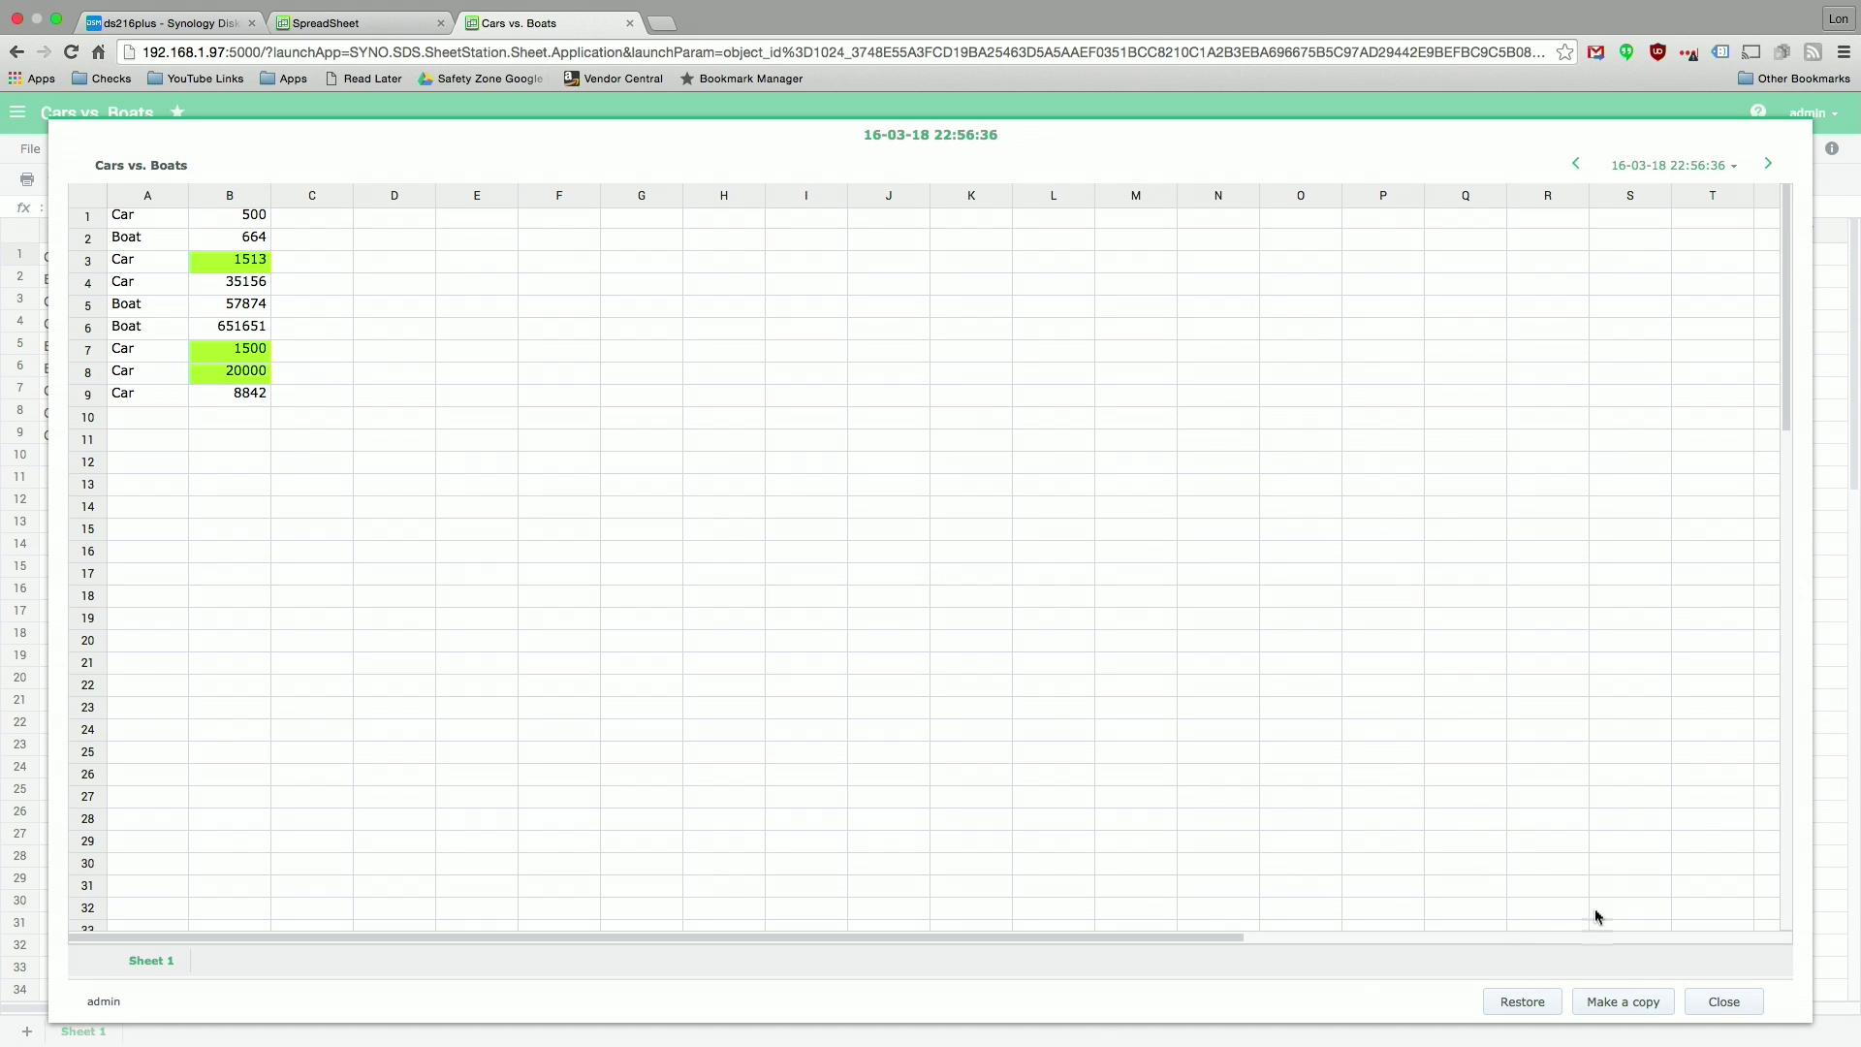
click(1577, 162)
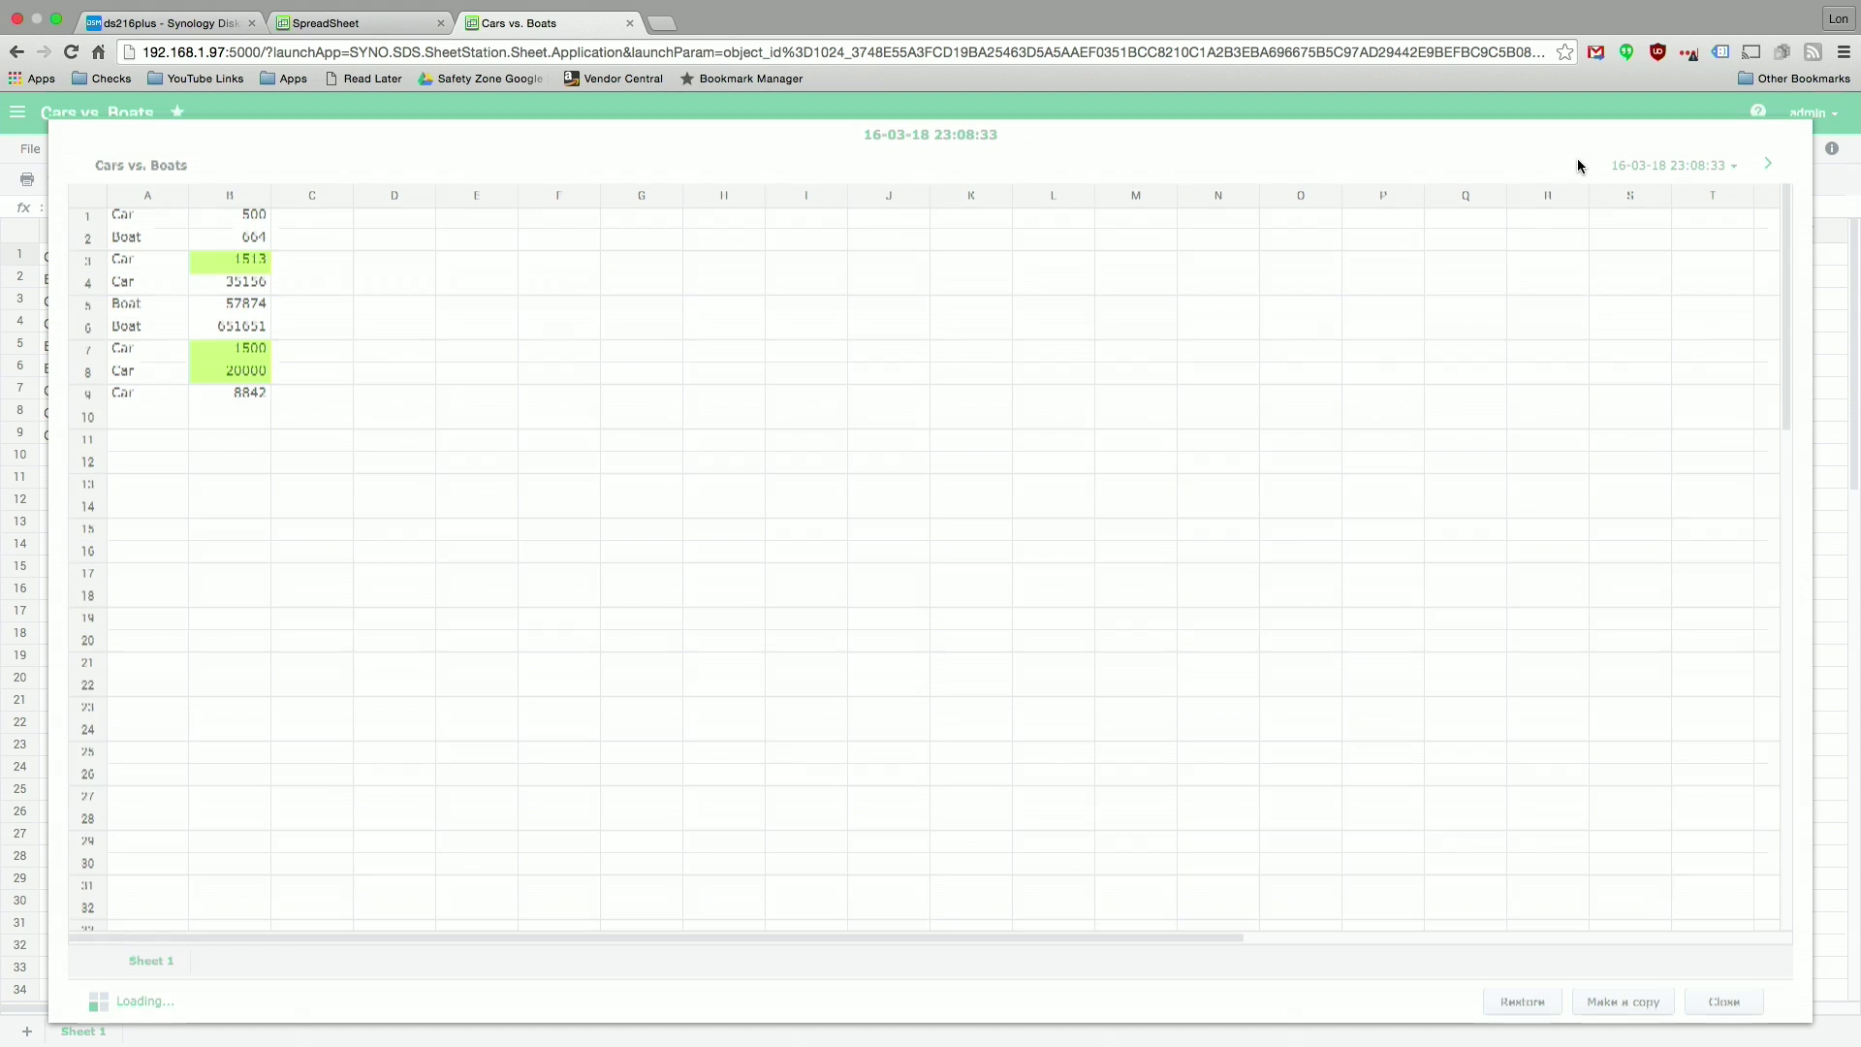
scroll(1570, 490, down, 10)
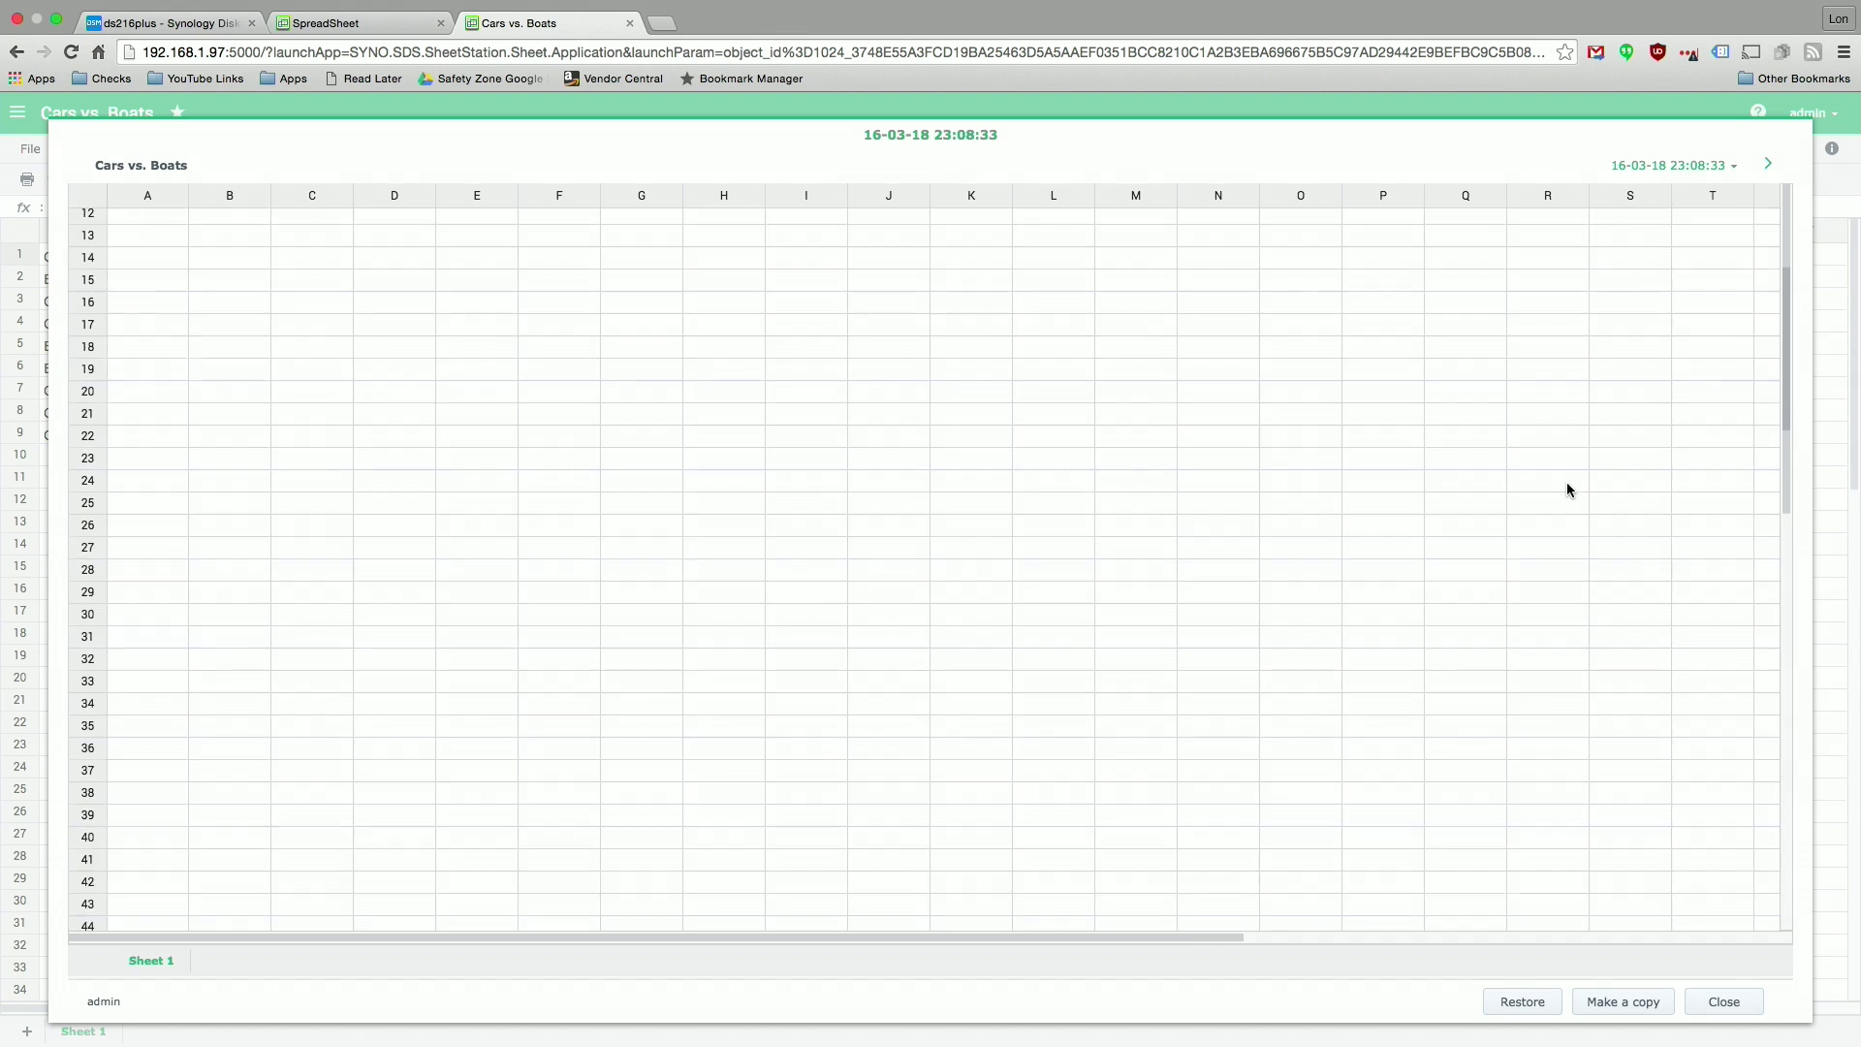
scroll(1651, 874, up, 10)
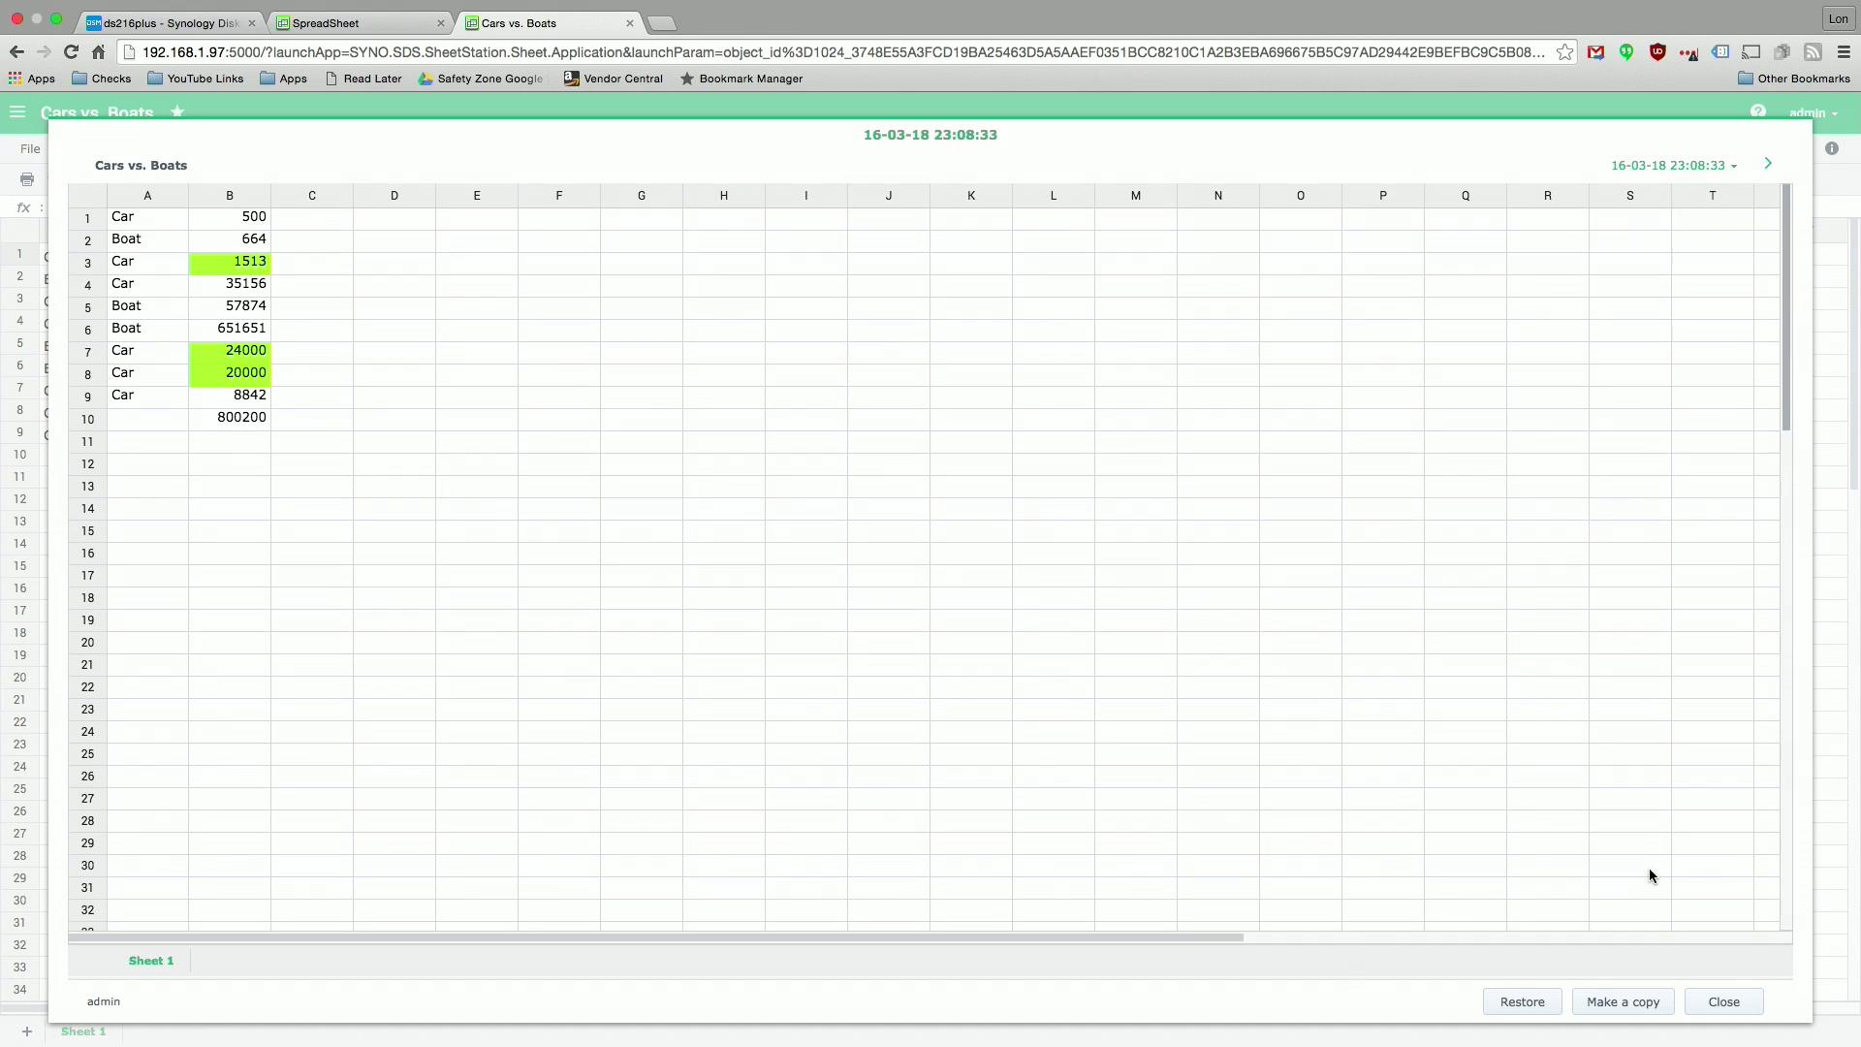
click(1724, 1001)
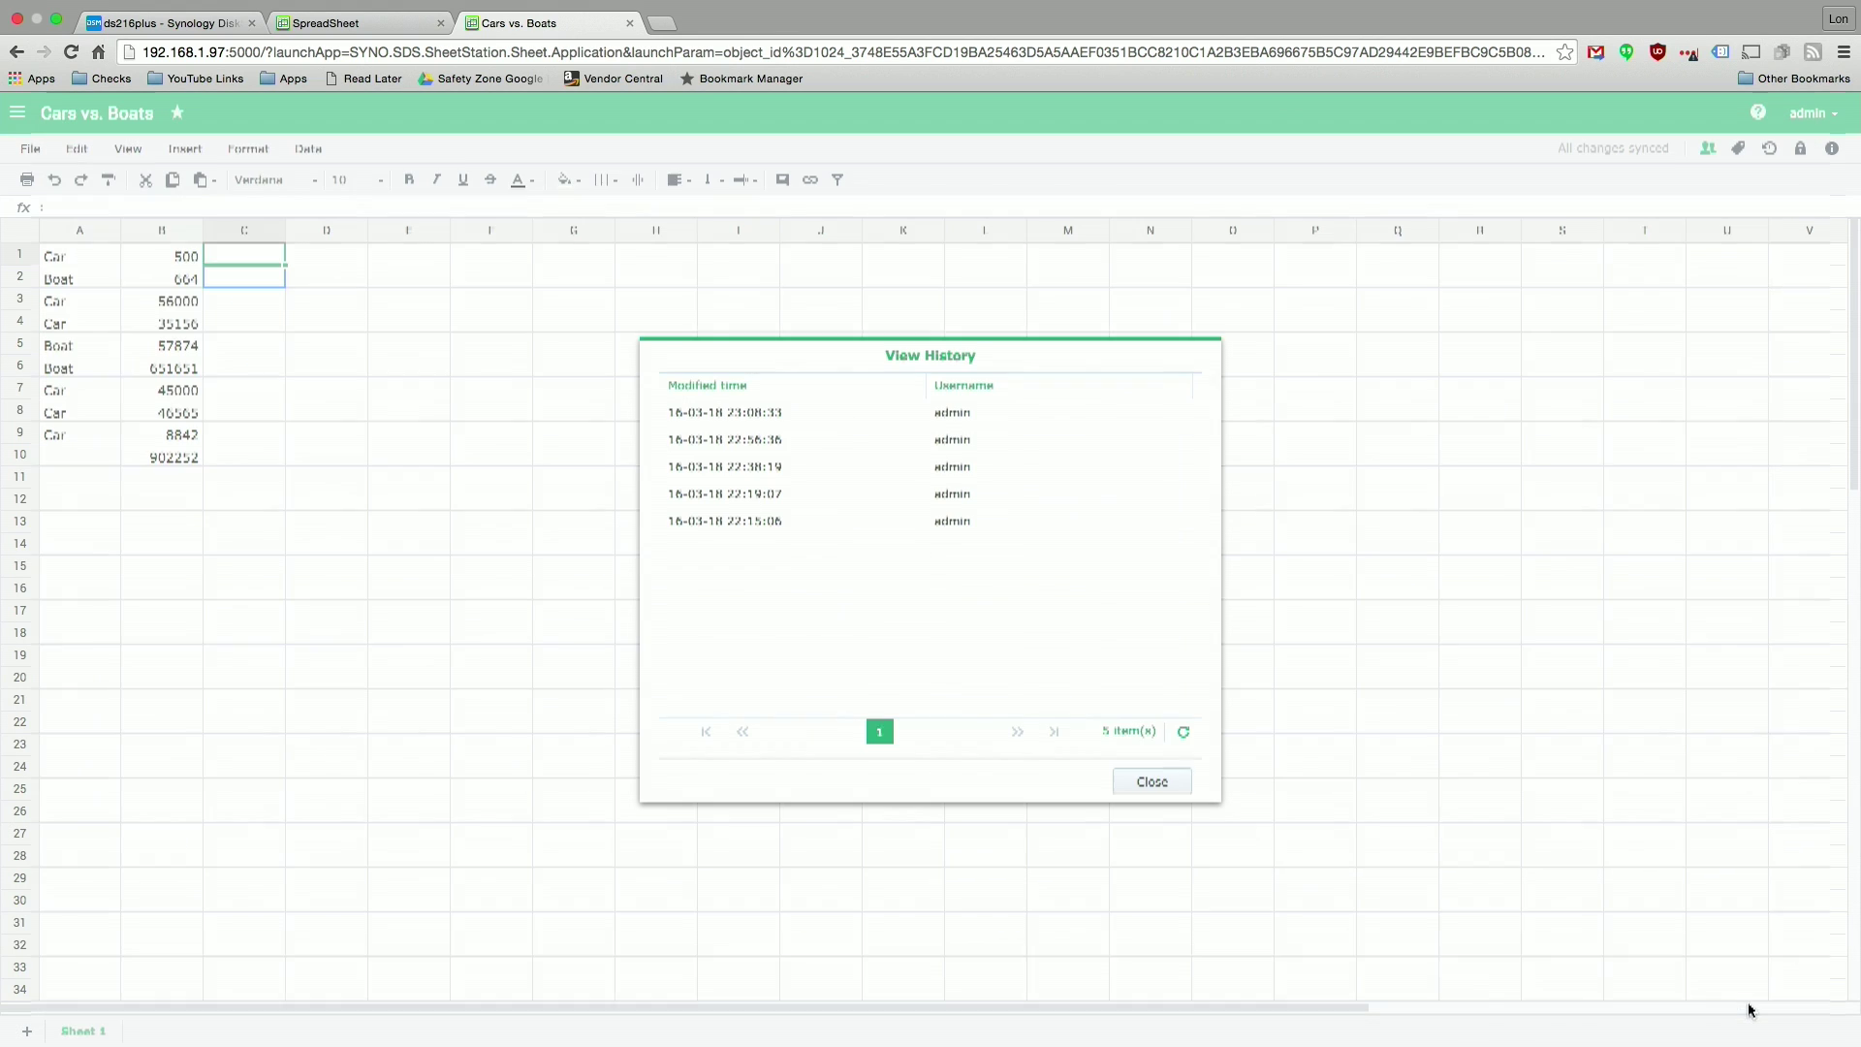
click(1181, 796)
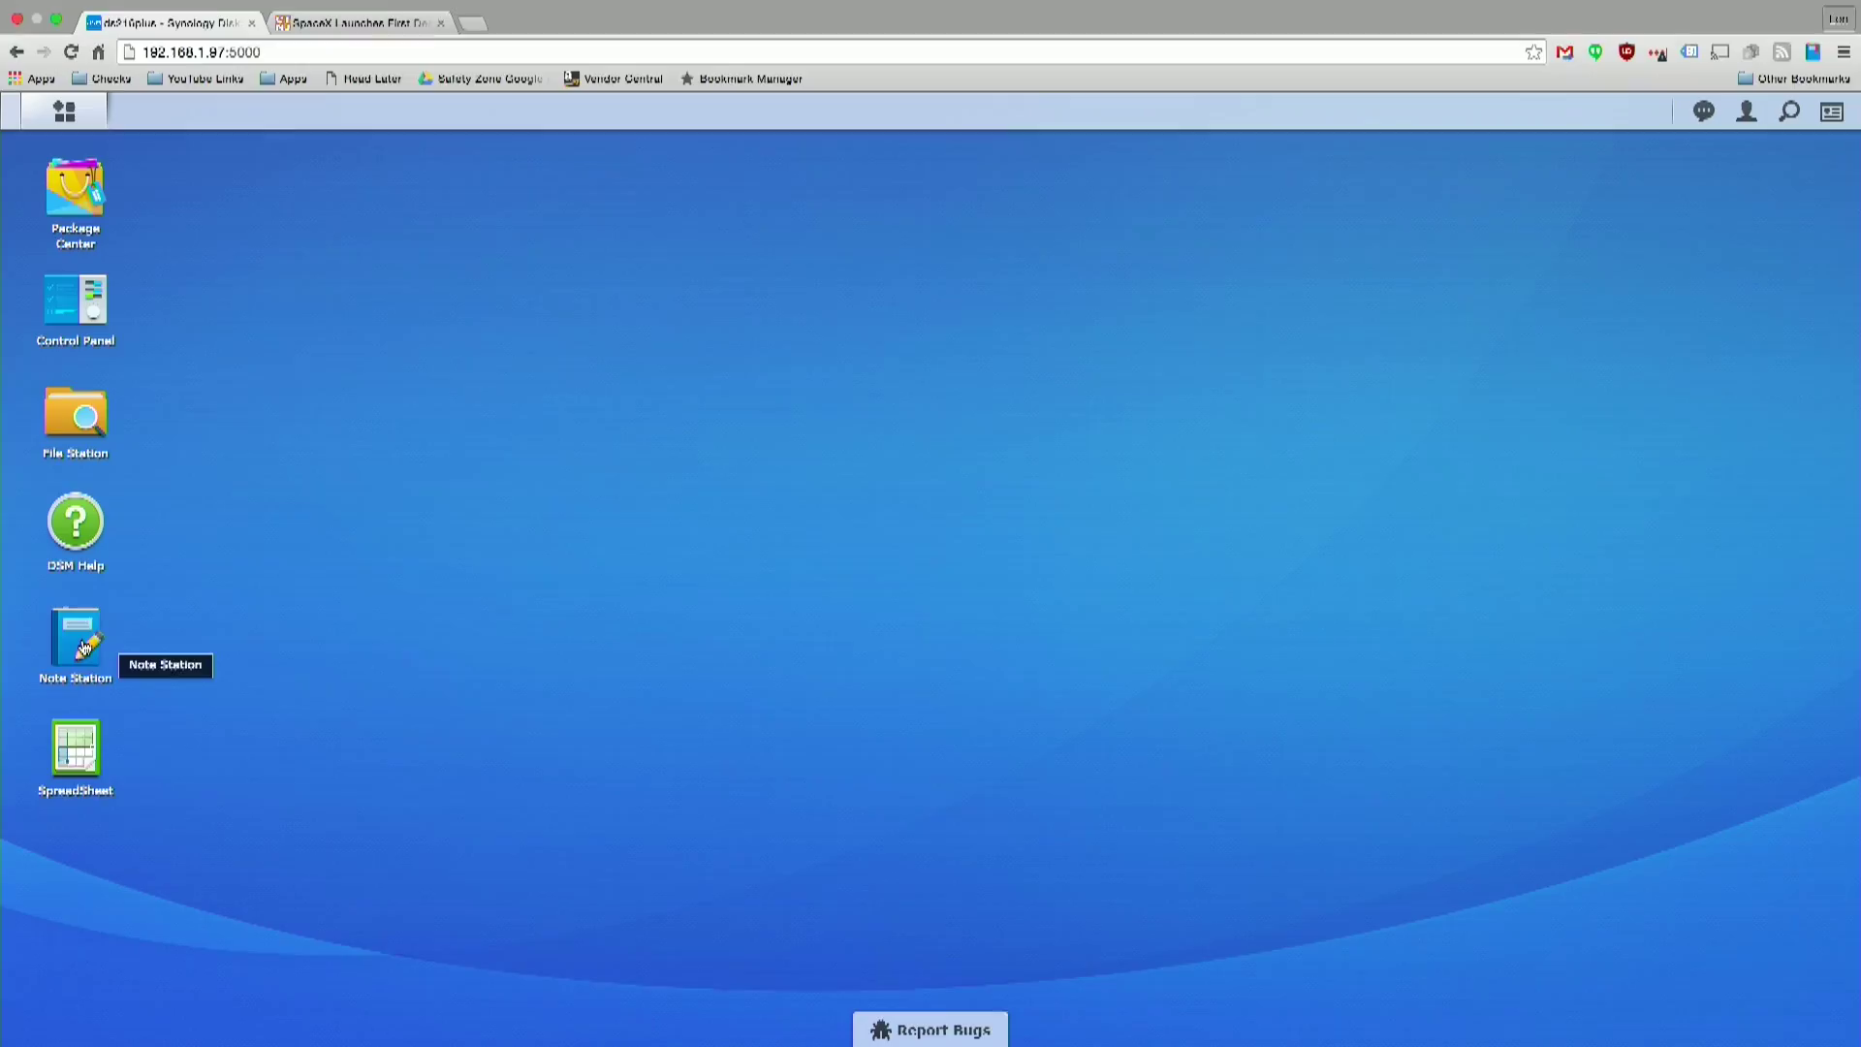
Open Note Station and view the notes in the test notebook, under the meeting tag and in All Notes
click(85, 647)
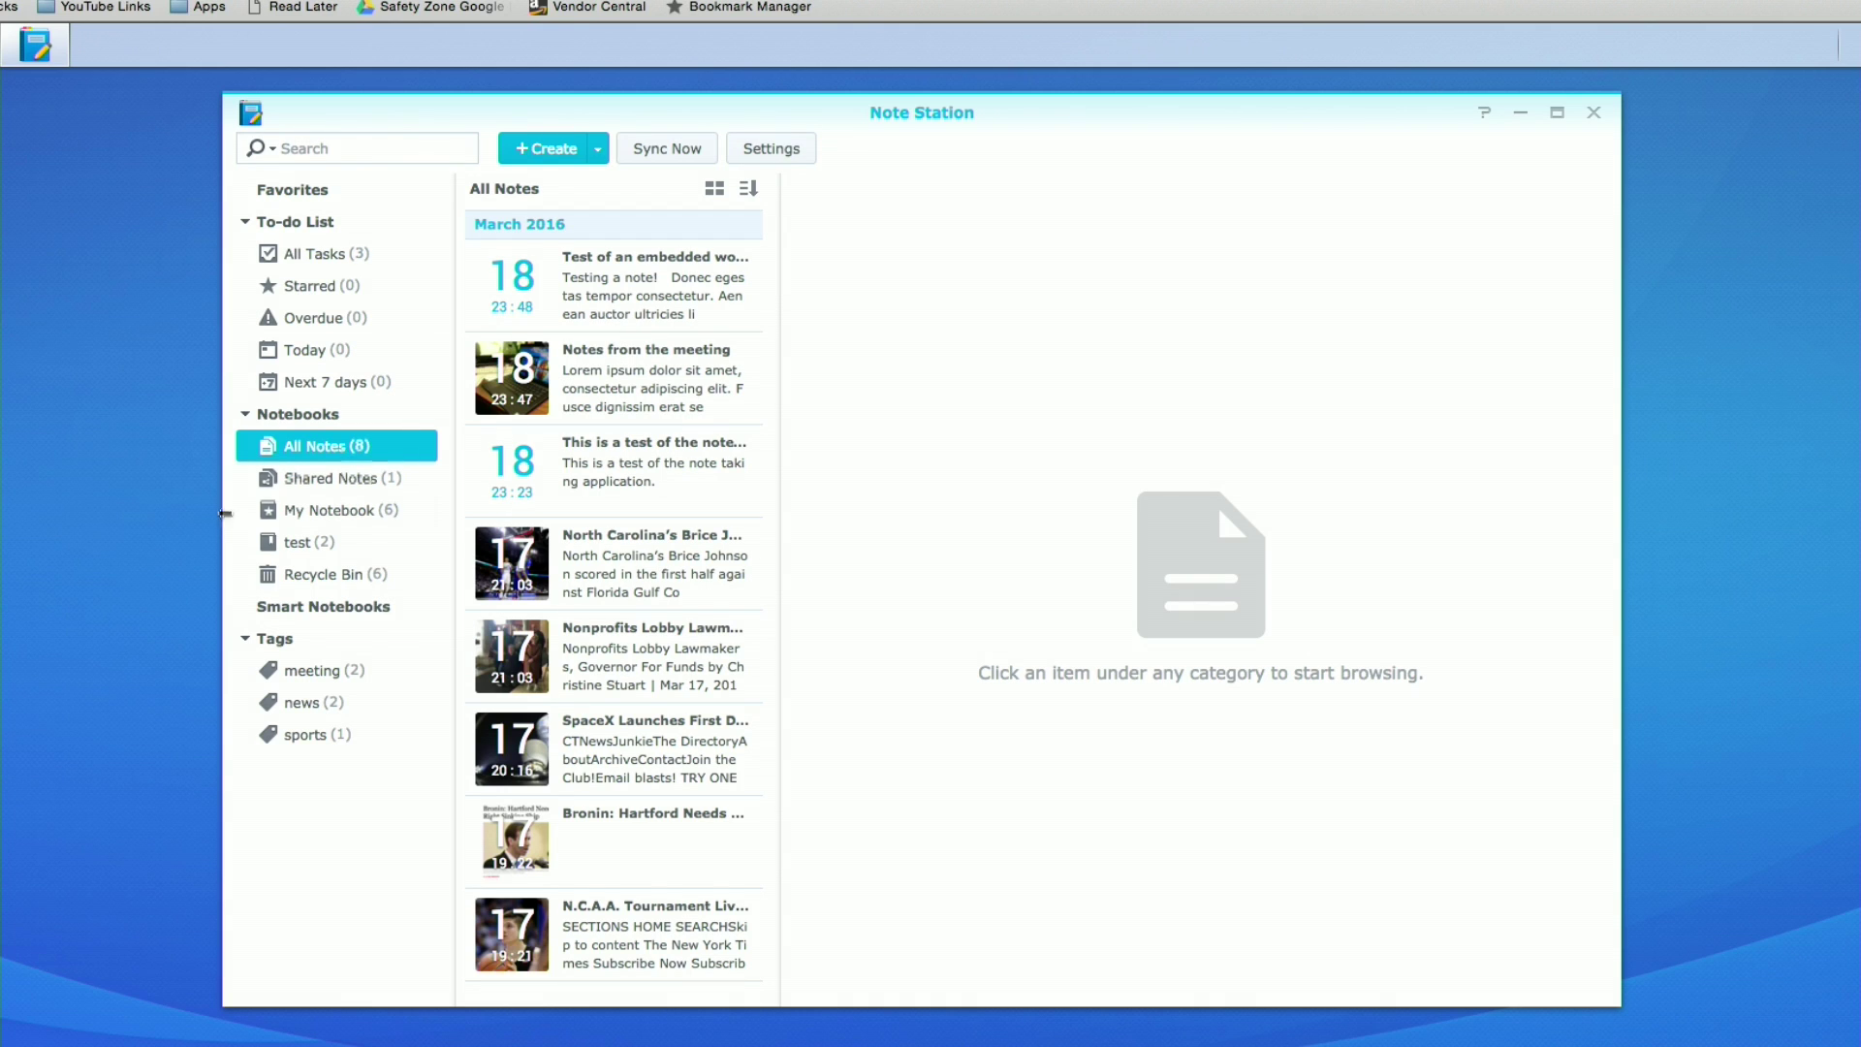
click(296, 542)
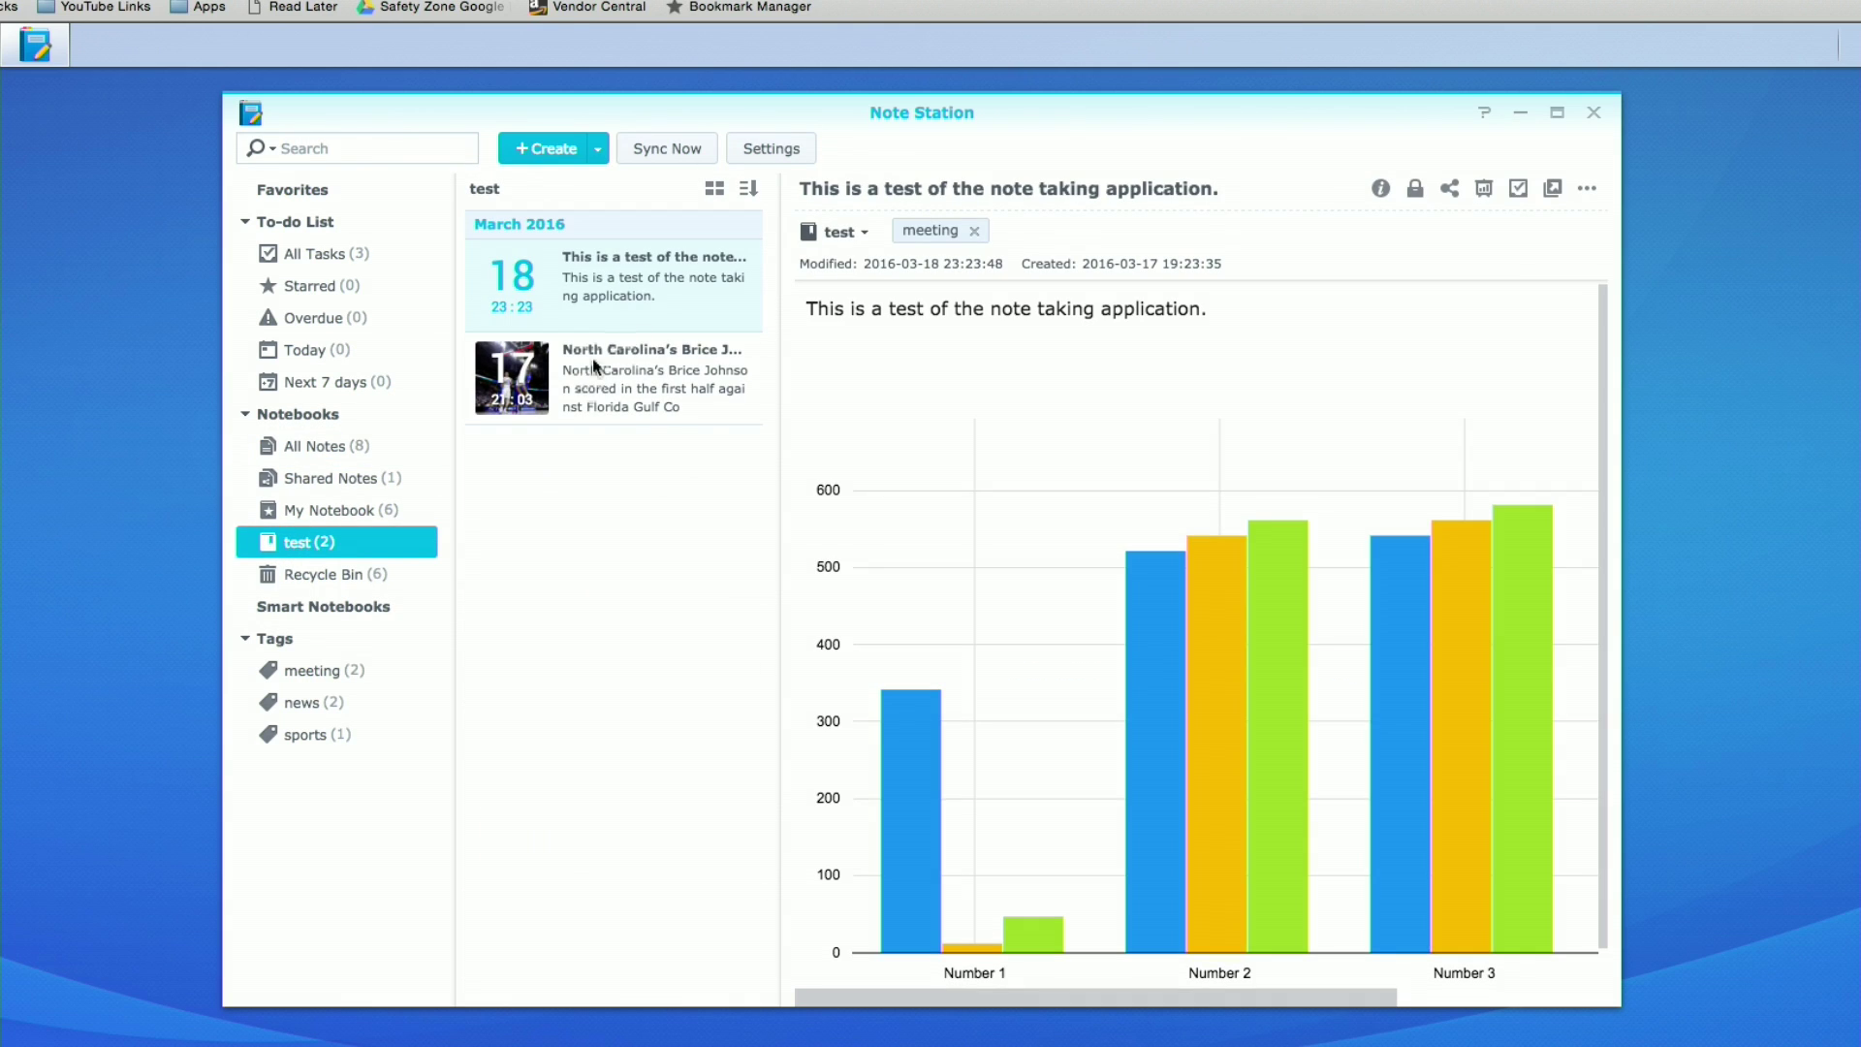
click(594, 373)
click(613, 295)
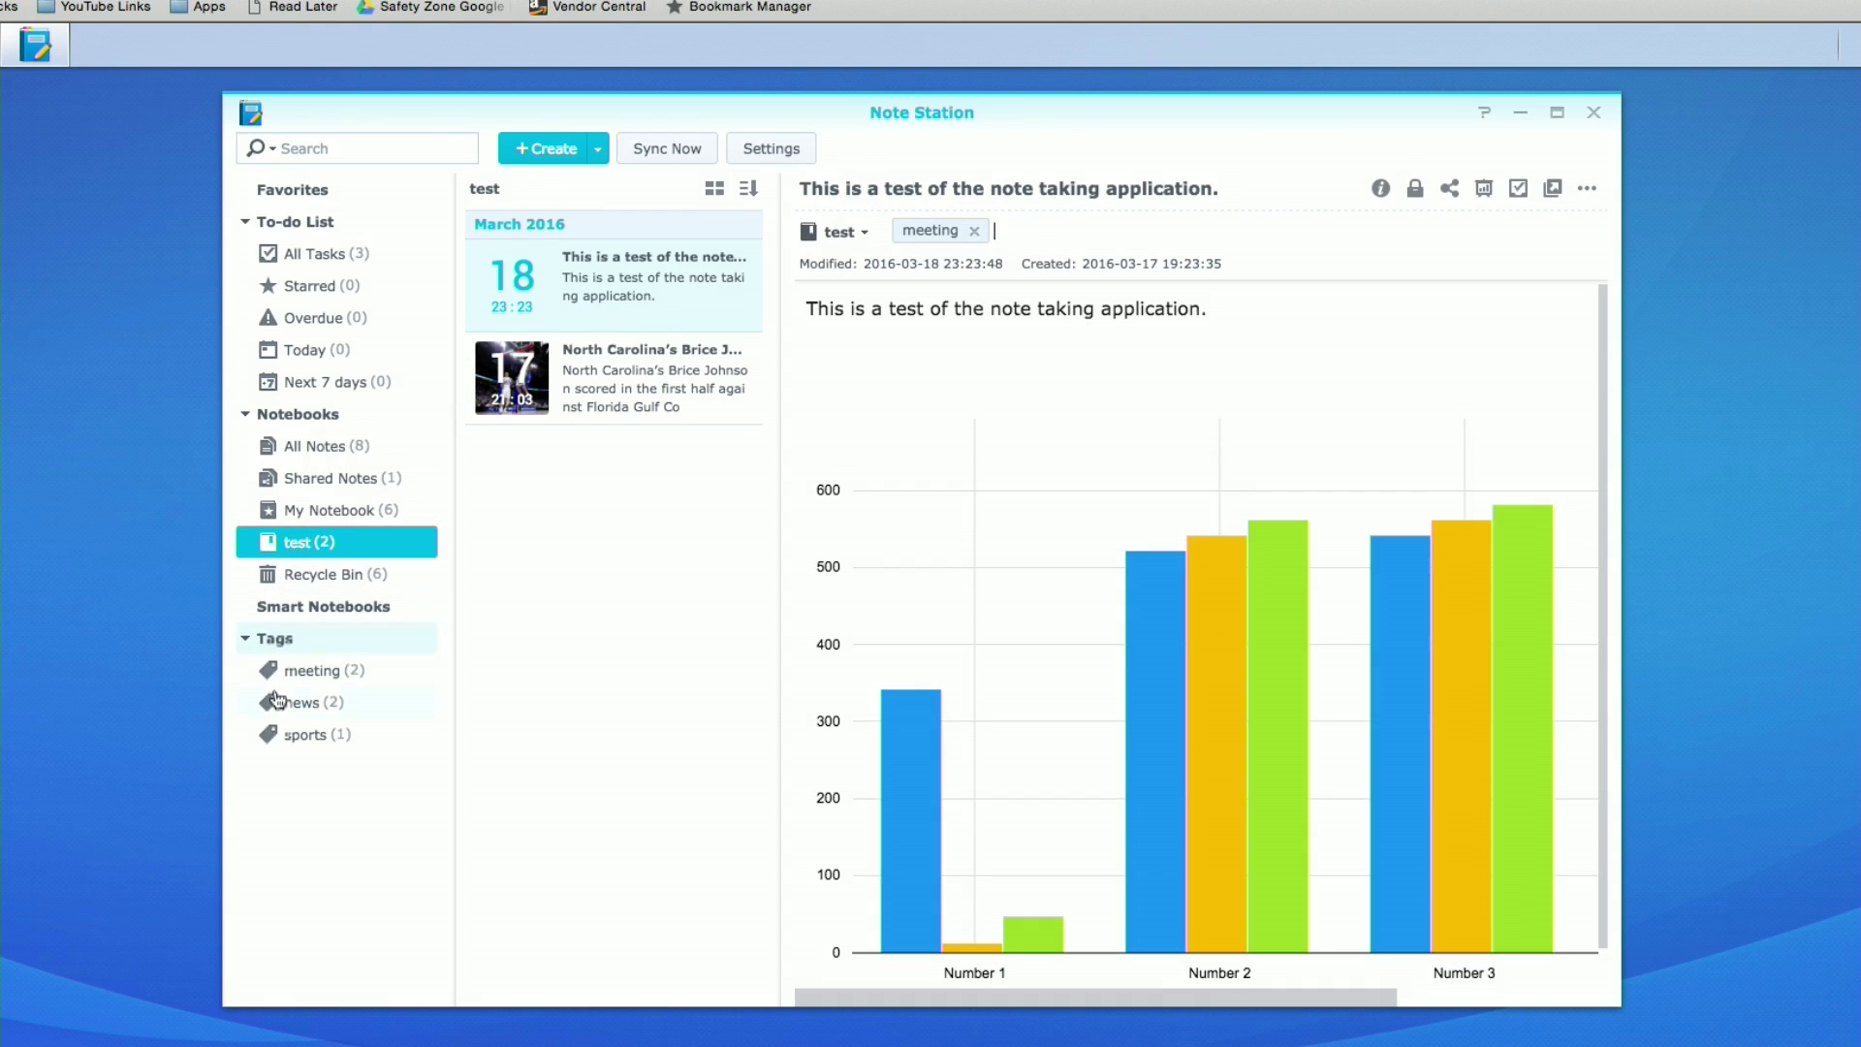
click(308, 669)
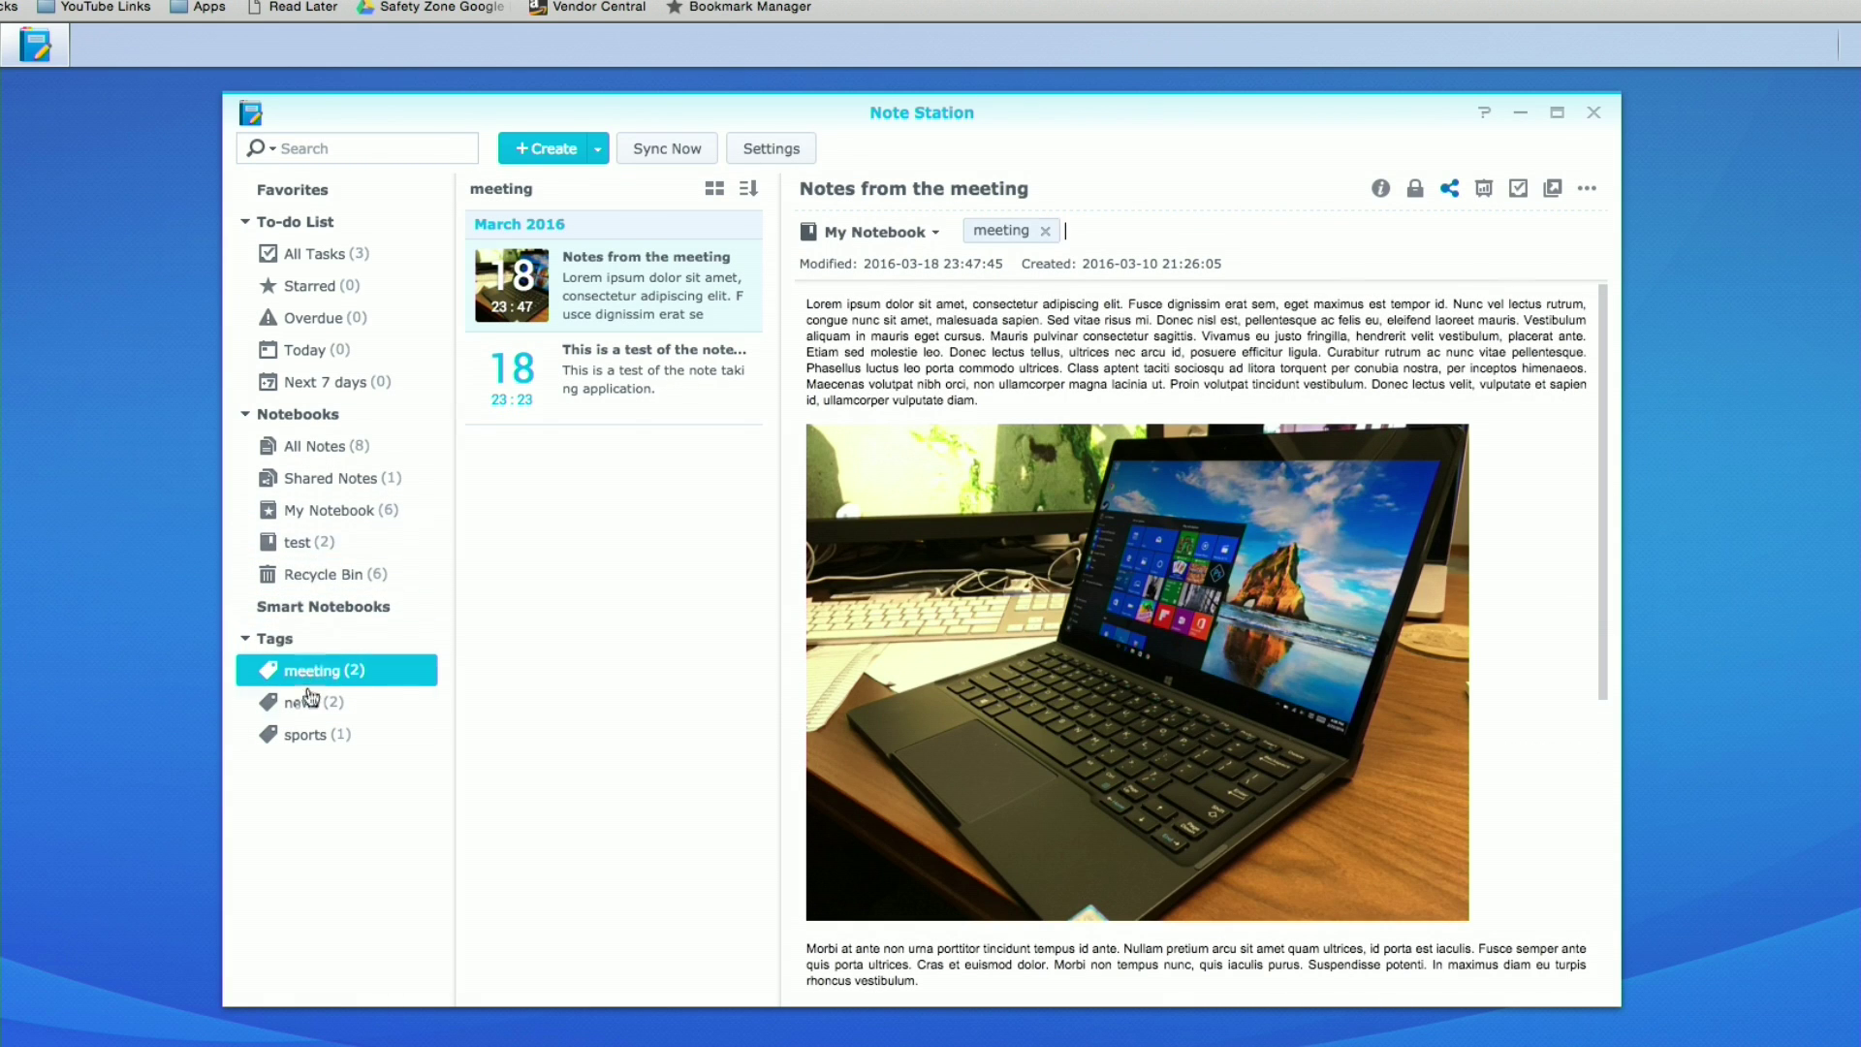
click(325, 451)
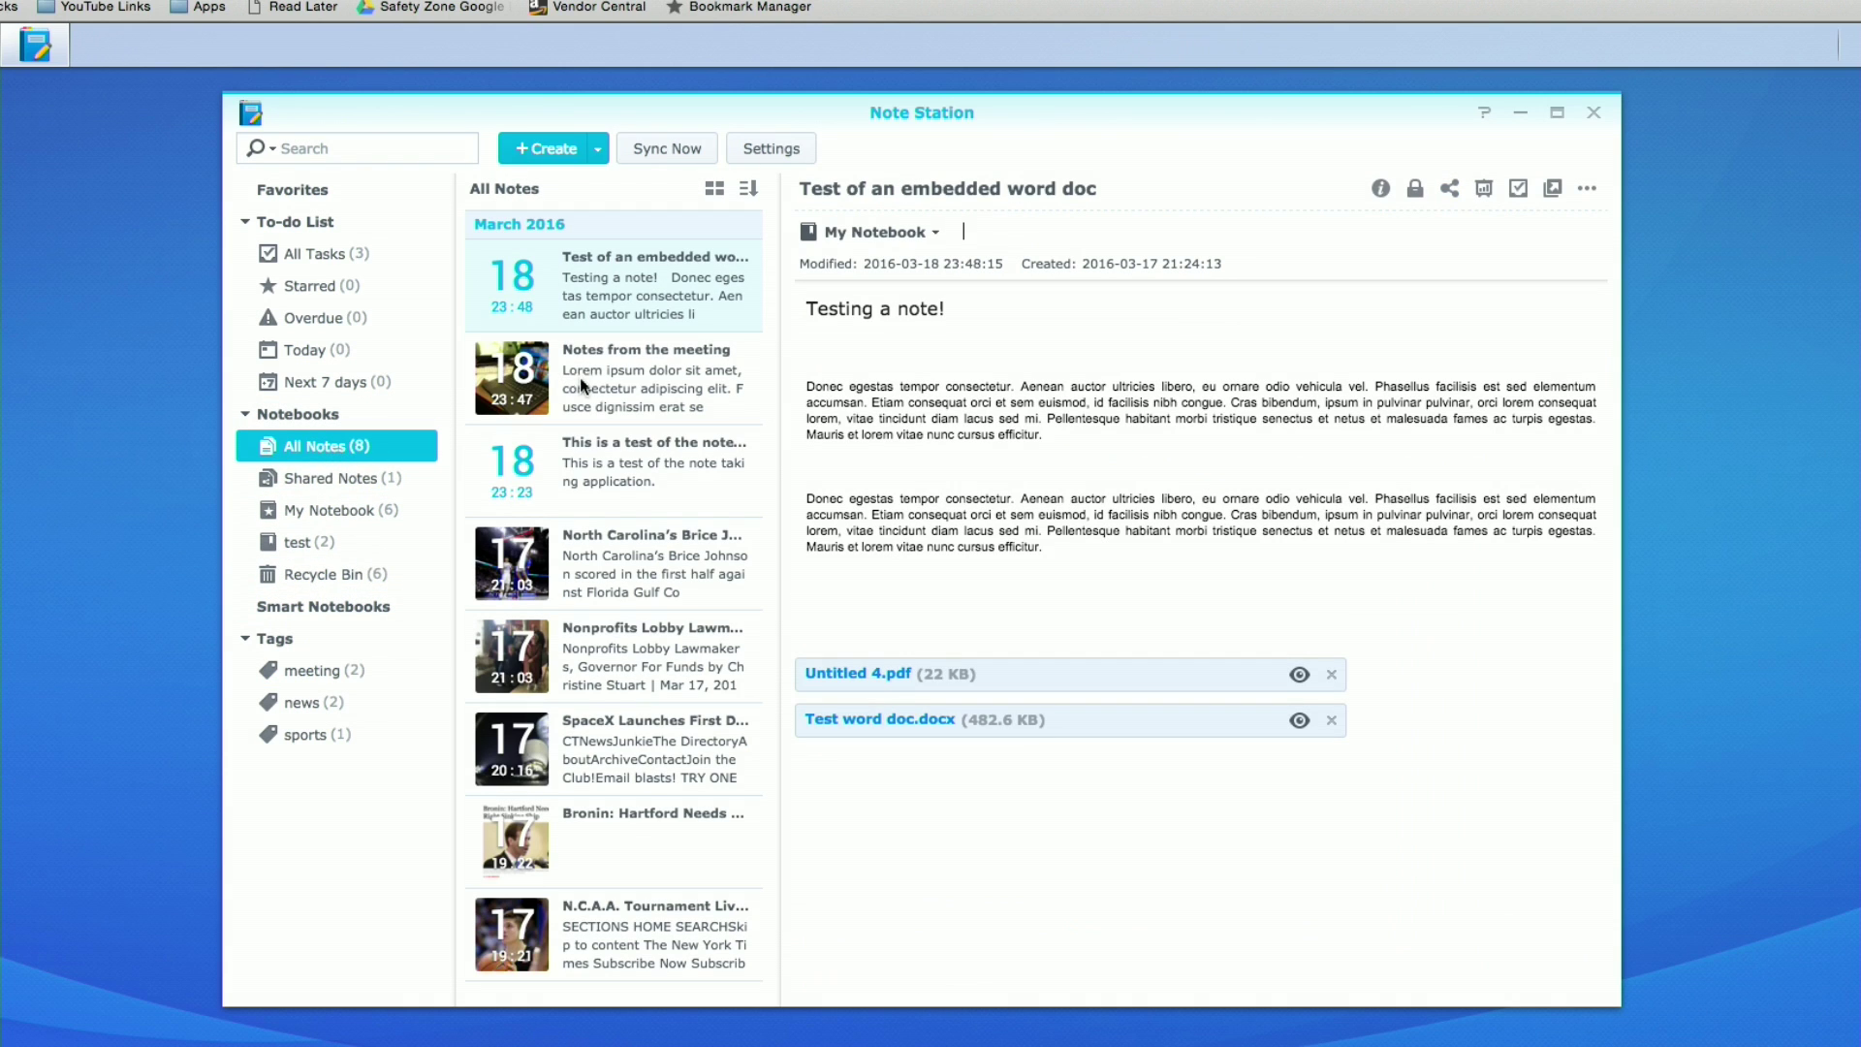
Examine the notebook import and export options in the Note Station settings and close them without changes
click(764, 147)
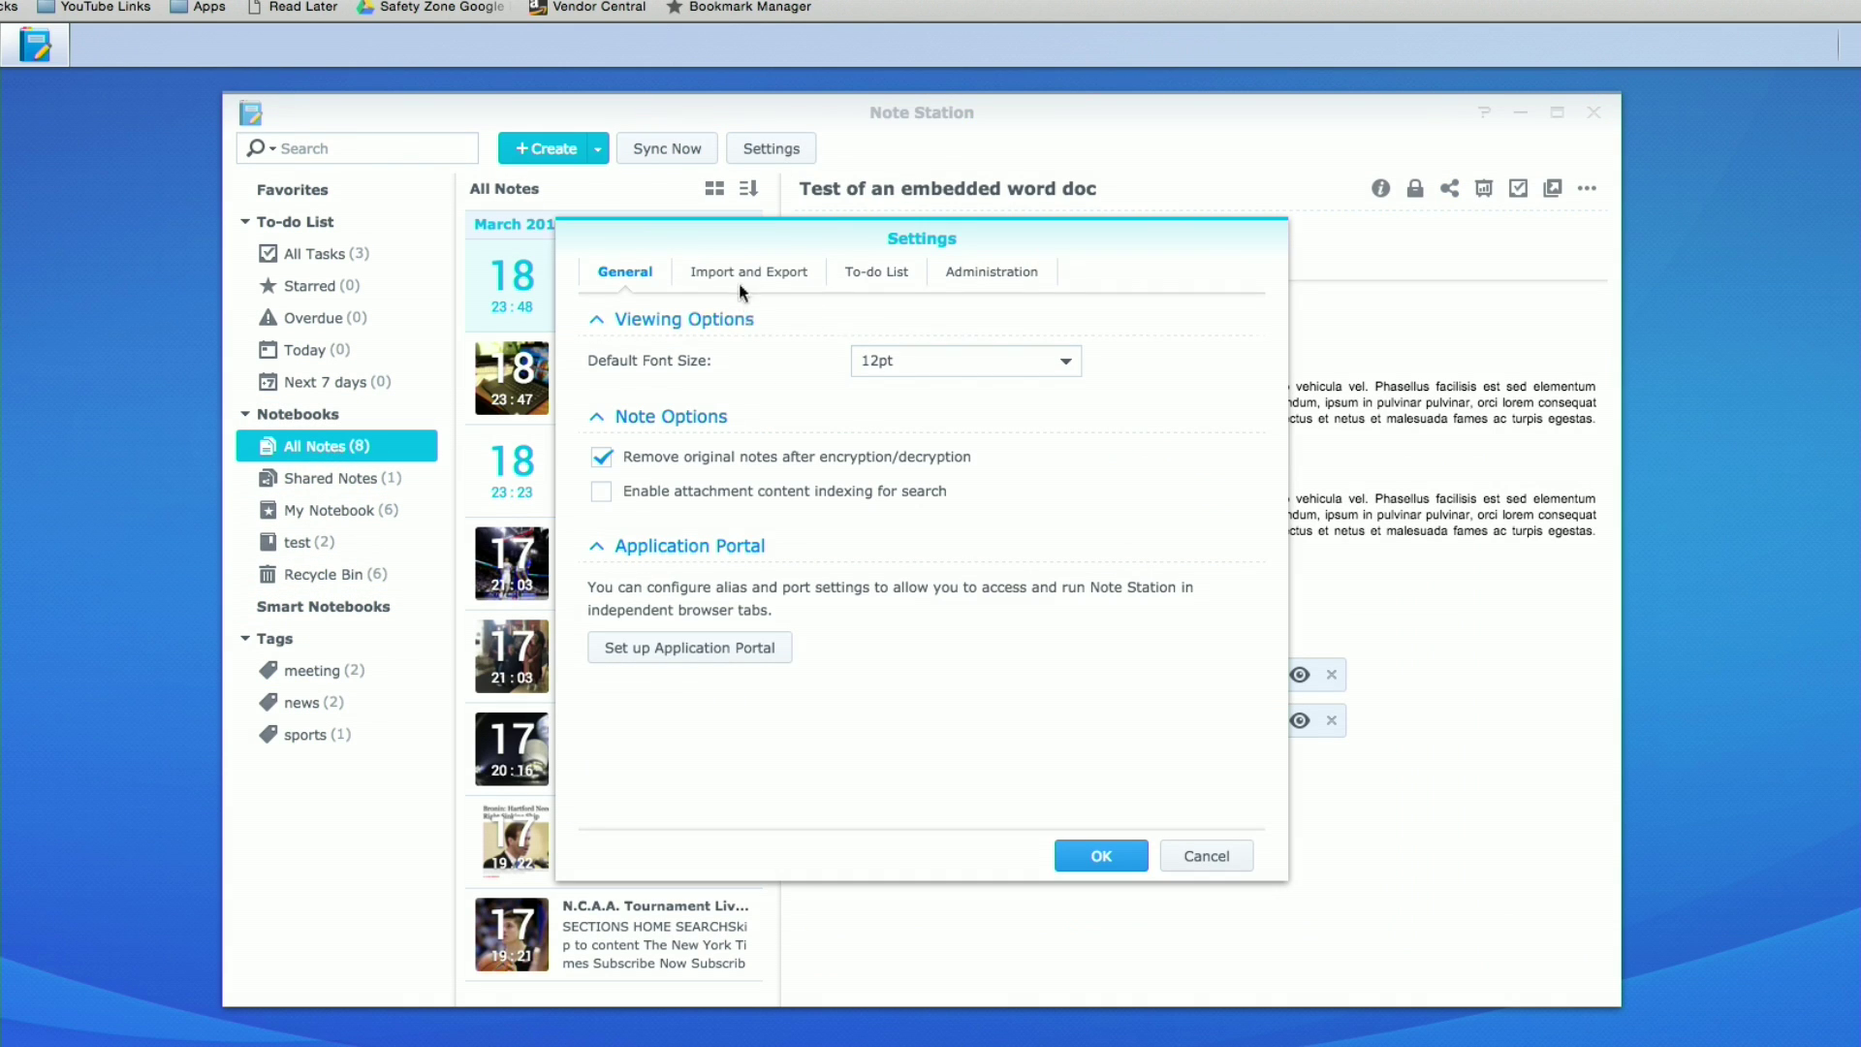
click(741, 273)
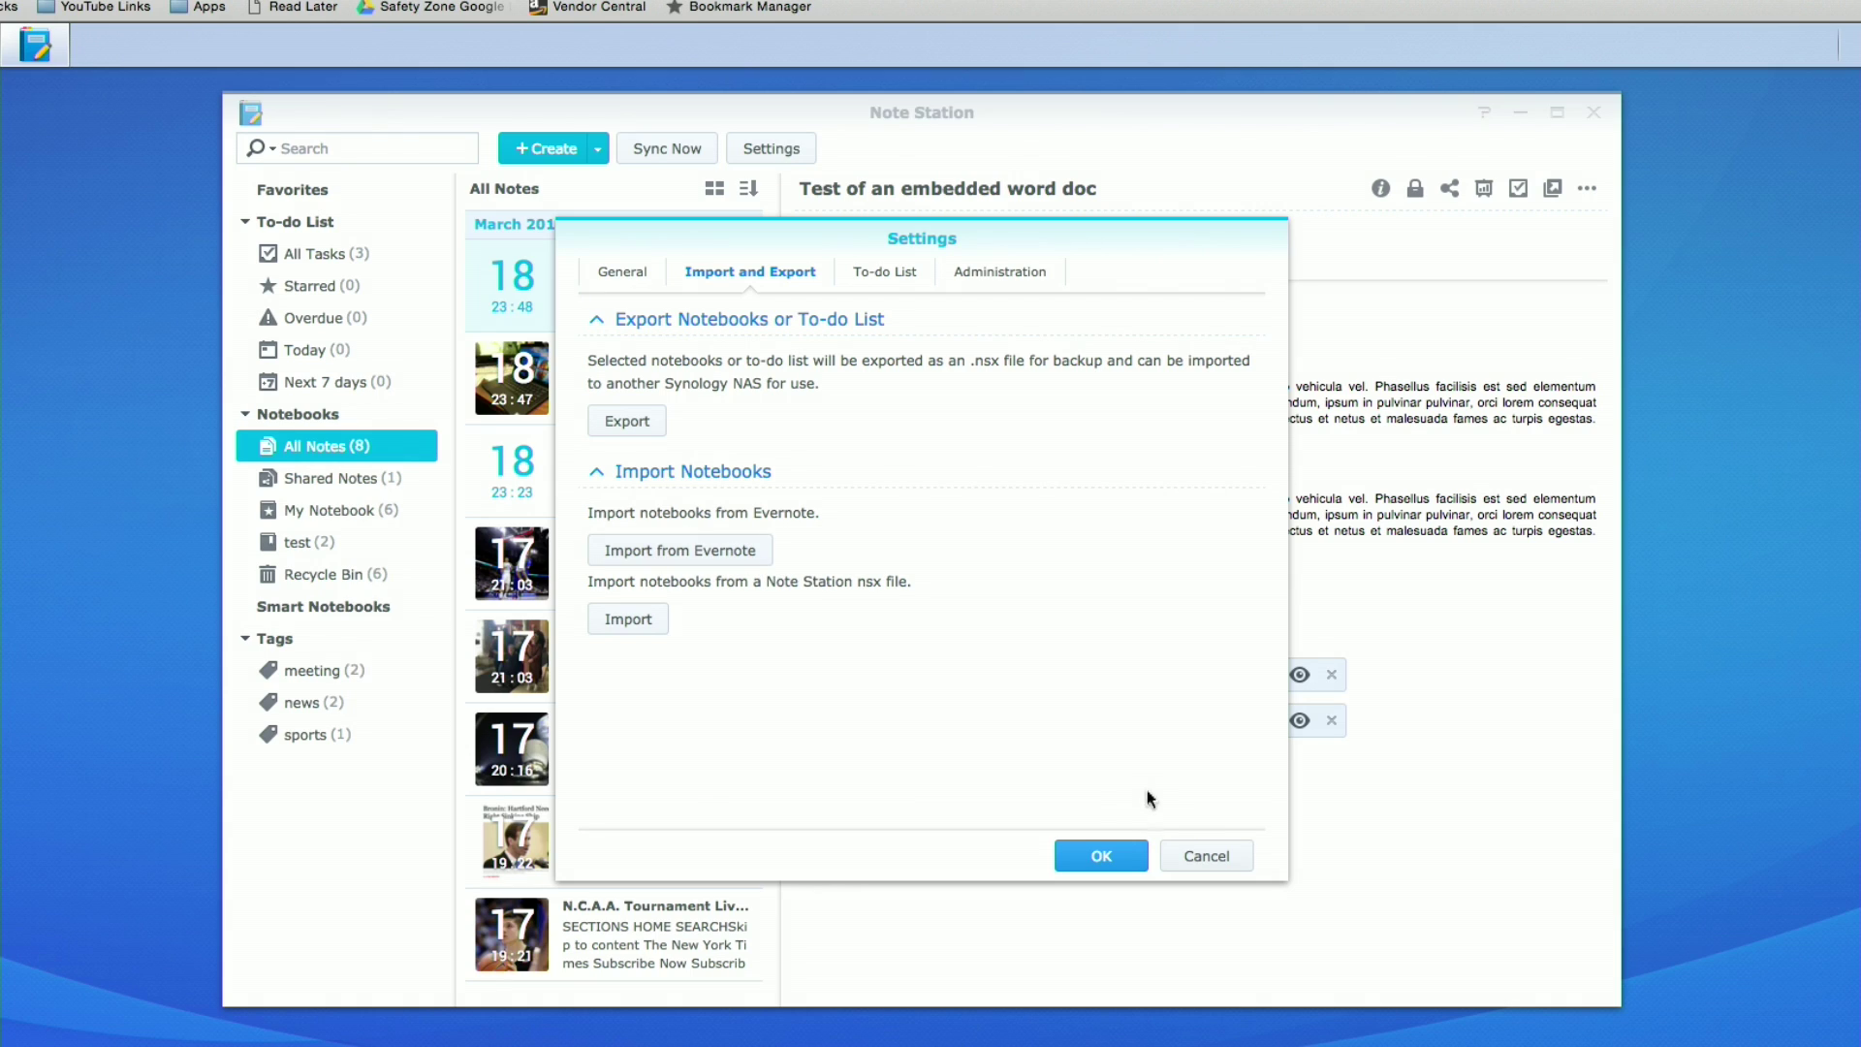
click(1207, 857)
Open the note "Notes from the meeting" and look through its text and embedded images
click(610, 356)
scroll(1107, 407, down, 5)
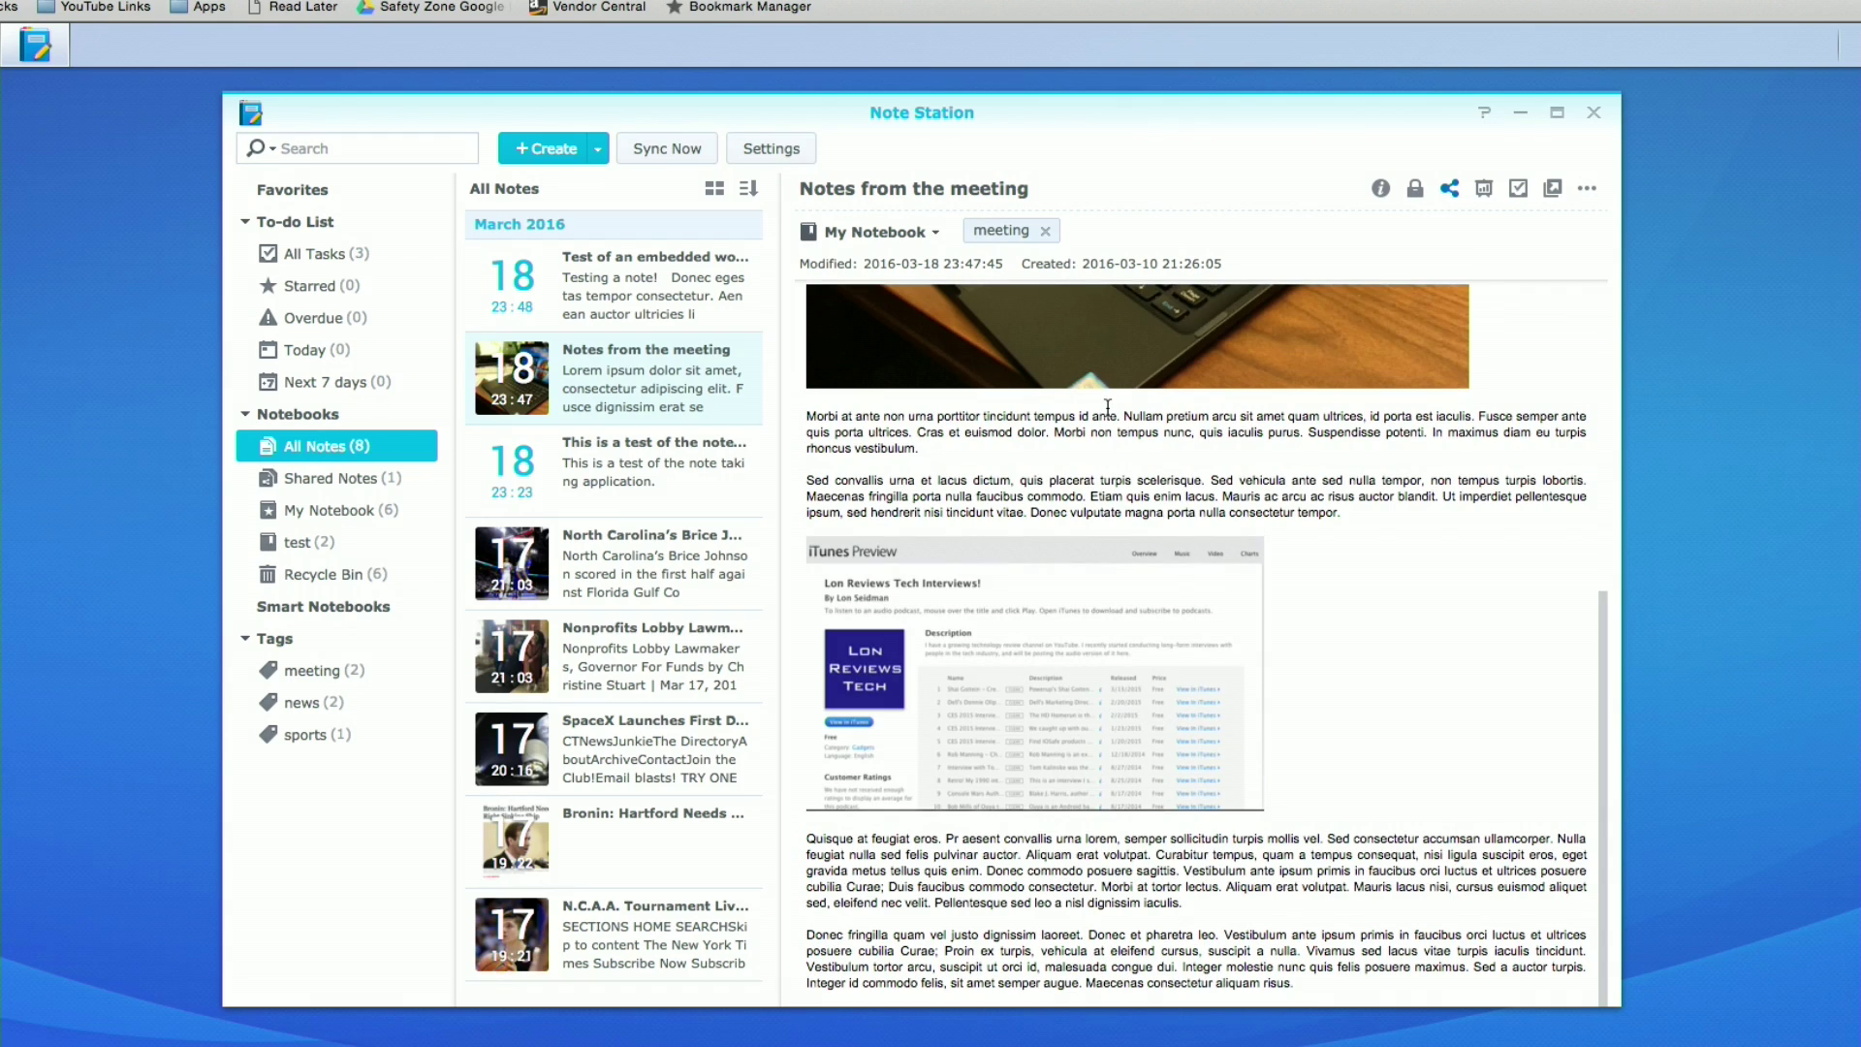
Insert the Apple Watch picture from the computer's Applications-side folders into the note, between its last two paragraphs
scroll(1241, 644, up, 5)
scroll(1212, 521, down, 5)
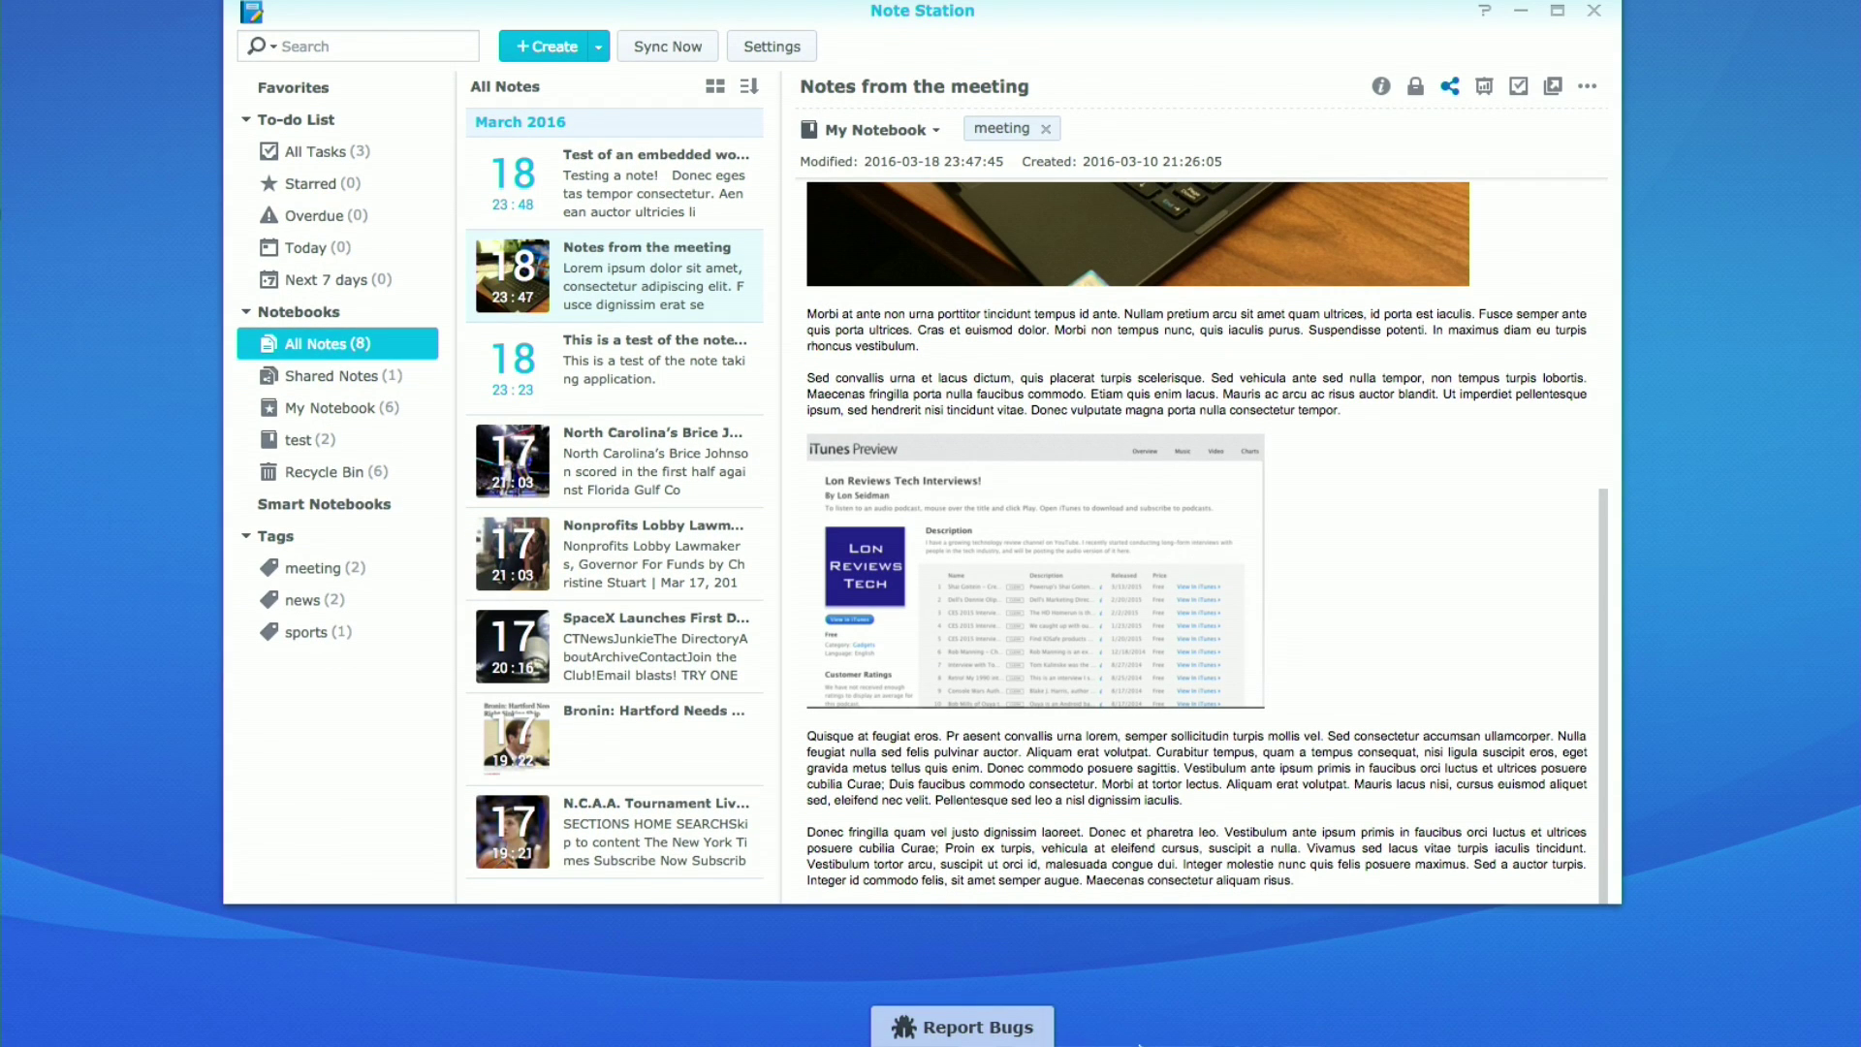
mouse_move(1140, 1044)
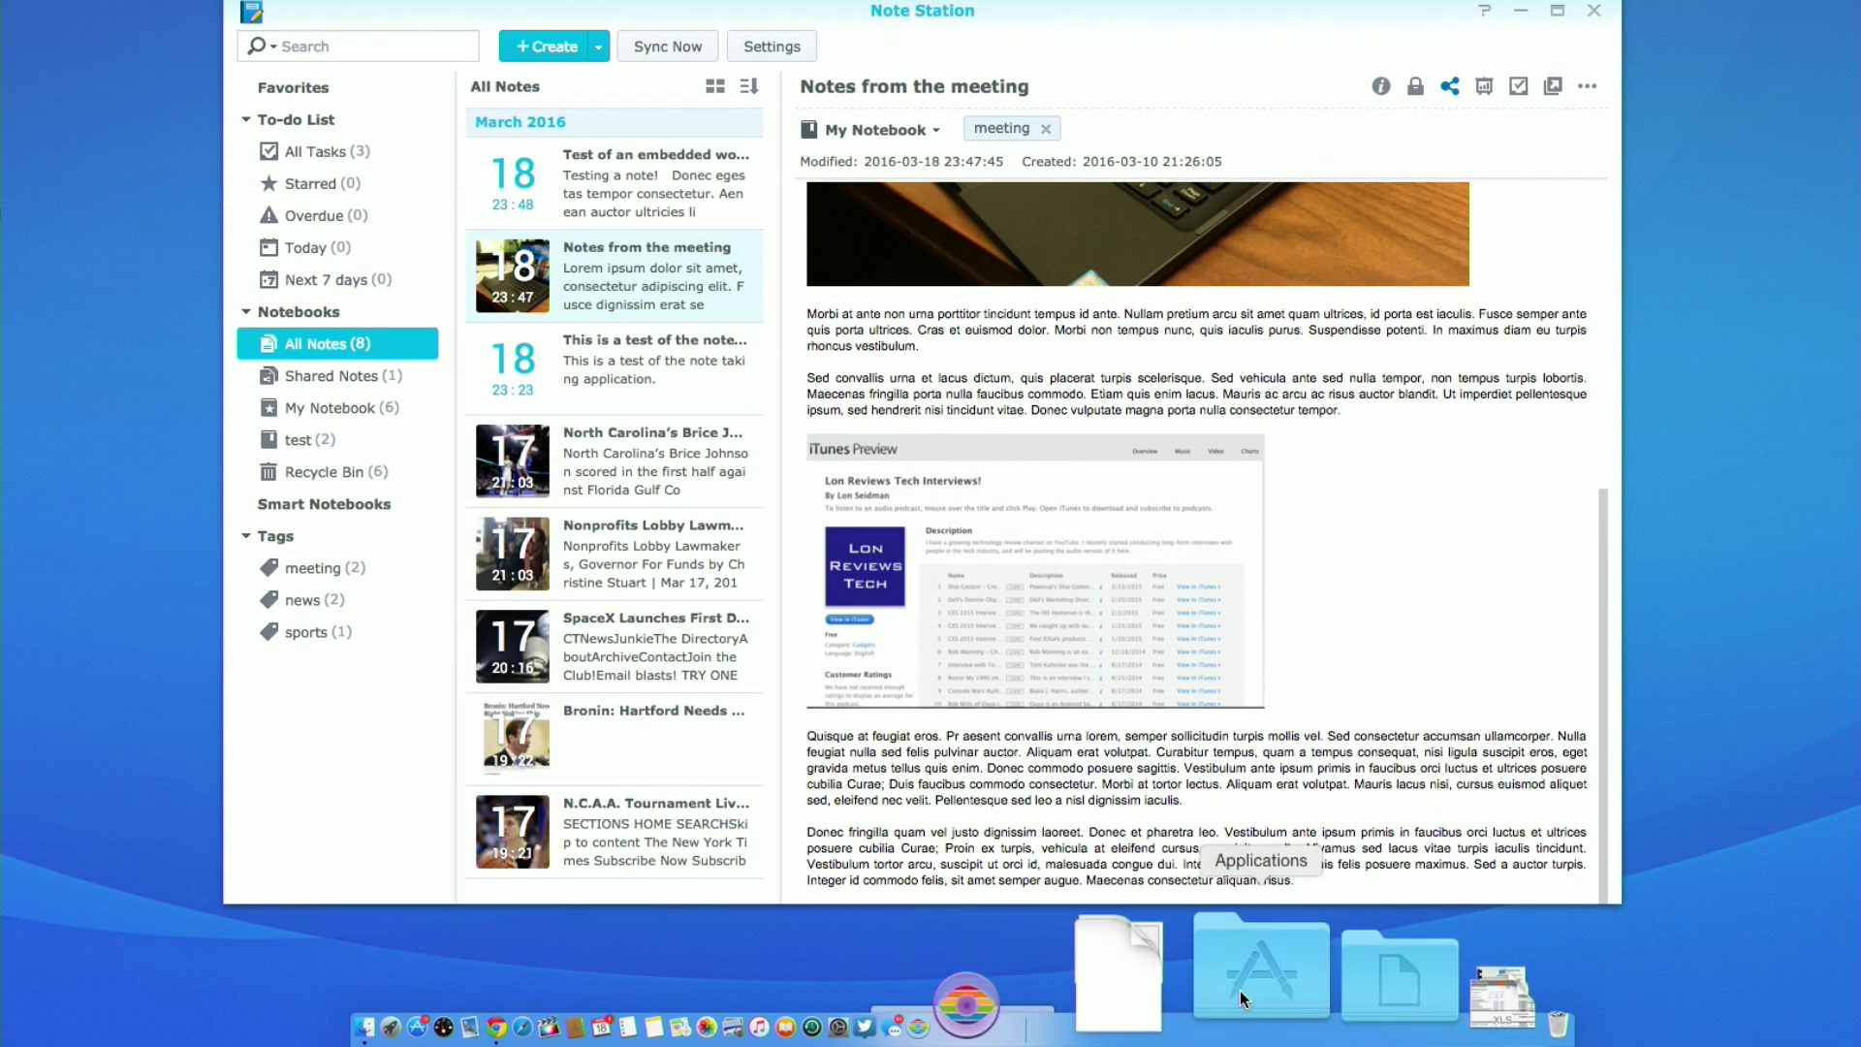
click(1245, 994)
drag(1285, 691, 813, 808)
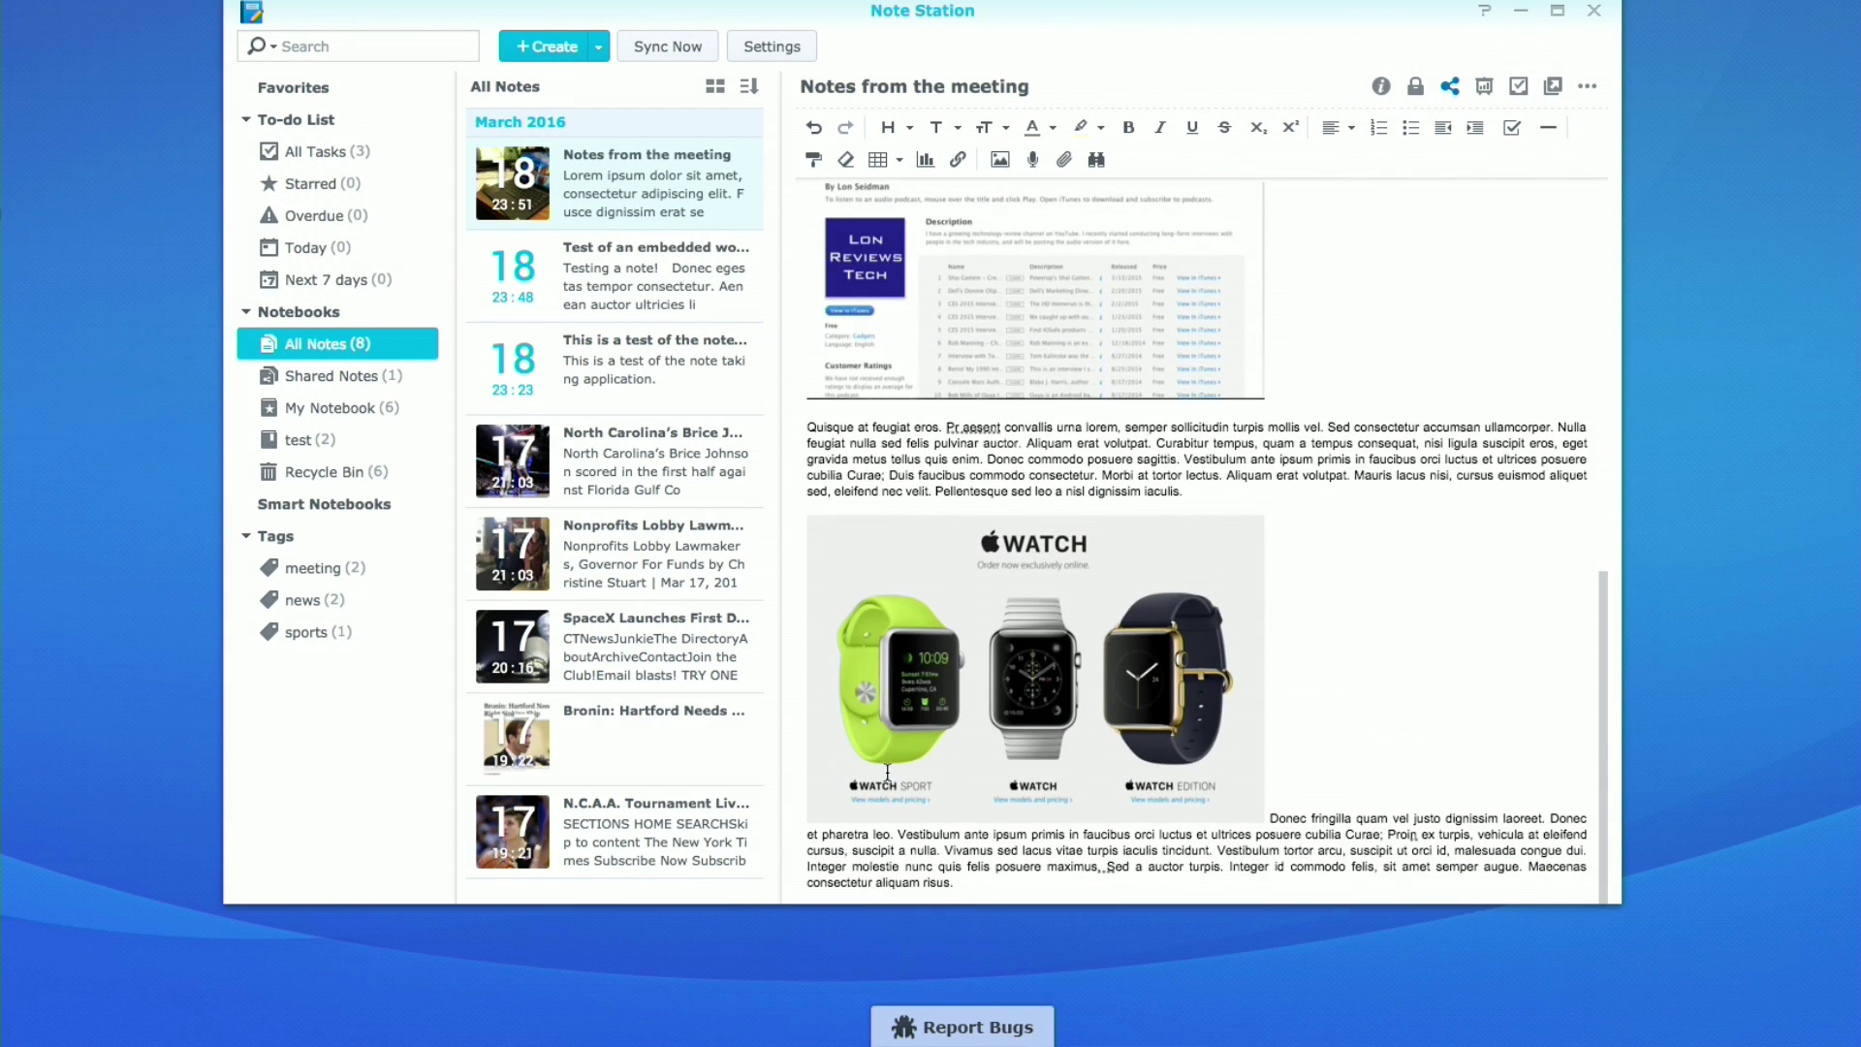
Try the Apple Watch picture at a slightly larger freehand size and at Original size, and return it to Medium
click(1063, 620)
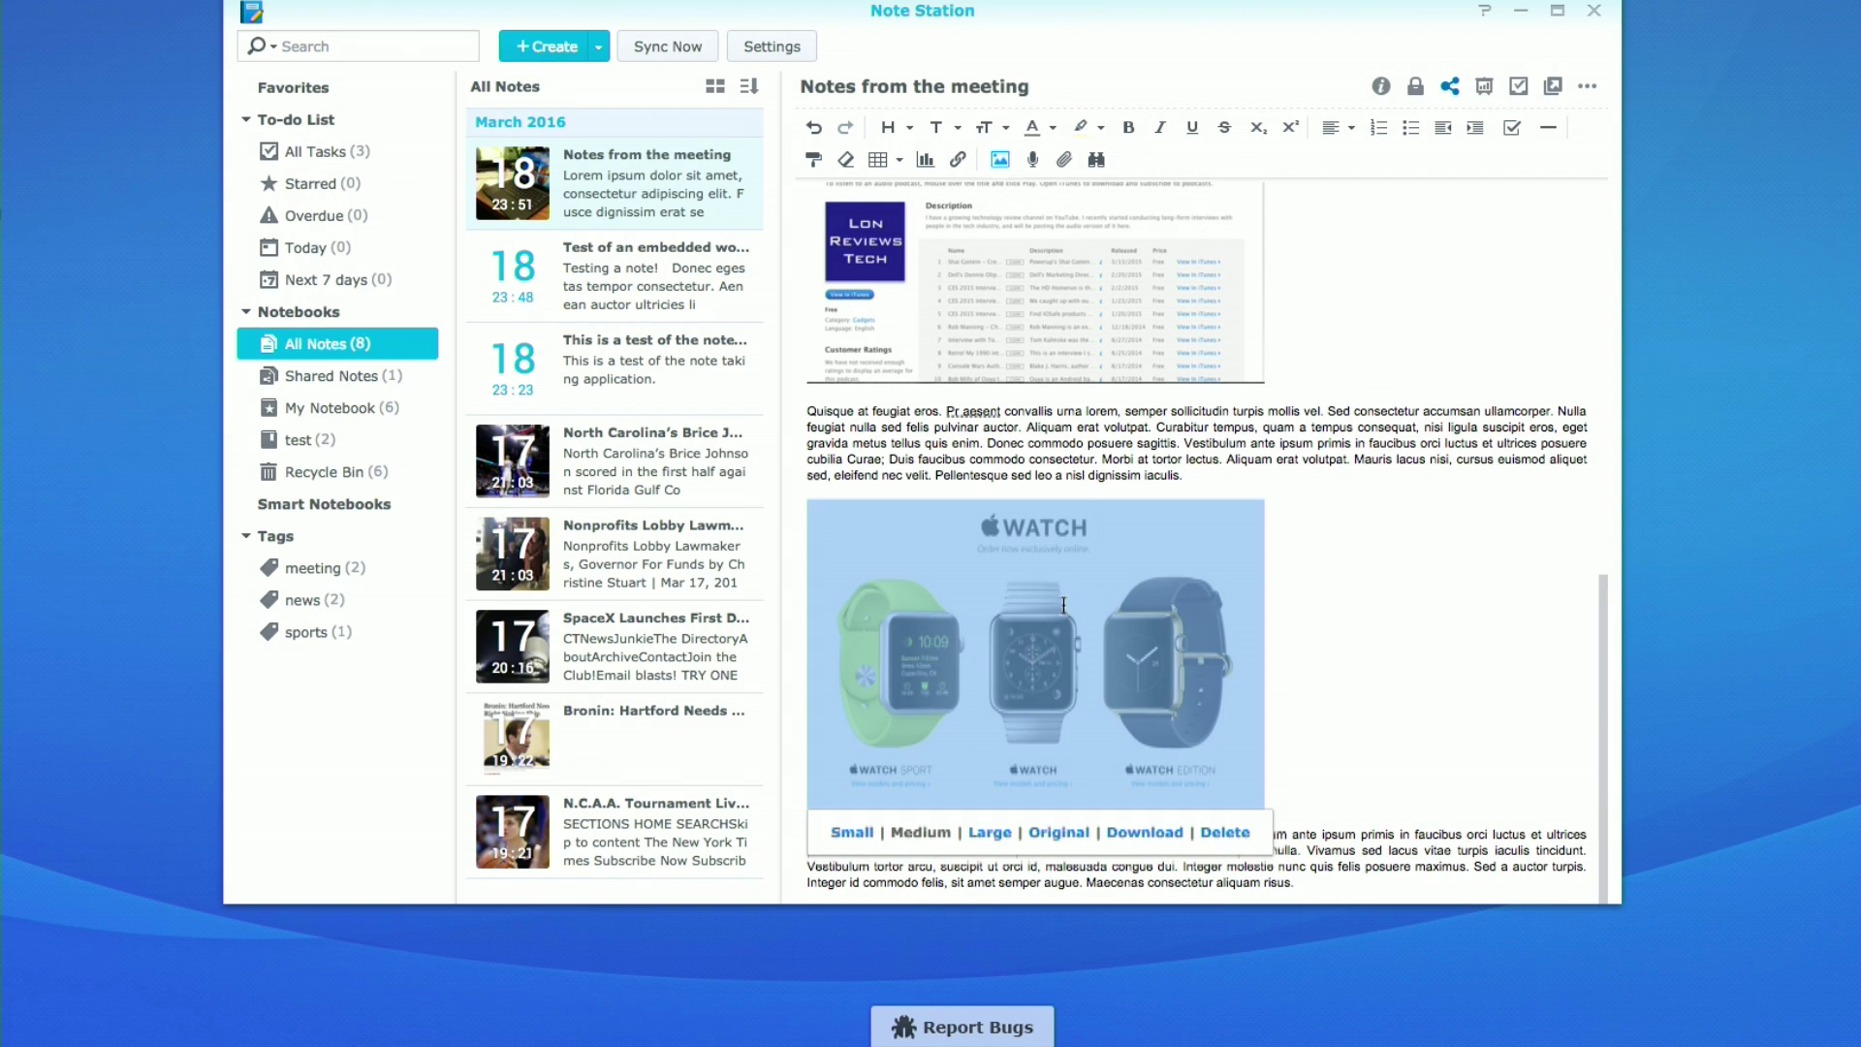
drag(1264, 500, 1320, 499)
click(1060, 823)
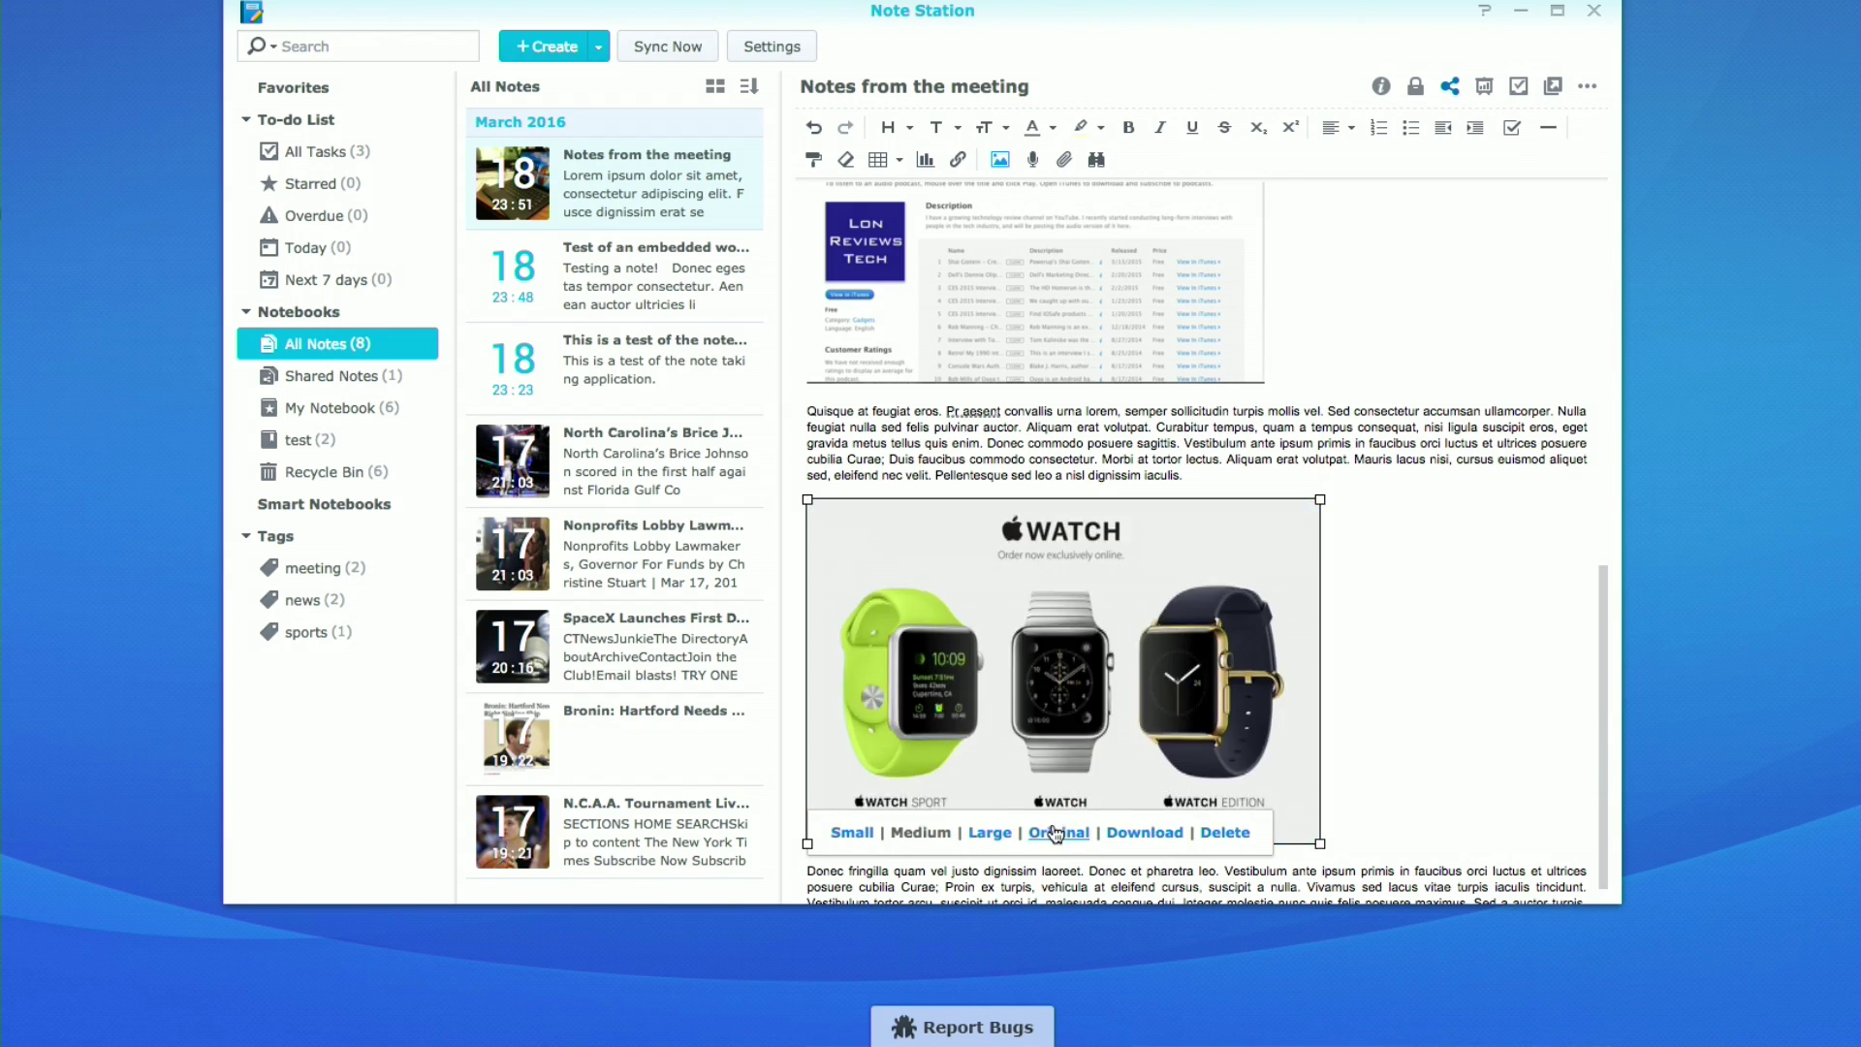
scroll(1055, 574, down, 5)
click(1063, 659)
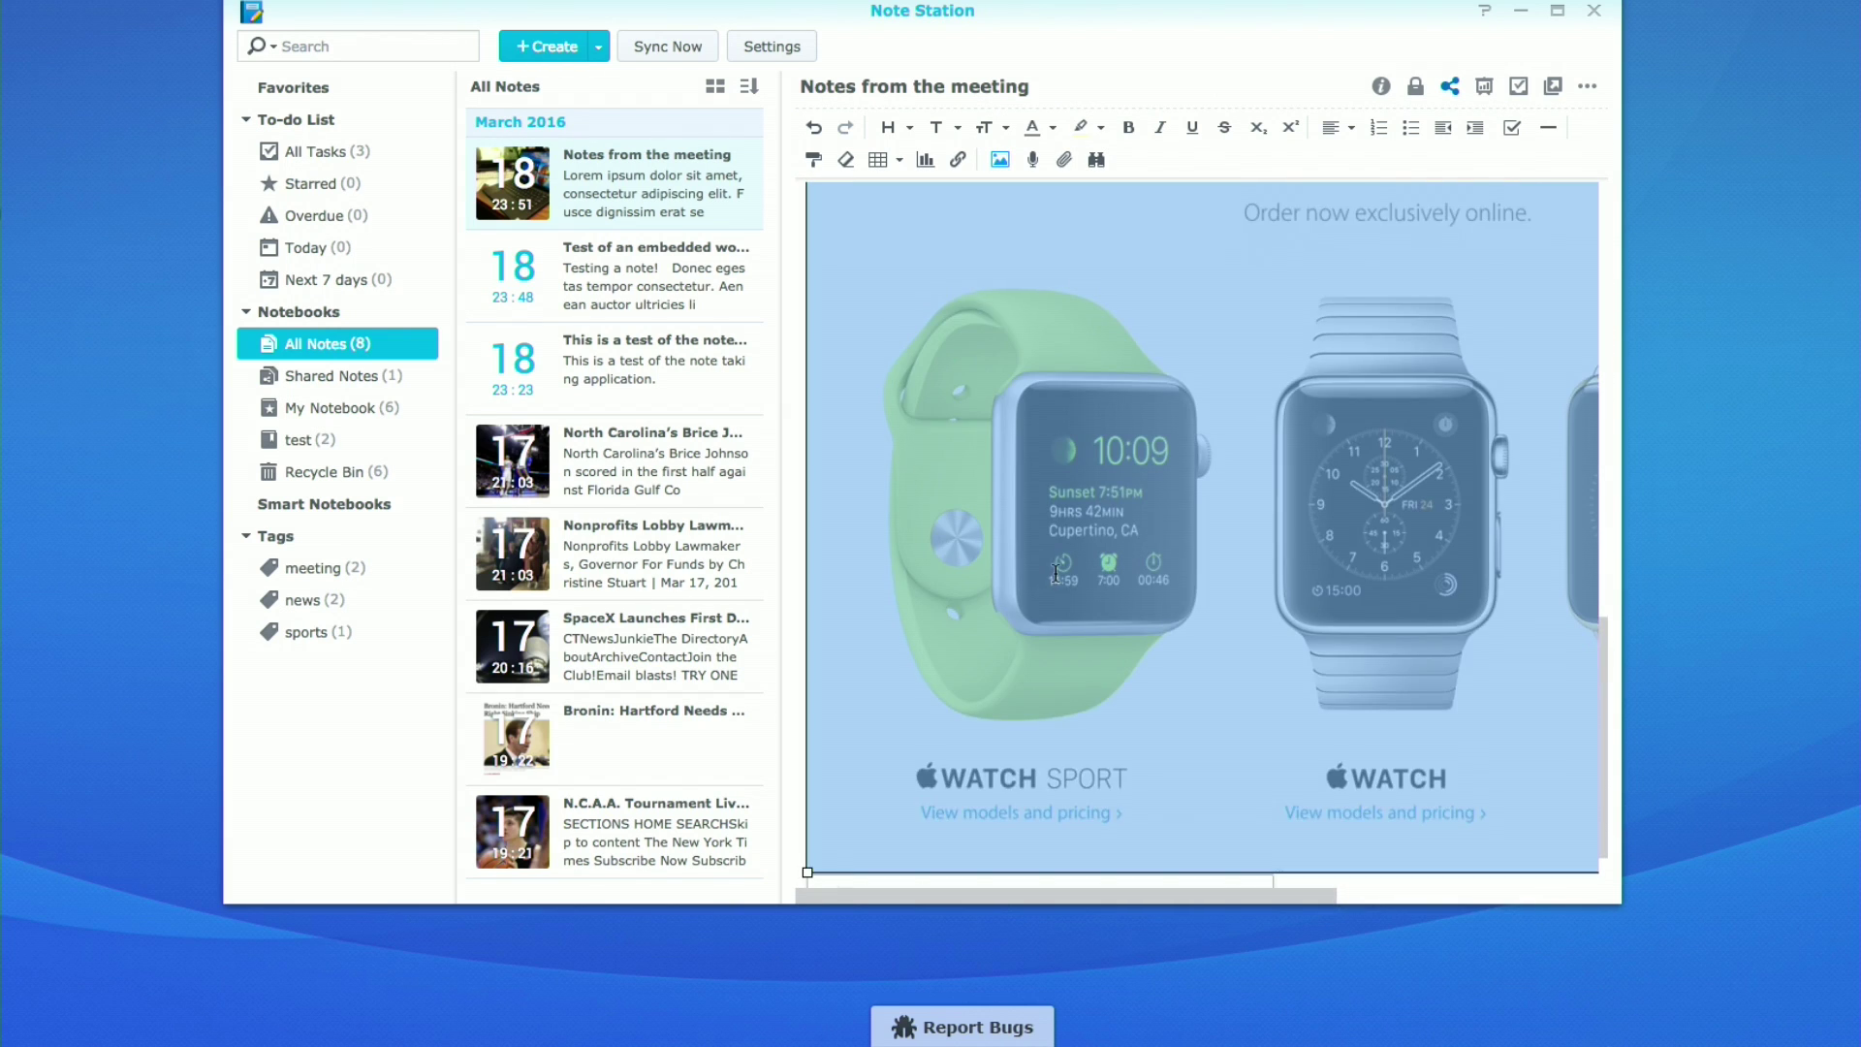
scroll(1063, 658, down, 1)
click(930, 814)
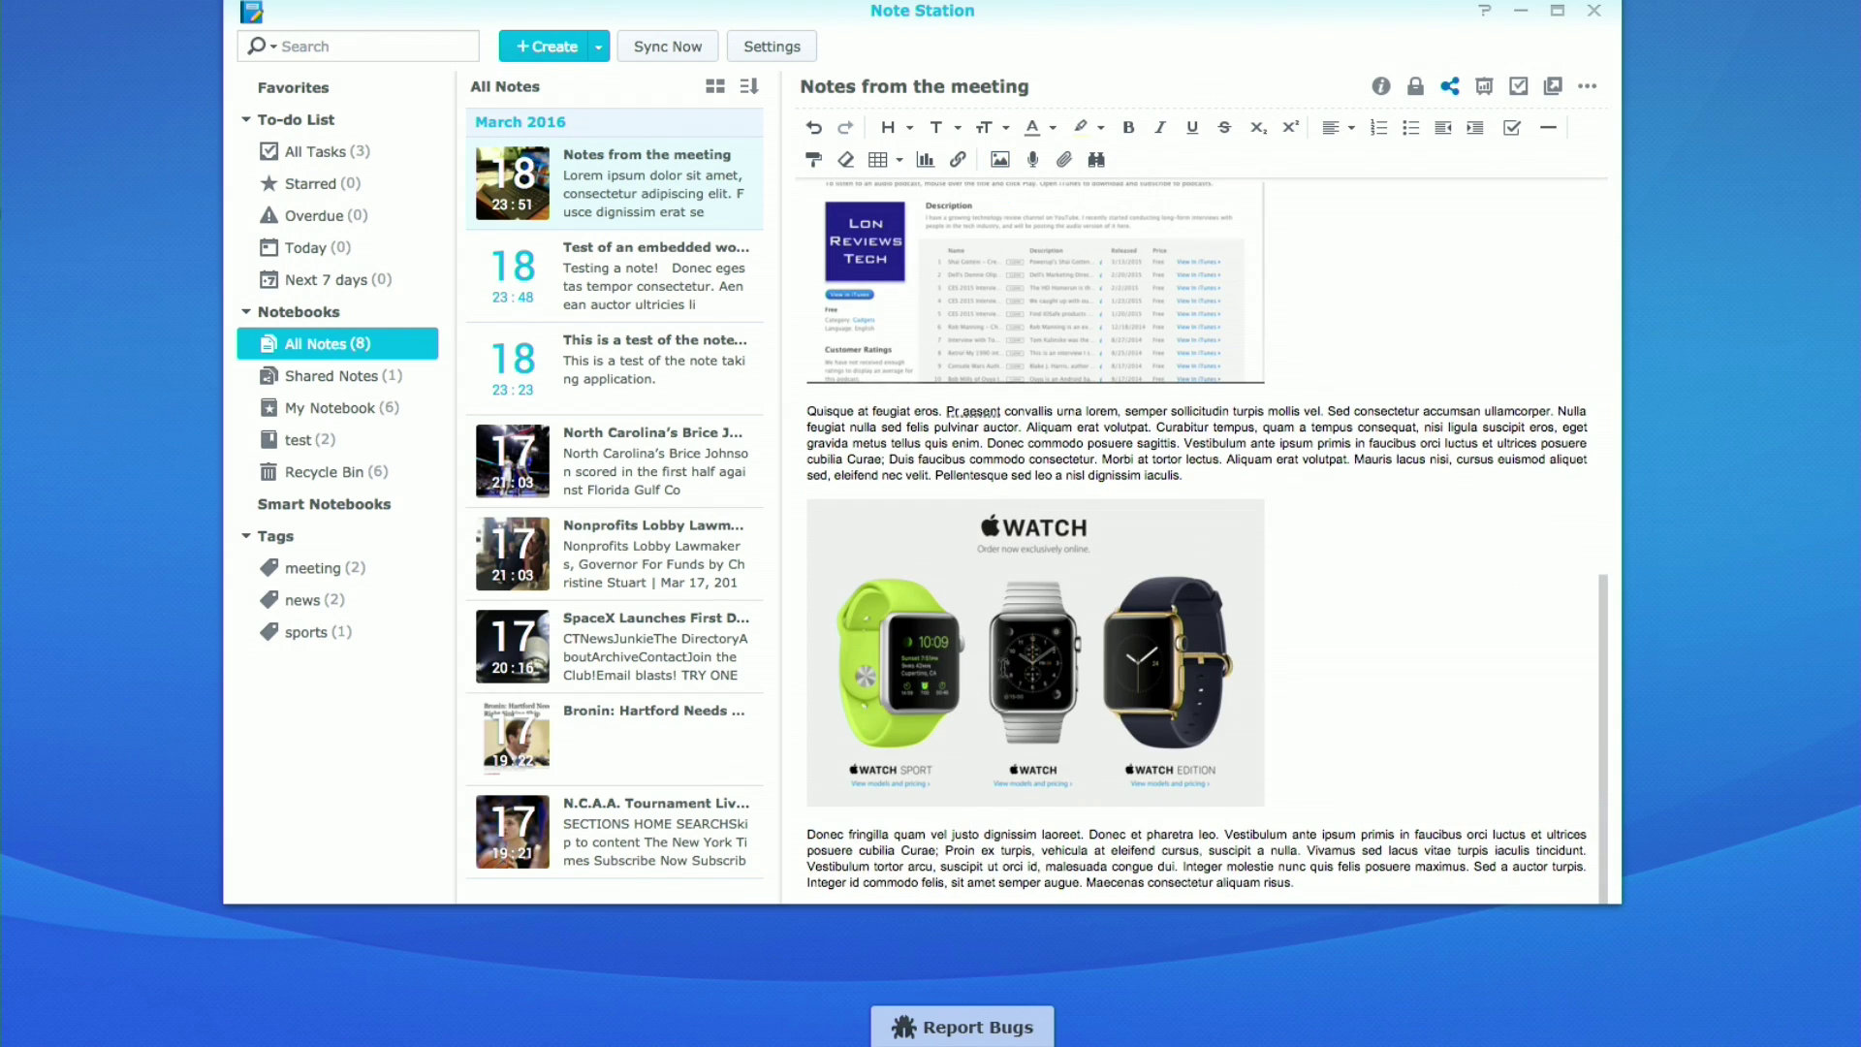
click(1110, 659)
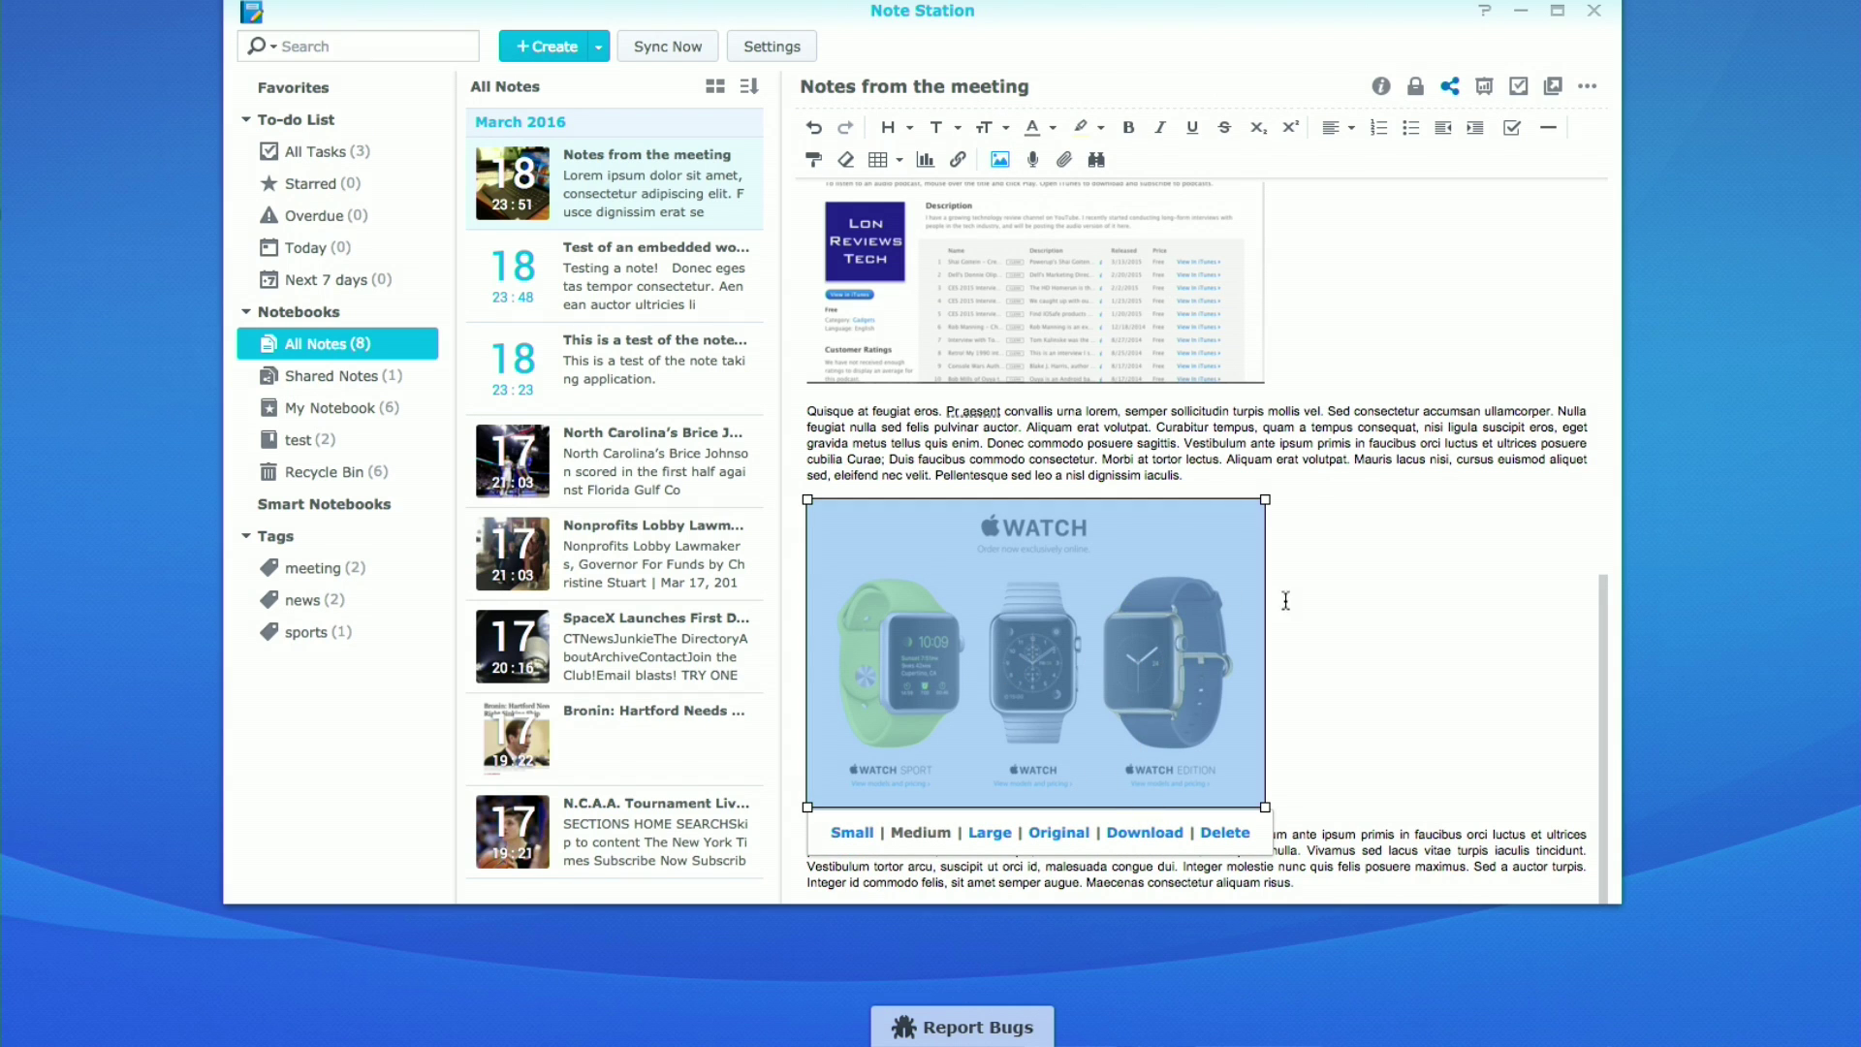
click(1383, 605)
Open the note "Test of an embedded word doc" and view its attachment Untitled 4.pdf in a new tab
scroll(1379, 616, up, 10)
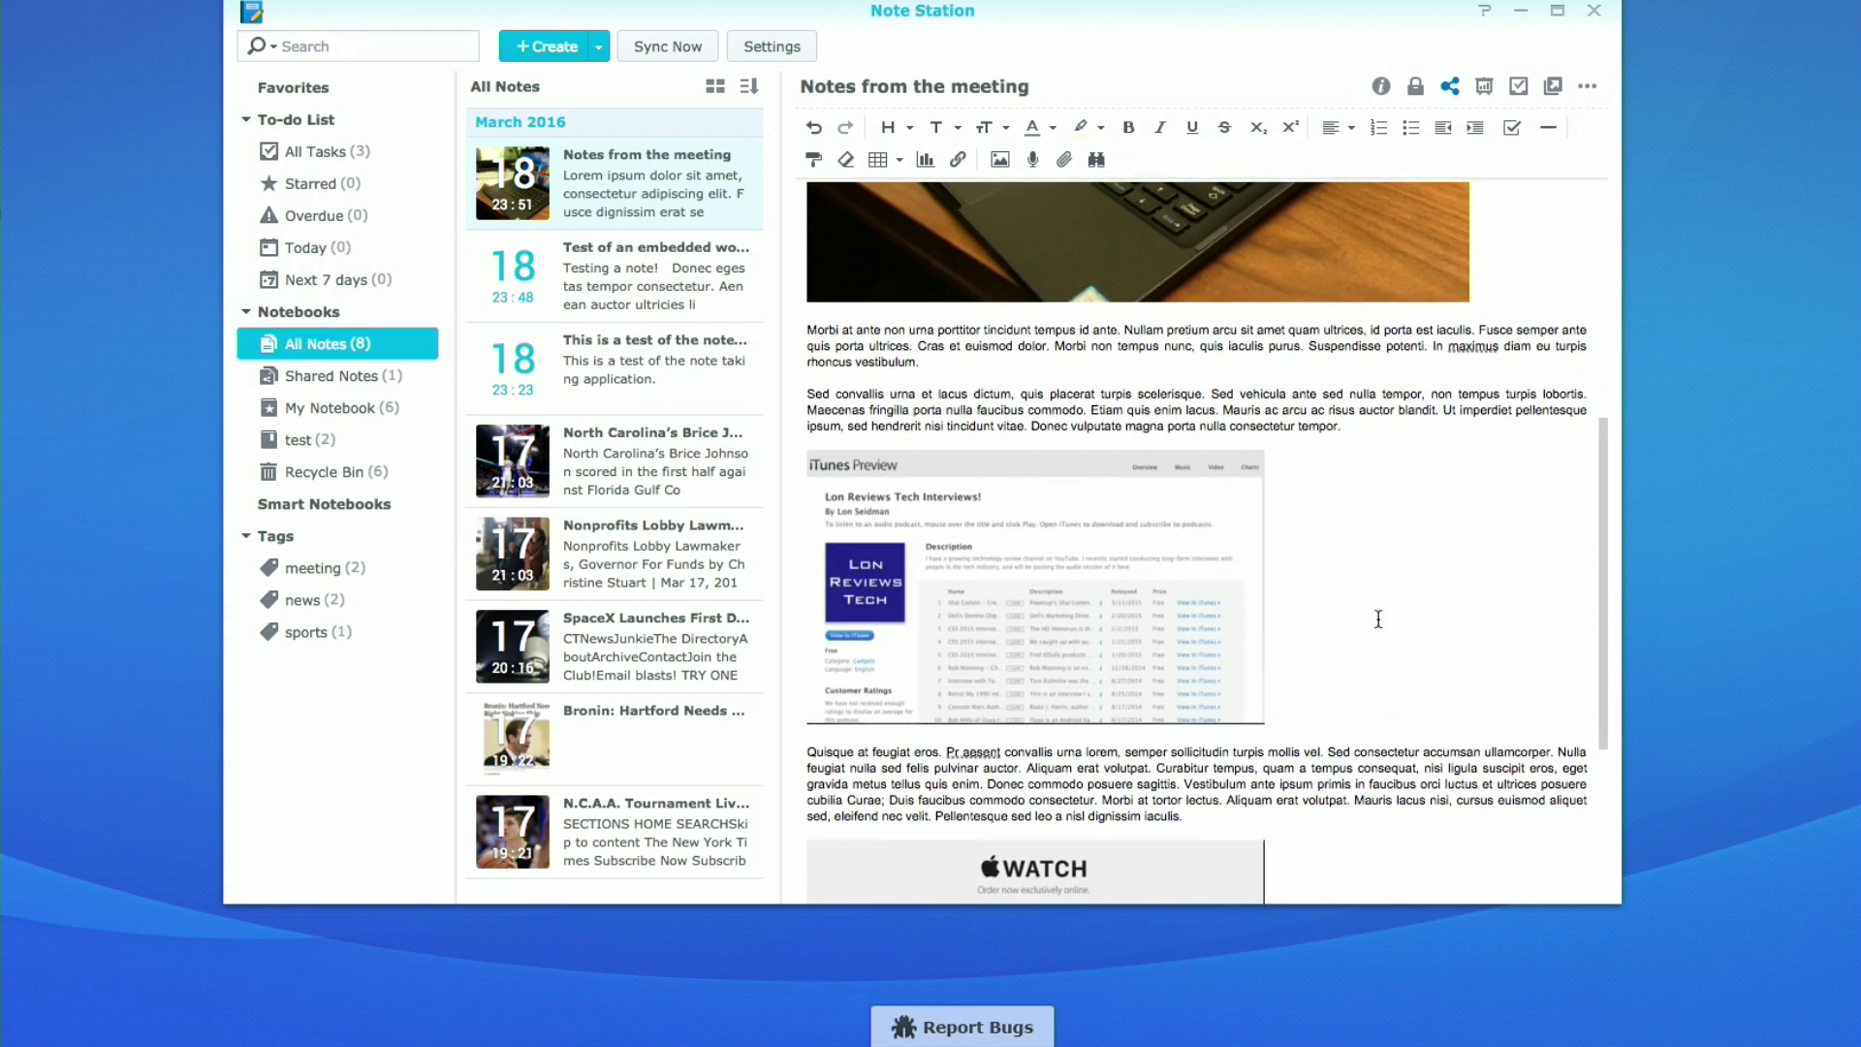
scroll(1378, 619, down, 5)
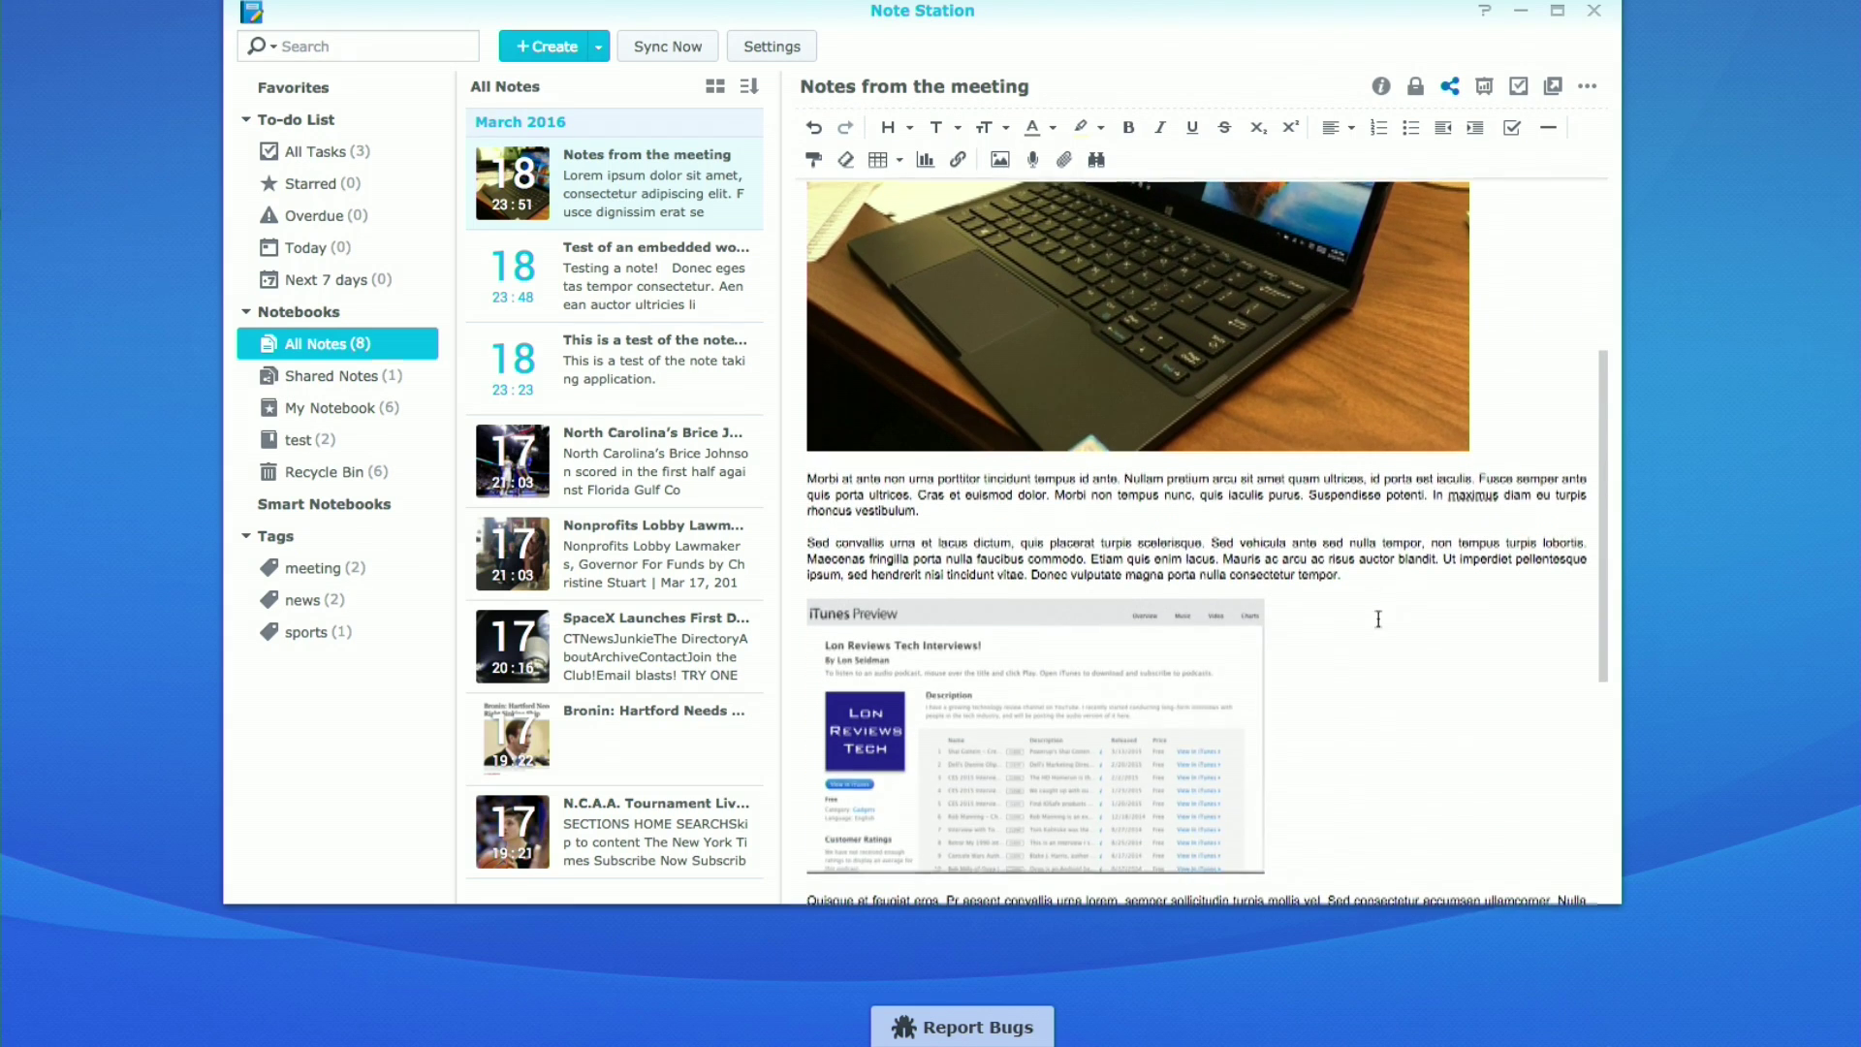
click(637, 370)
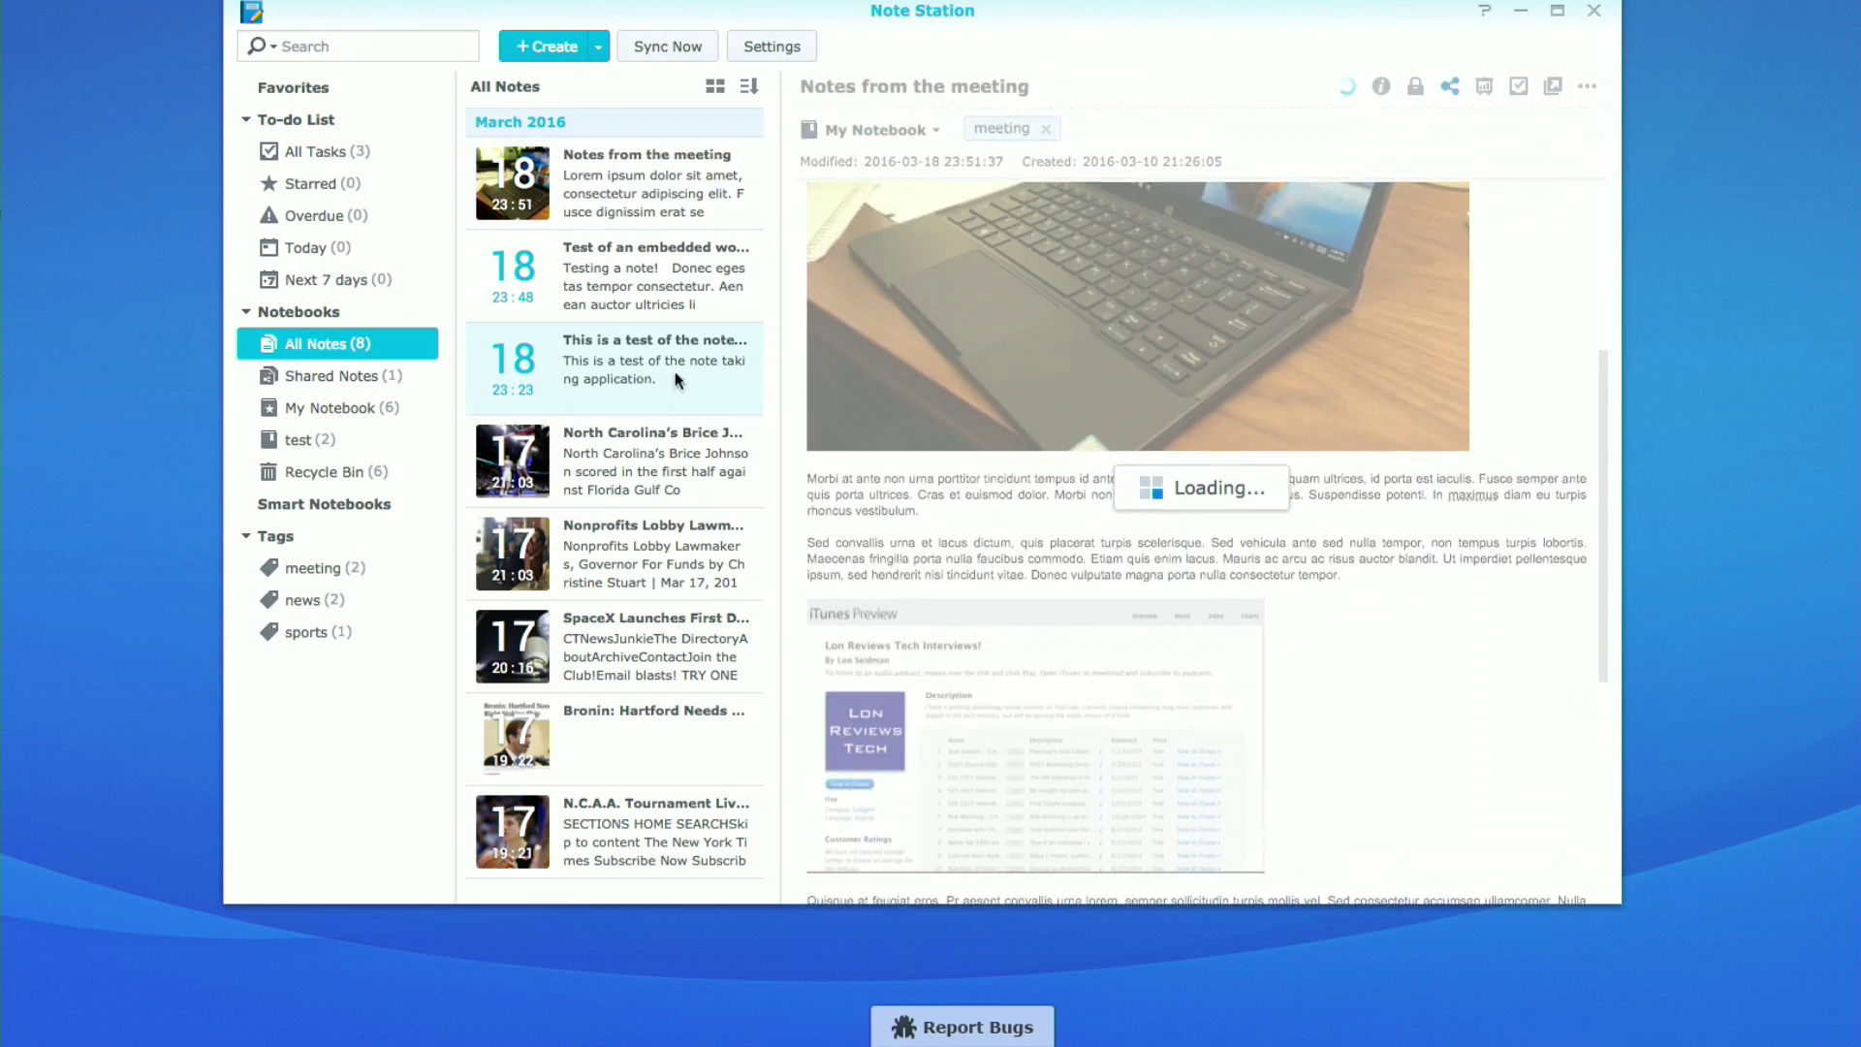
click(644, 293)
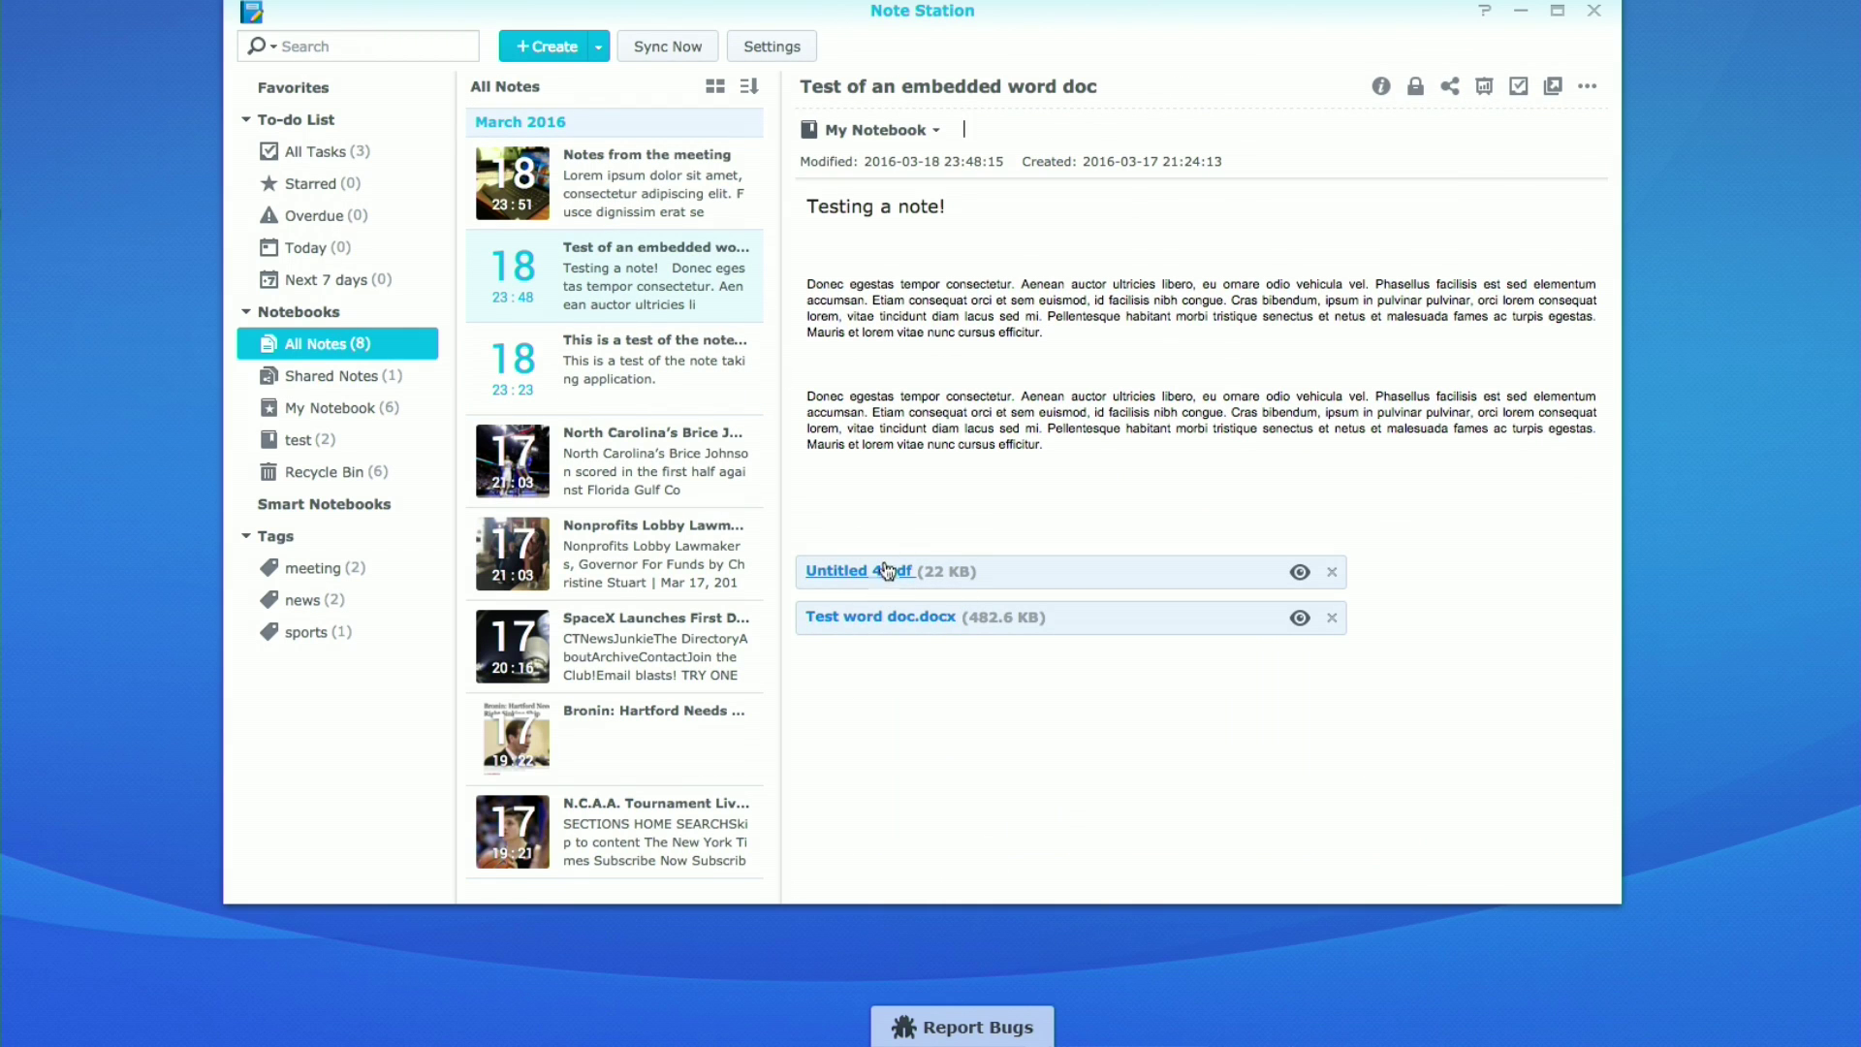
click(1299, 575)
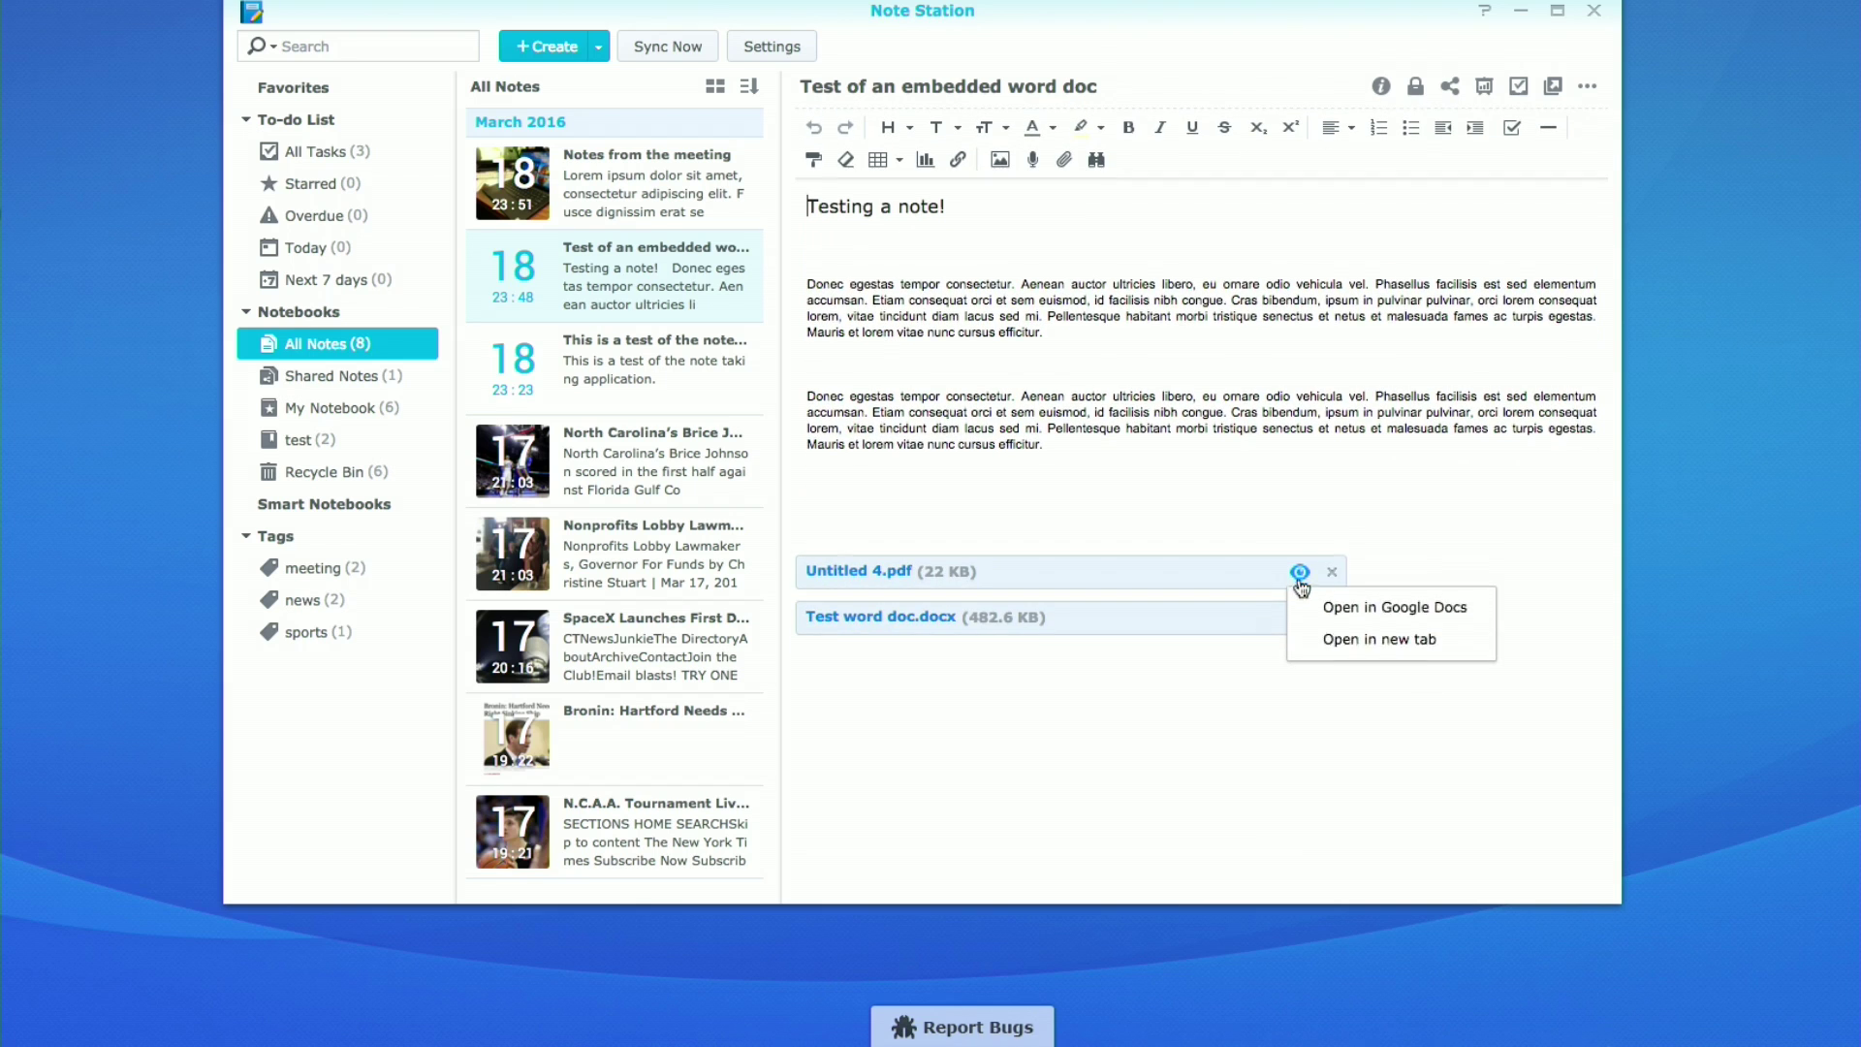
click(1333, 636)
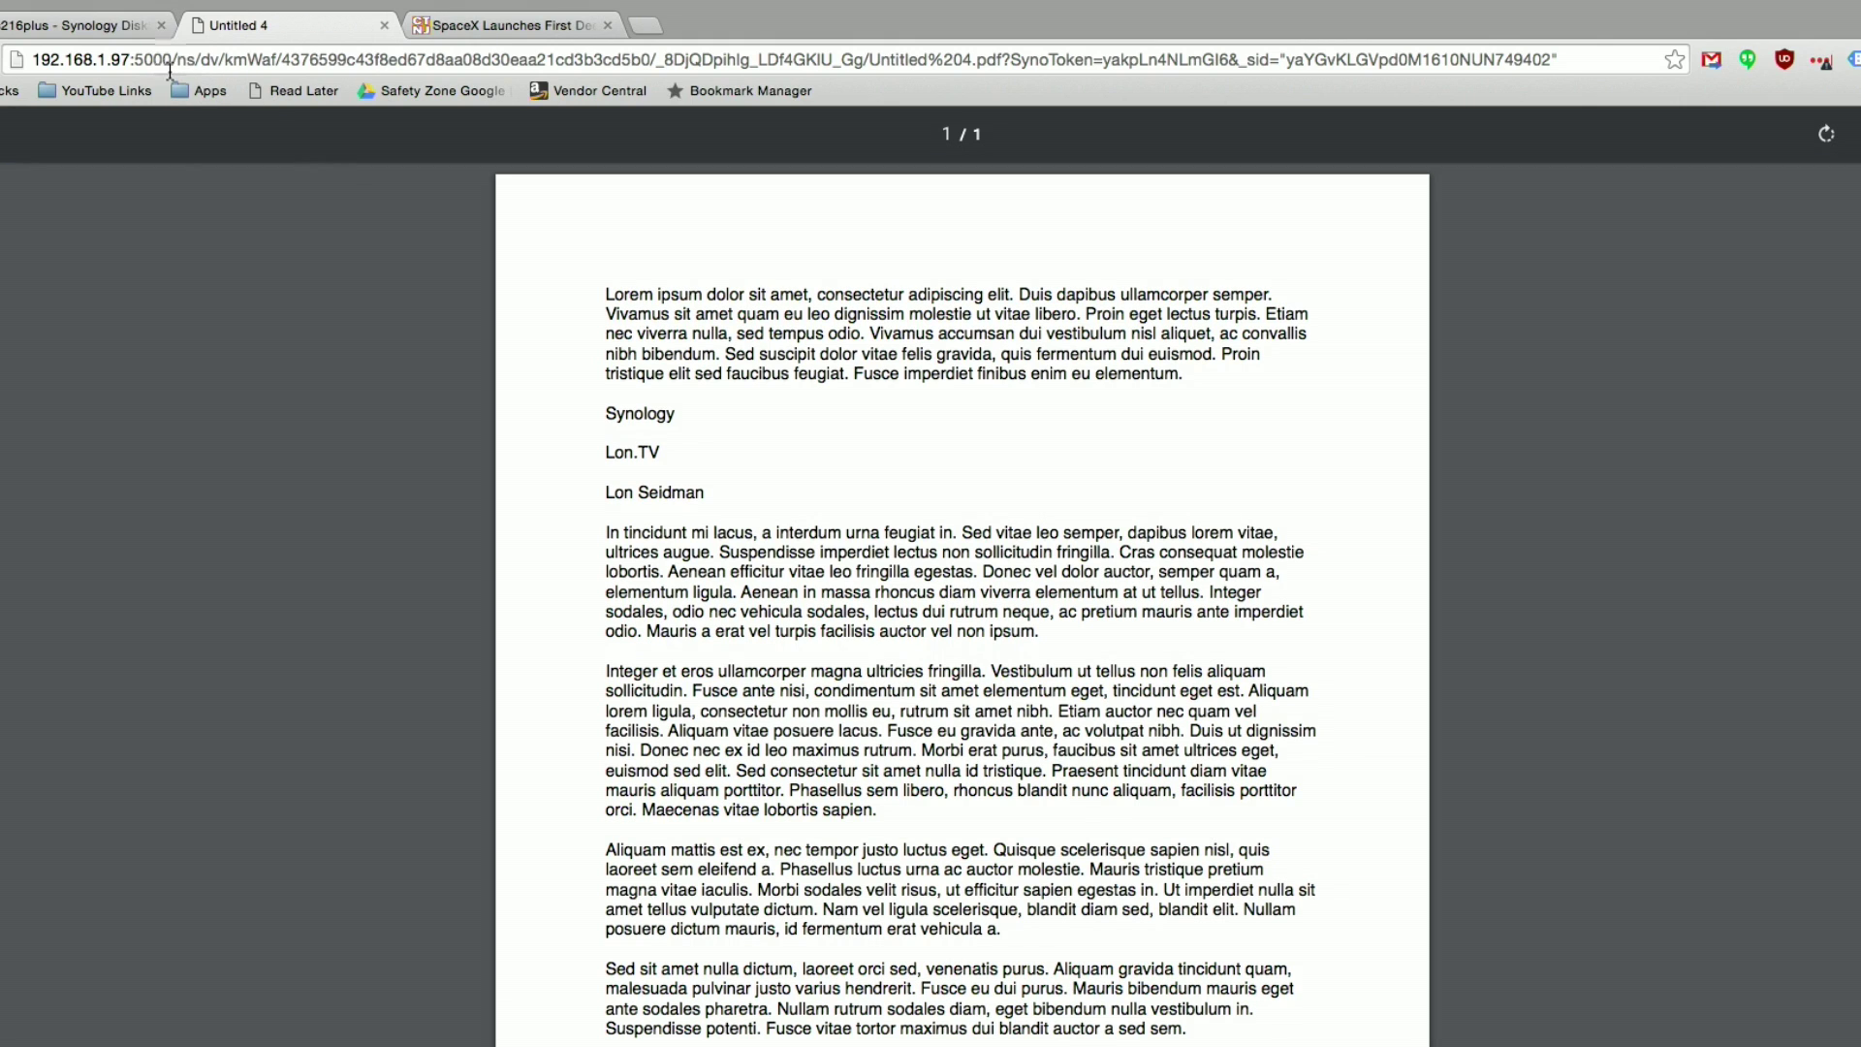
Return to Note Station and look through the North Carolina basketball note tagged sports
click(106, 25)
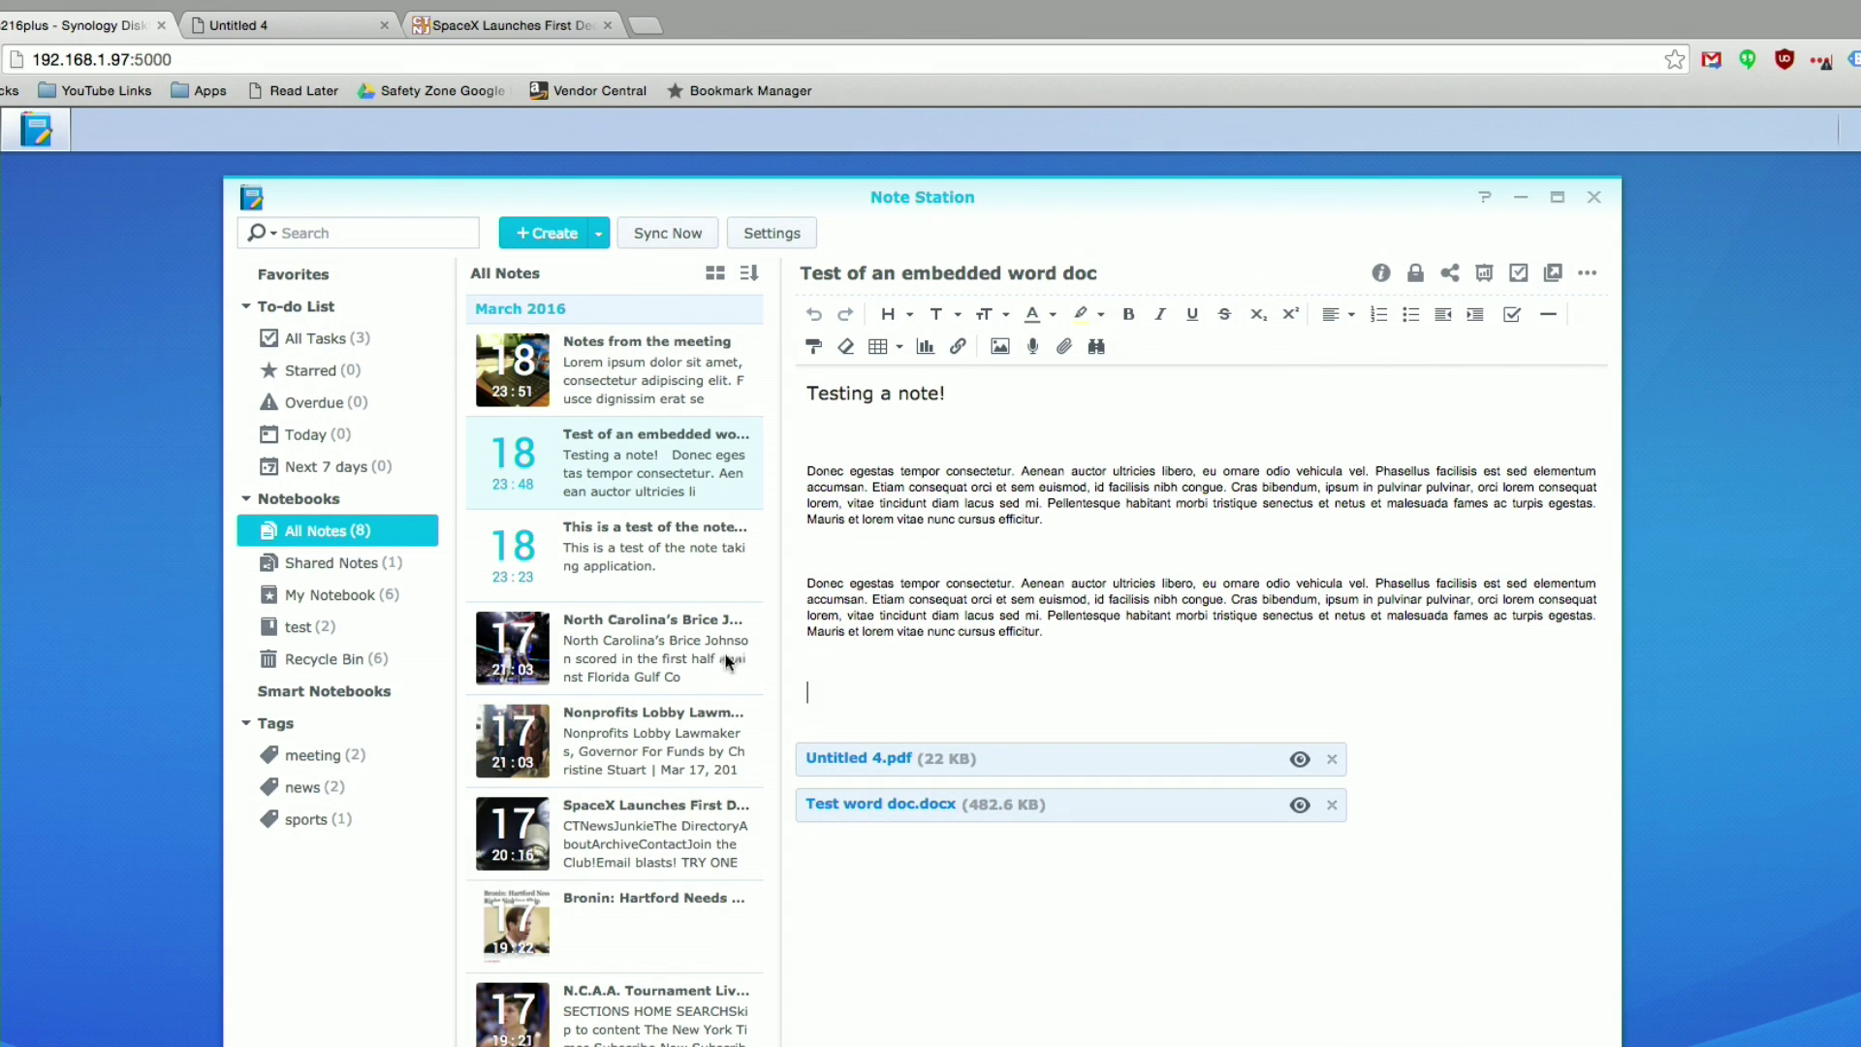
click(632, 630)
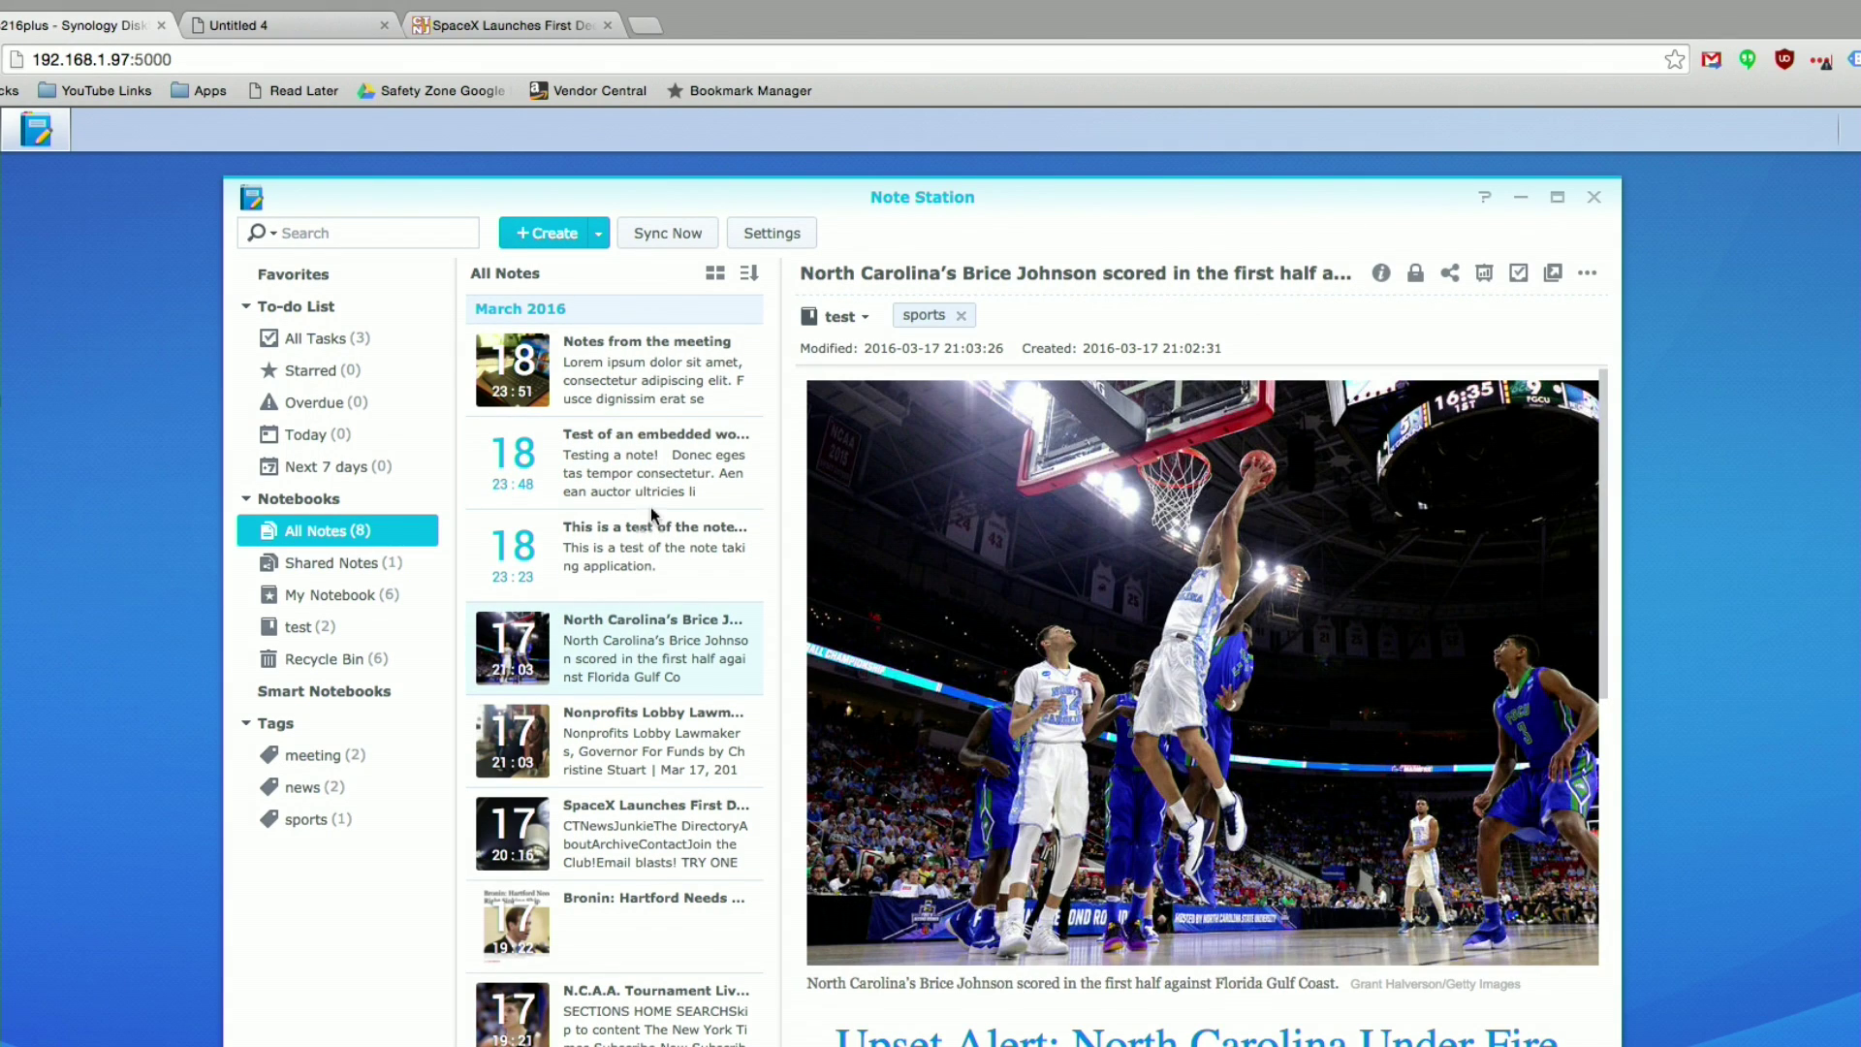
scroll(974, 664, down, 6)
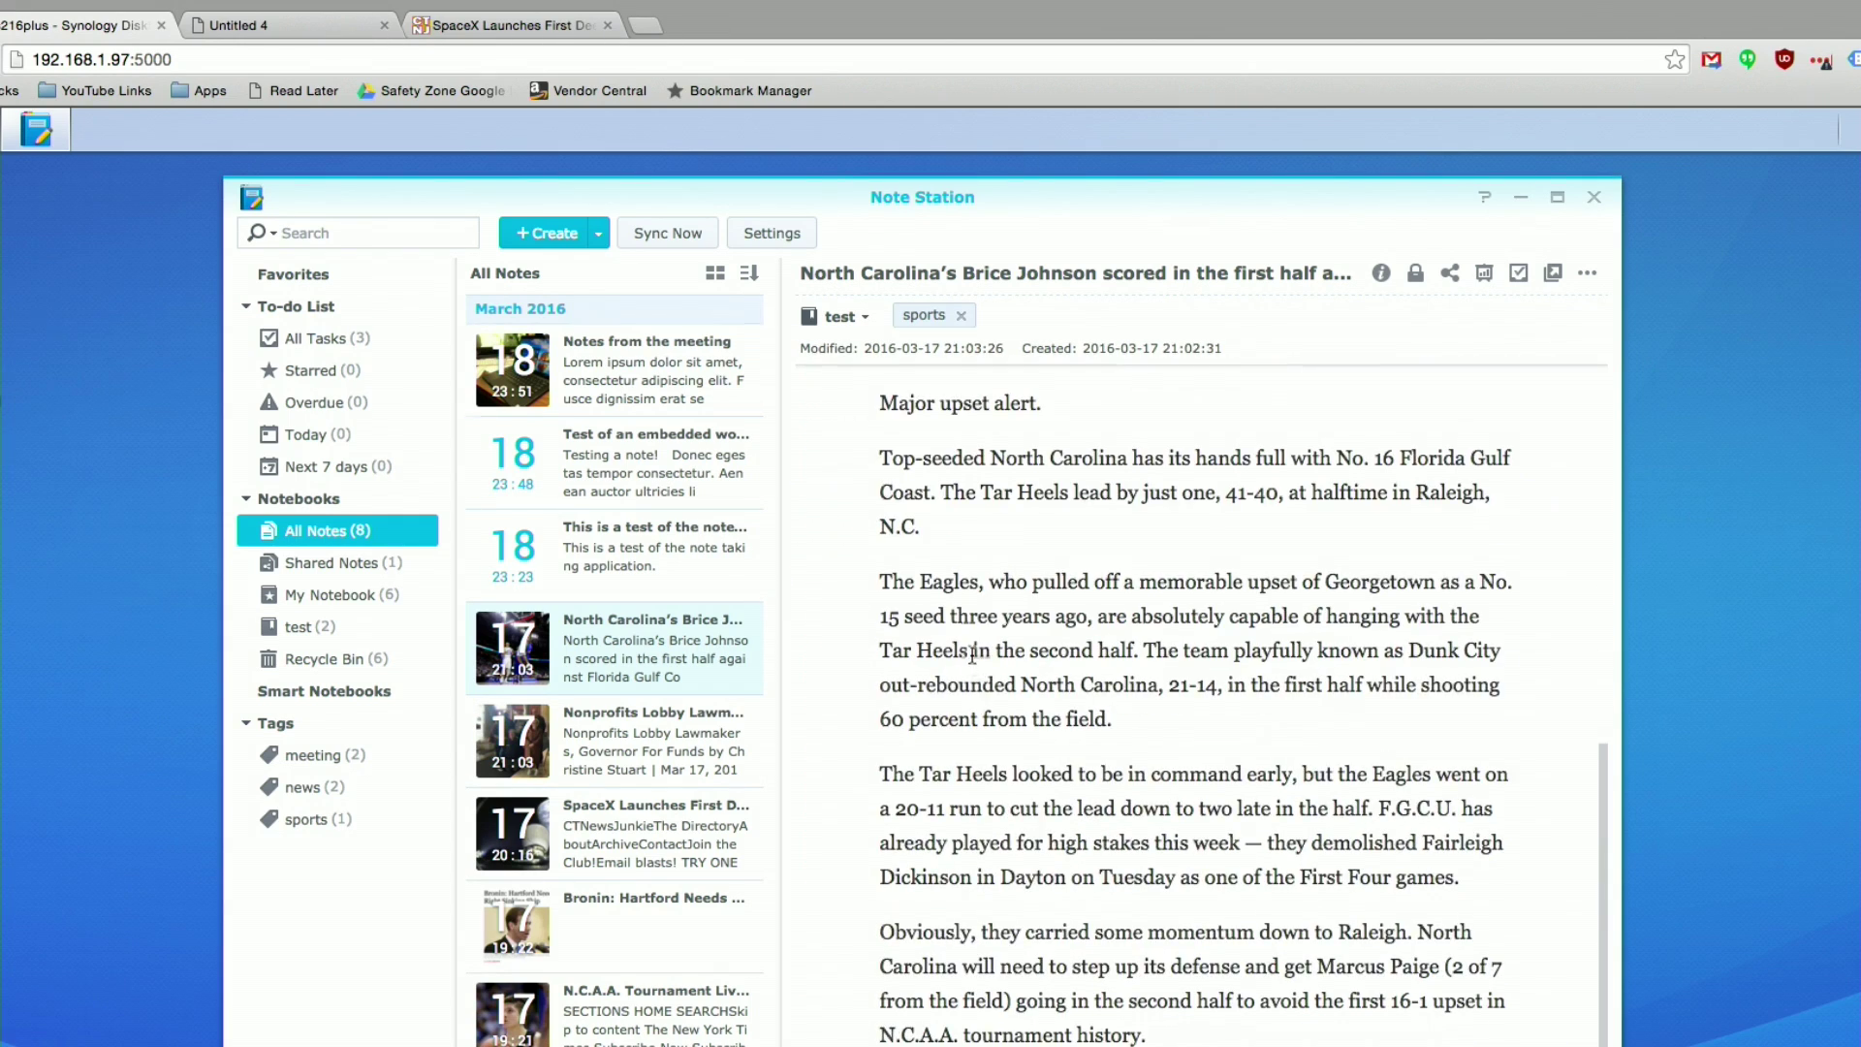
scroll(974, 664, up, 6)
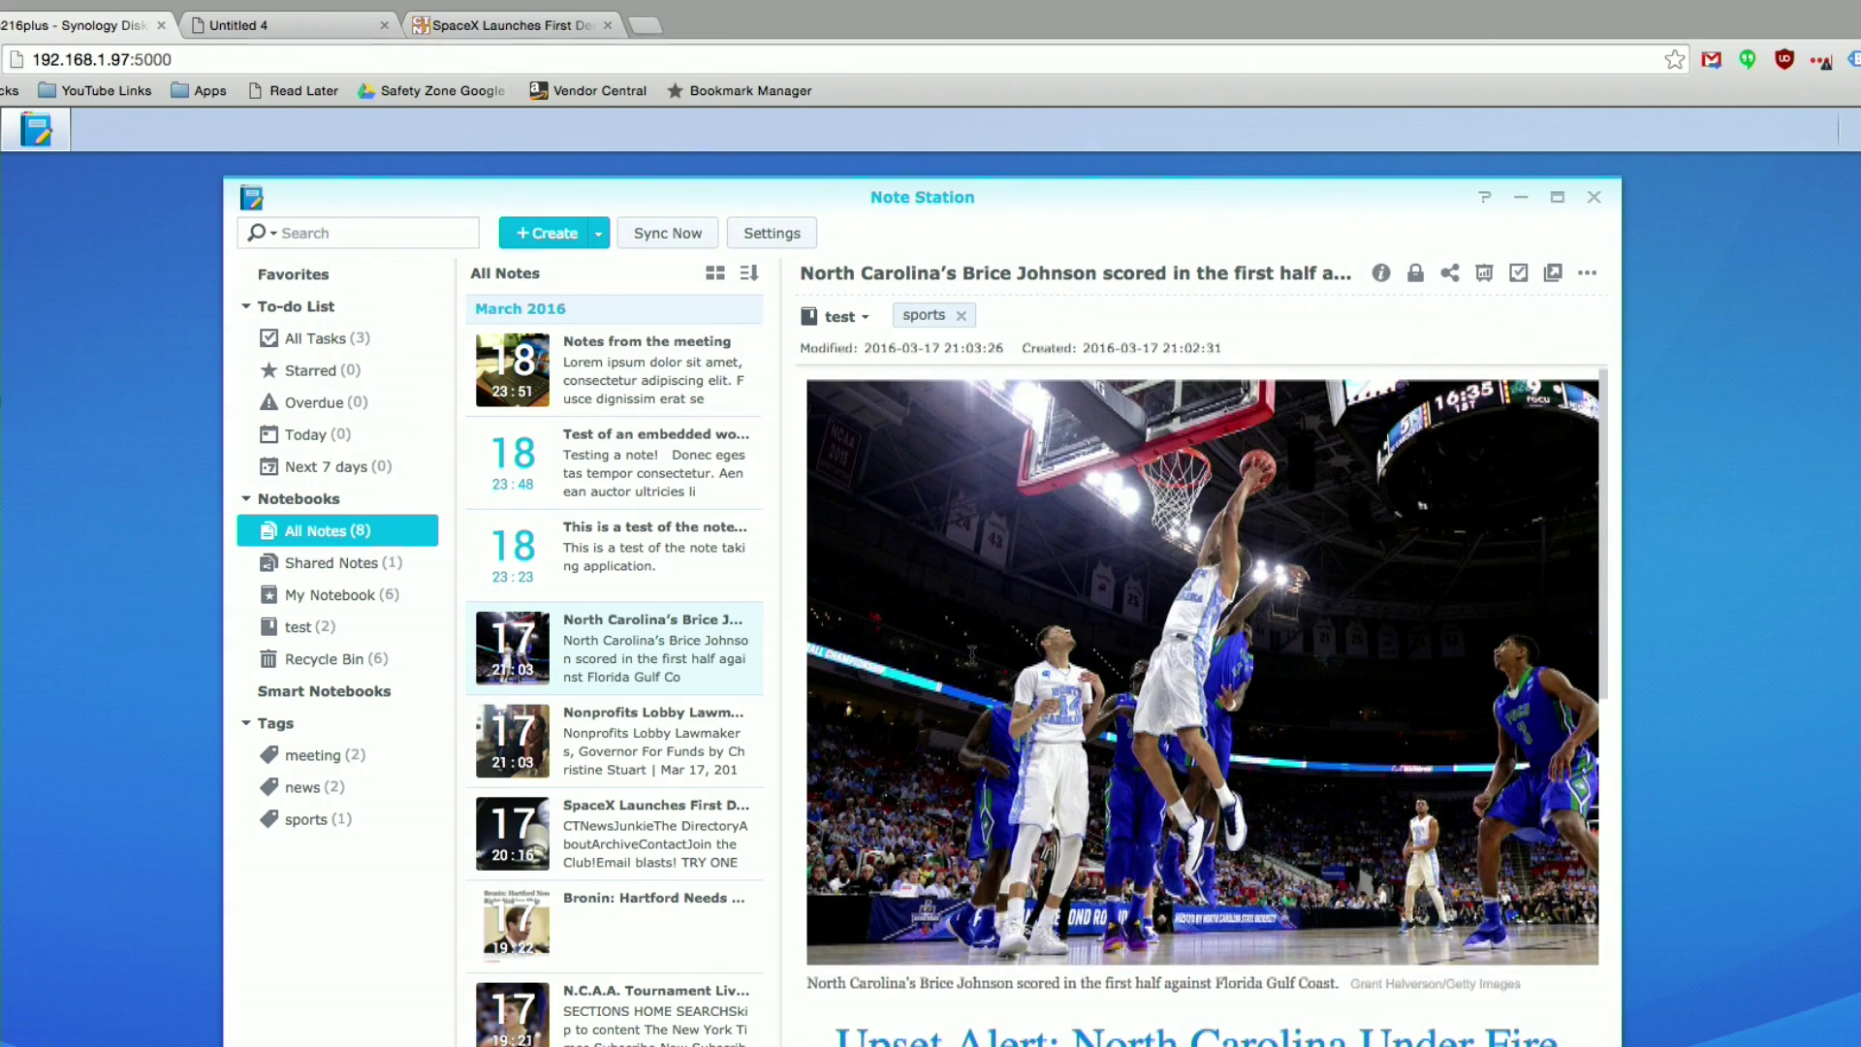
Copy the SpaceX DSCOVR article's headline, photo and first two paragraphs from the CT Tech Junkie page into a new note
click(513, 32)
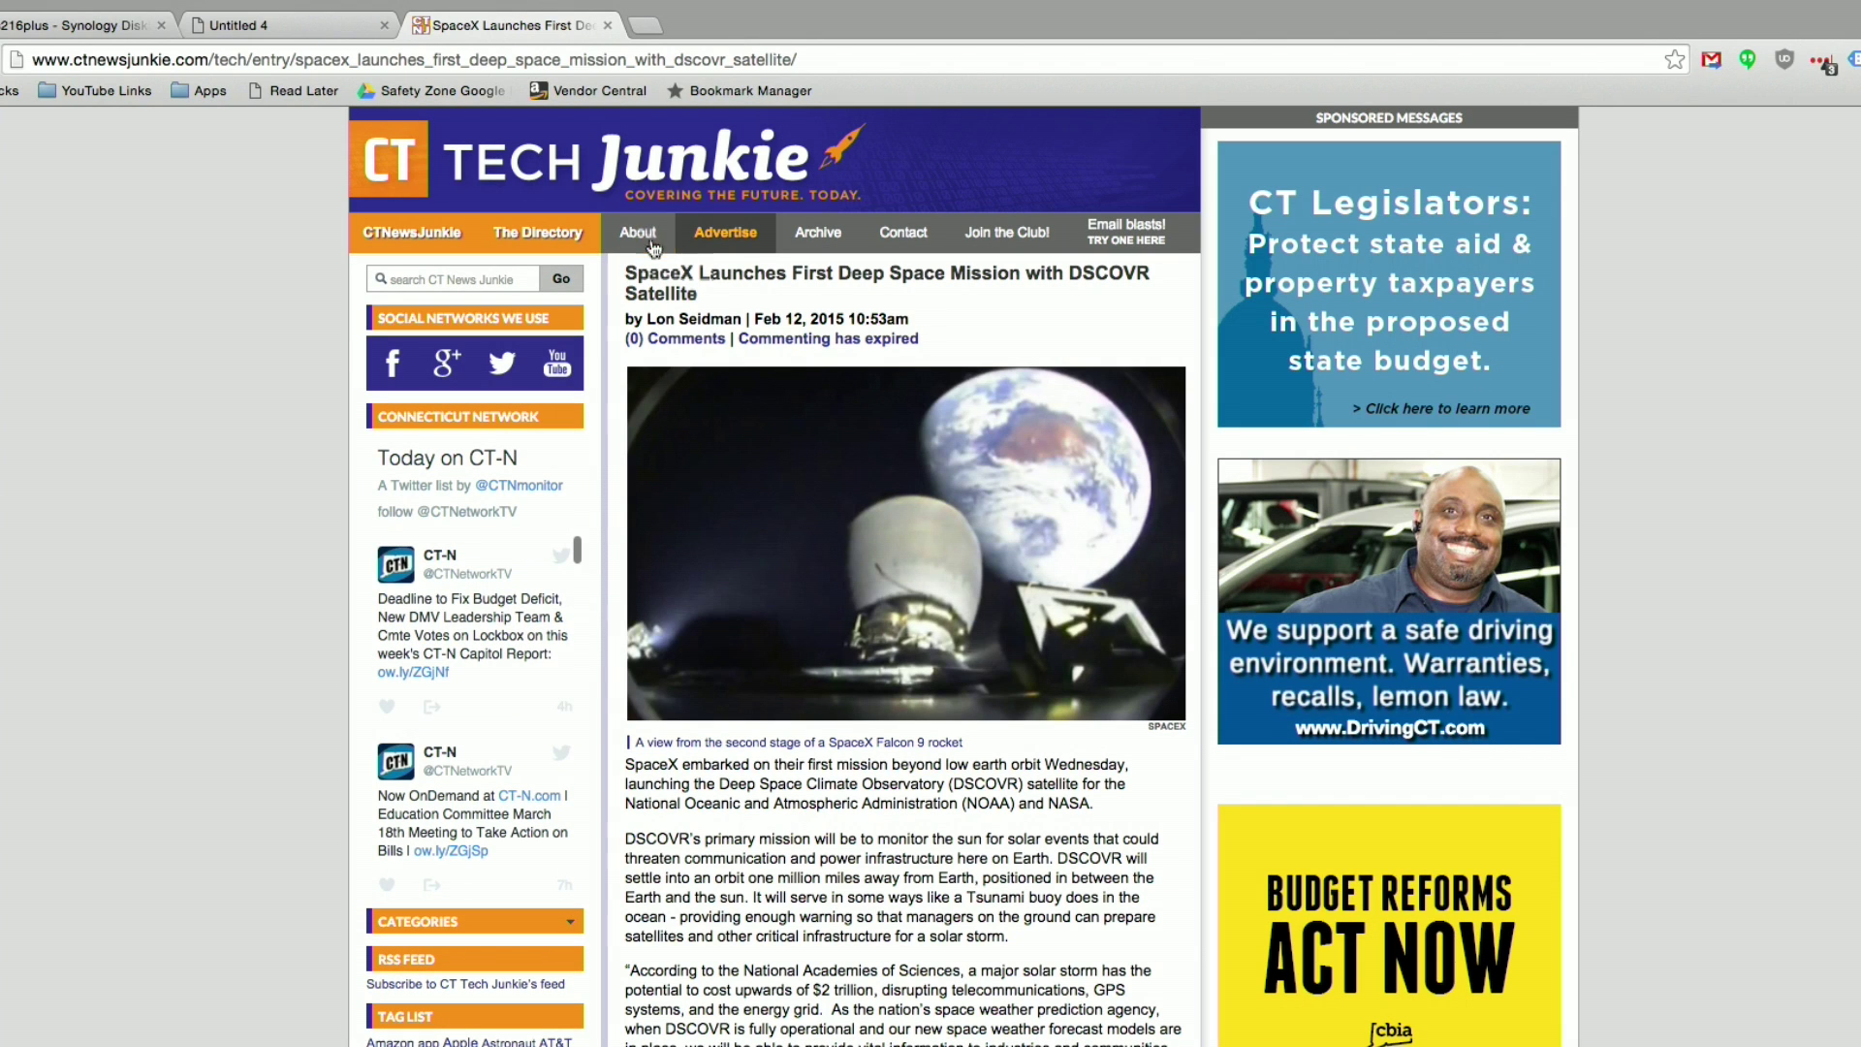
drag(623, 269, 1033, 942)
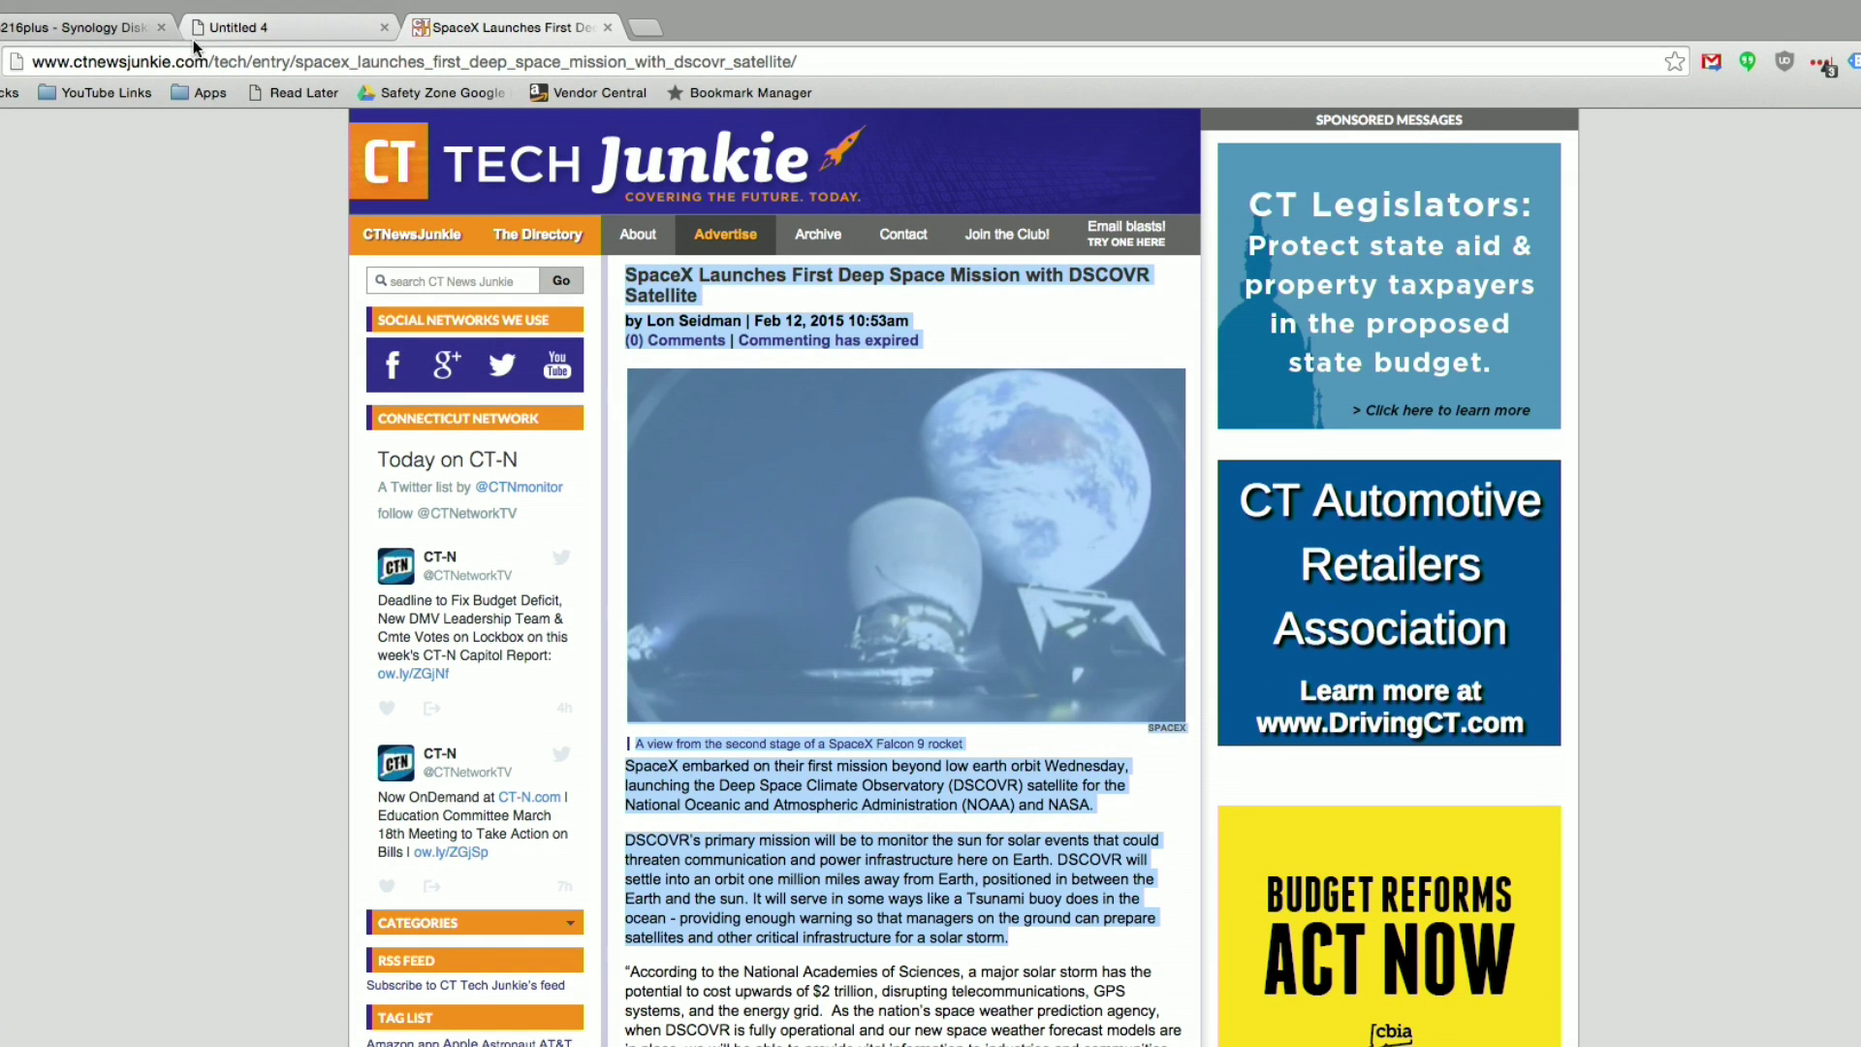
click(144, 29)
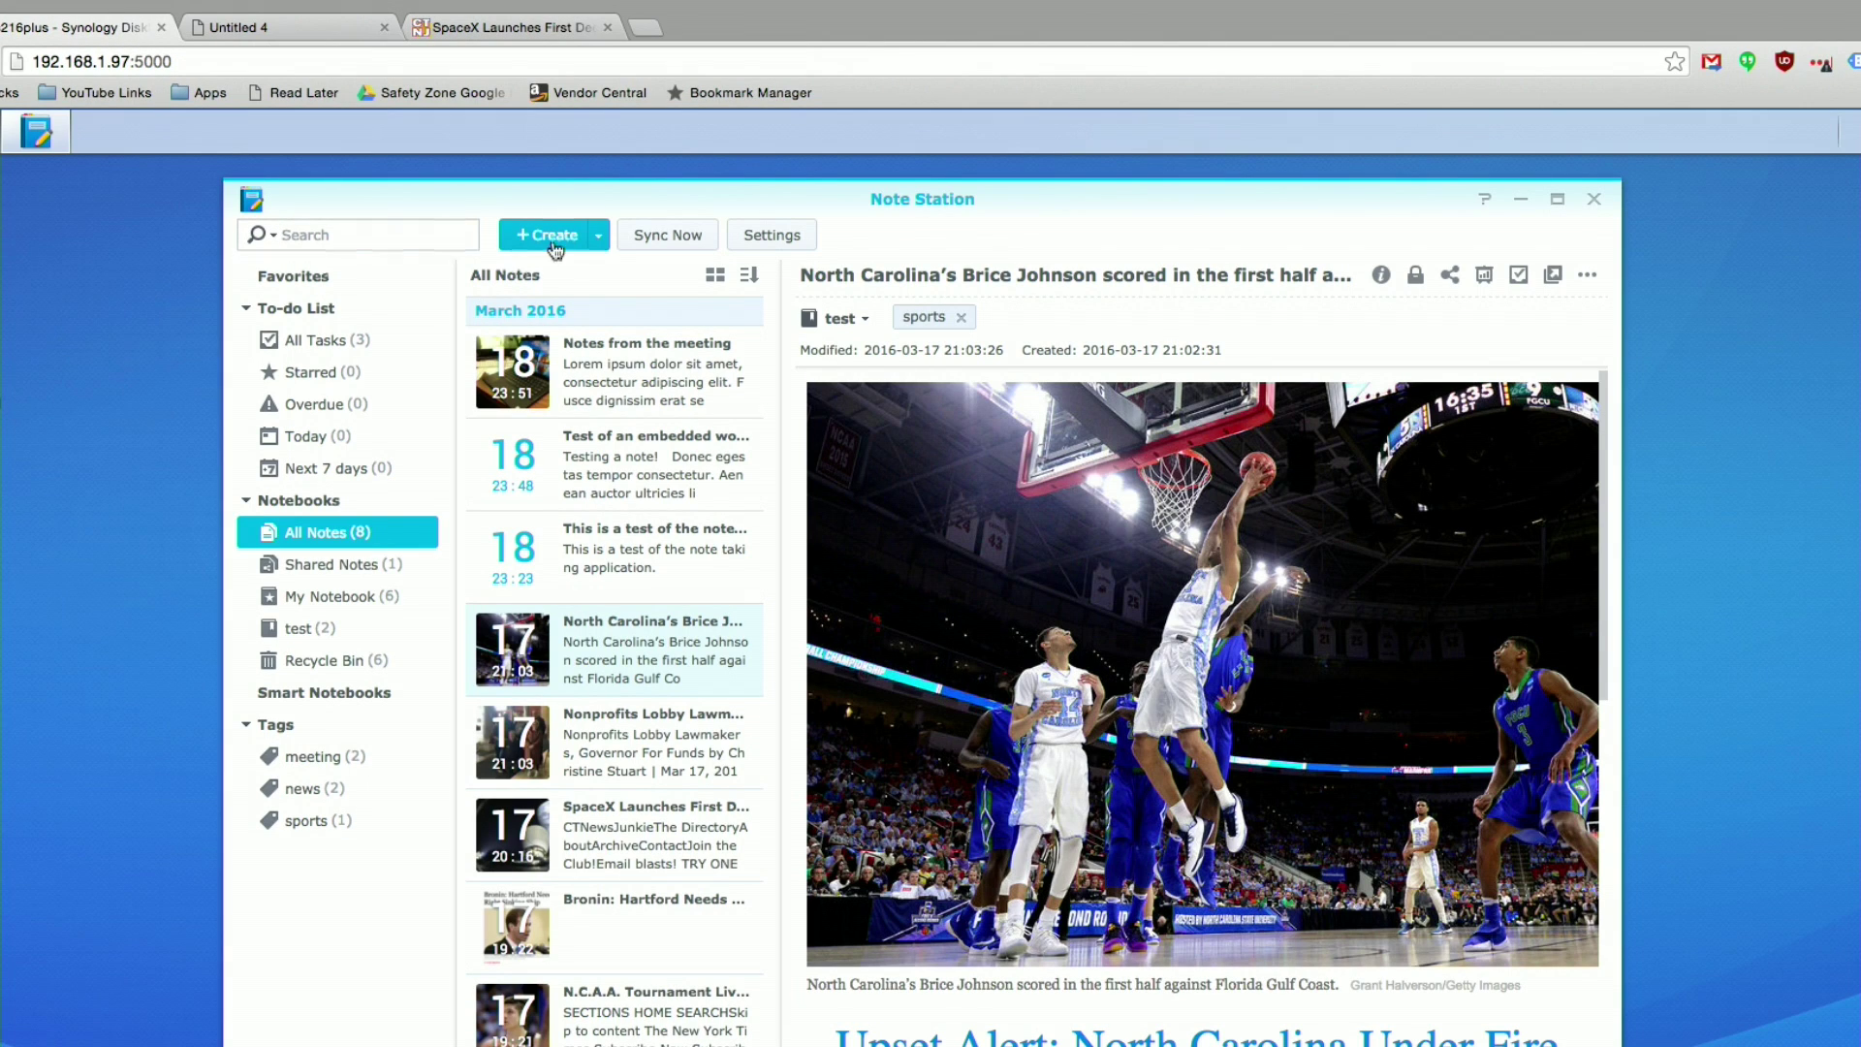
click(551, 236)
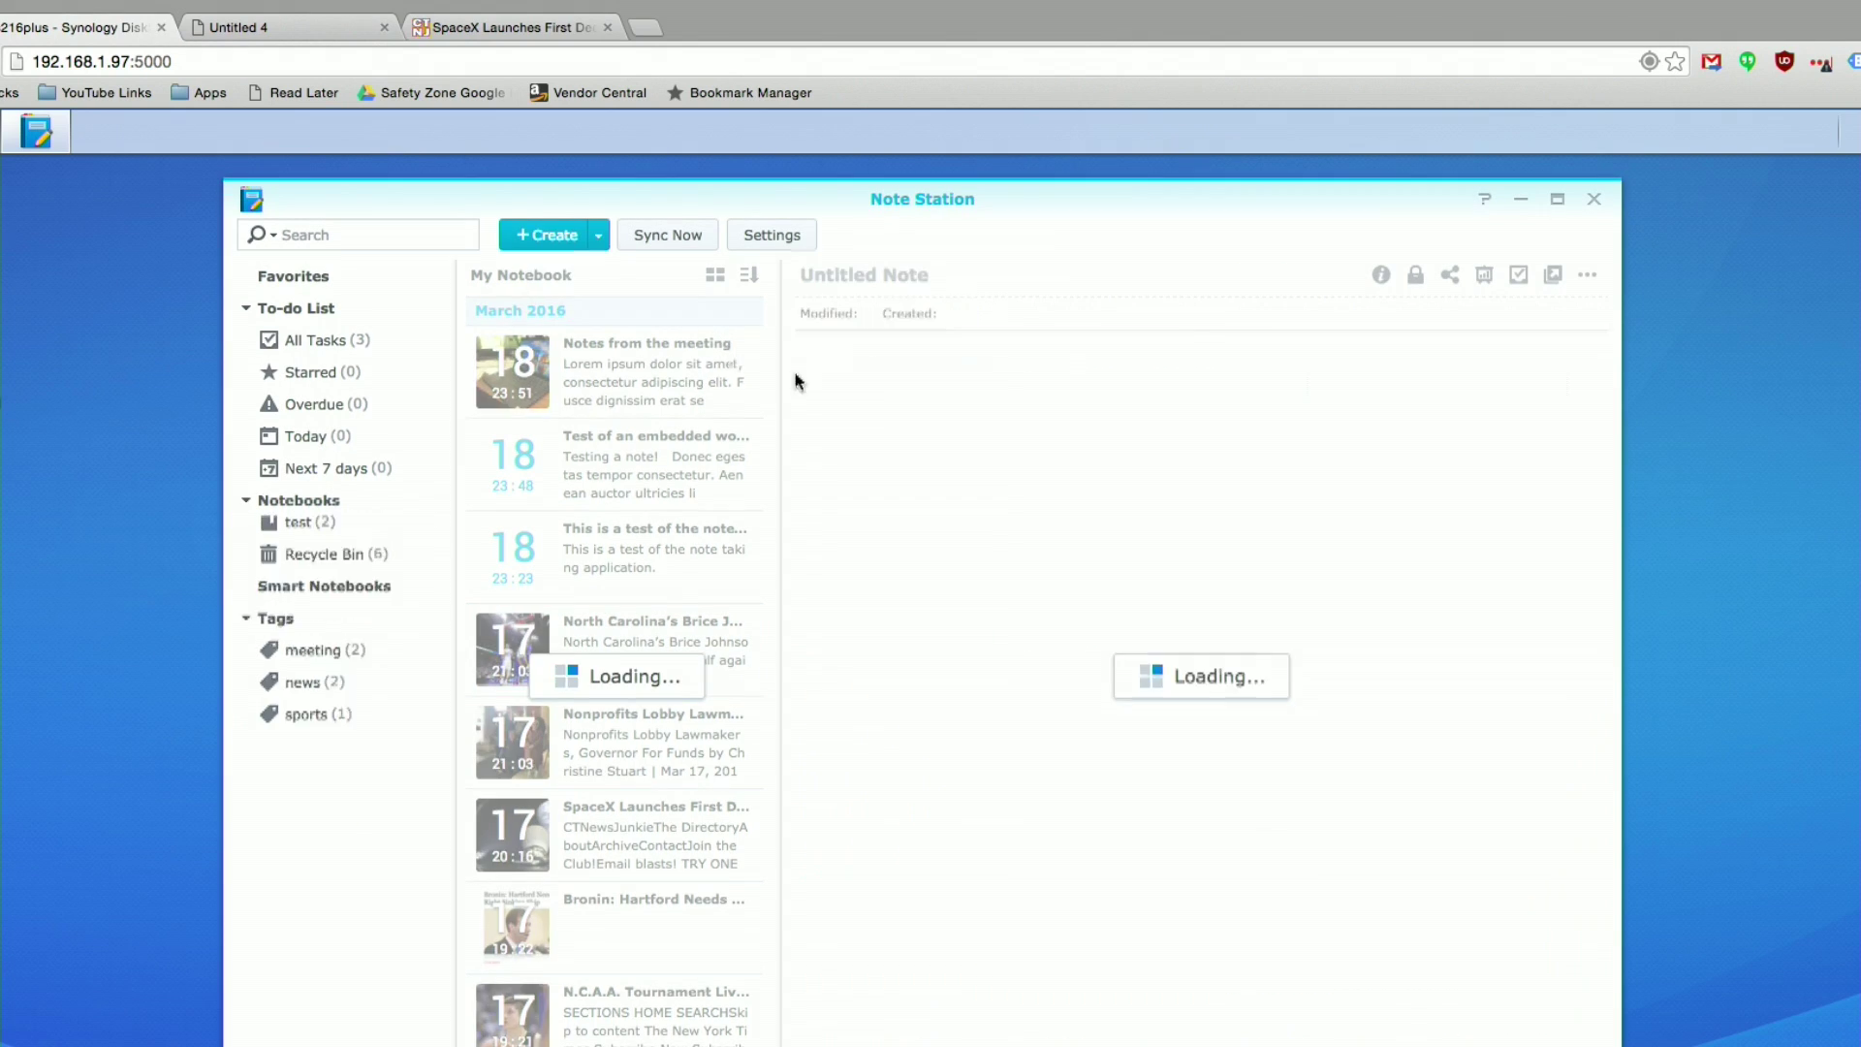
key(super+v)
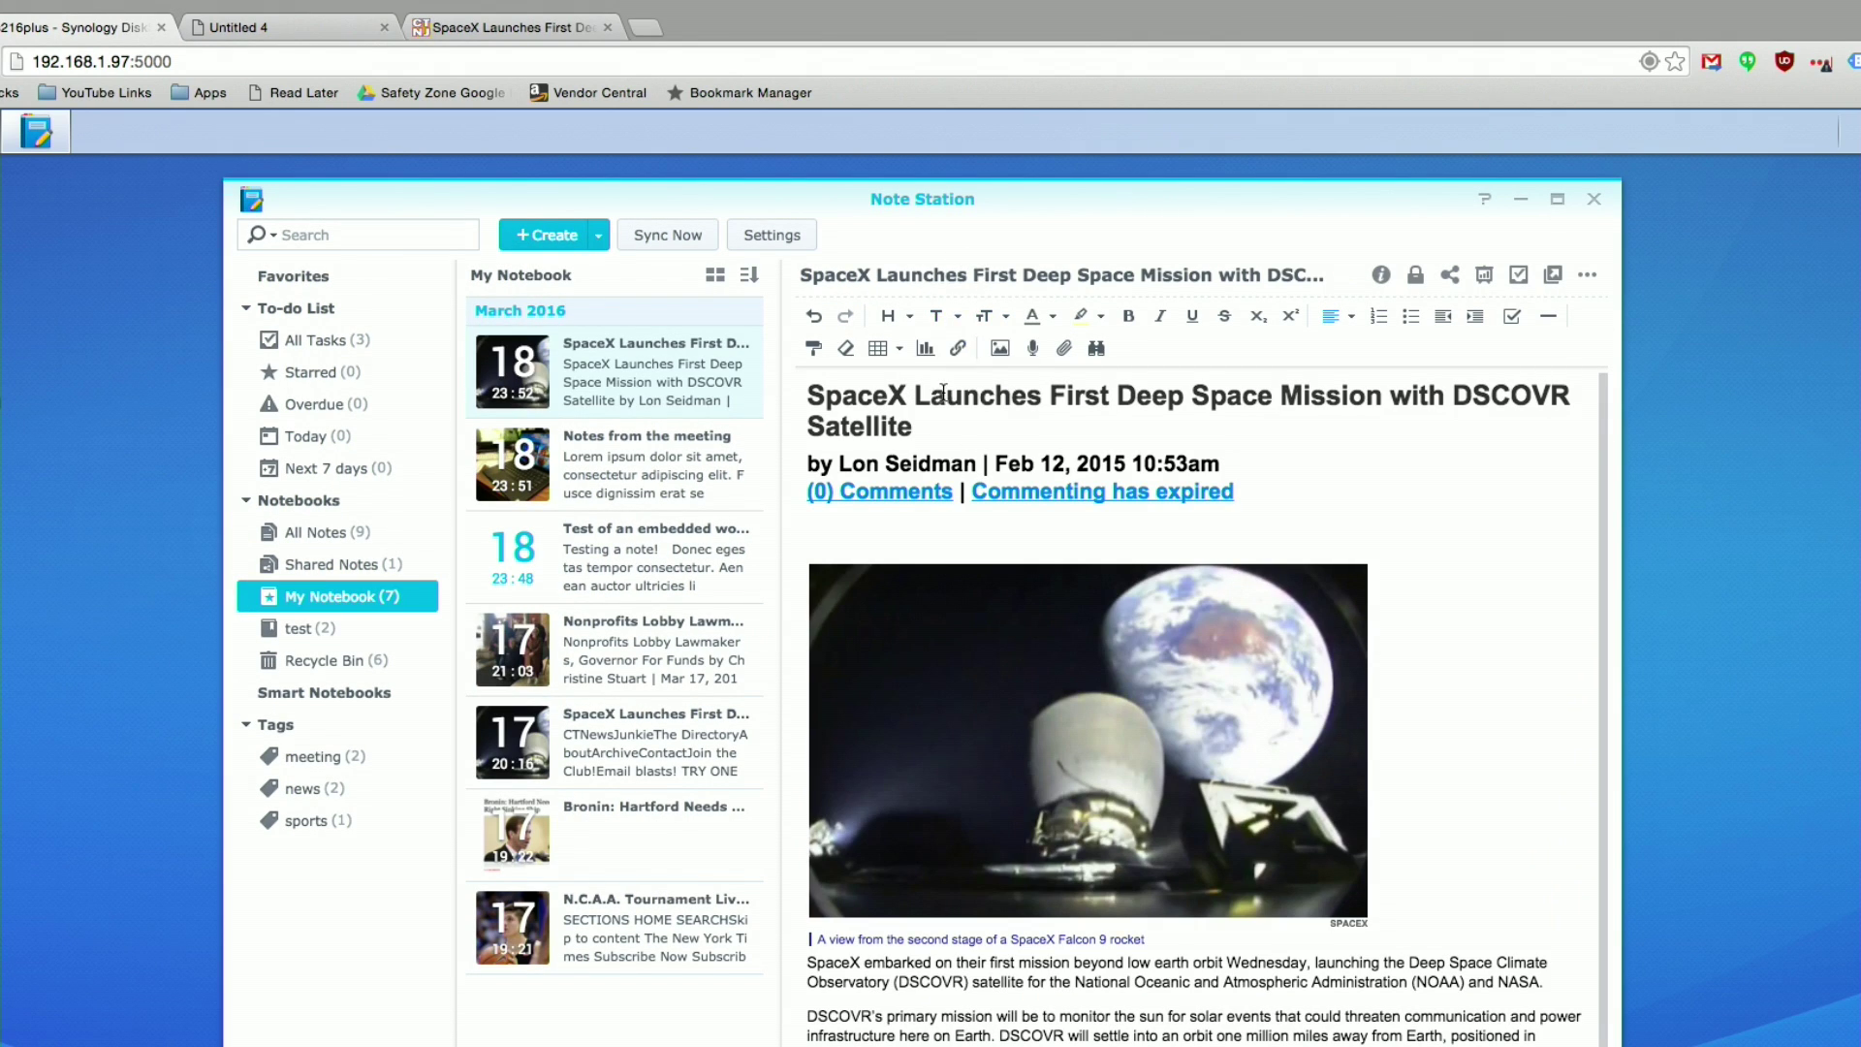
scroll(1005, 407, down, 1)
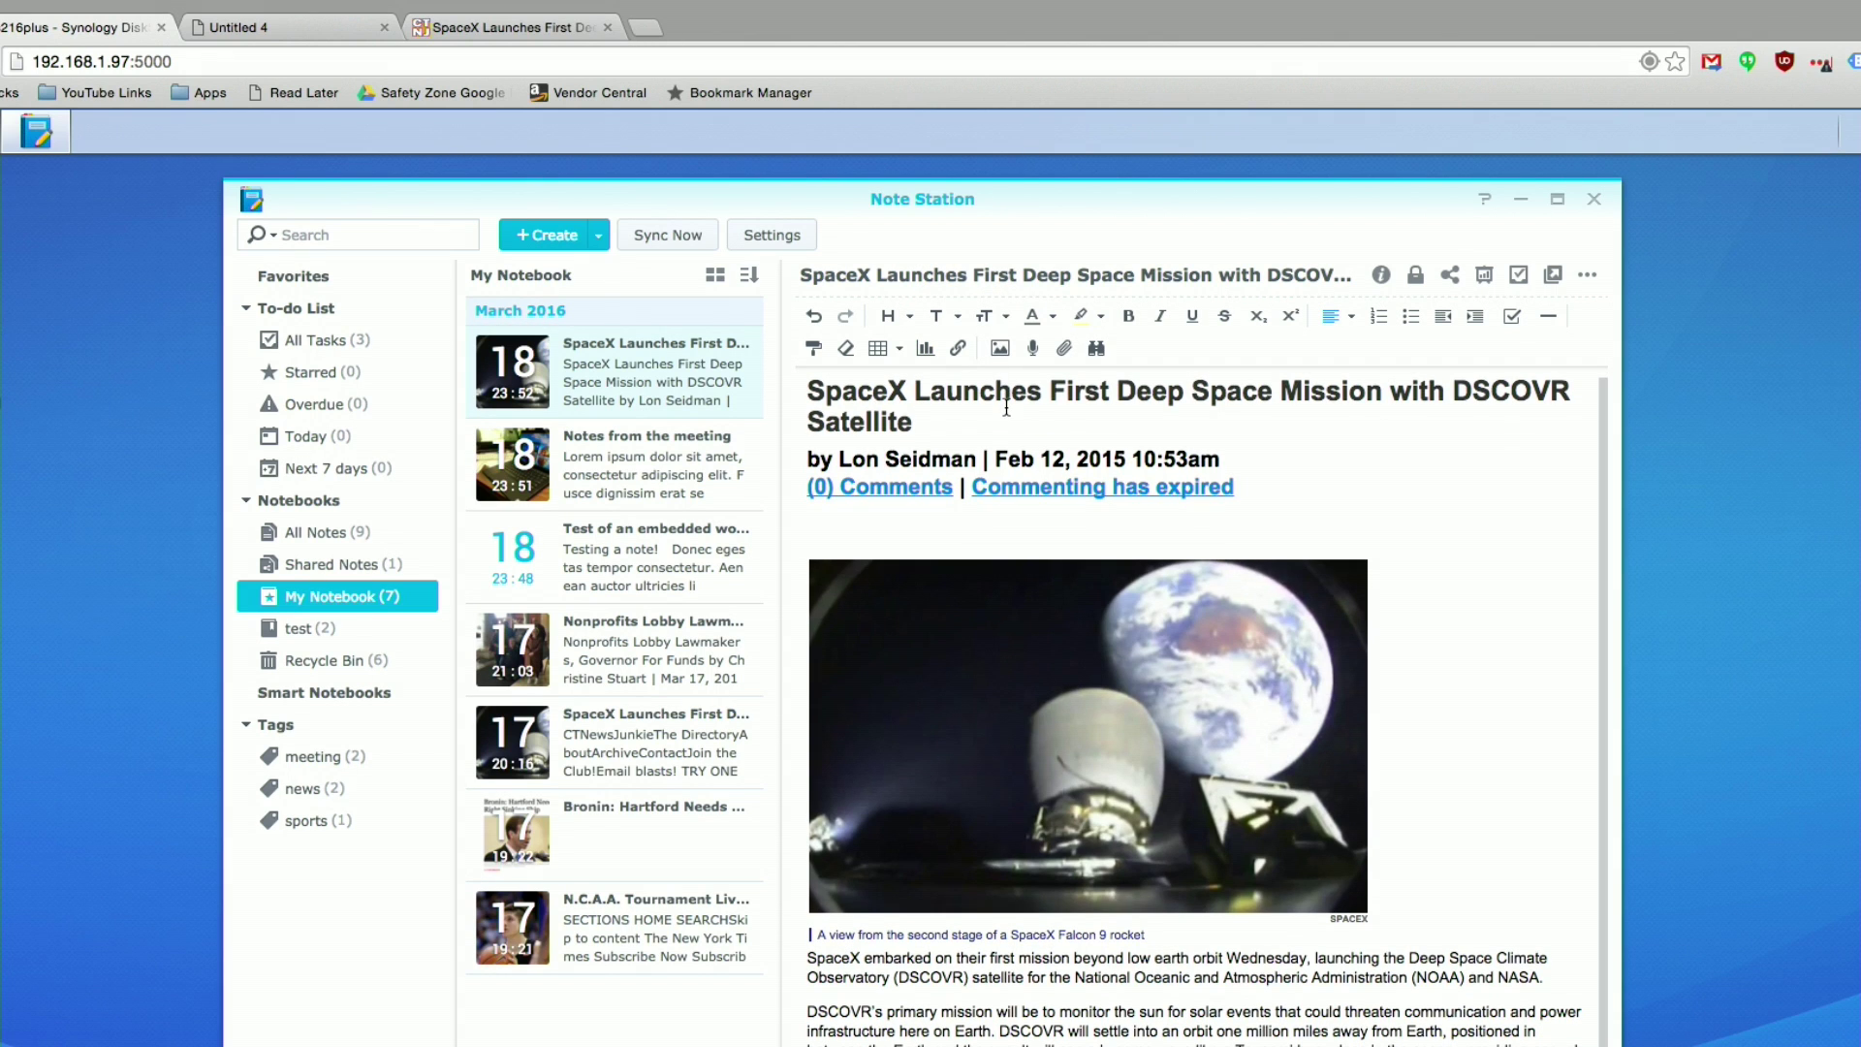
drag(1212, 207, 1208, 183)
scroll(1375, 562, down, 1)
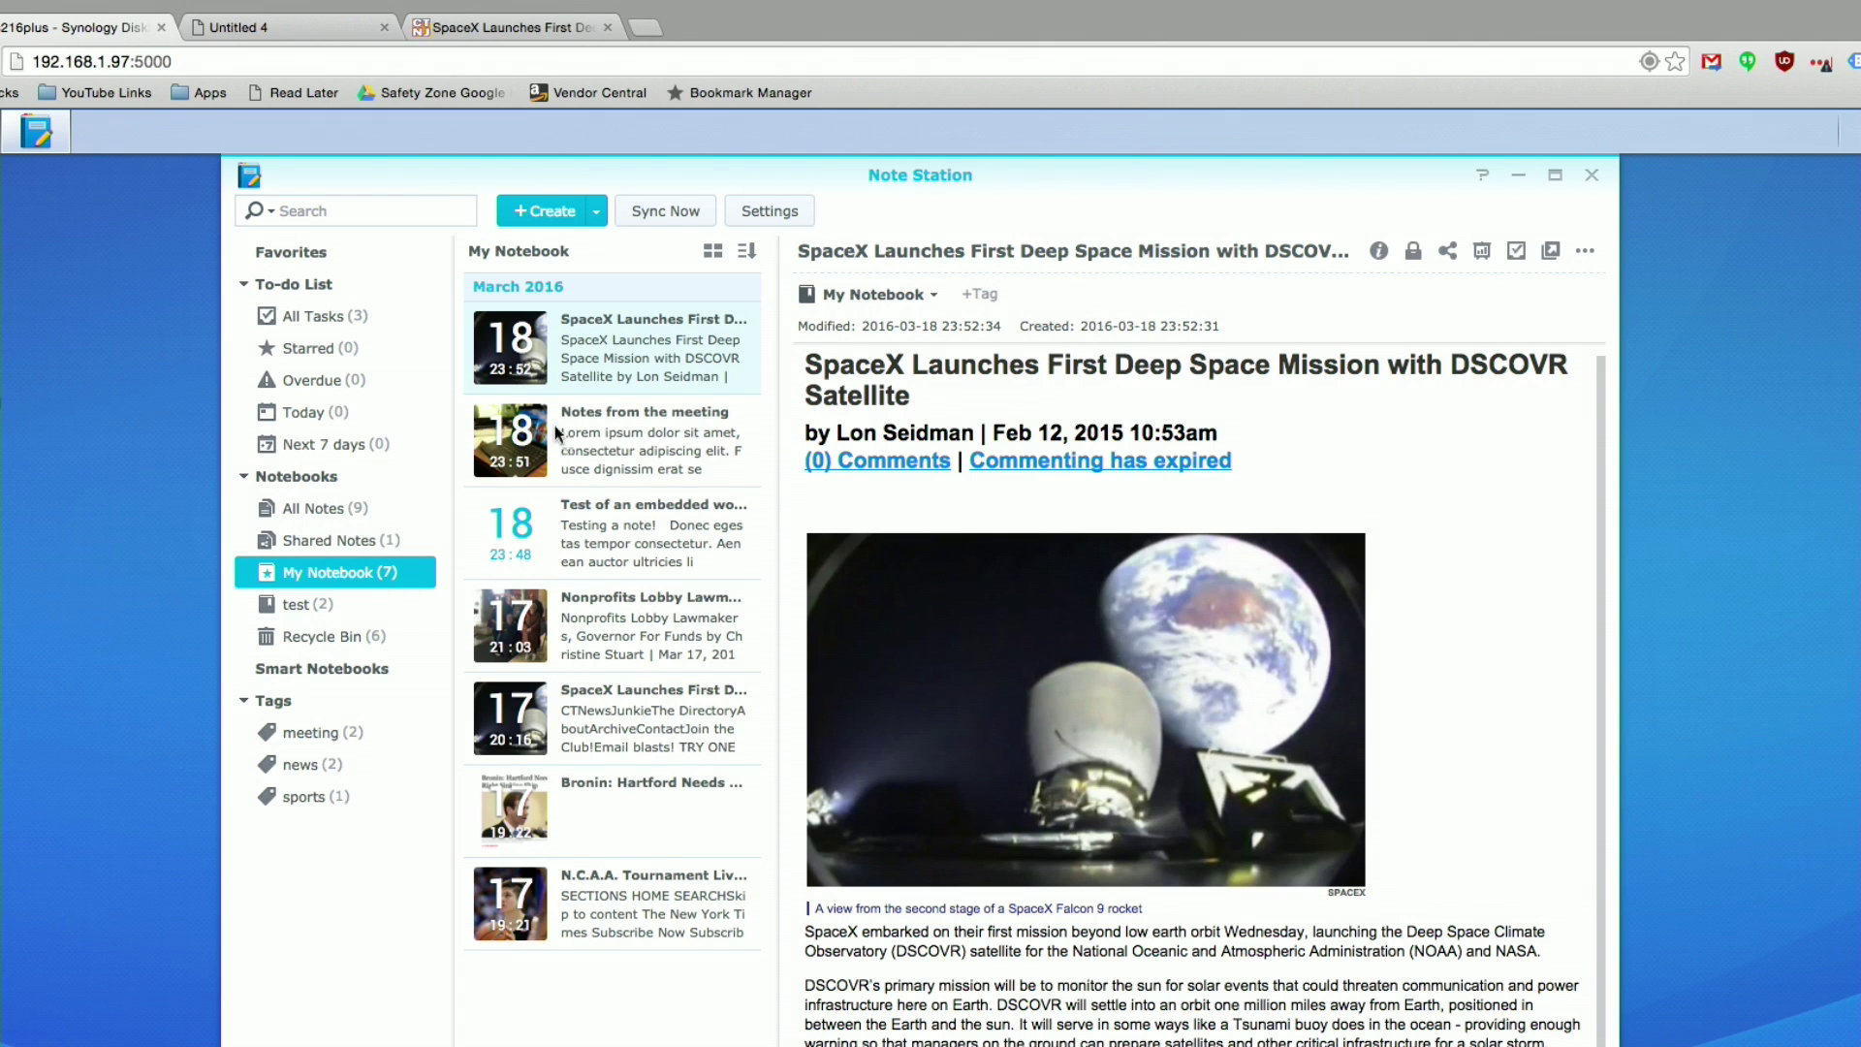
Browse All Notes and open the note "This is a test of the note taking application." to view its bar chart
click(576, 523)
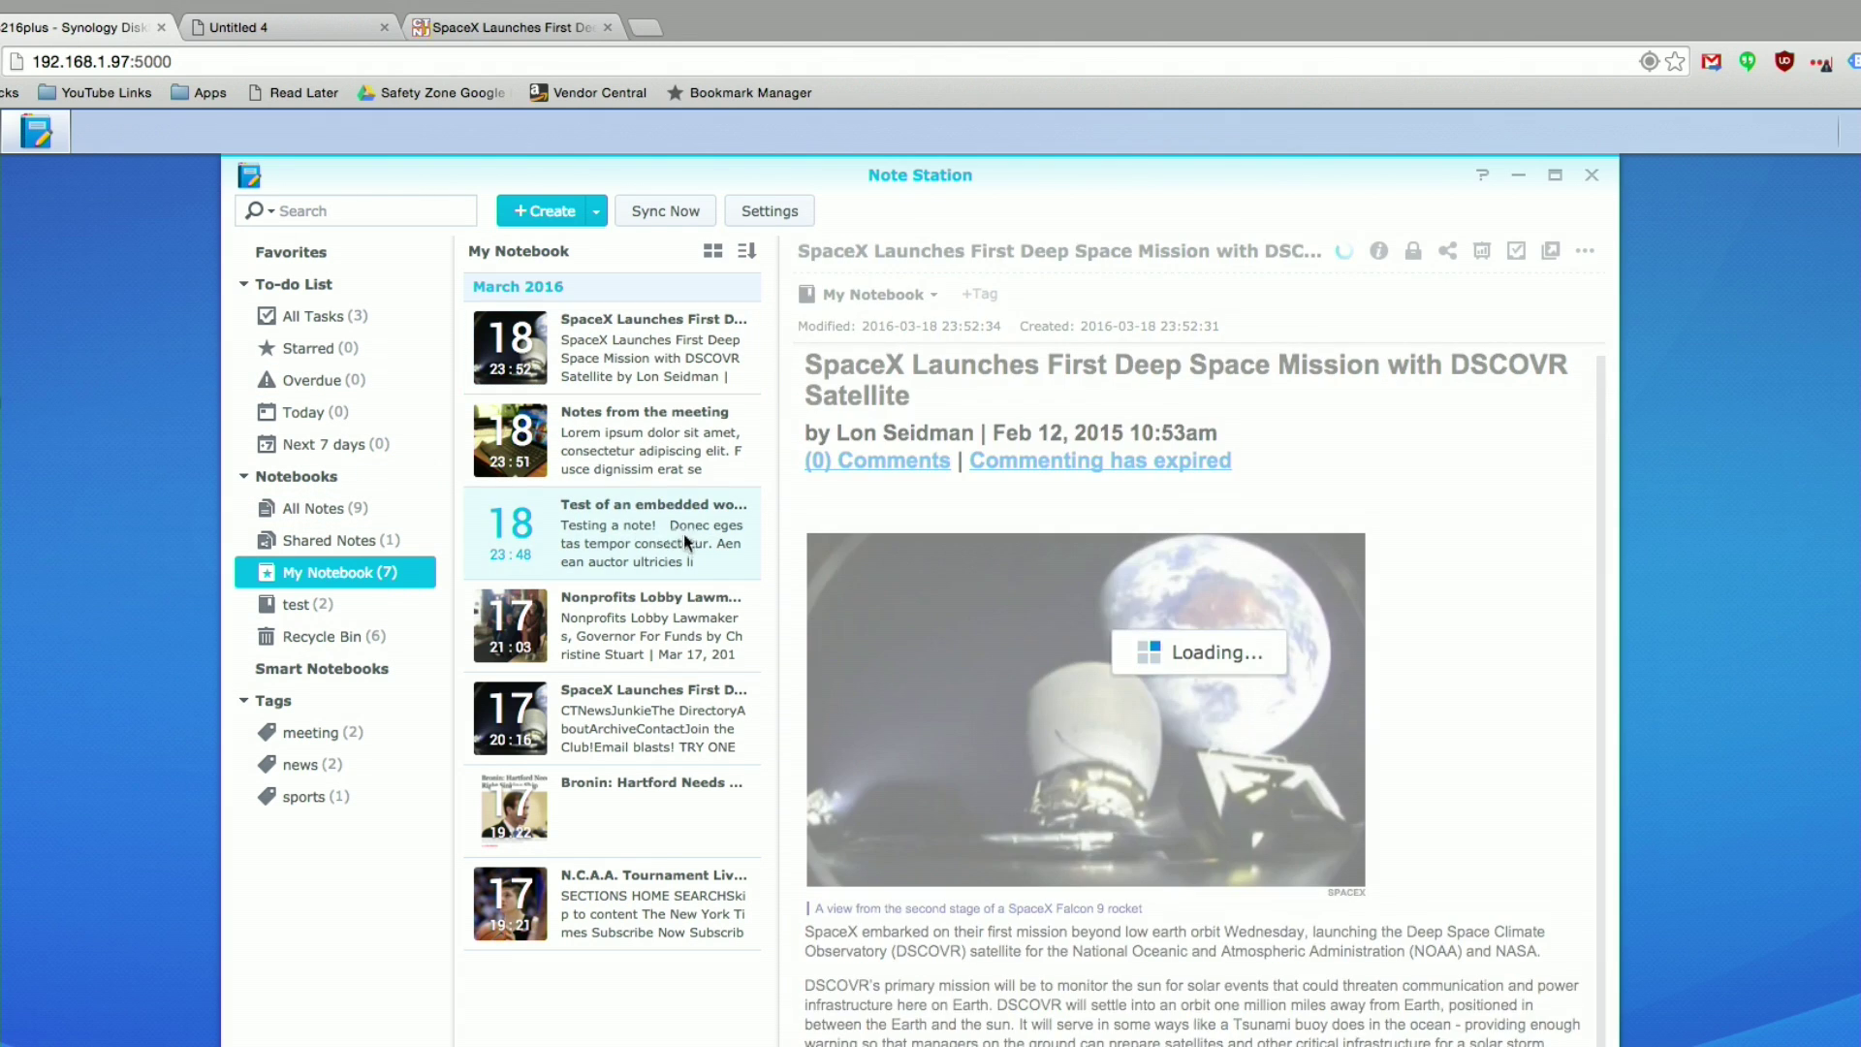
click(310, 508)
click(638, 465)
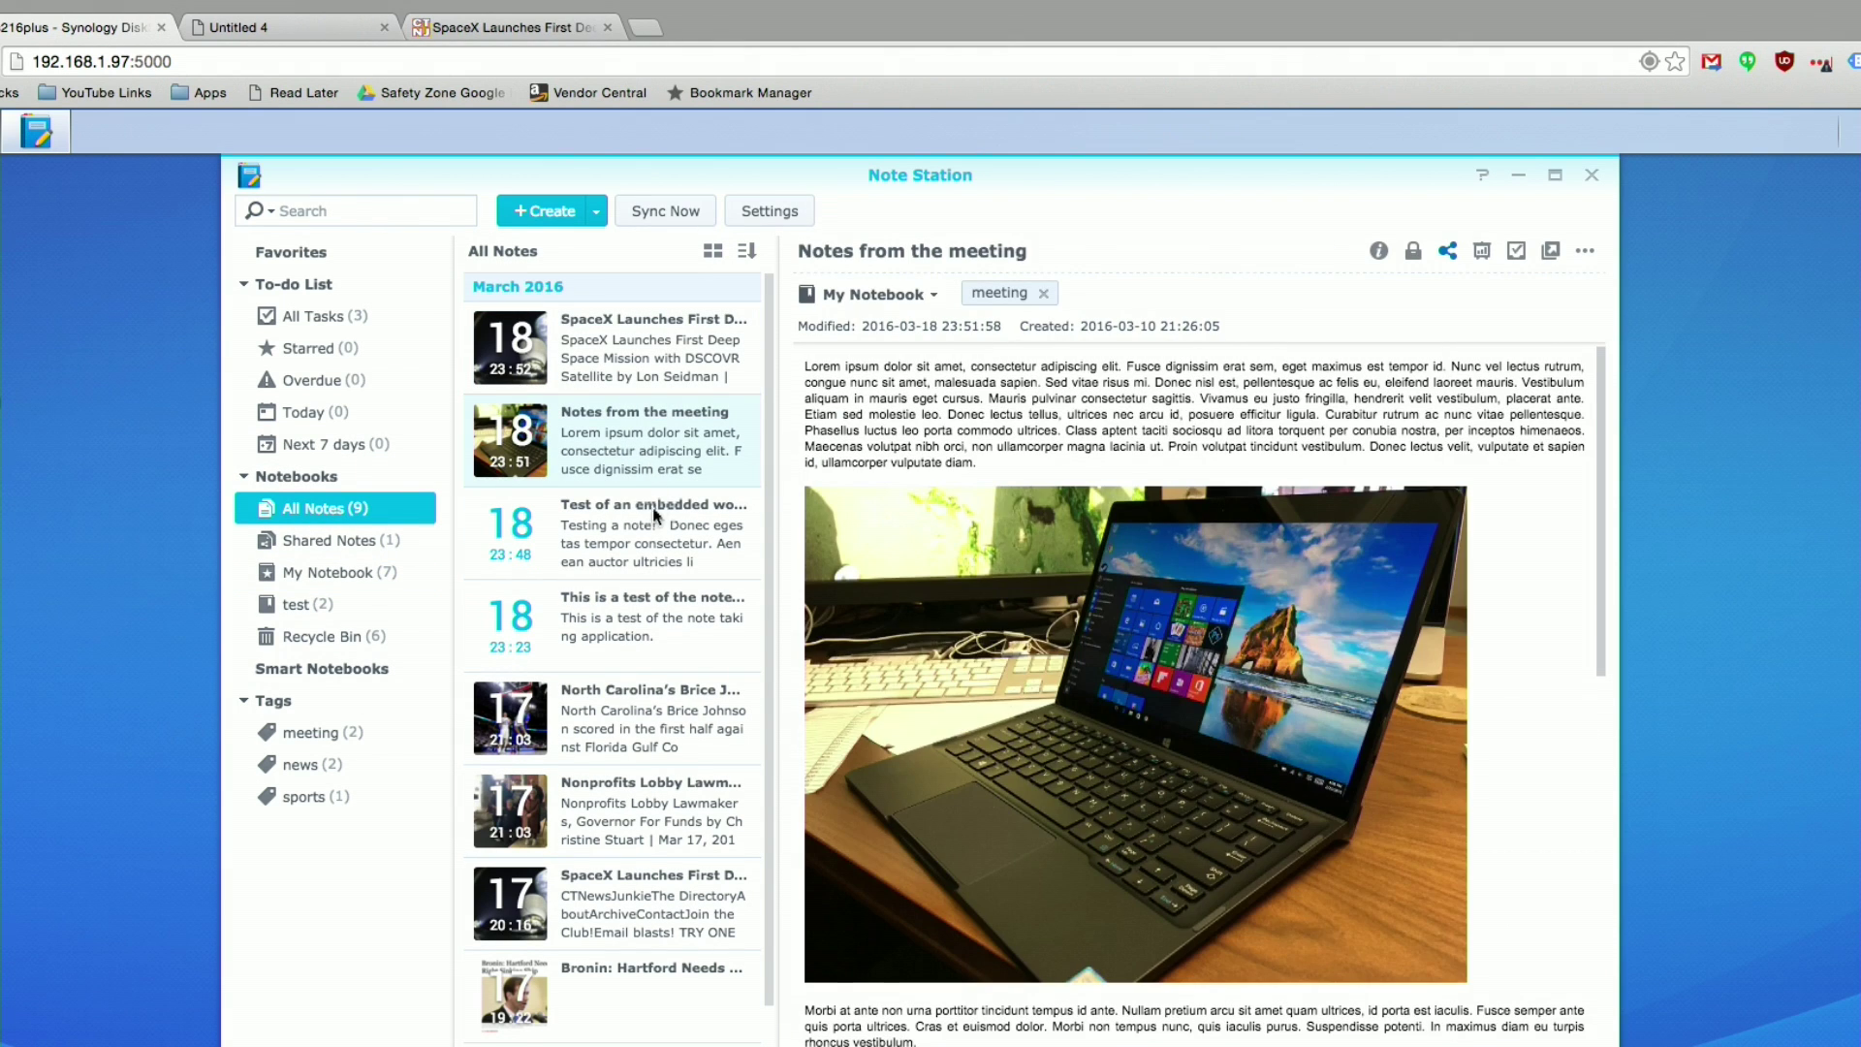
click(649, 520)
click(664, 618)
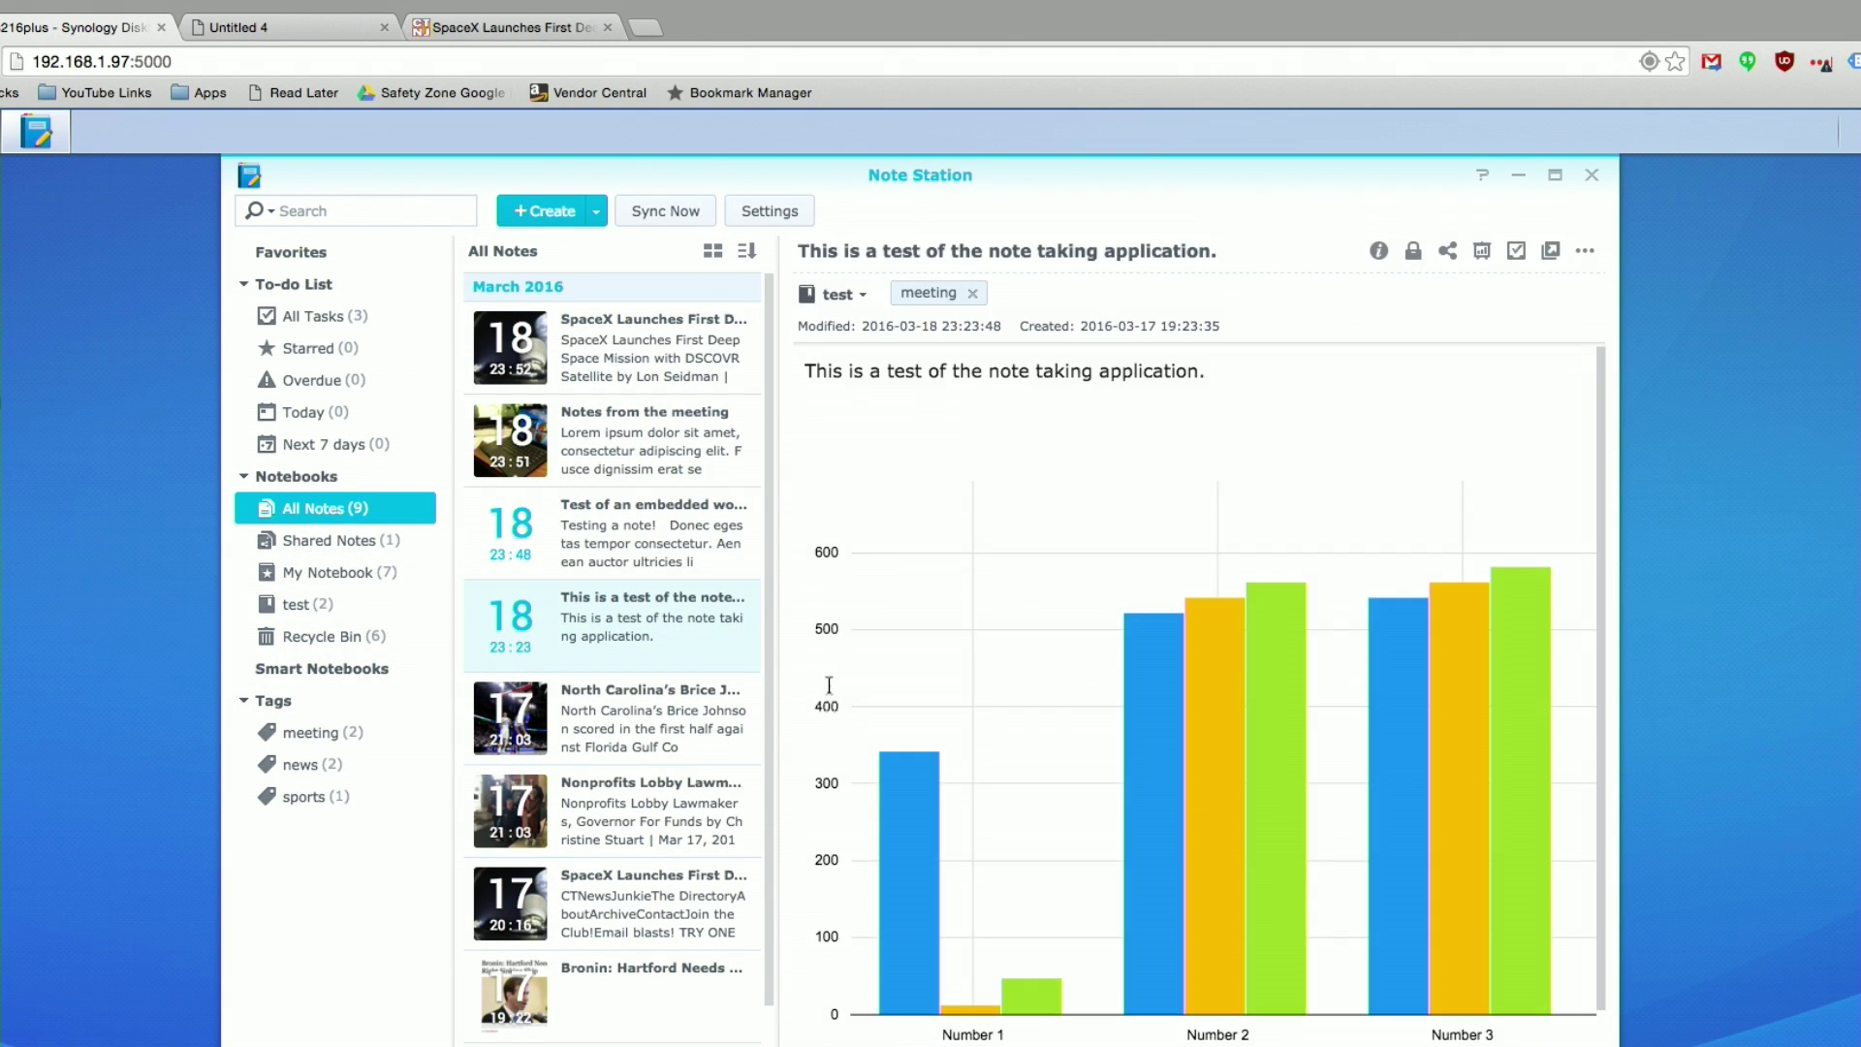
scroll(861, 705, down, 1)
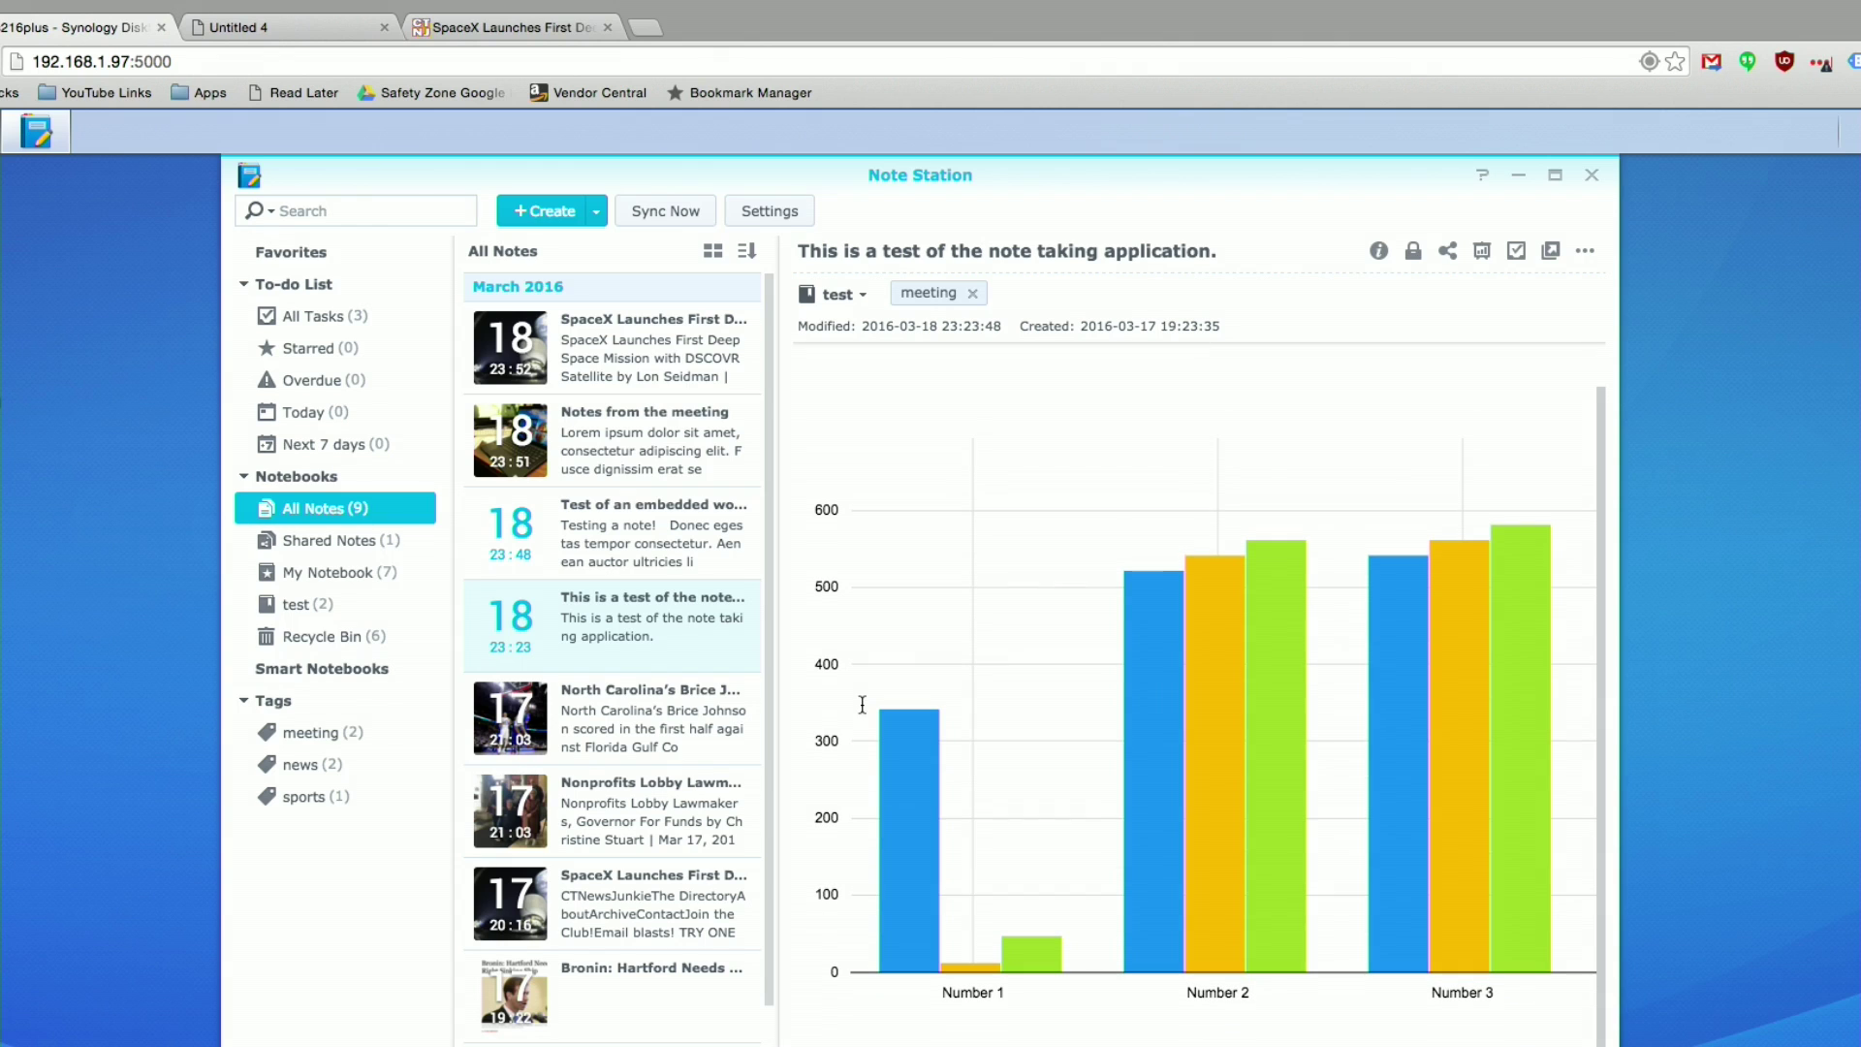
Maximize the Note Station window and open the bar chart's data table in the Chart Editor, clear of the preview
click(1548, 178)
click(1077, 688)
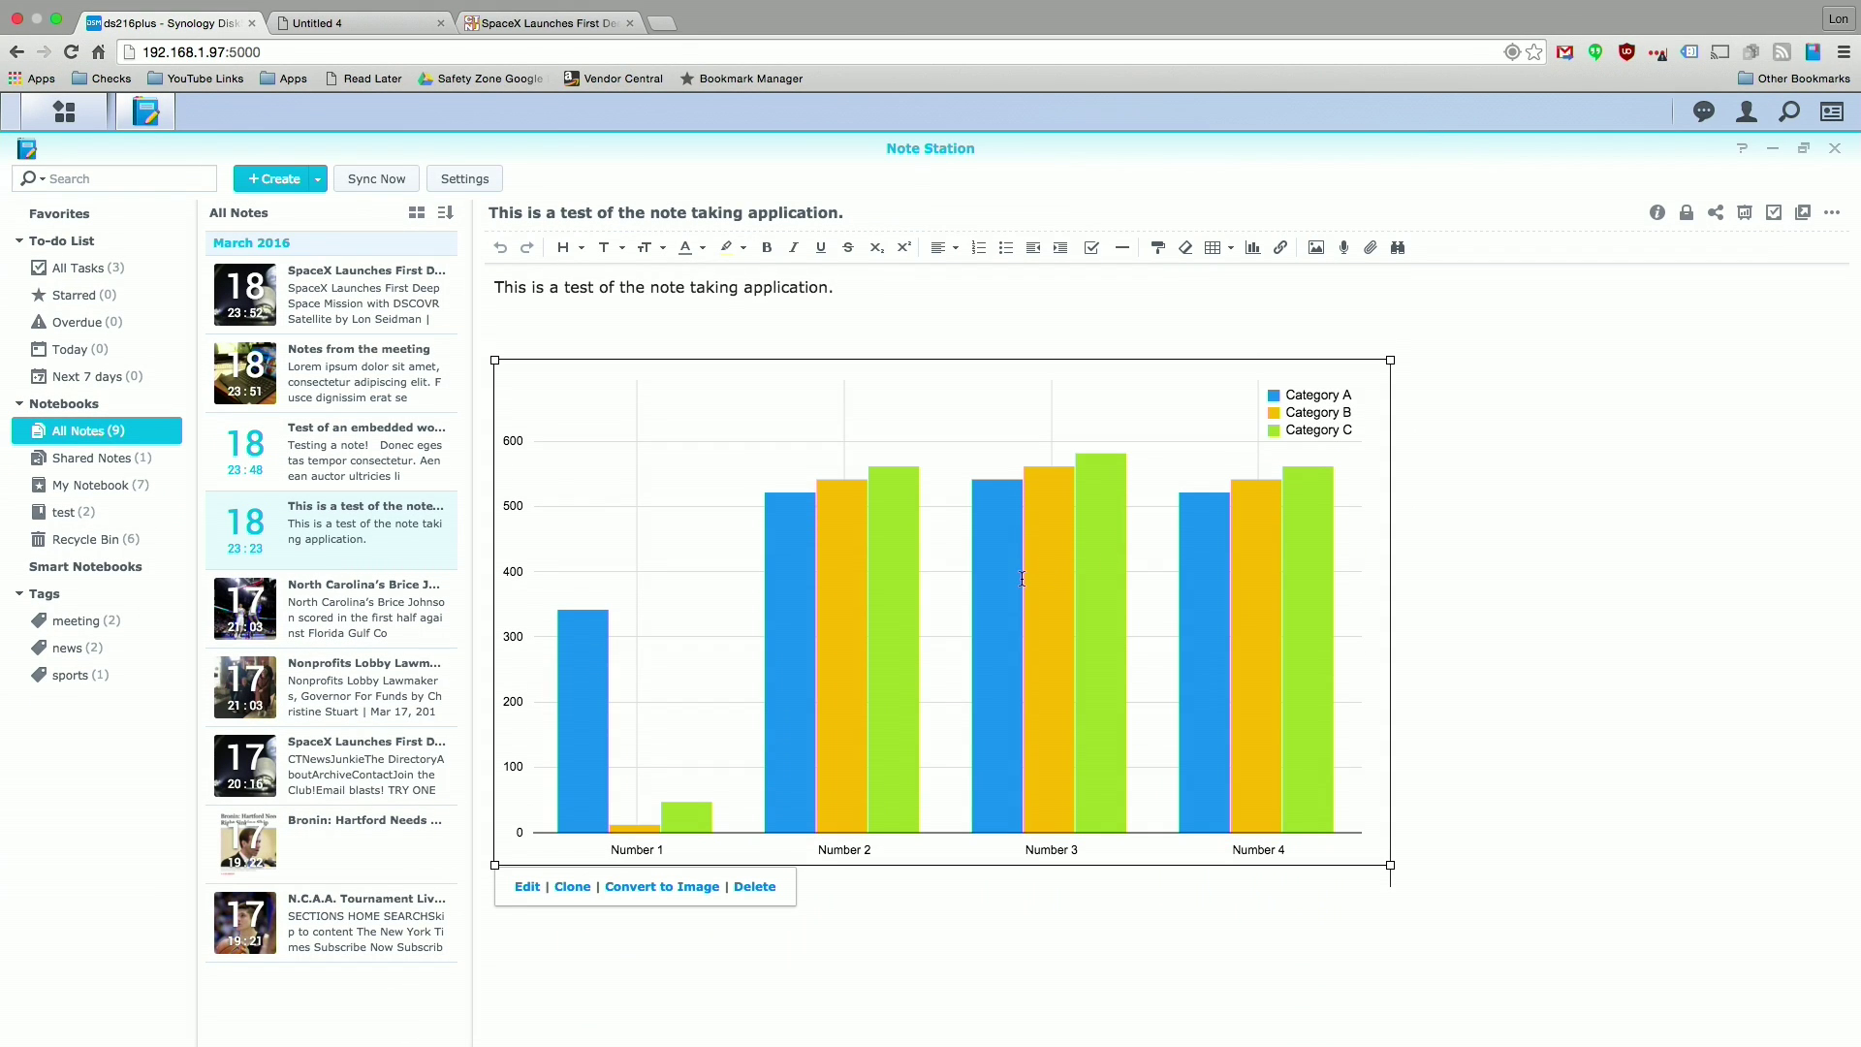
click(527, 888)
drag(706, 498, 1510, 218)
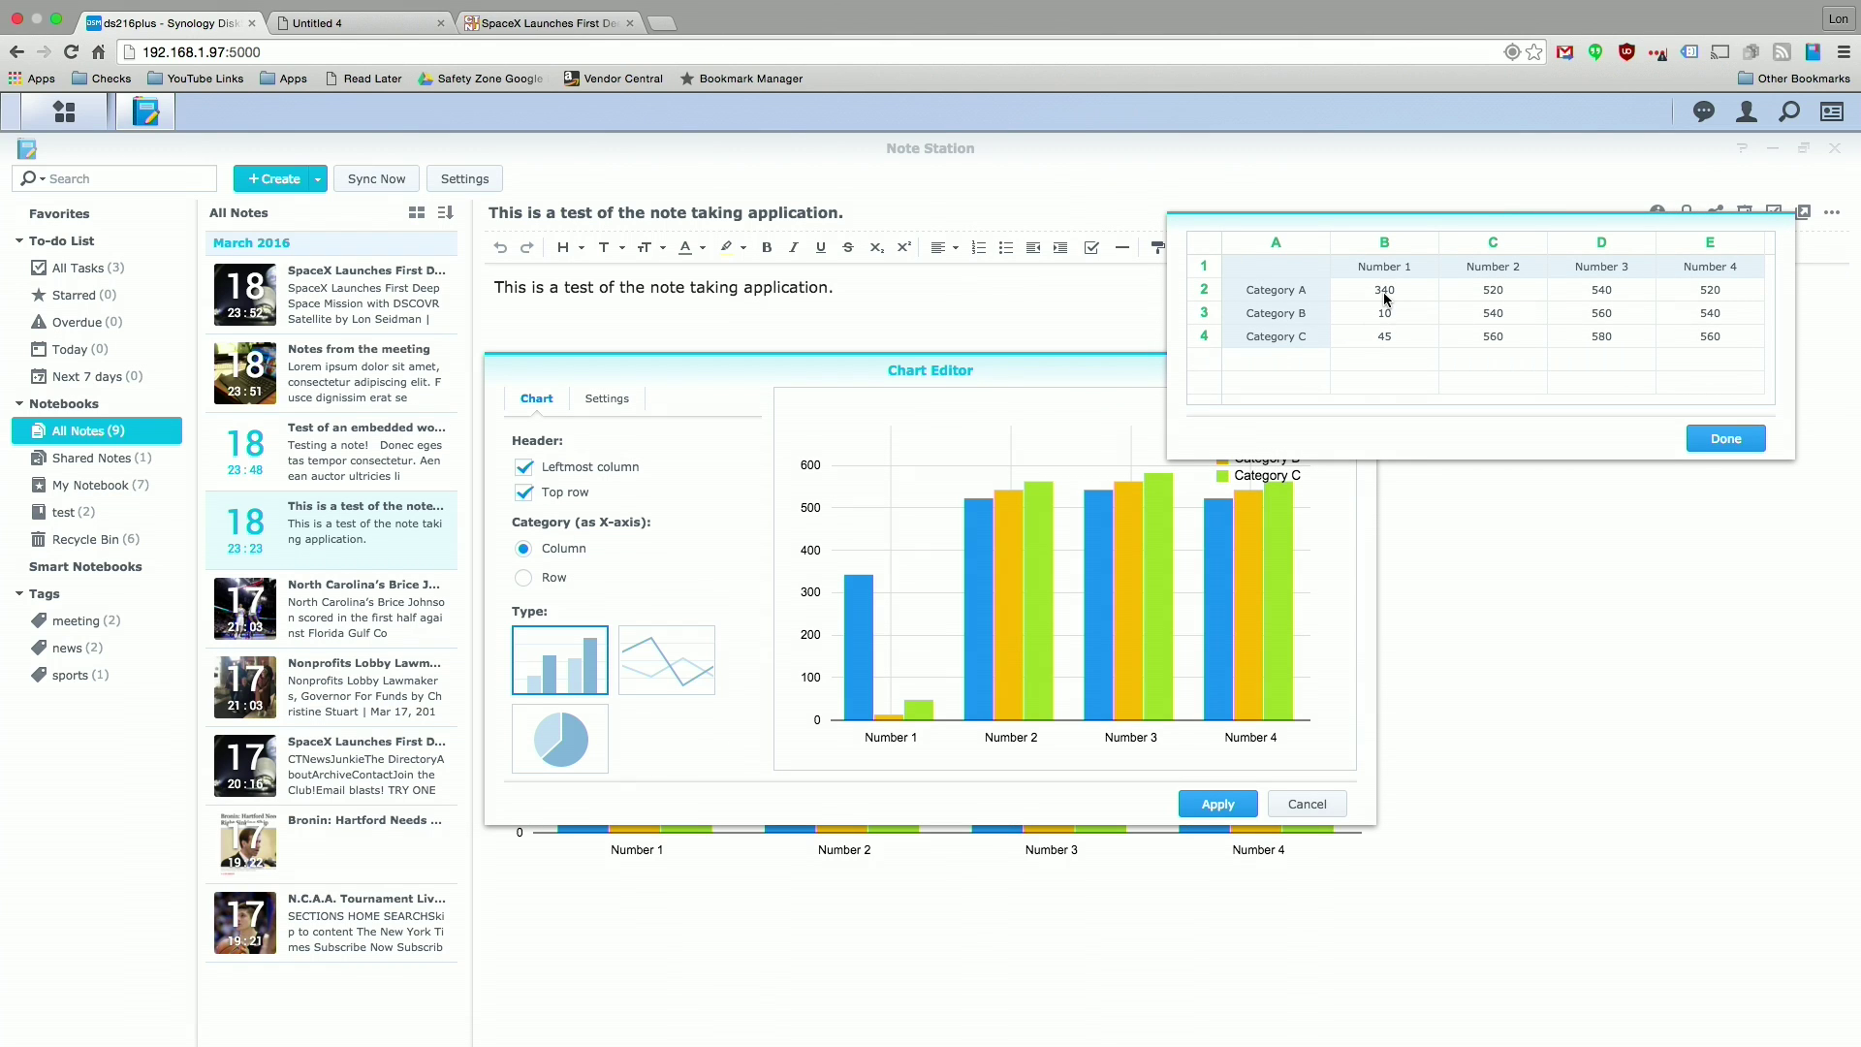
Set the chart's Number 1 values to 1000 for Category A, 1200 for Category B and 455 for Category C
double_click(1385, 294)
key(Return)
double_click(1378, 319)
text(1200)
key(Return)
double_click(1406, 337)
text(5)
key(Return)
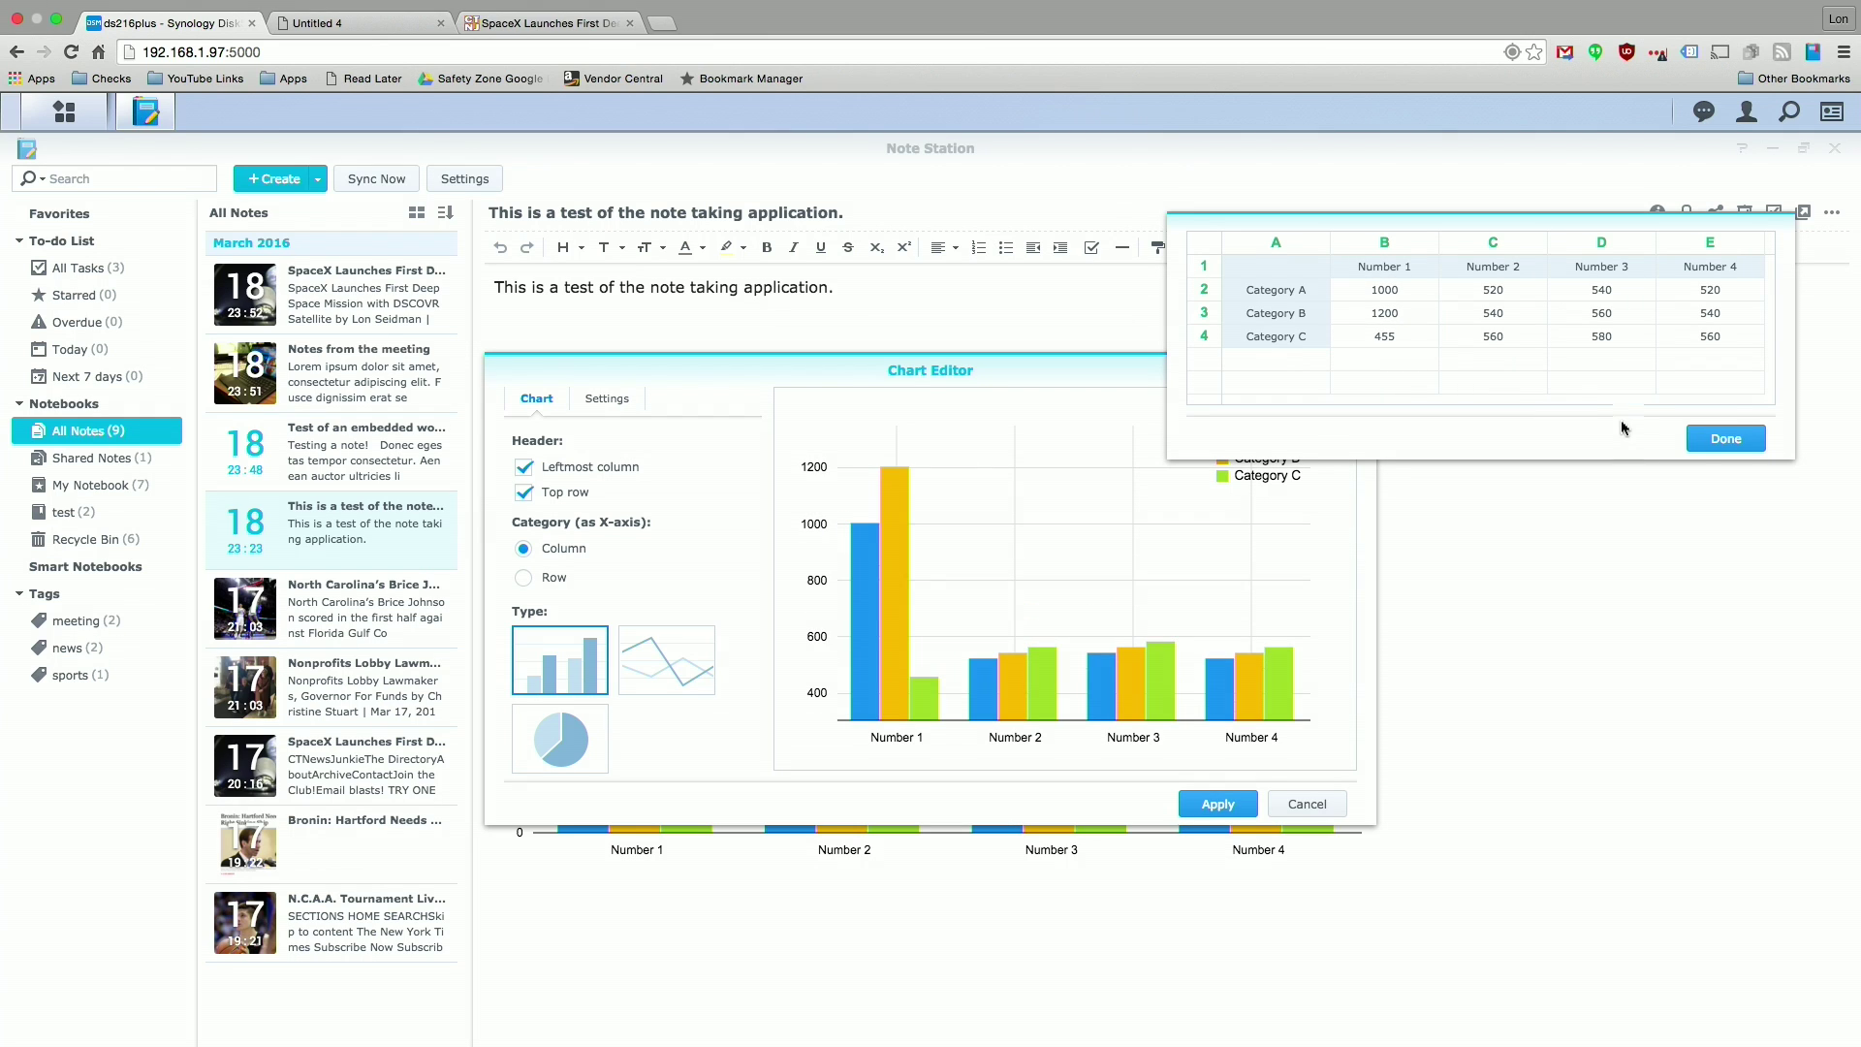
Recheck the chart's data table, close it and apply the edited chart to the note
click(1735, 431)
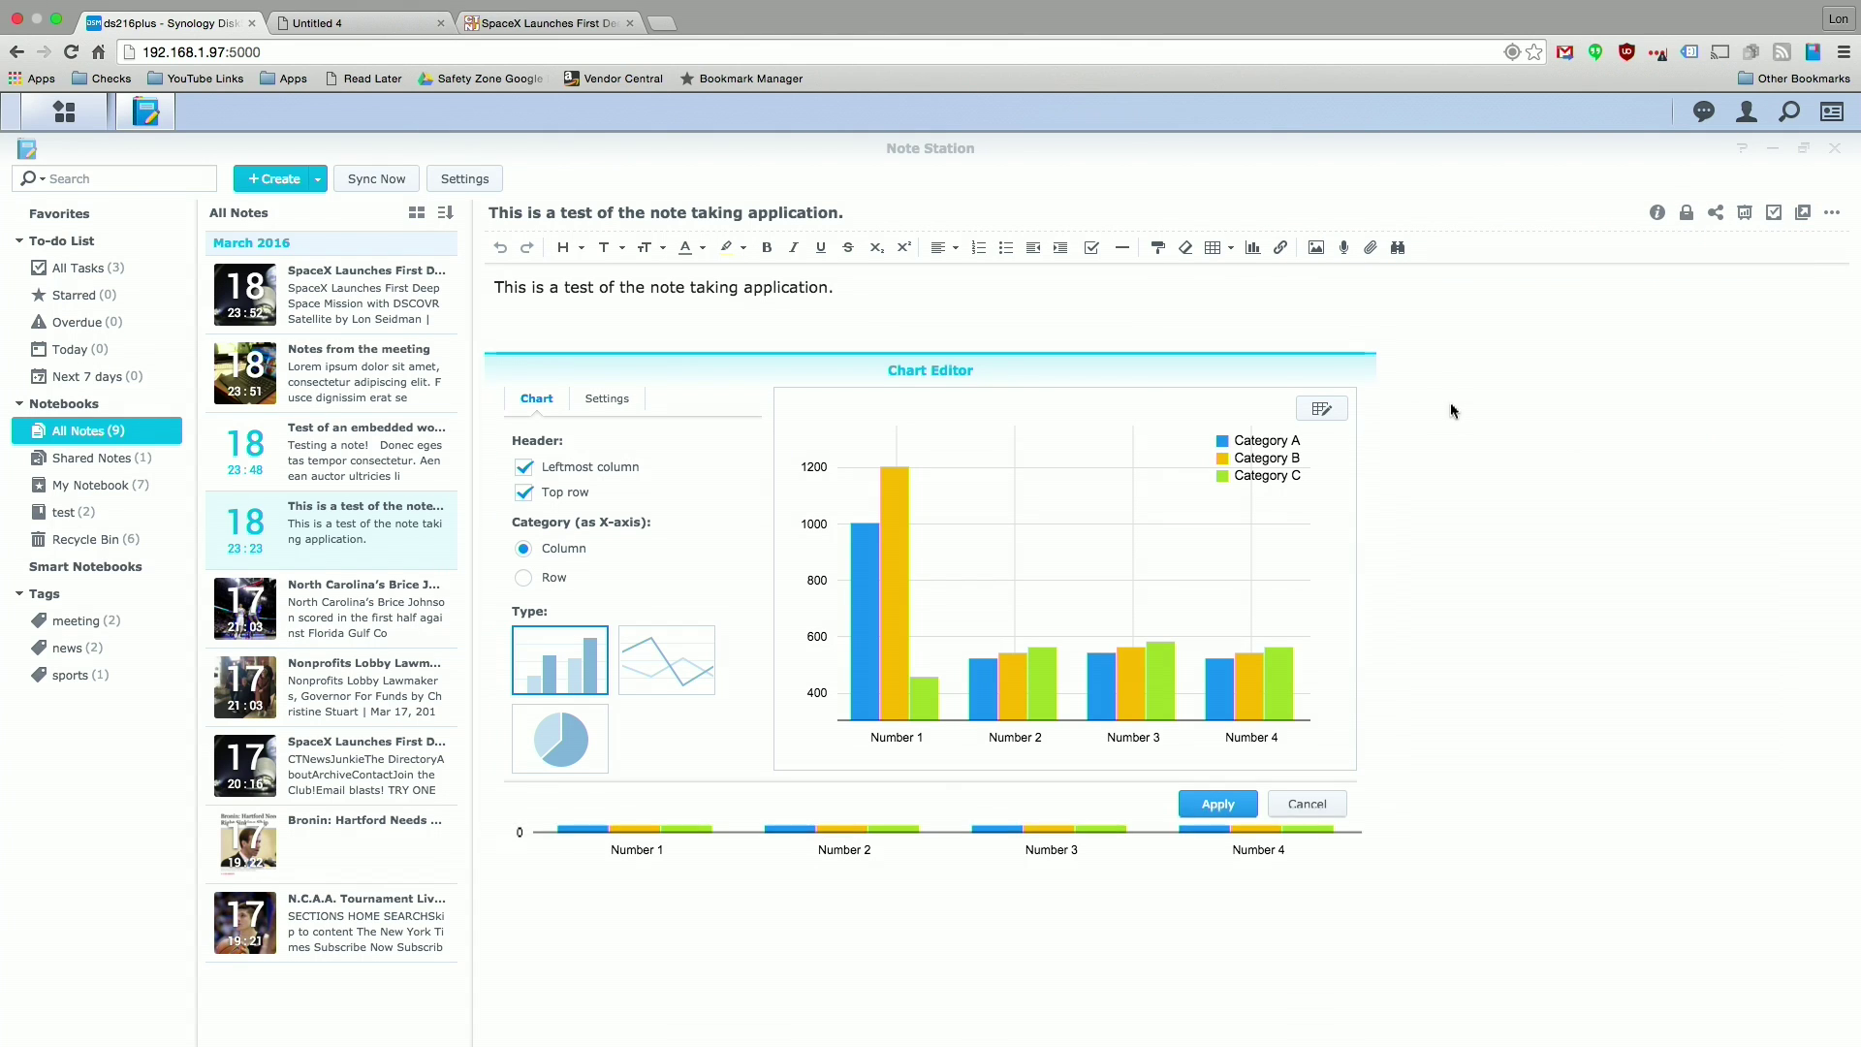
click(1330, 427)
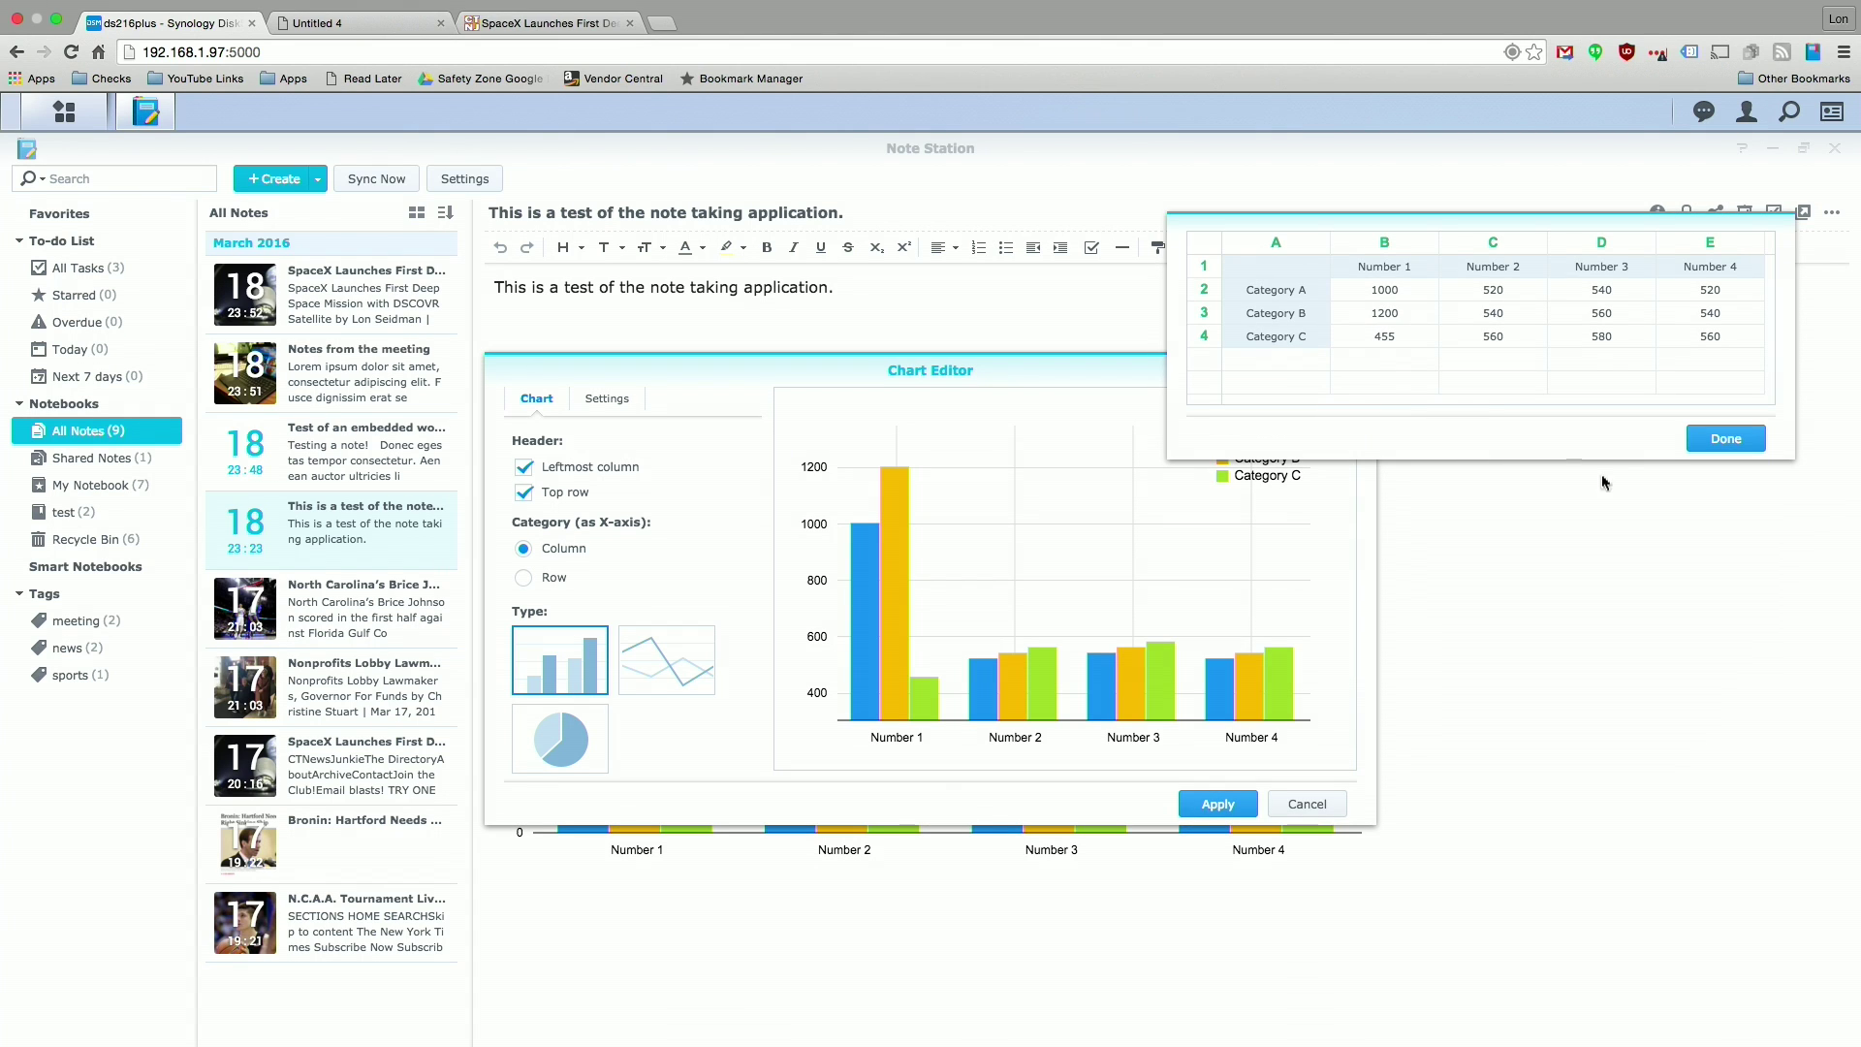
click(1727, 438)
click(1215, 806)
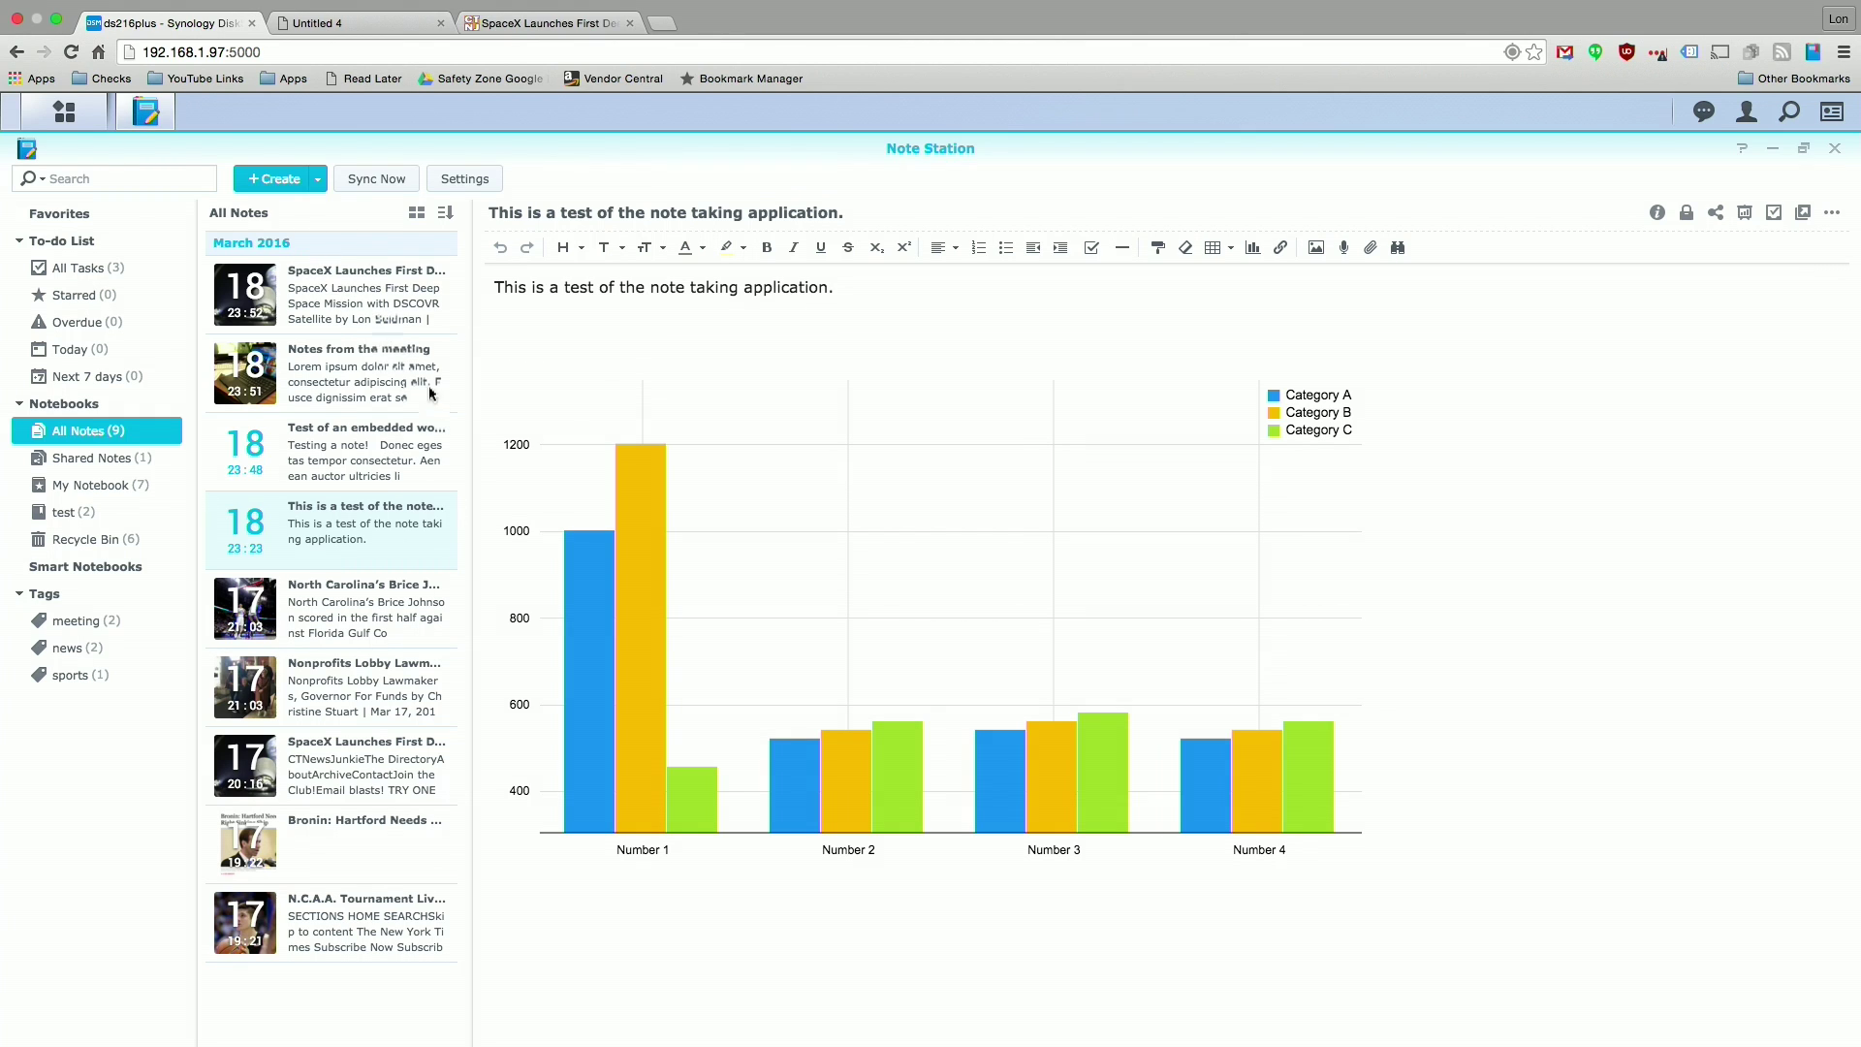
Display all to-do tasks in Note Station, then switch to the phone's notes app and read through "Notes from the meeting"
click(88, 271)
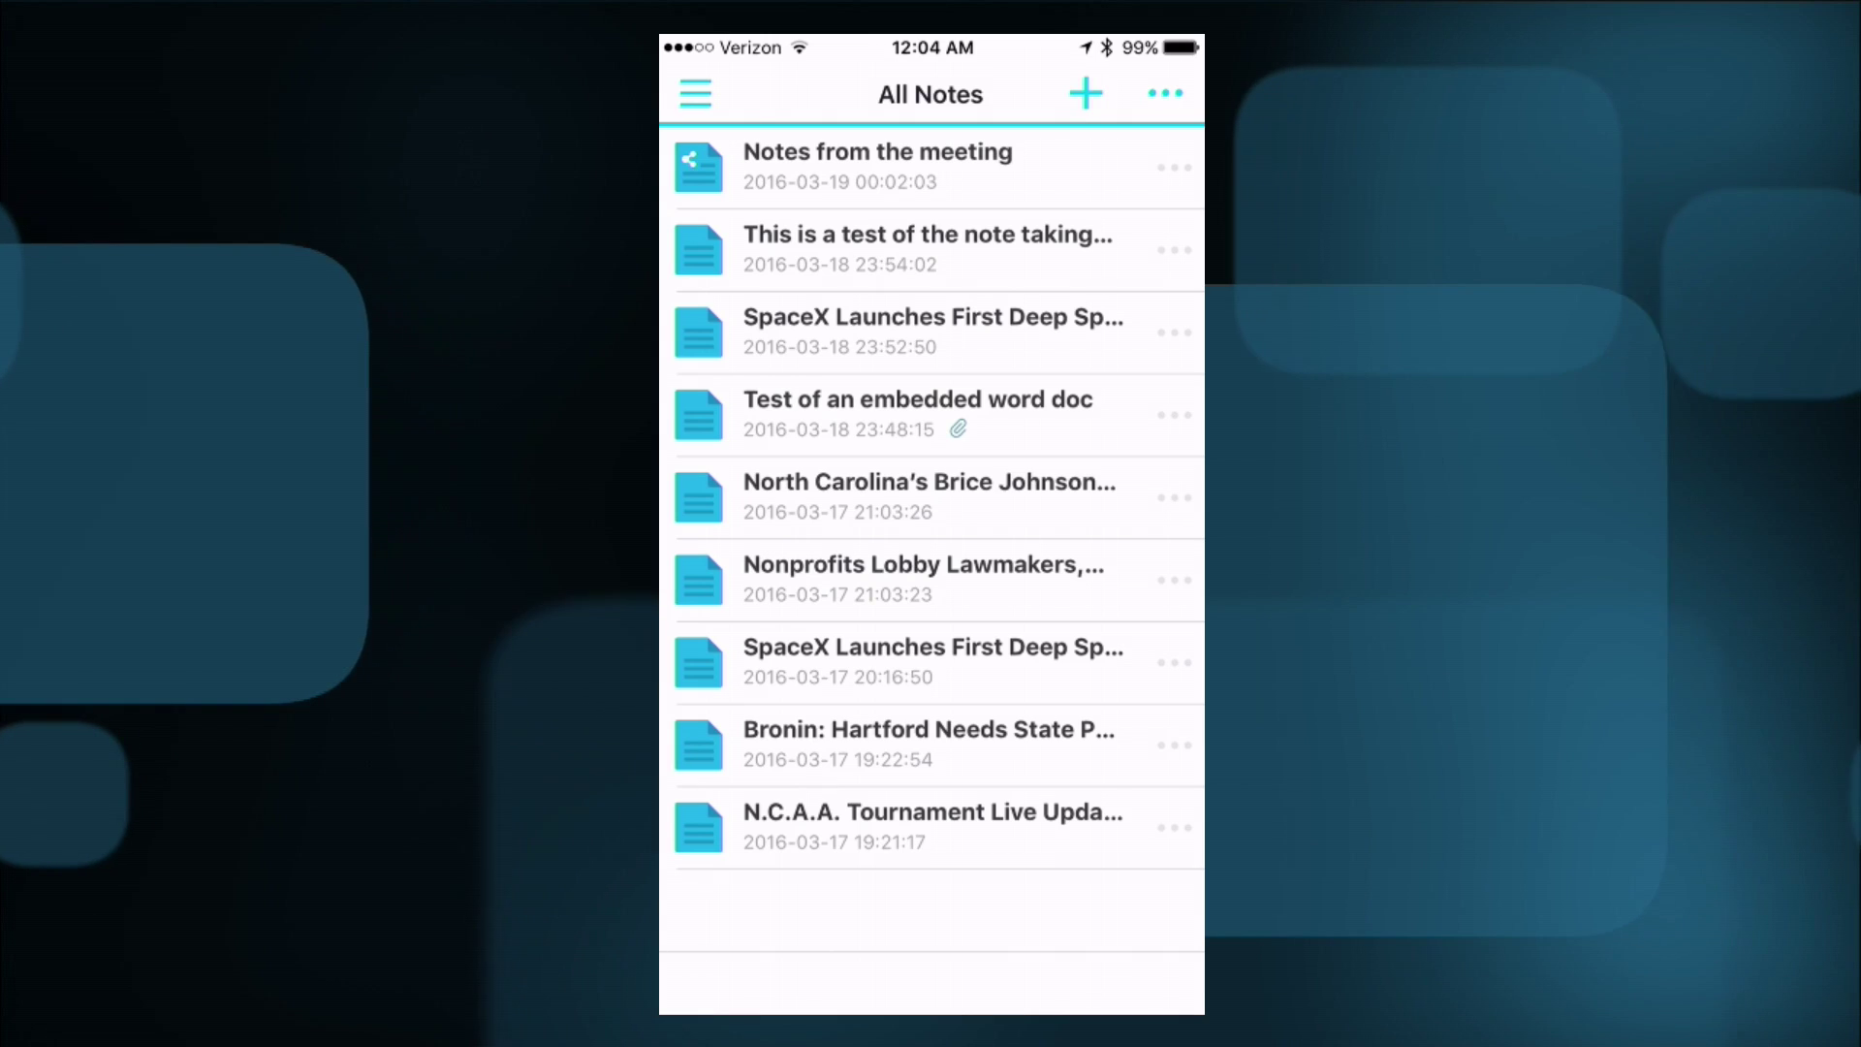
click(878, 167)
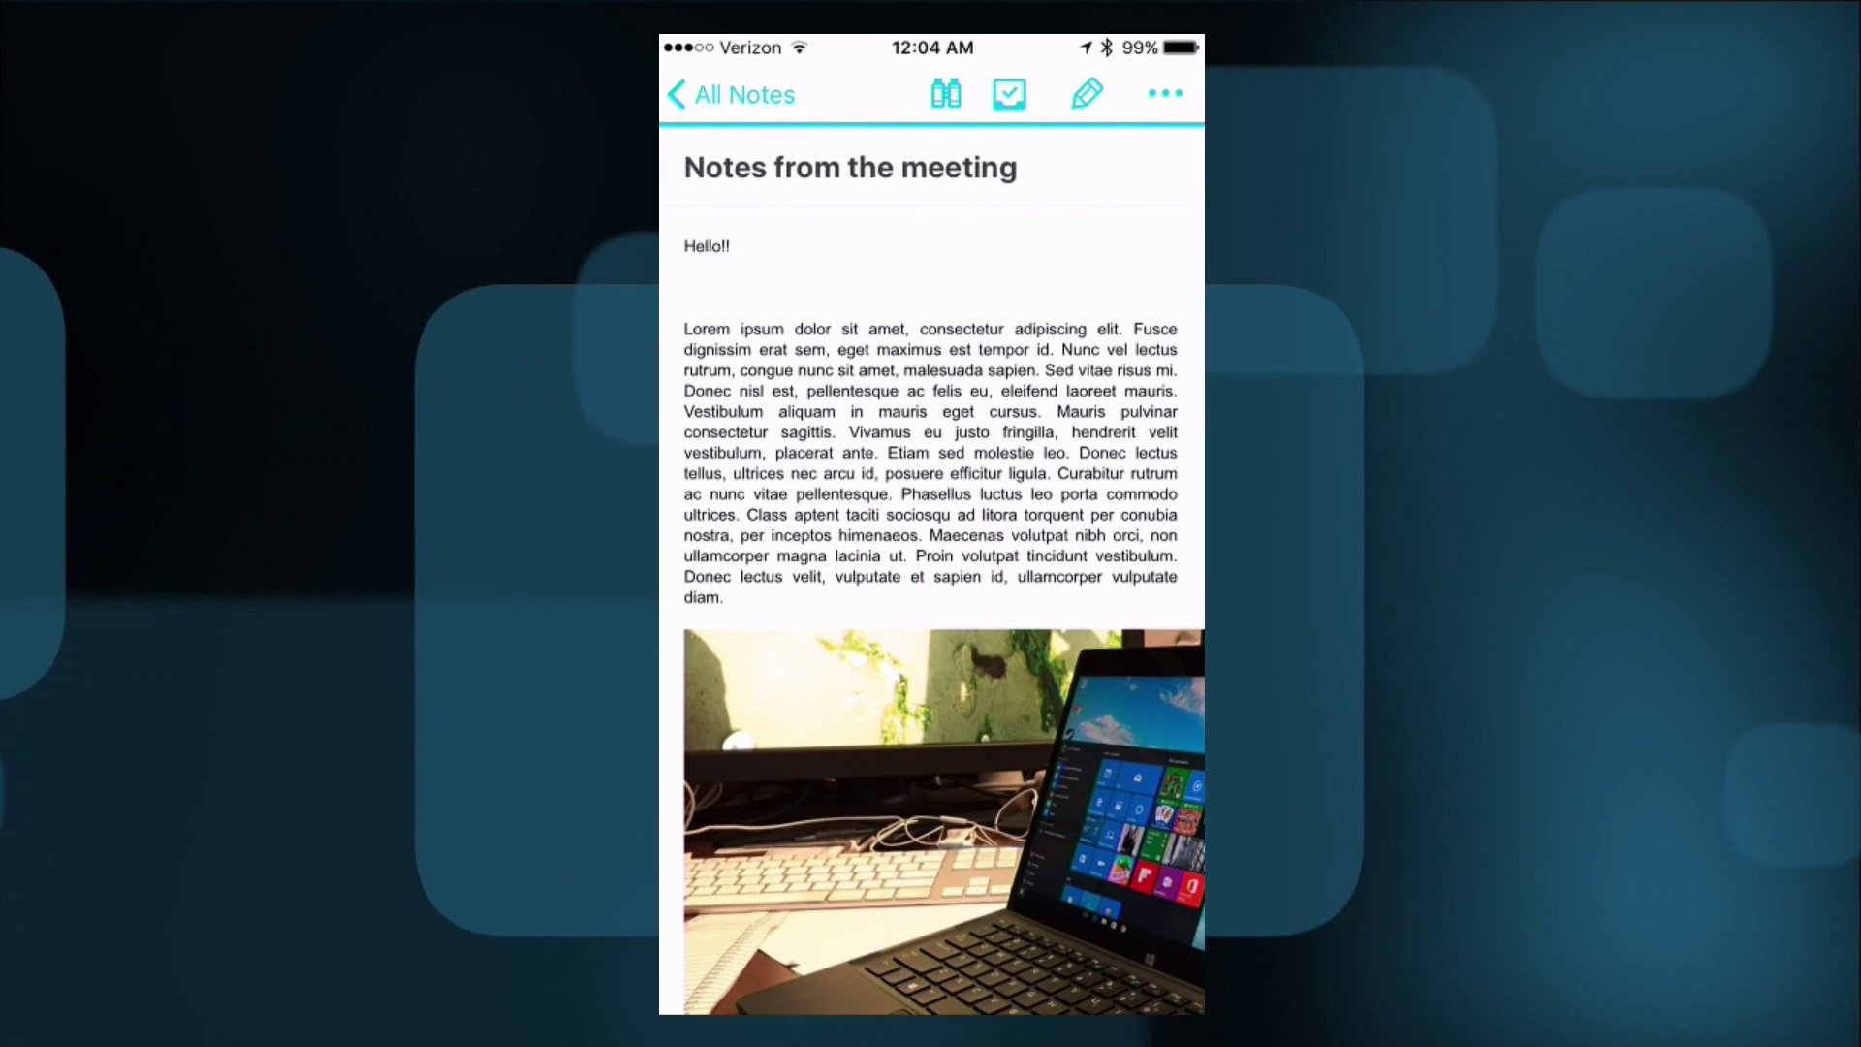
scroll(931, 572, down, 15)
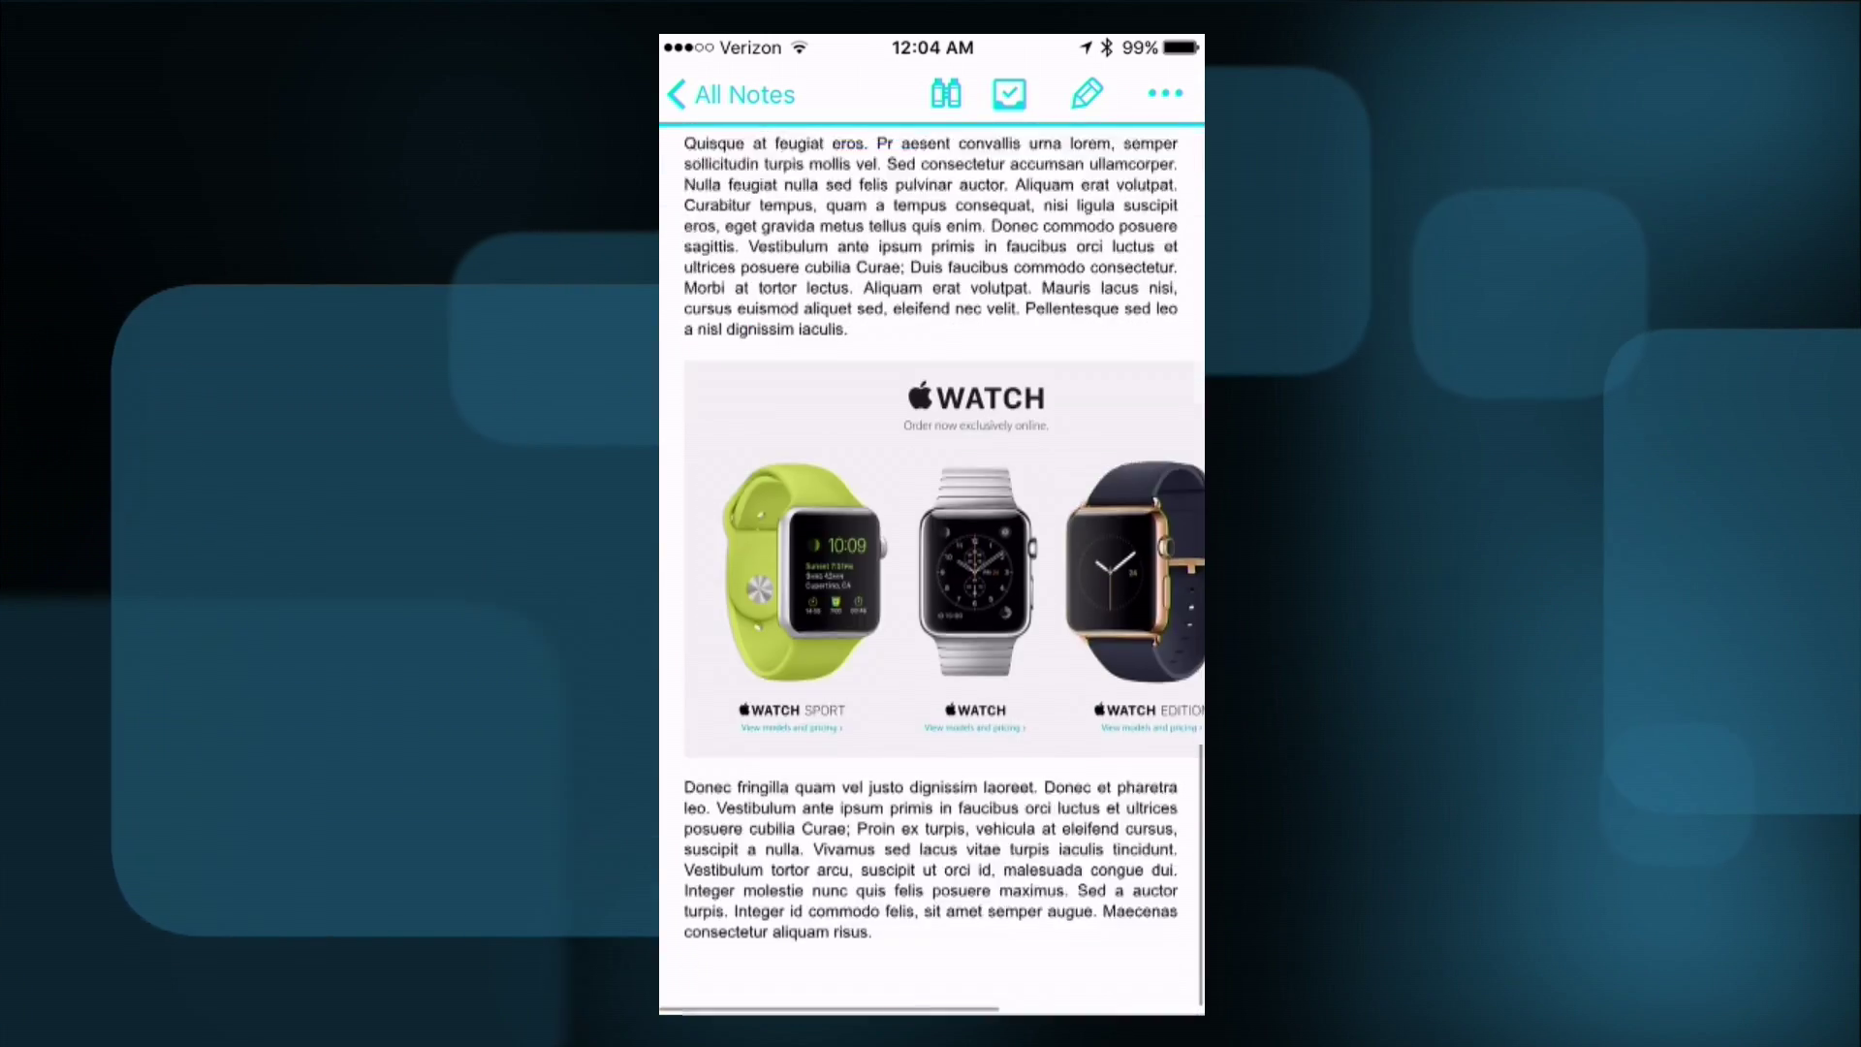
scroll(931, 572, up, 15)
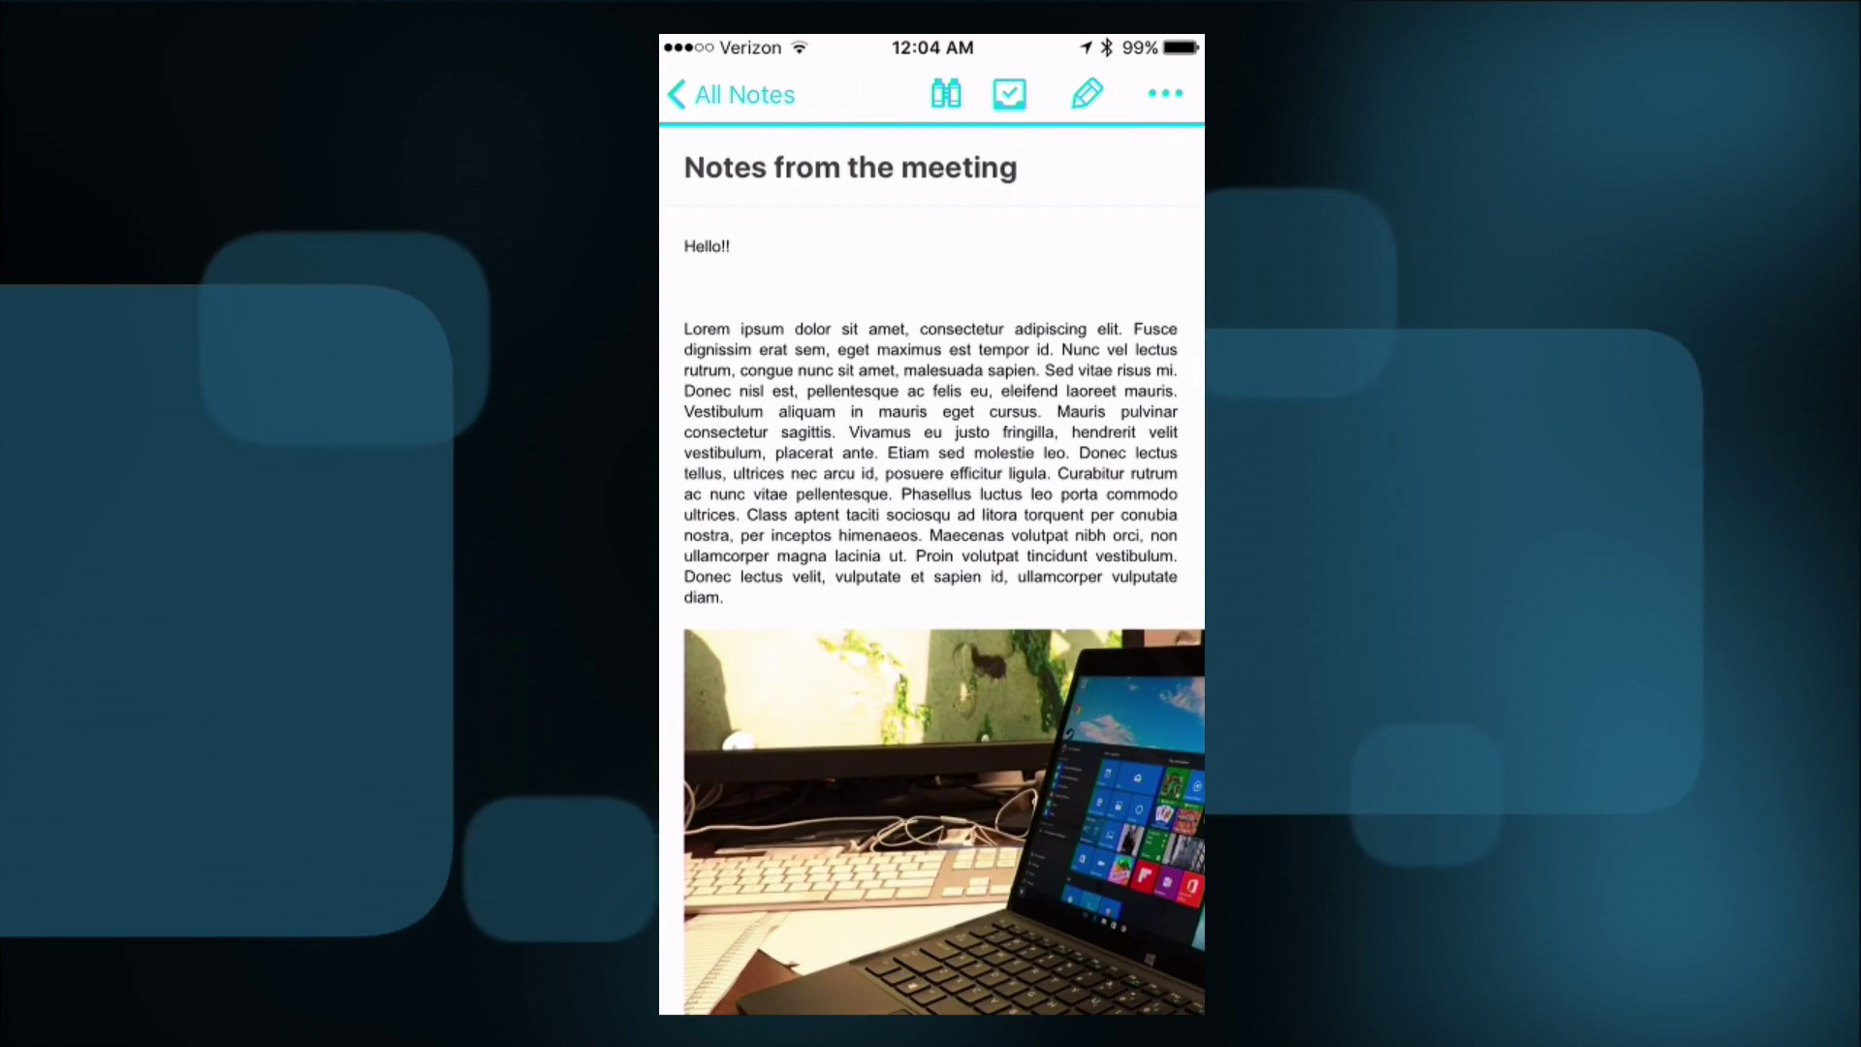
Add the line "Test" below "Hello!!" in the note "Notes from the meeting", followed by three line breaks, and save it
click(688, 285)
double_click(688, 285)
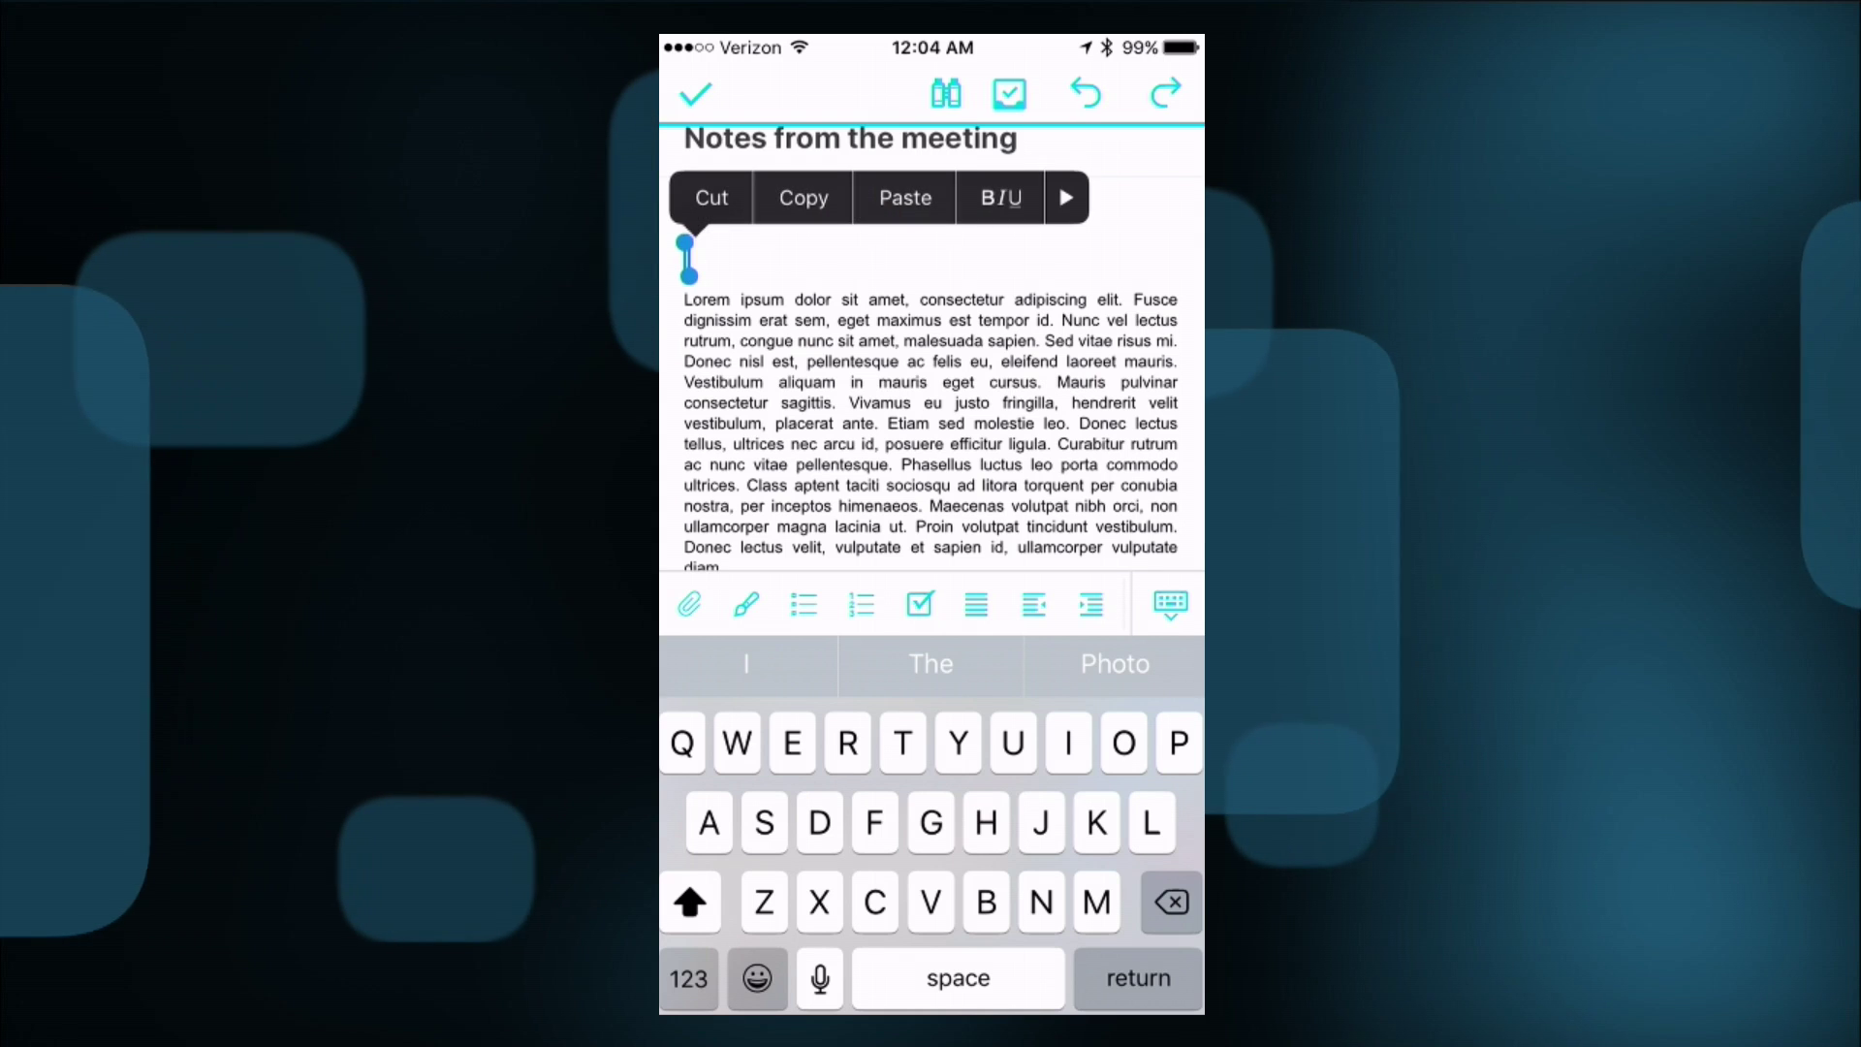
click(688, 258)
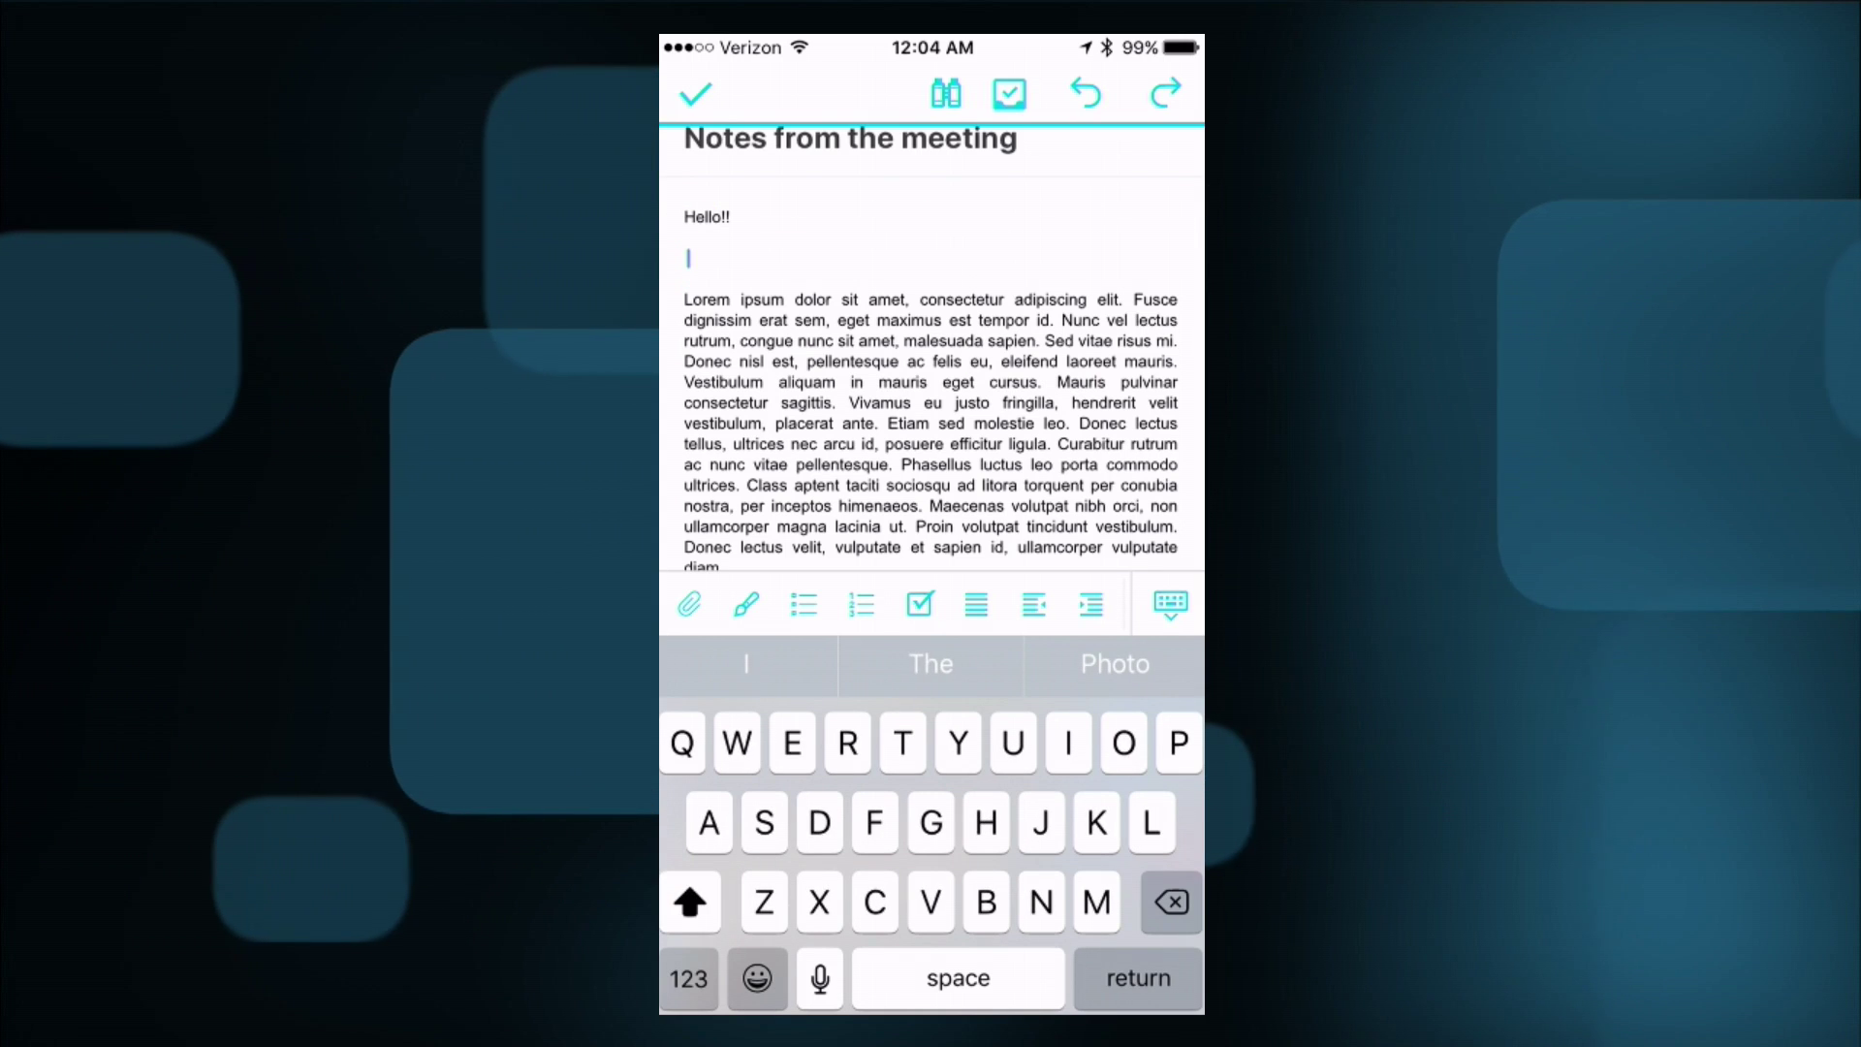
text(Test)
key(Return)
key(Return)
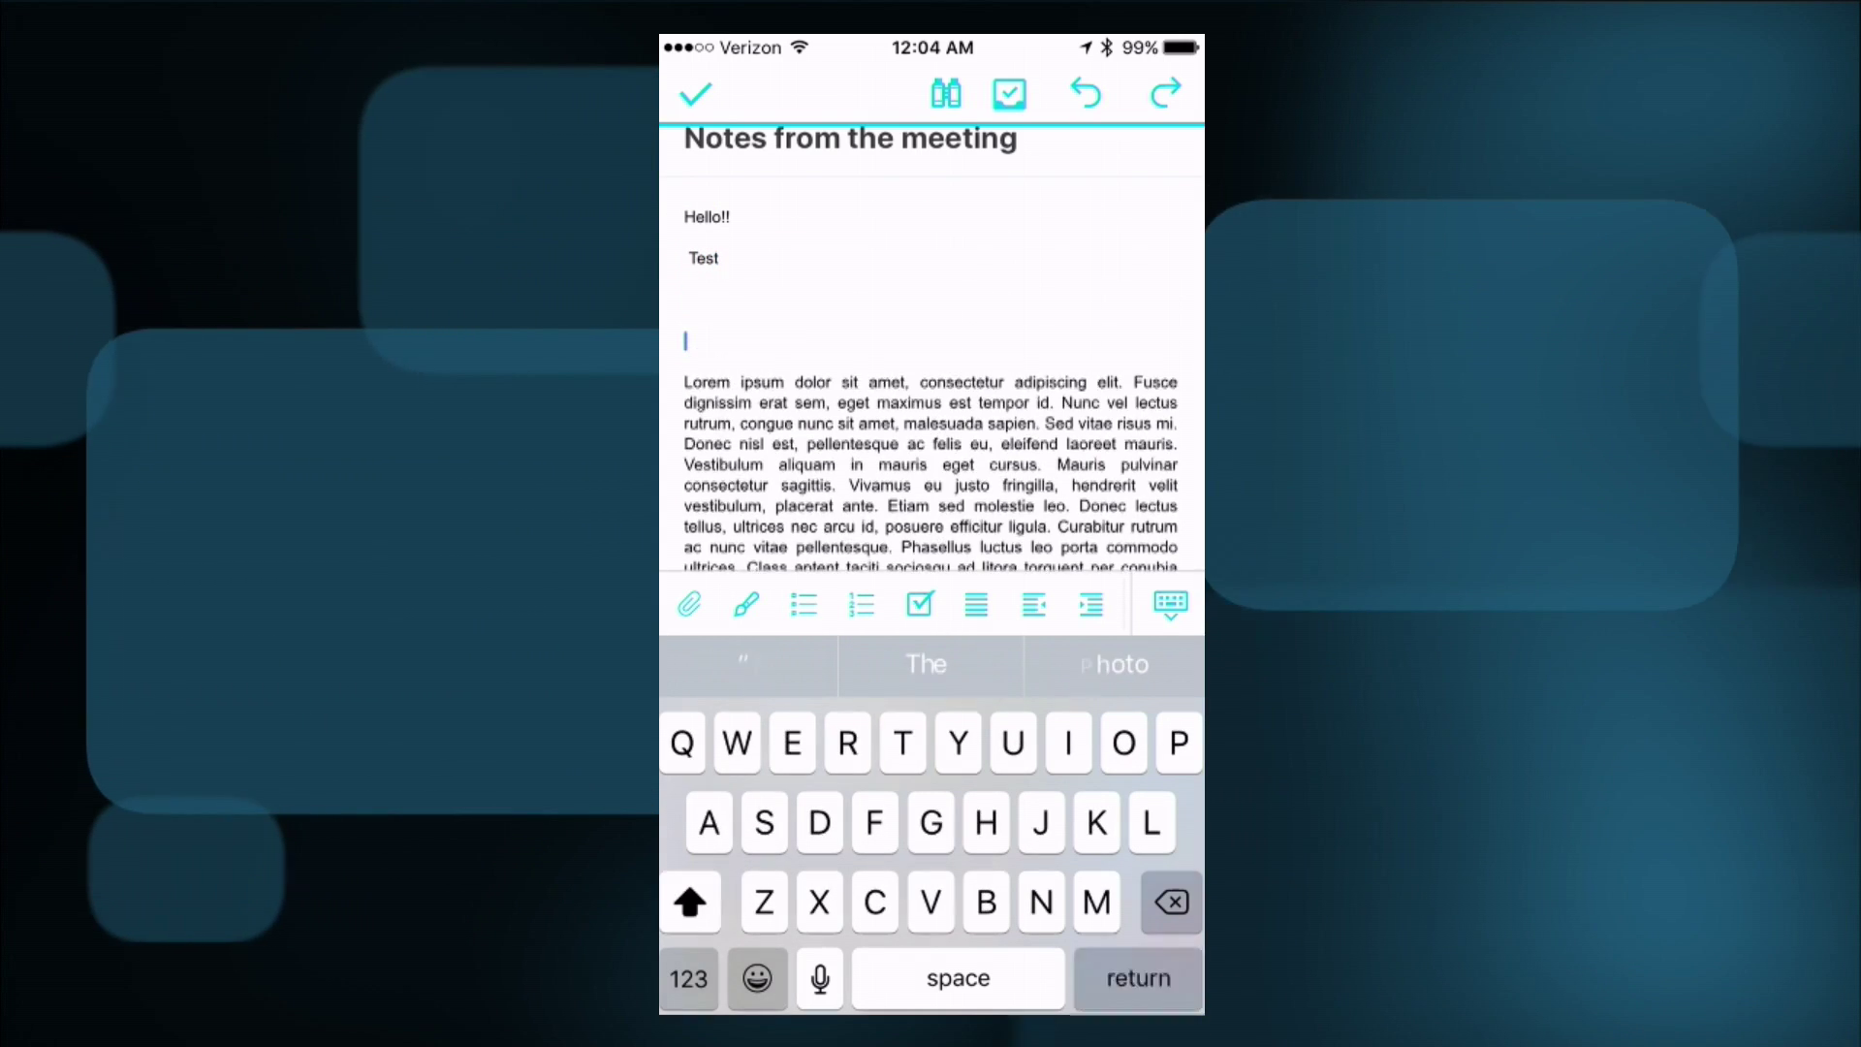
key(Return)
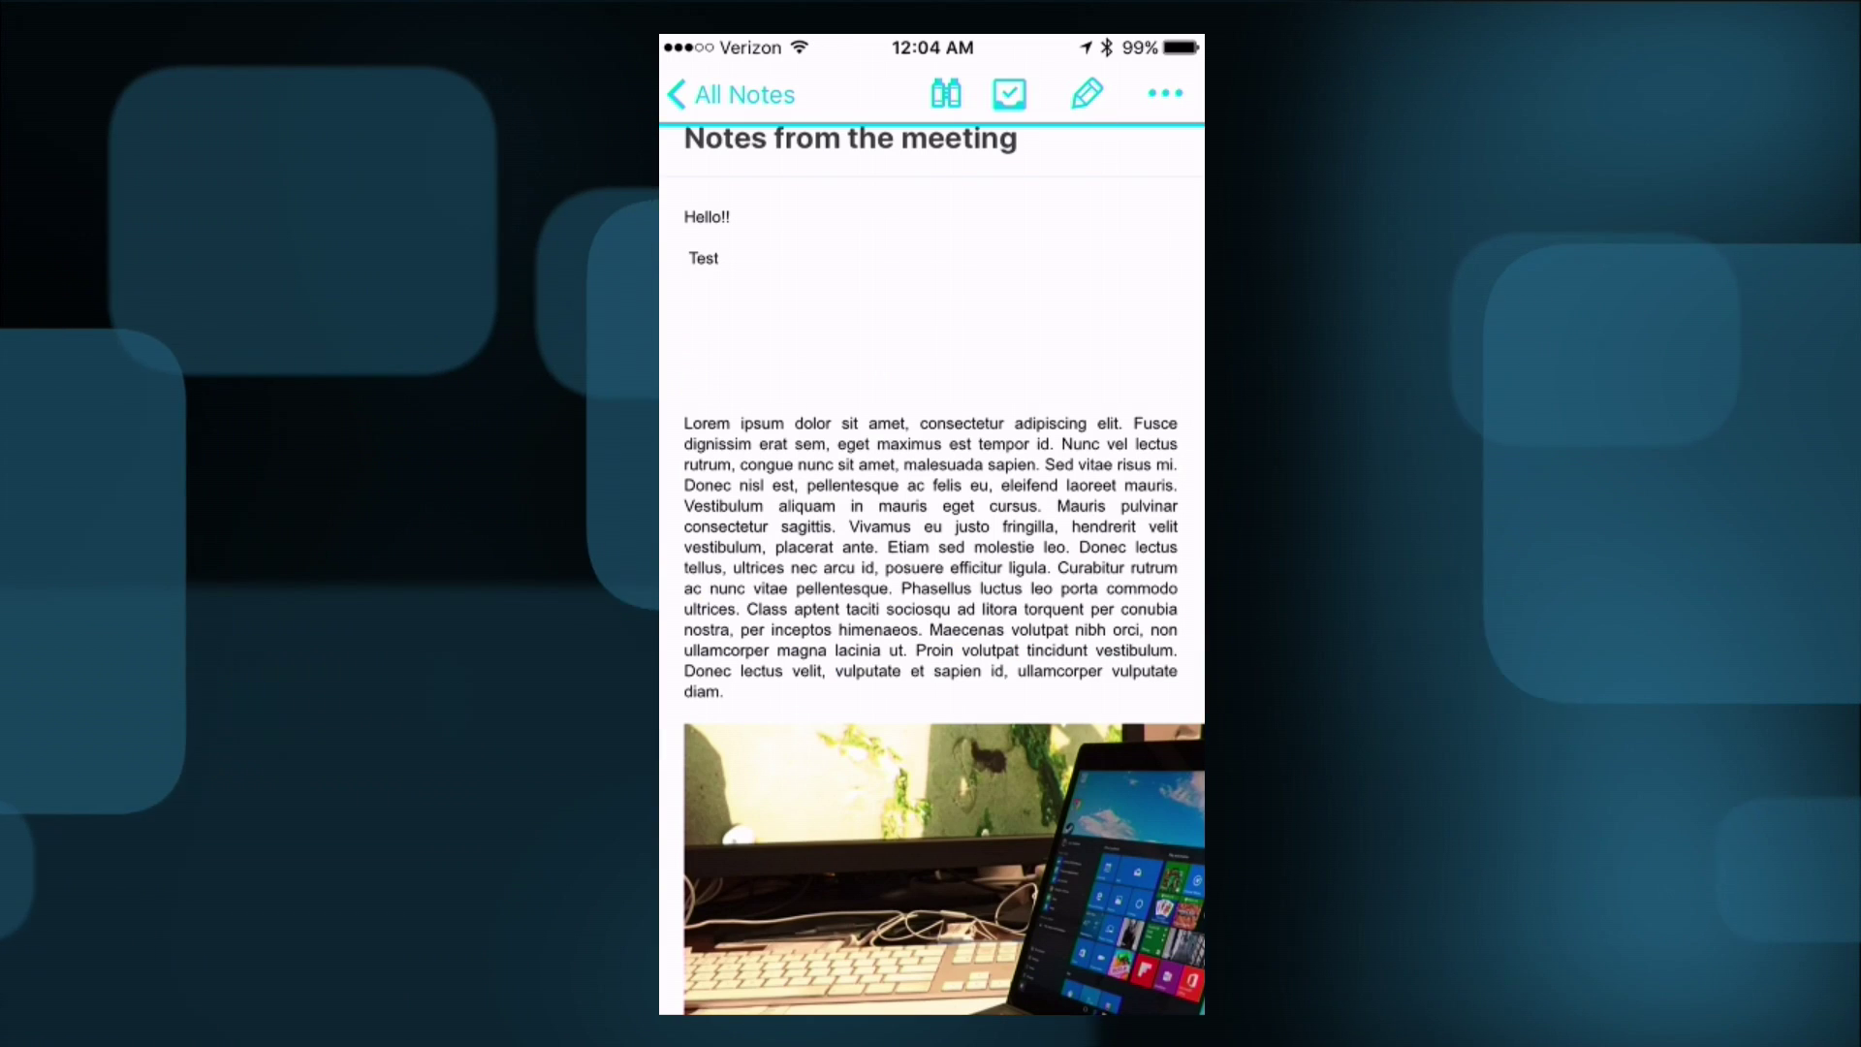
Leave the edited note and sync the phone's notes, then display All Notes in Note Station in the browser
click(732, 94)
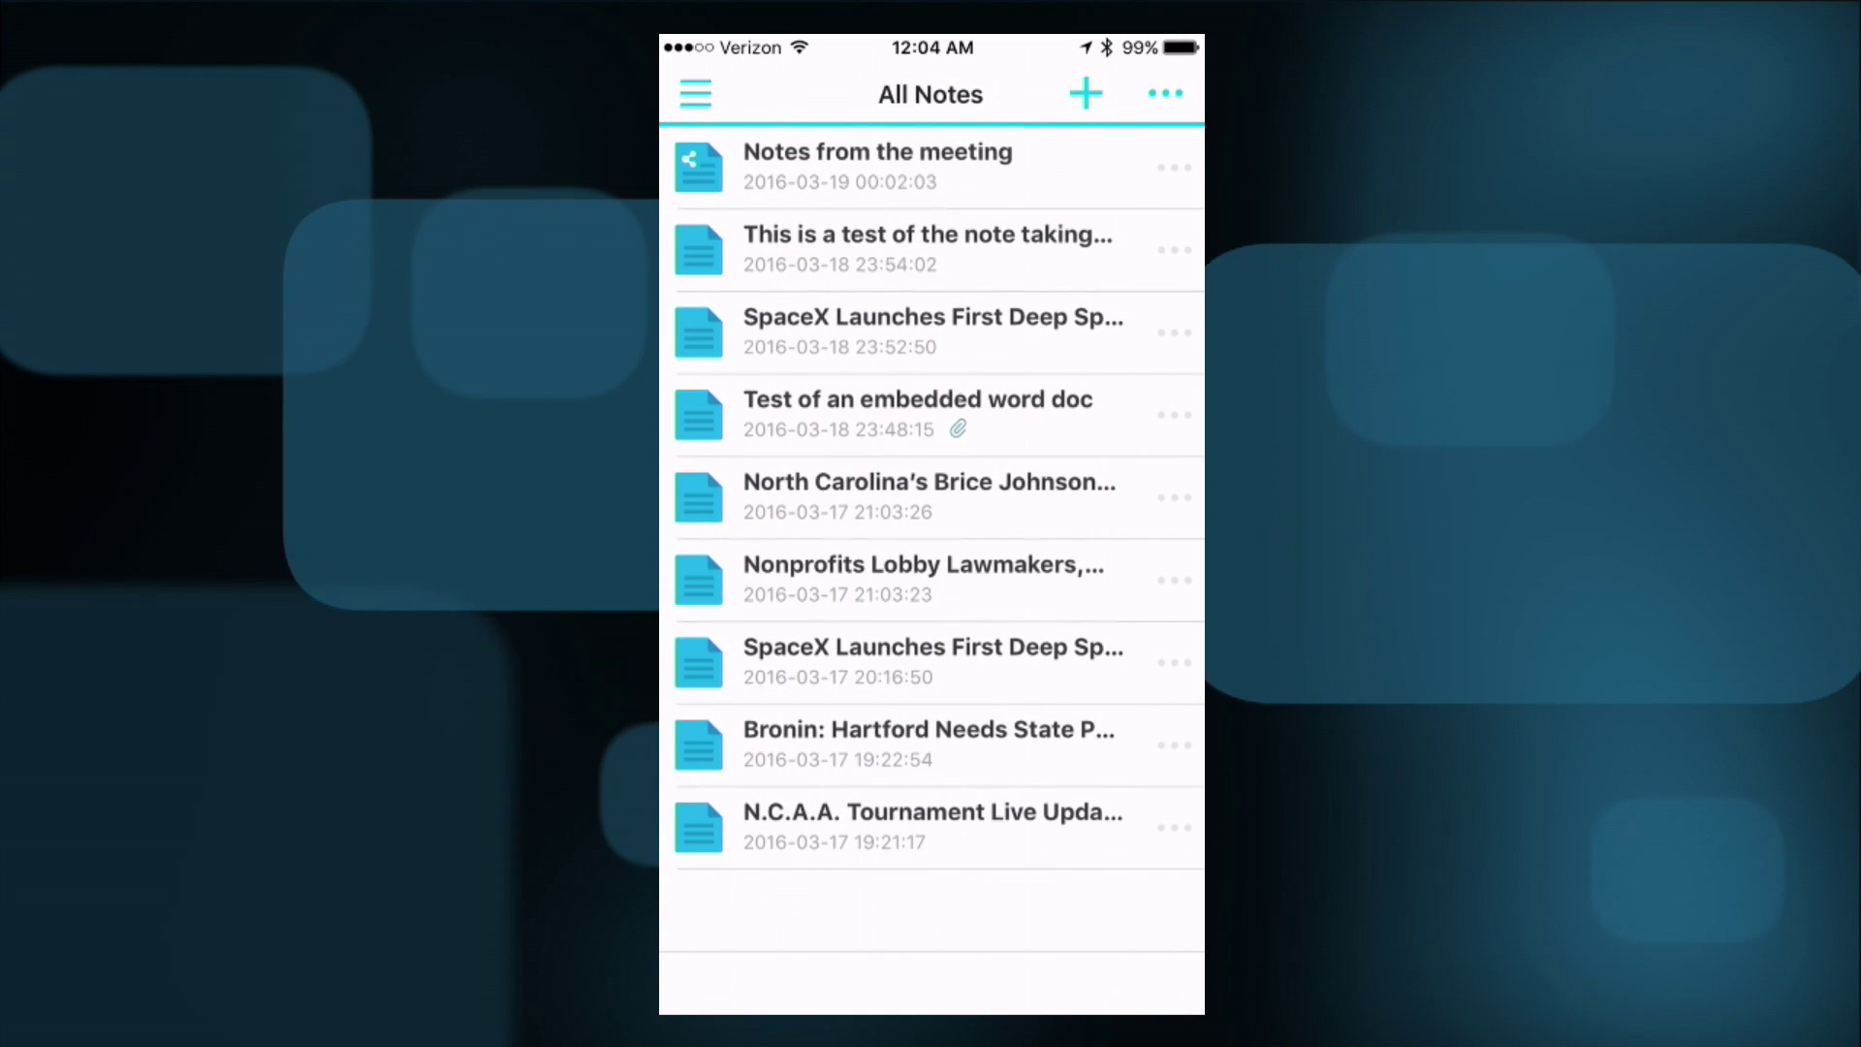
click(694, 94)
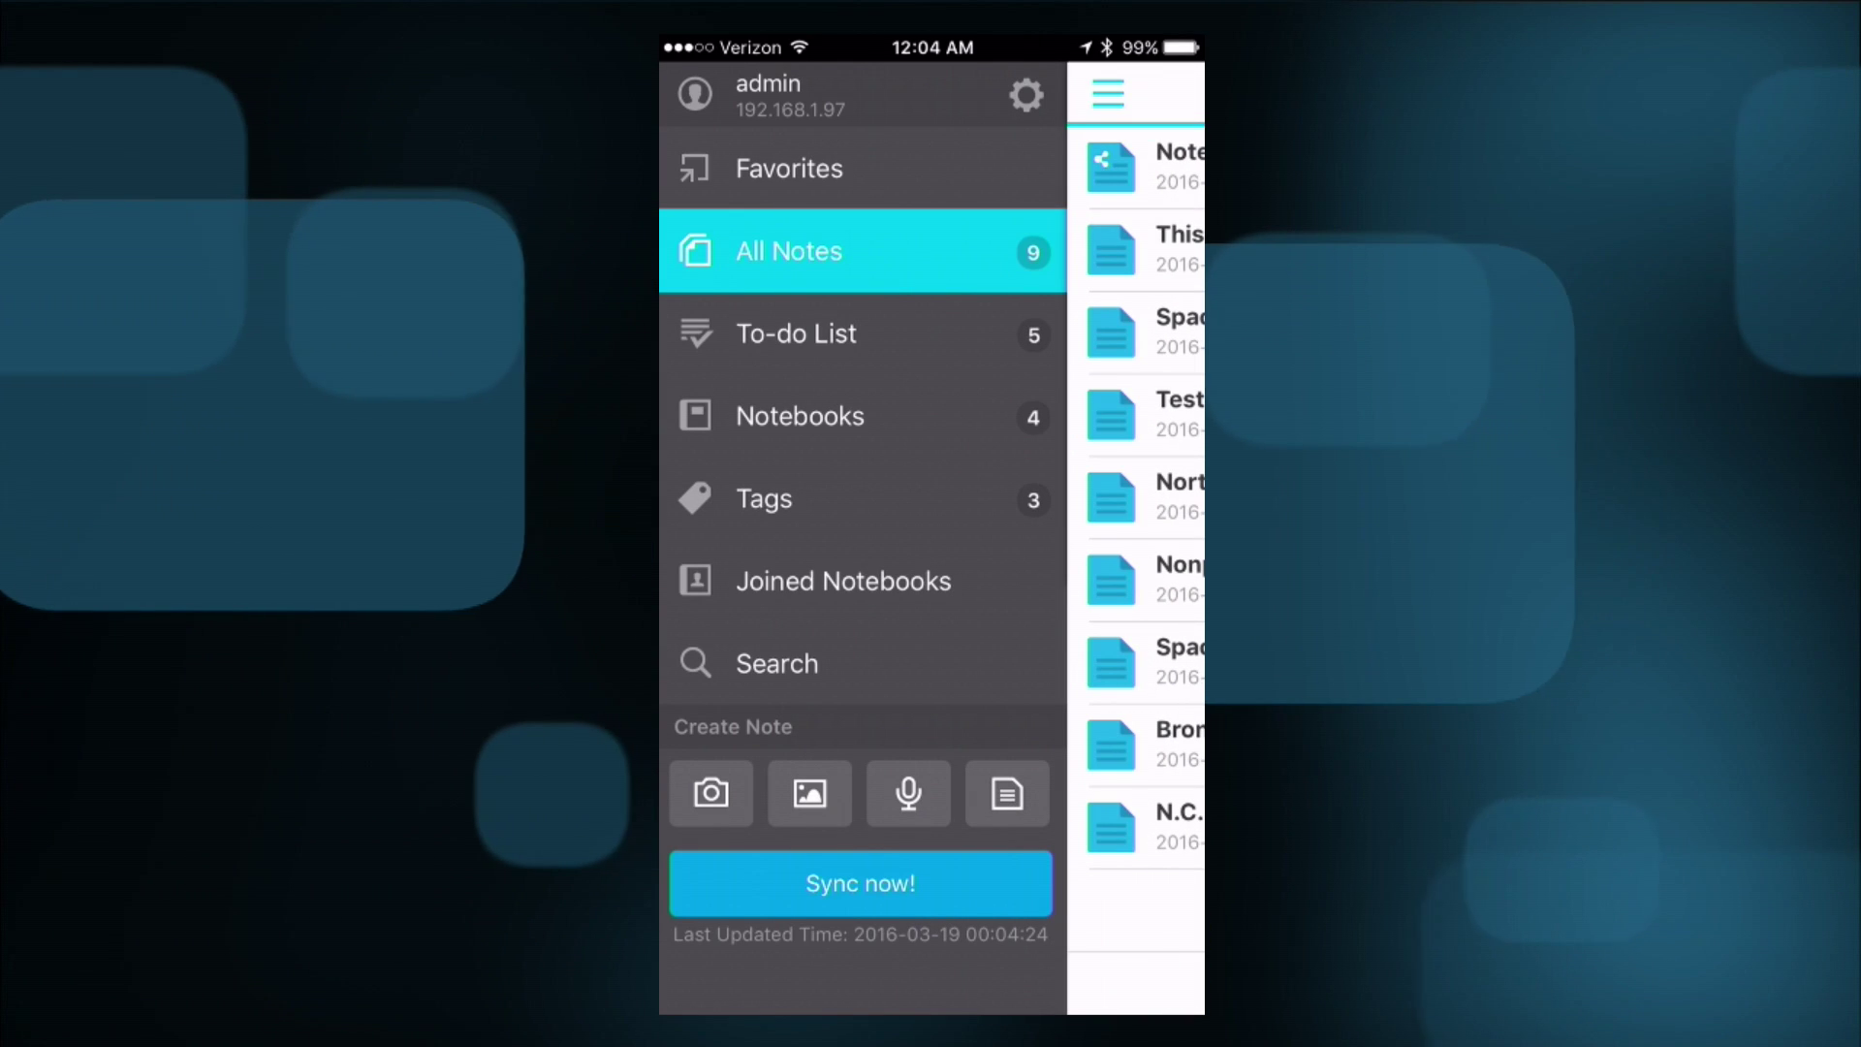
click(861, 882)
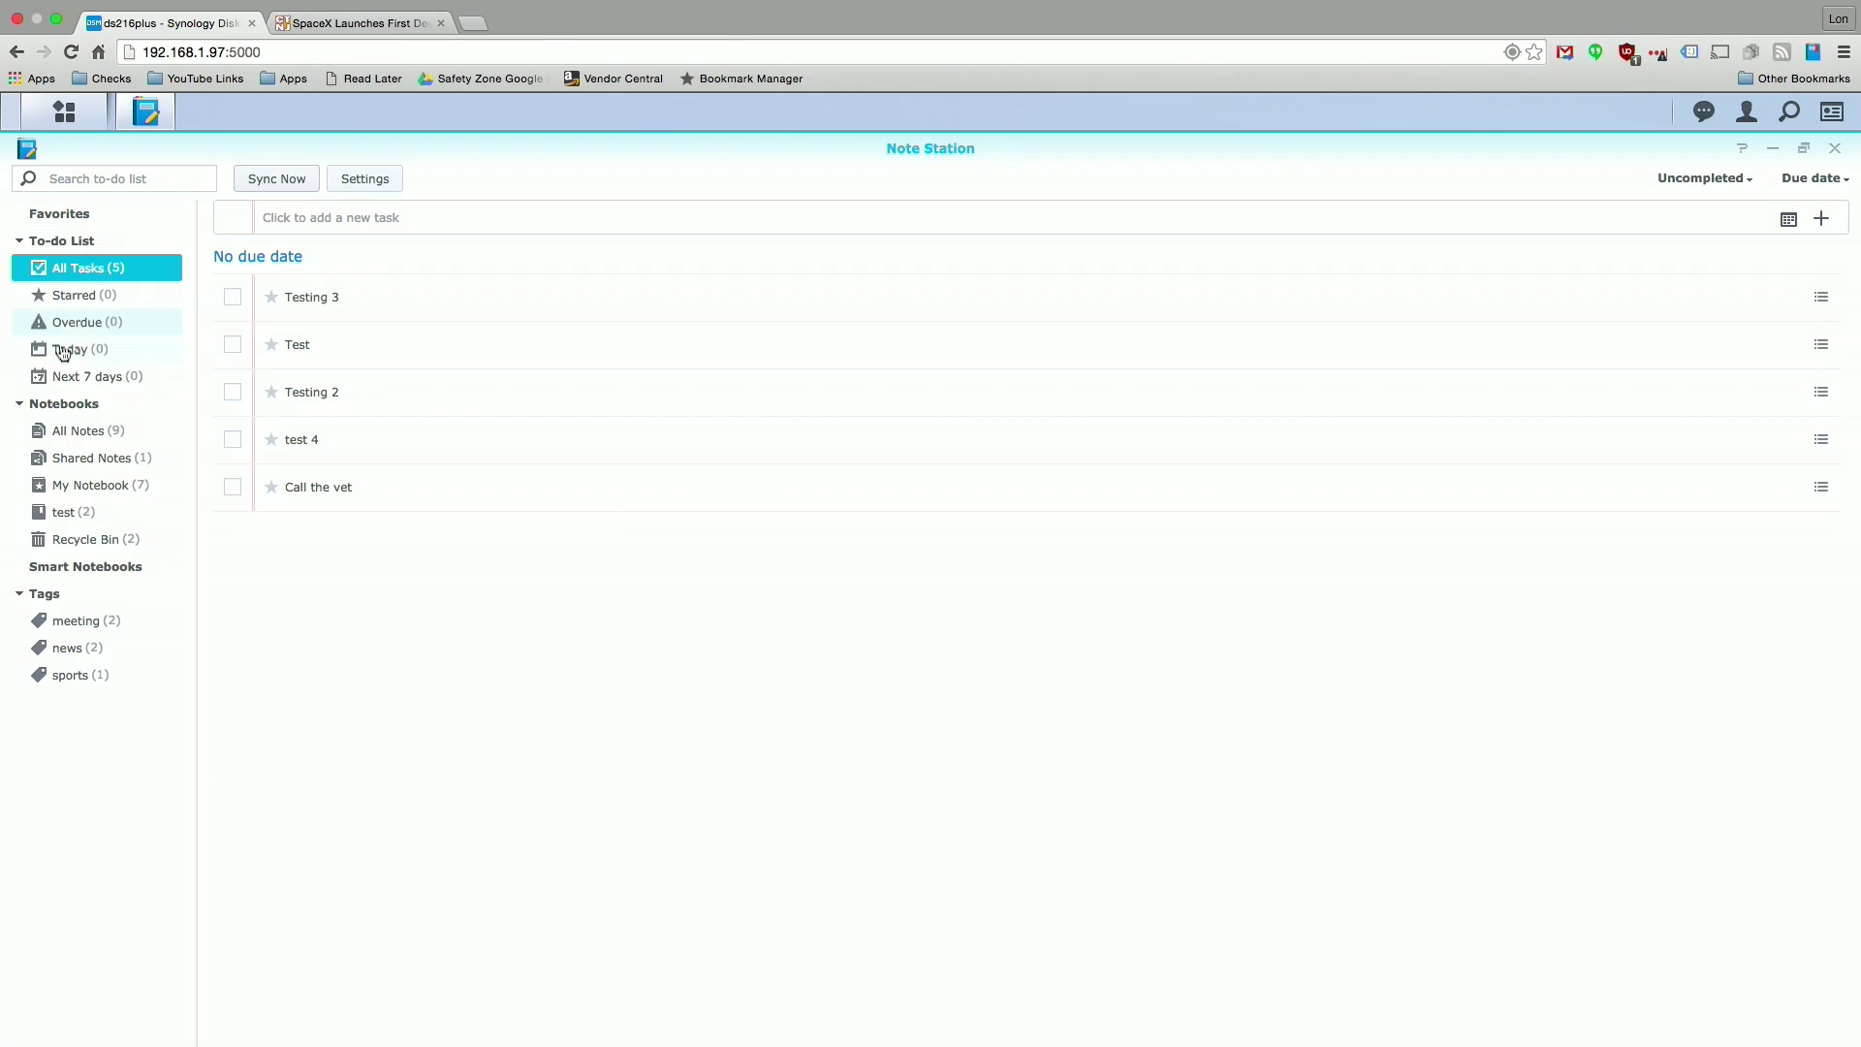
click(86, 434)
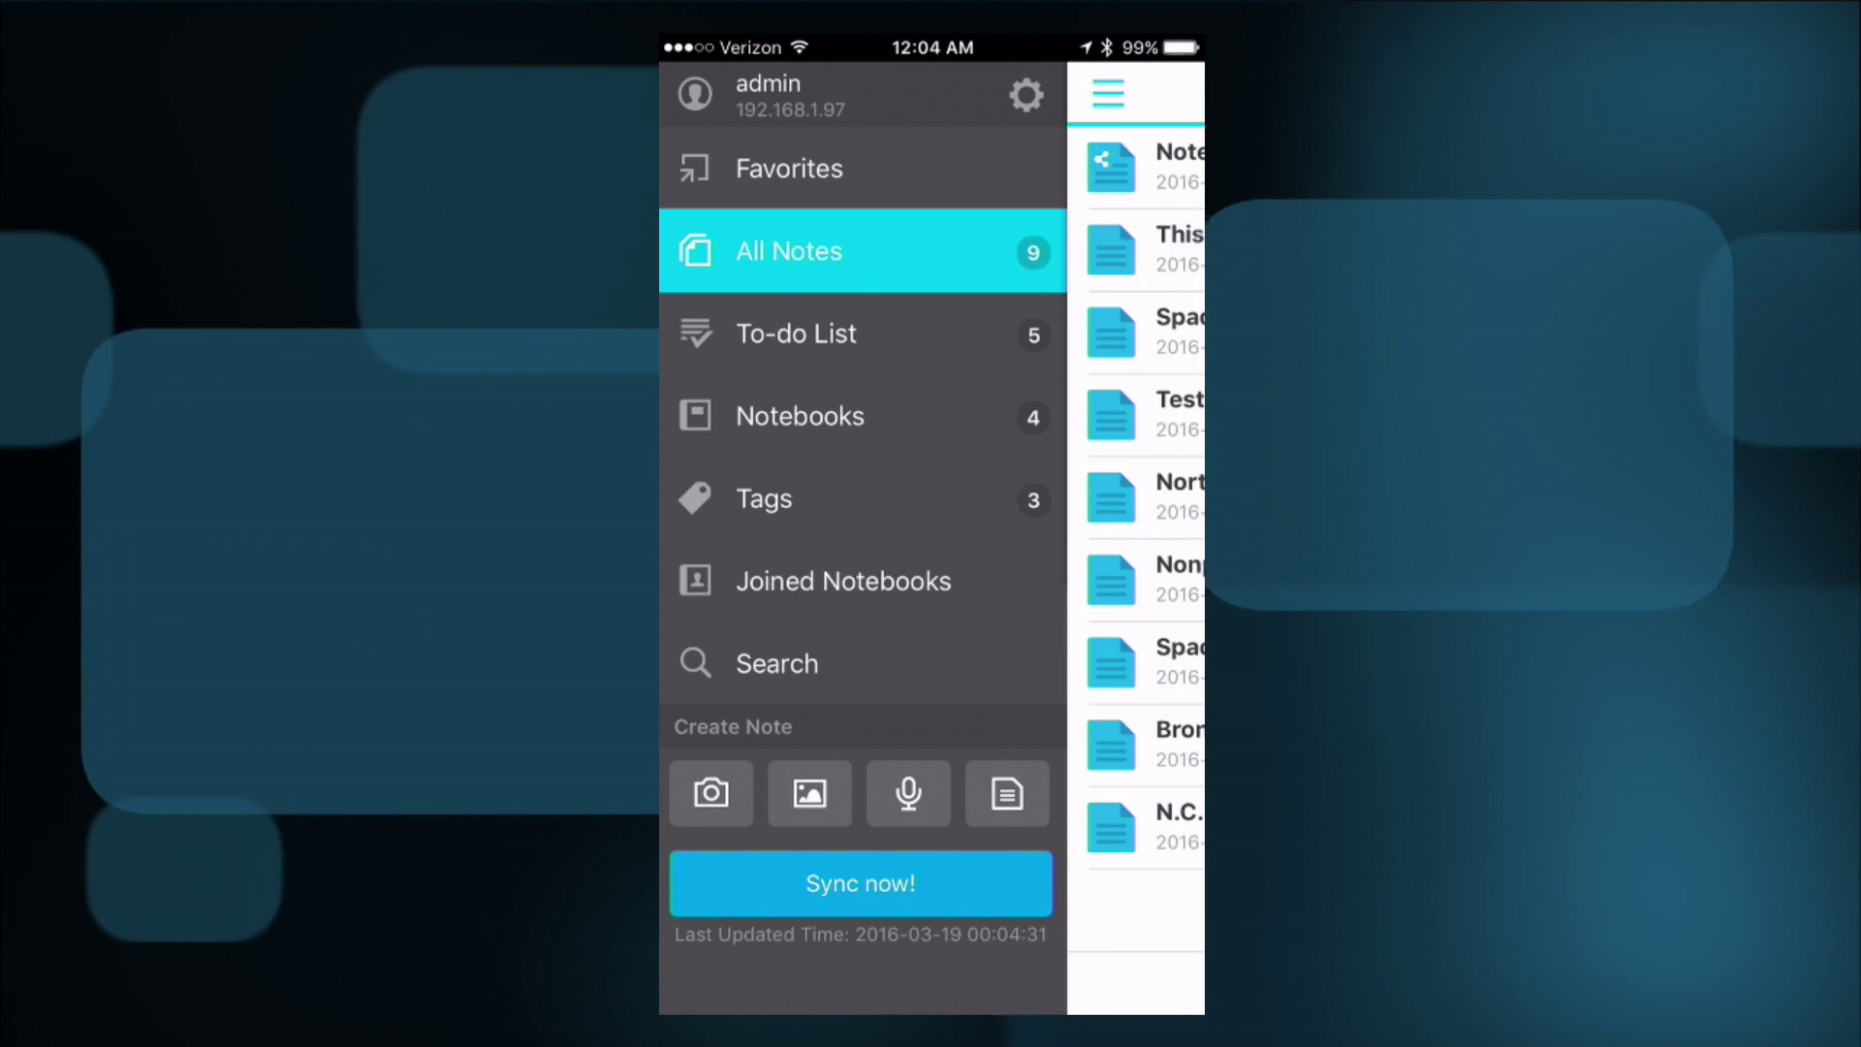
Mark the task "Call the vet" as completed in the phone's To-do List, then display All Tasks in Note Station in the browser
click(797, 333)
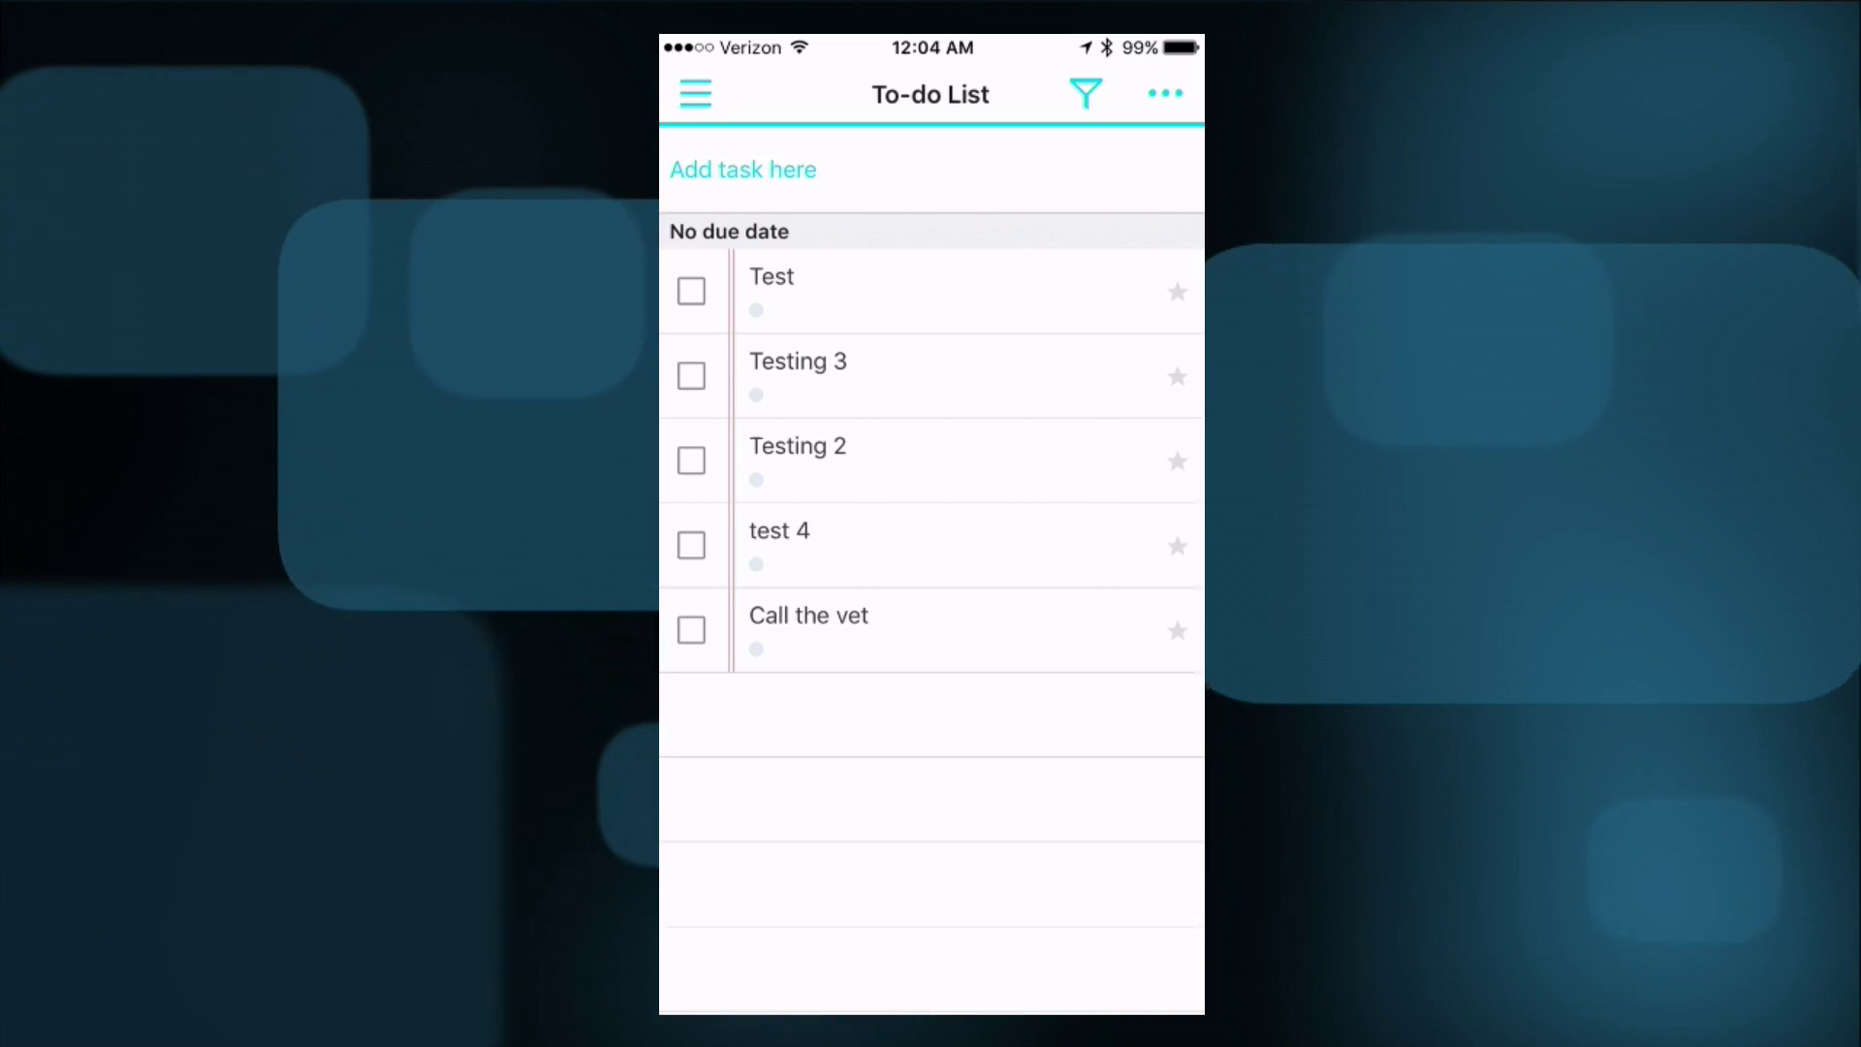
click(691, 630)
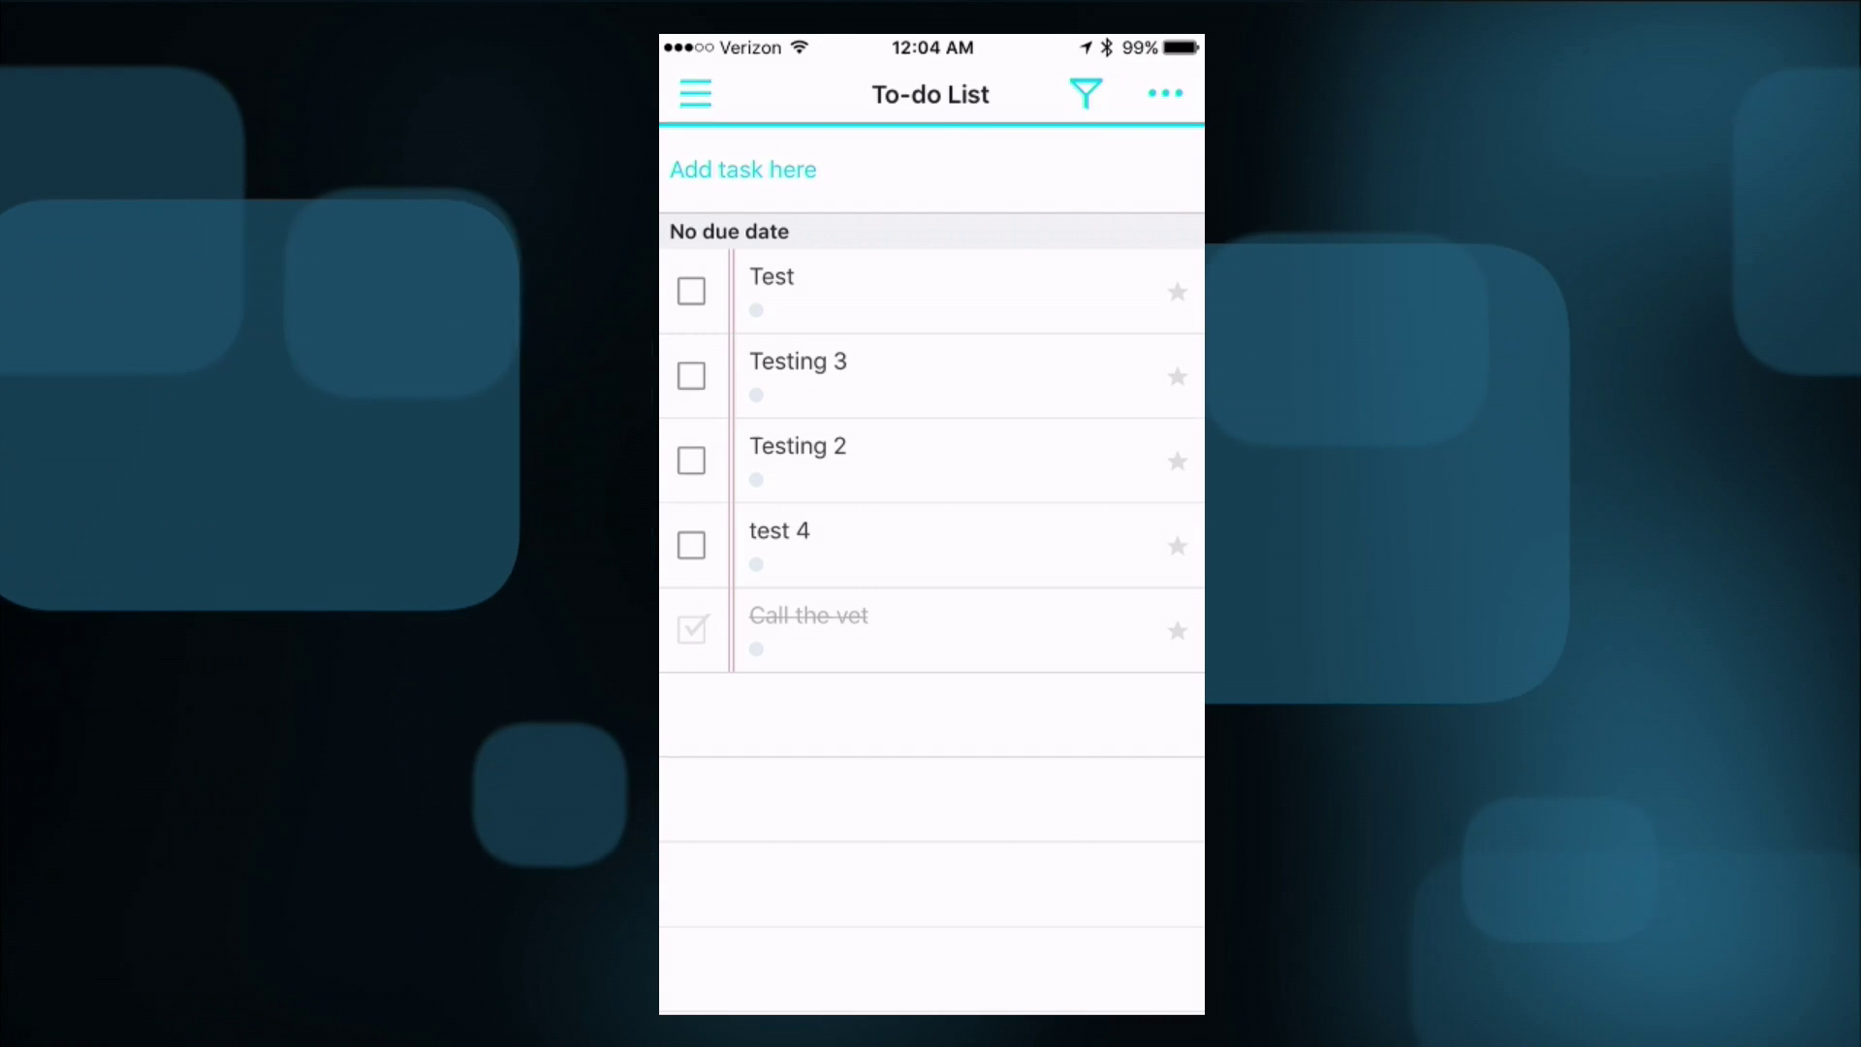
click(695, 94)
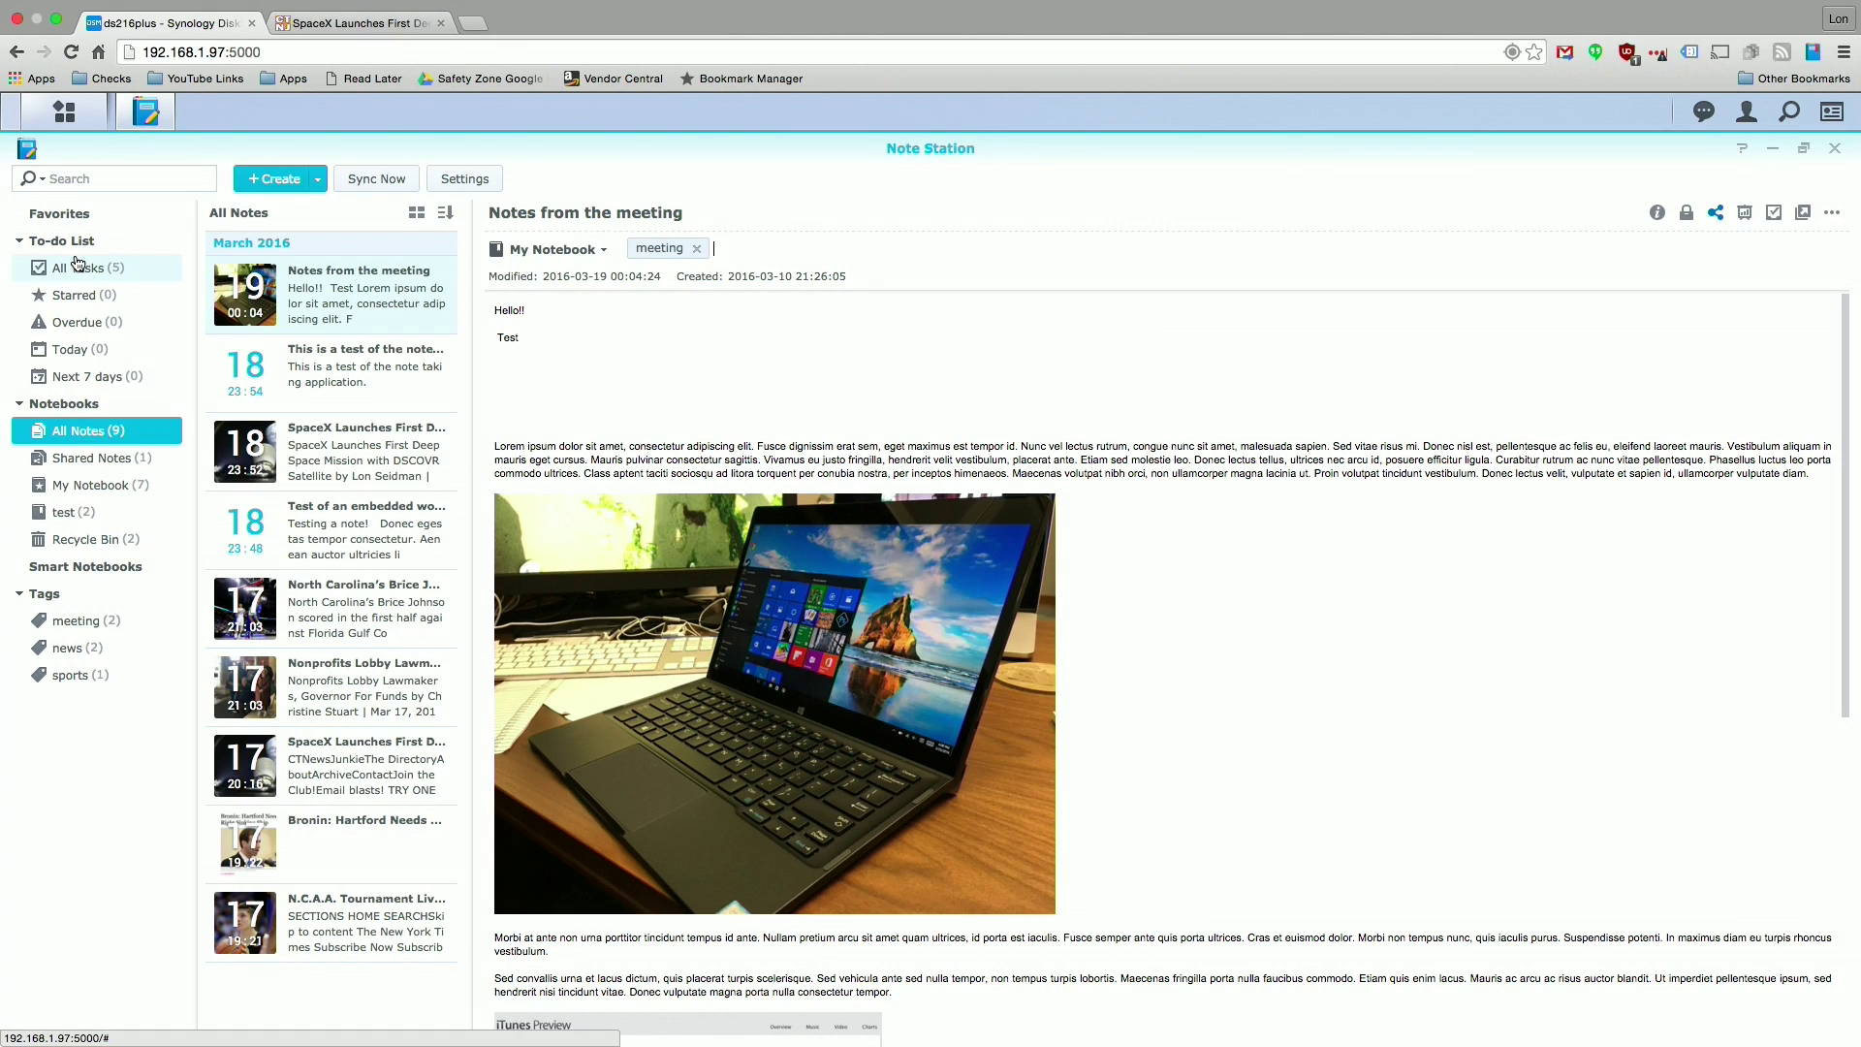
click(95, 272)
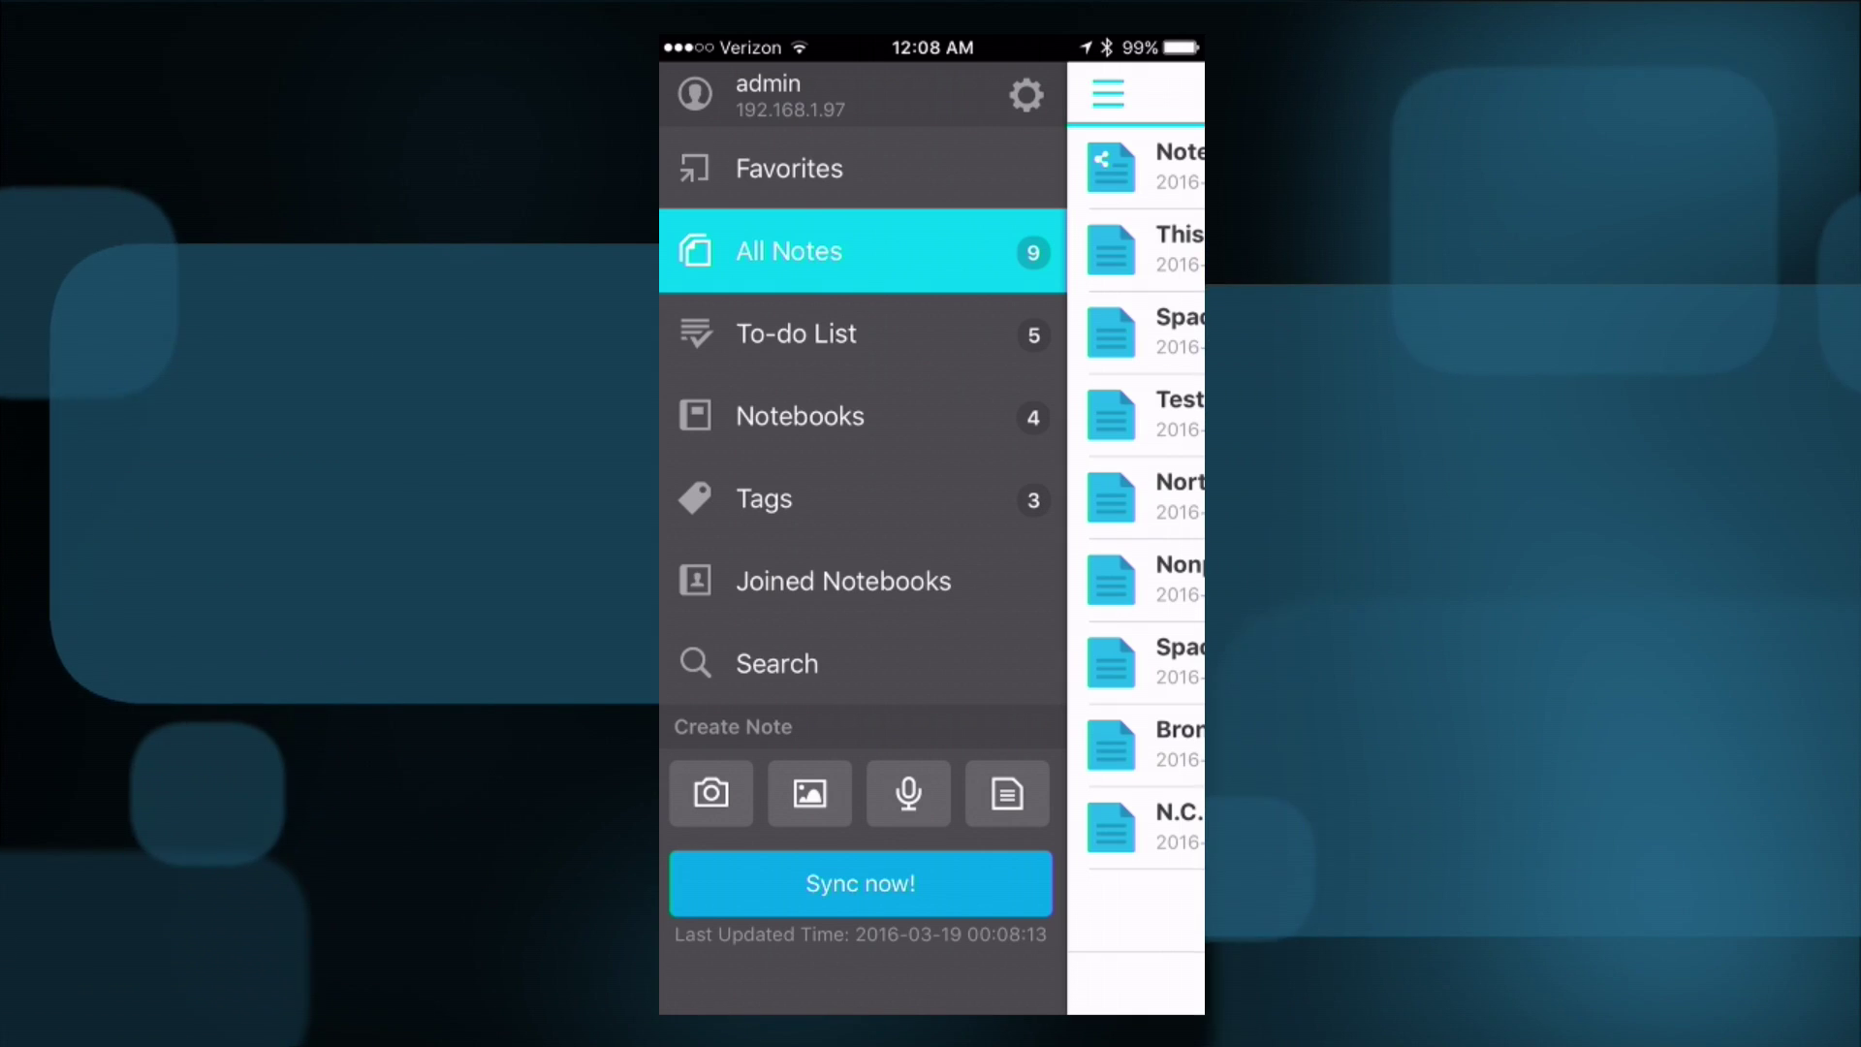
Create a photo note on the phone, then add "test text" below its picture in Note Station in the browser and sync
click(710, 793)
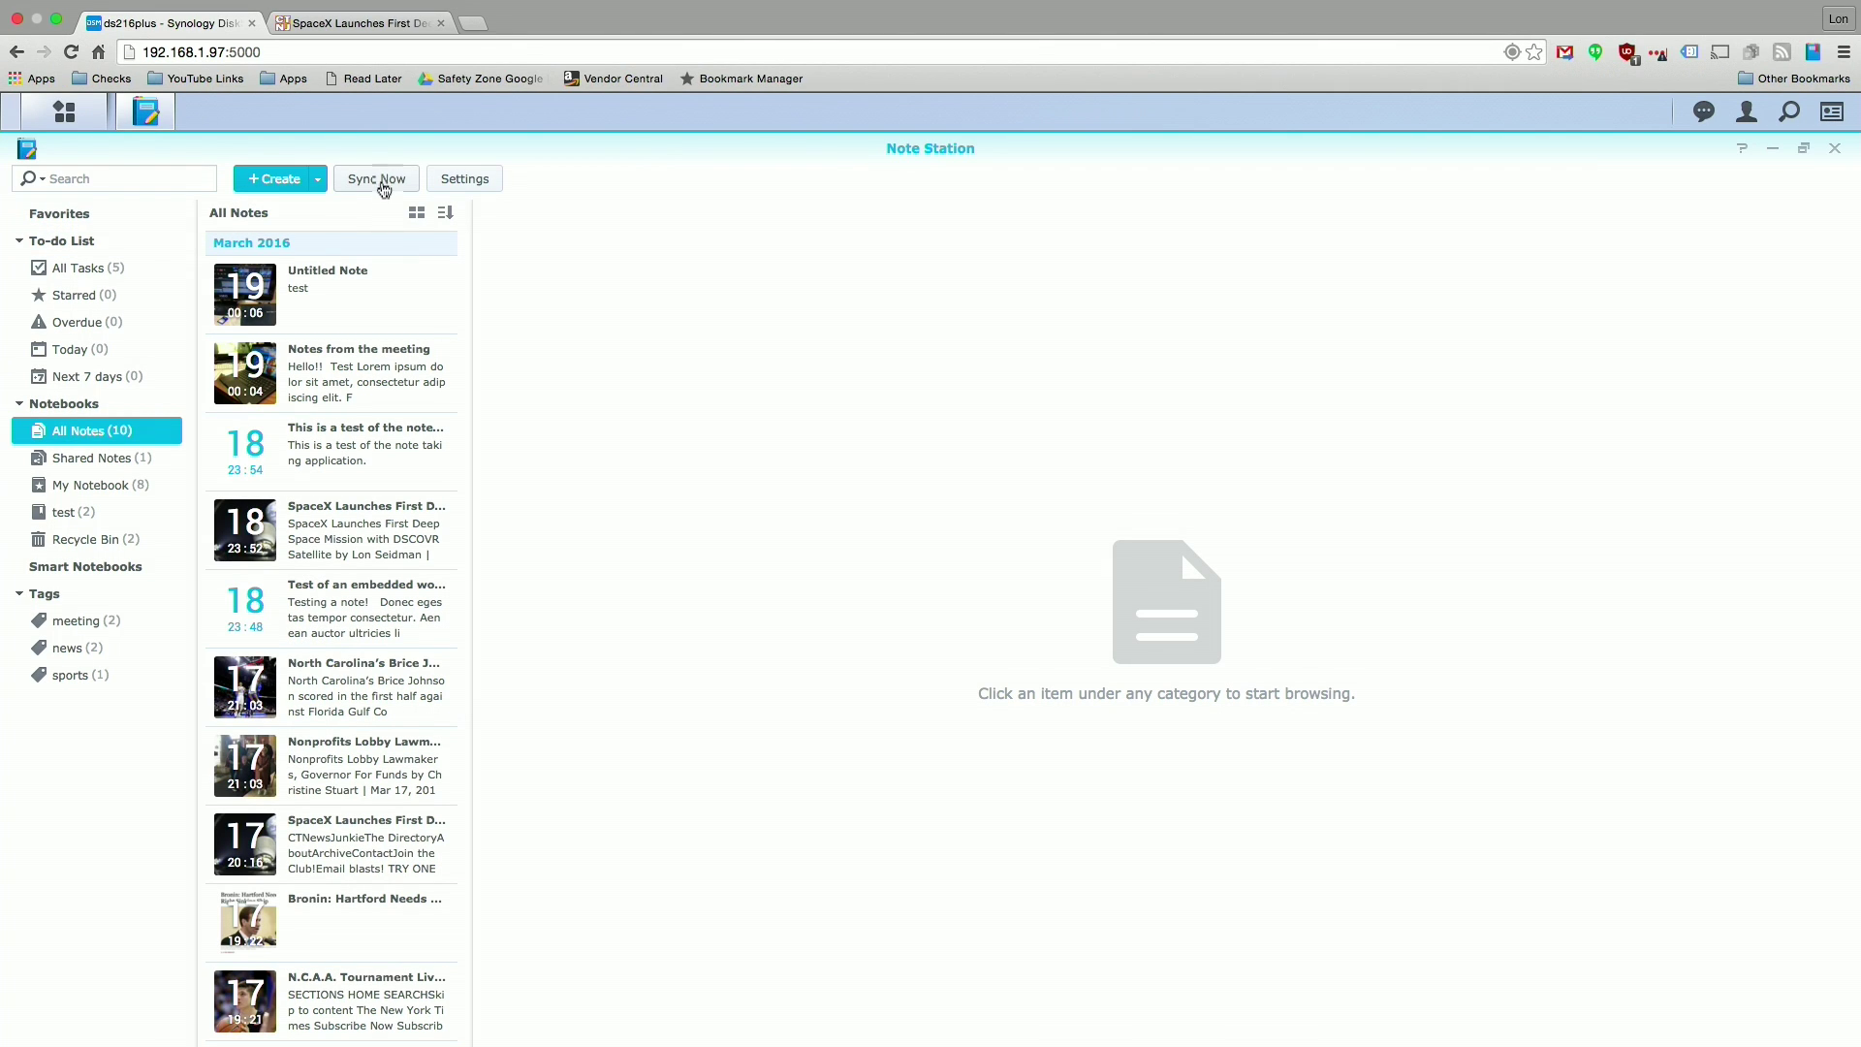
click(354, 303)
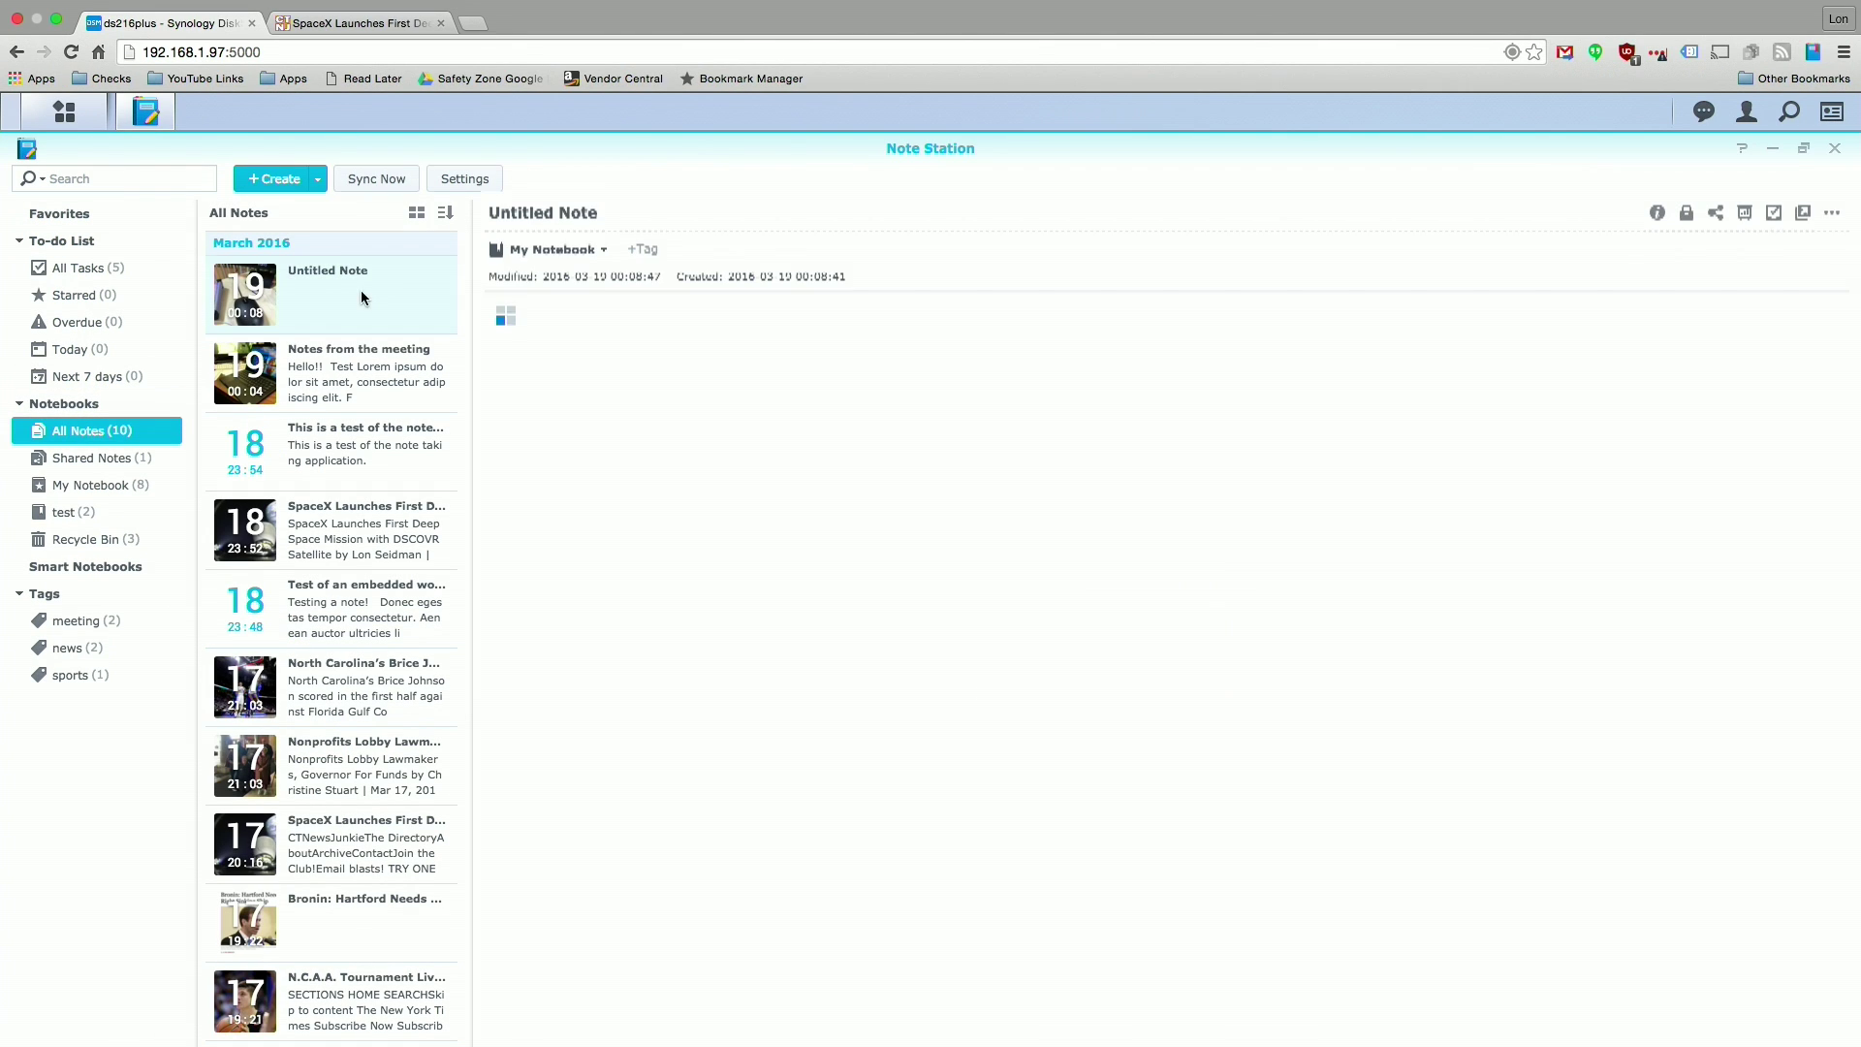
click(891, 572)
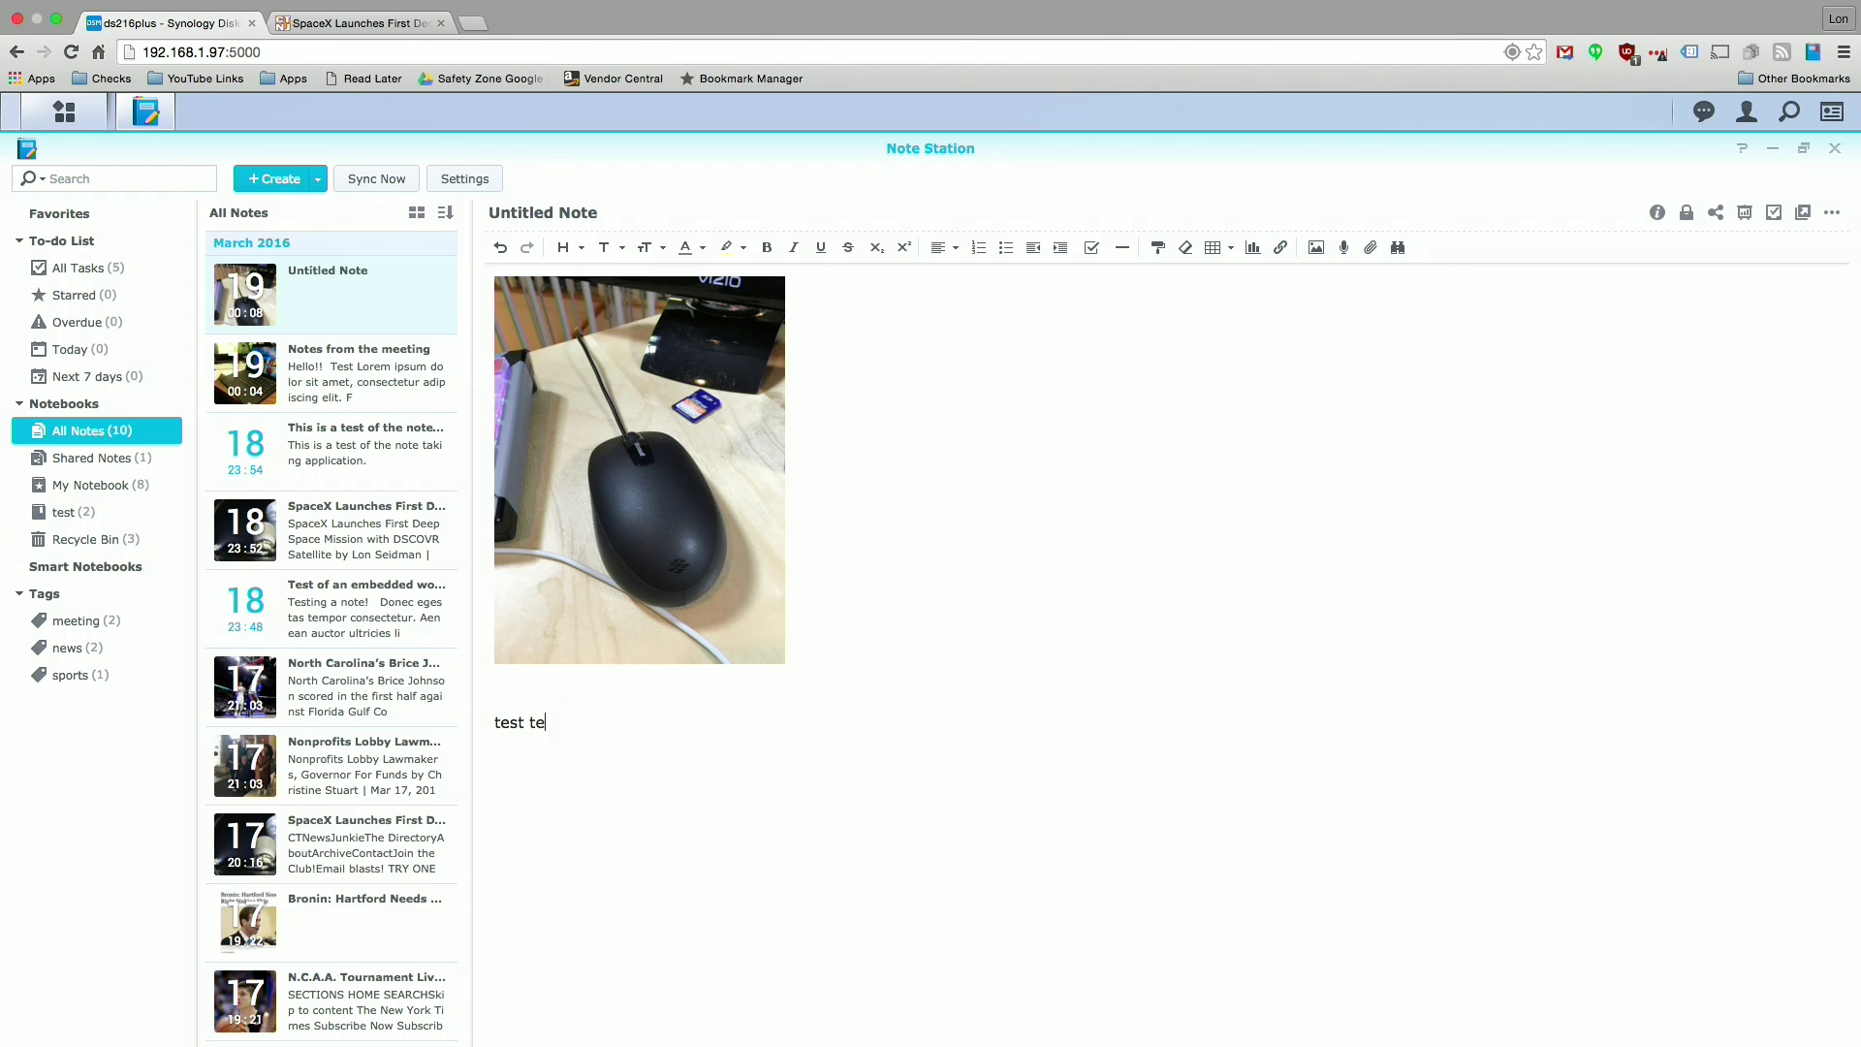
click(405, 182)
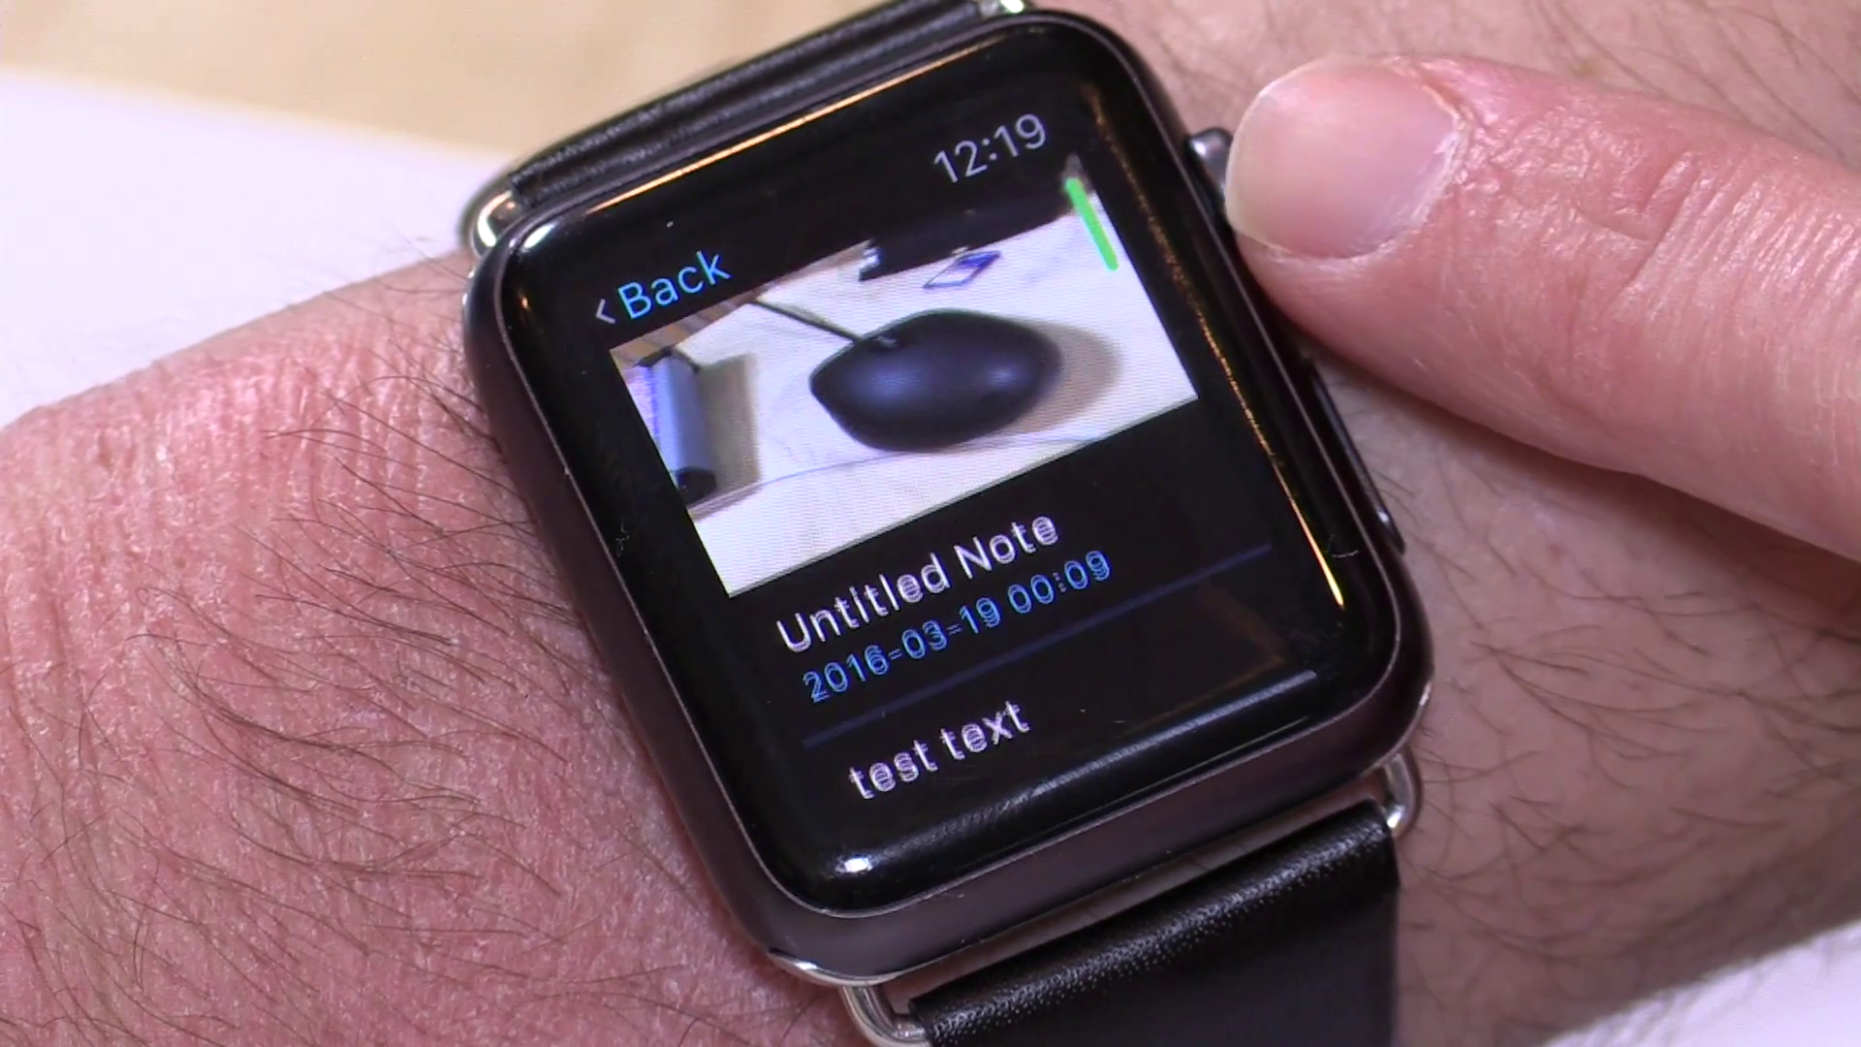
click(669, 283)
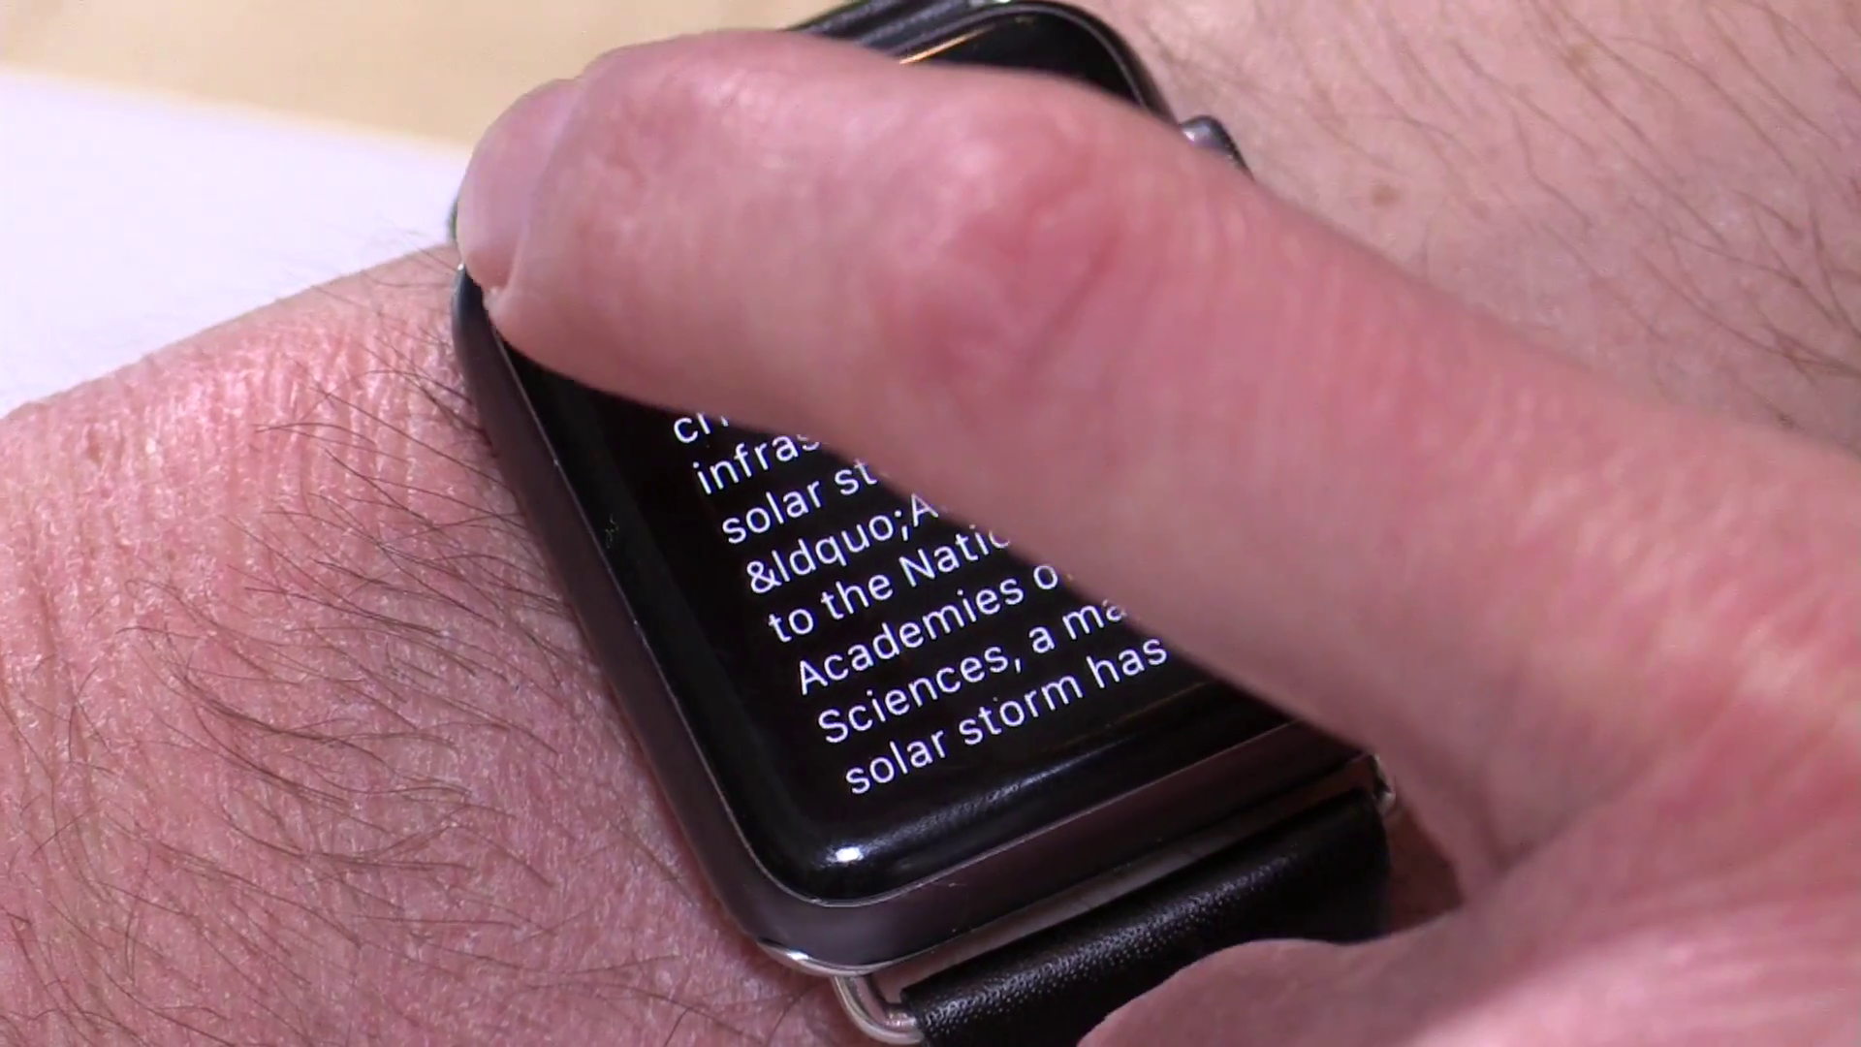
click(581, 310)
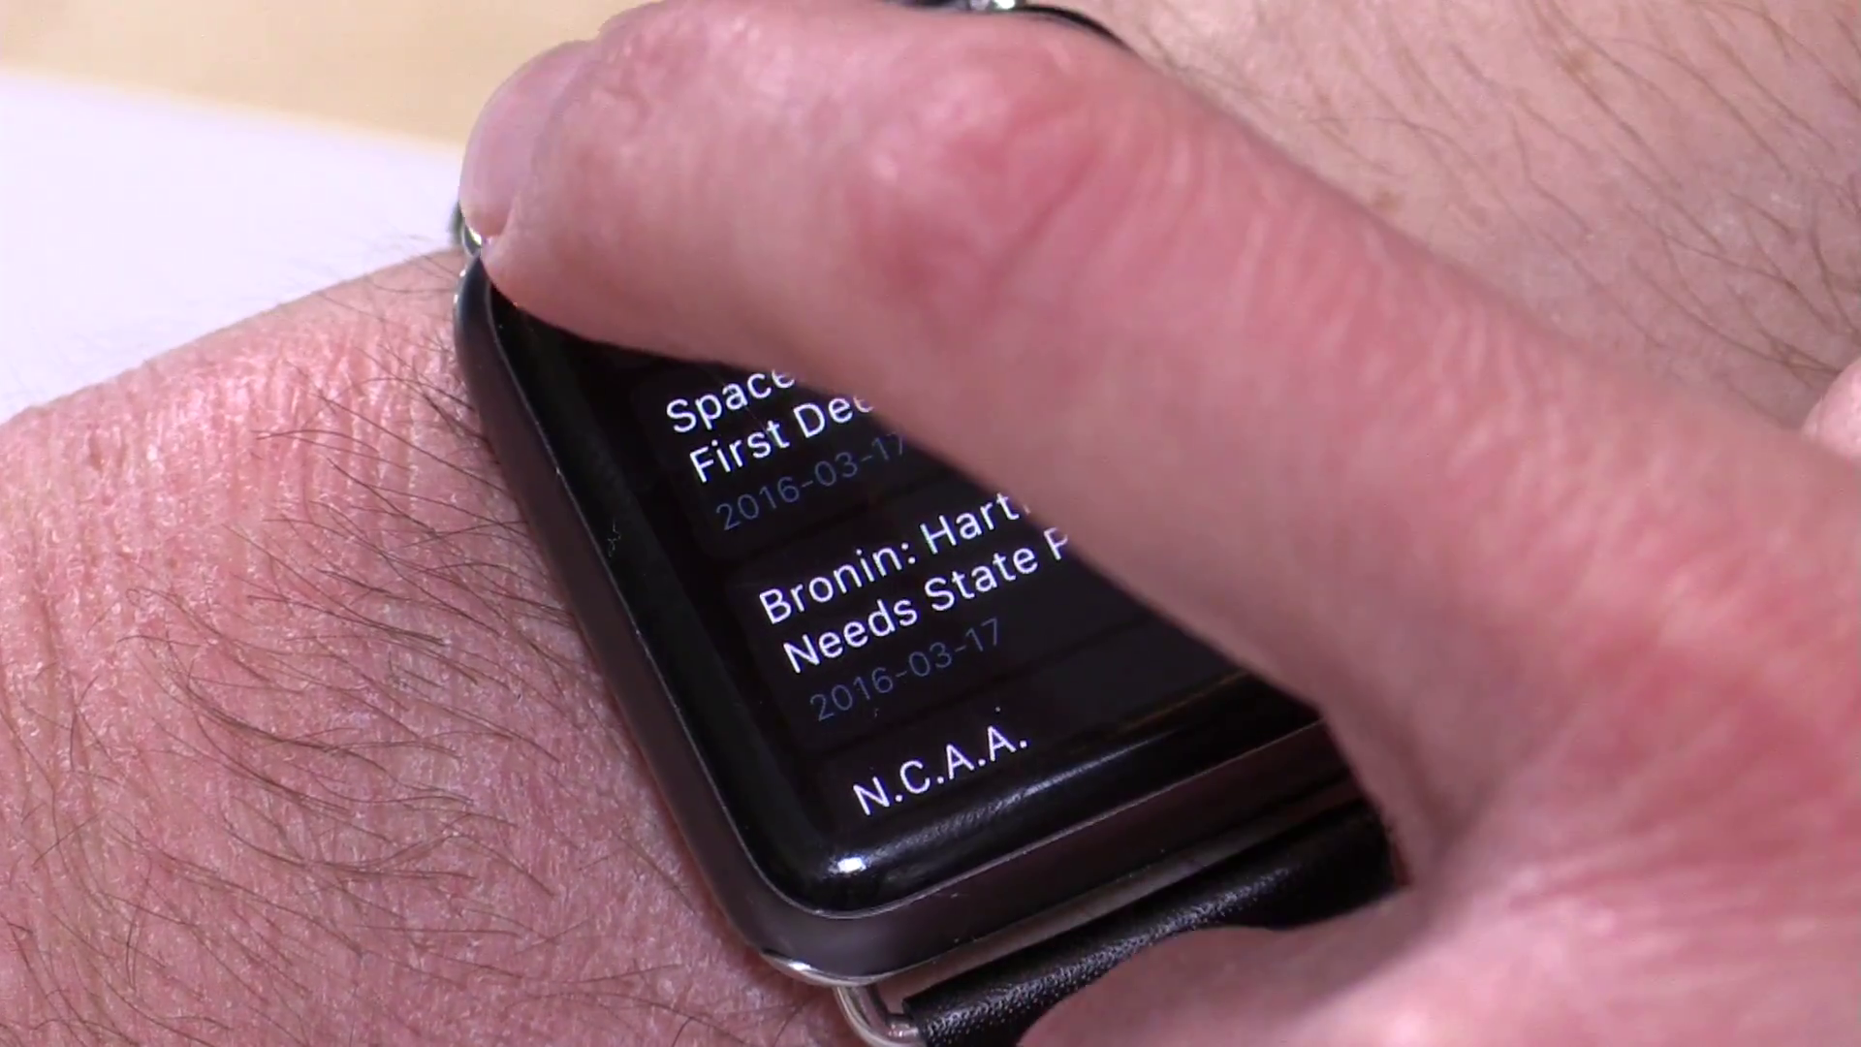
scroll(931, 523, down, 5)
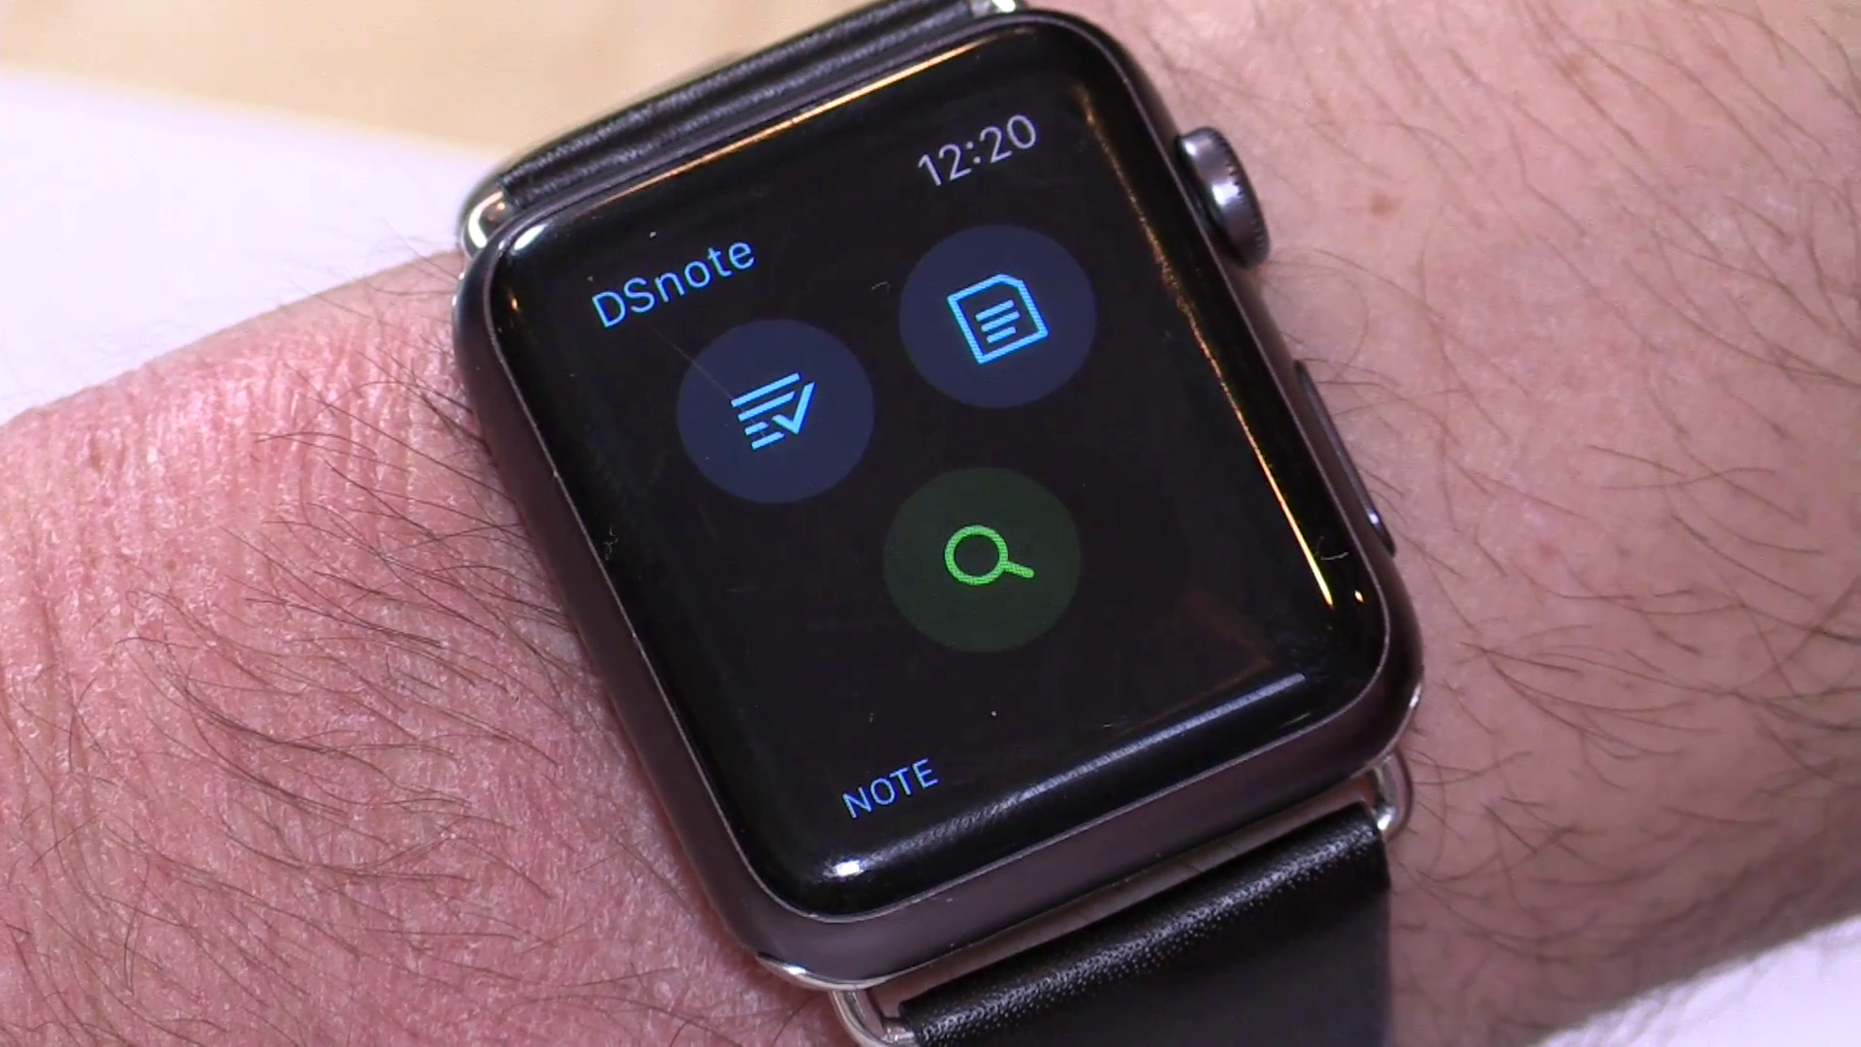
click(766, 427)
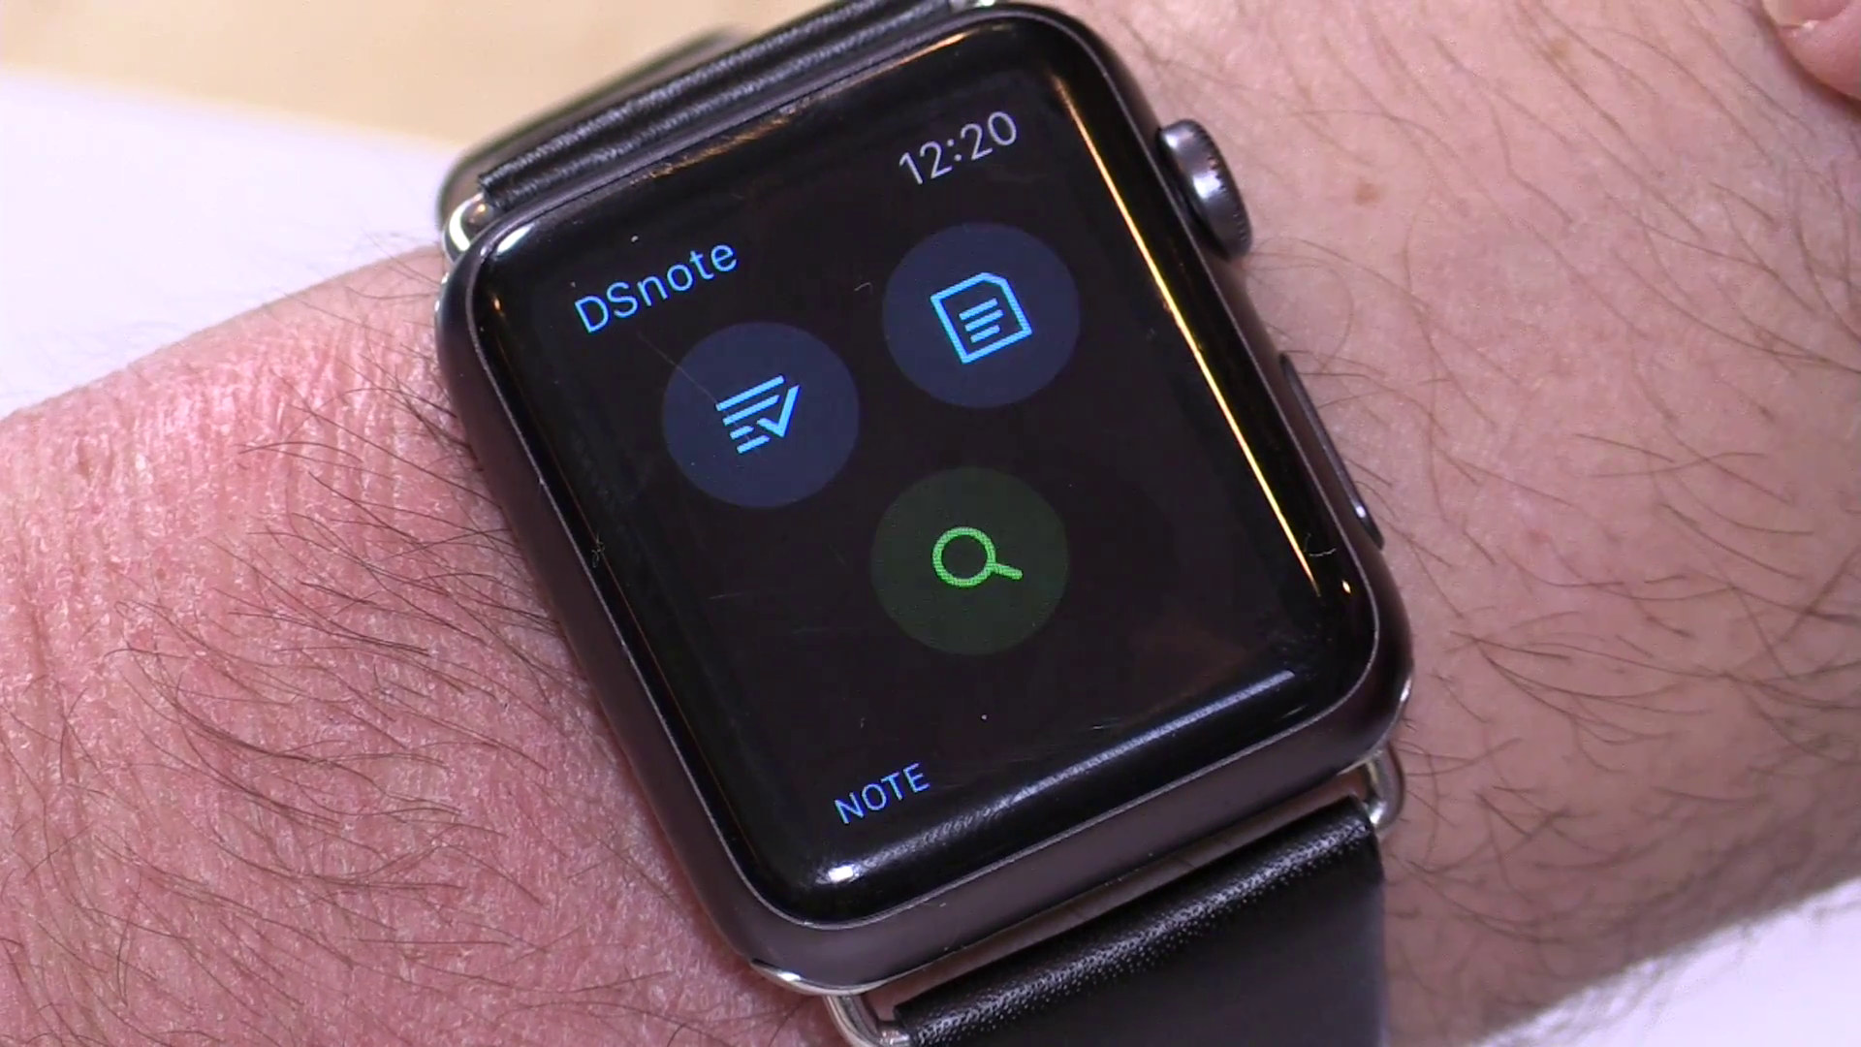
click(761, 415)
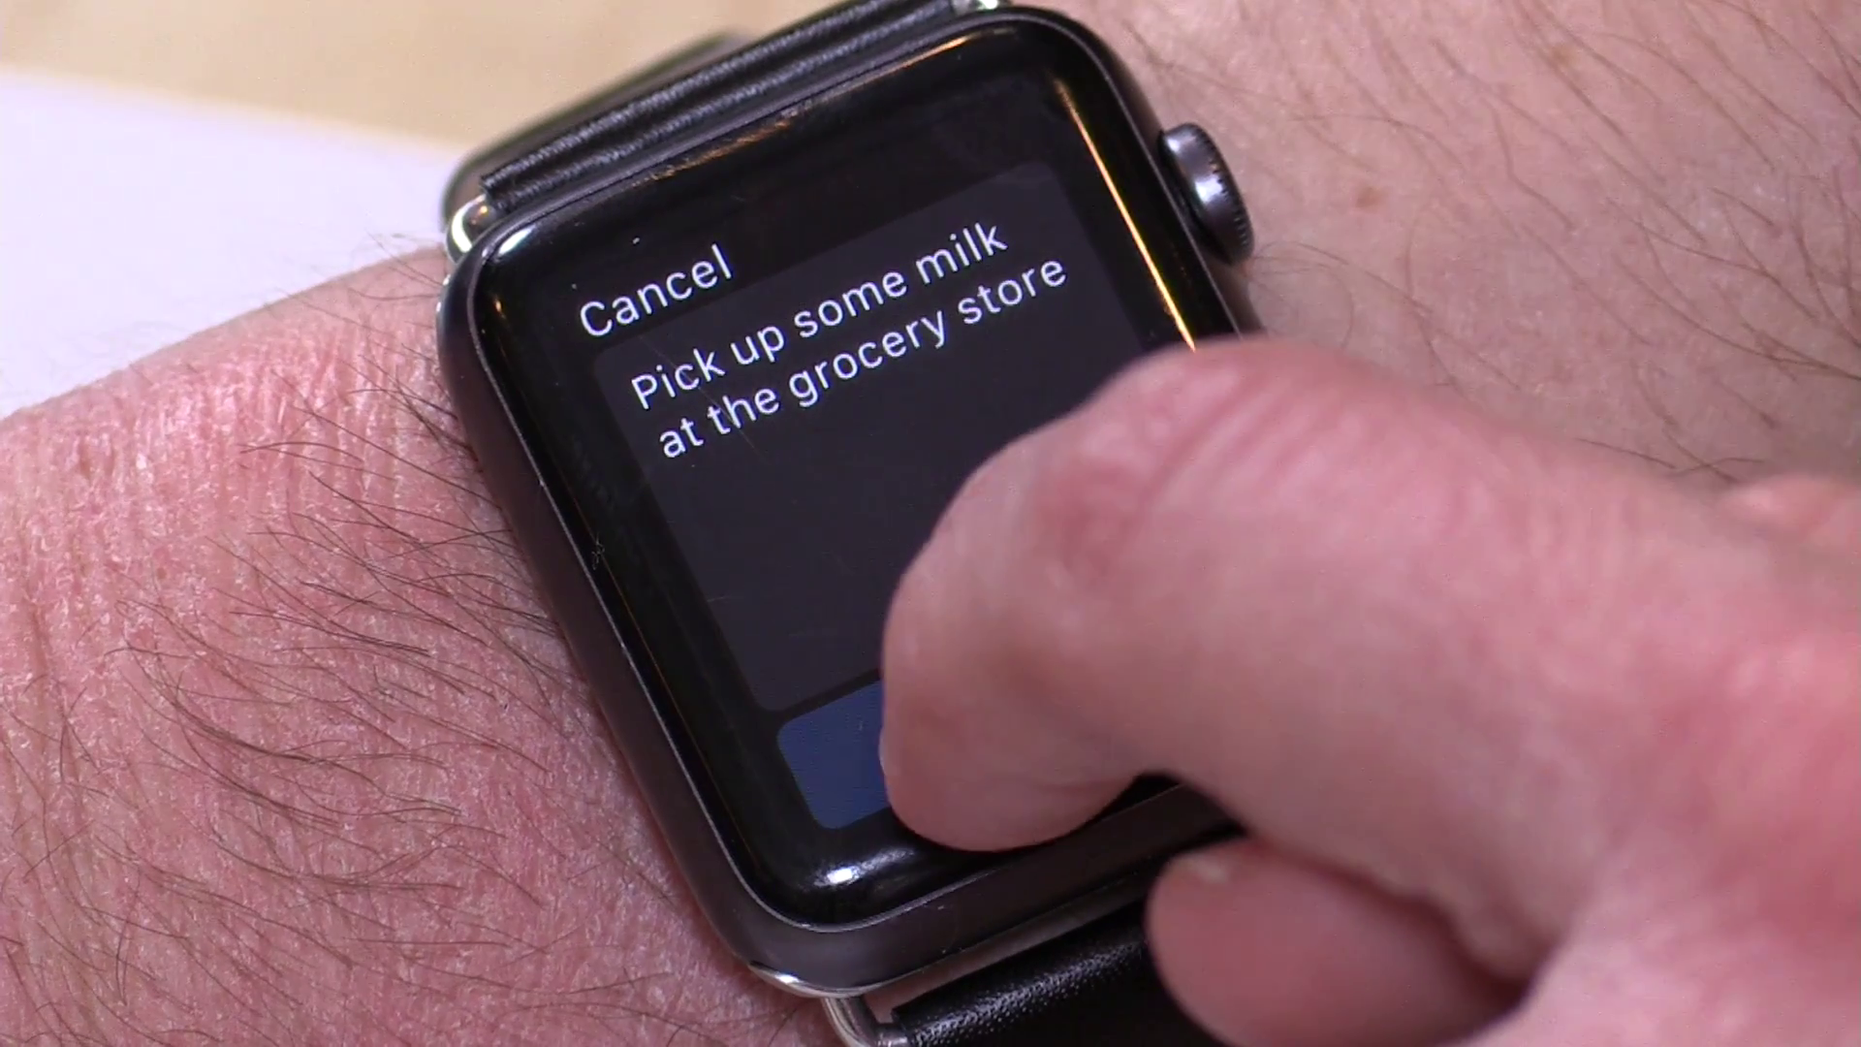
click(852, 760)
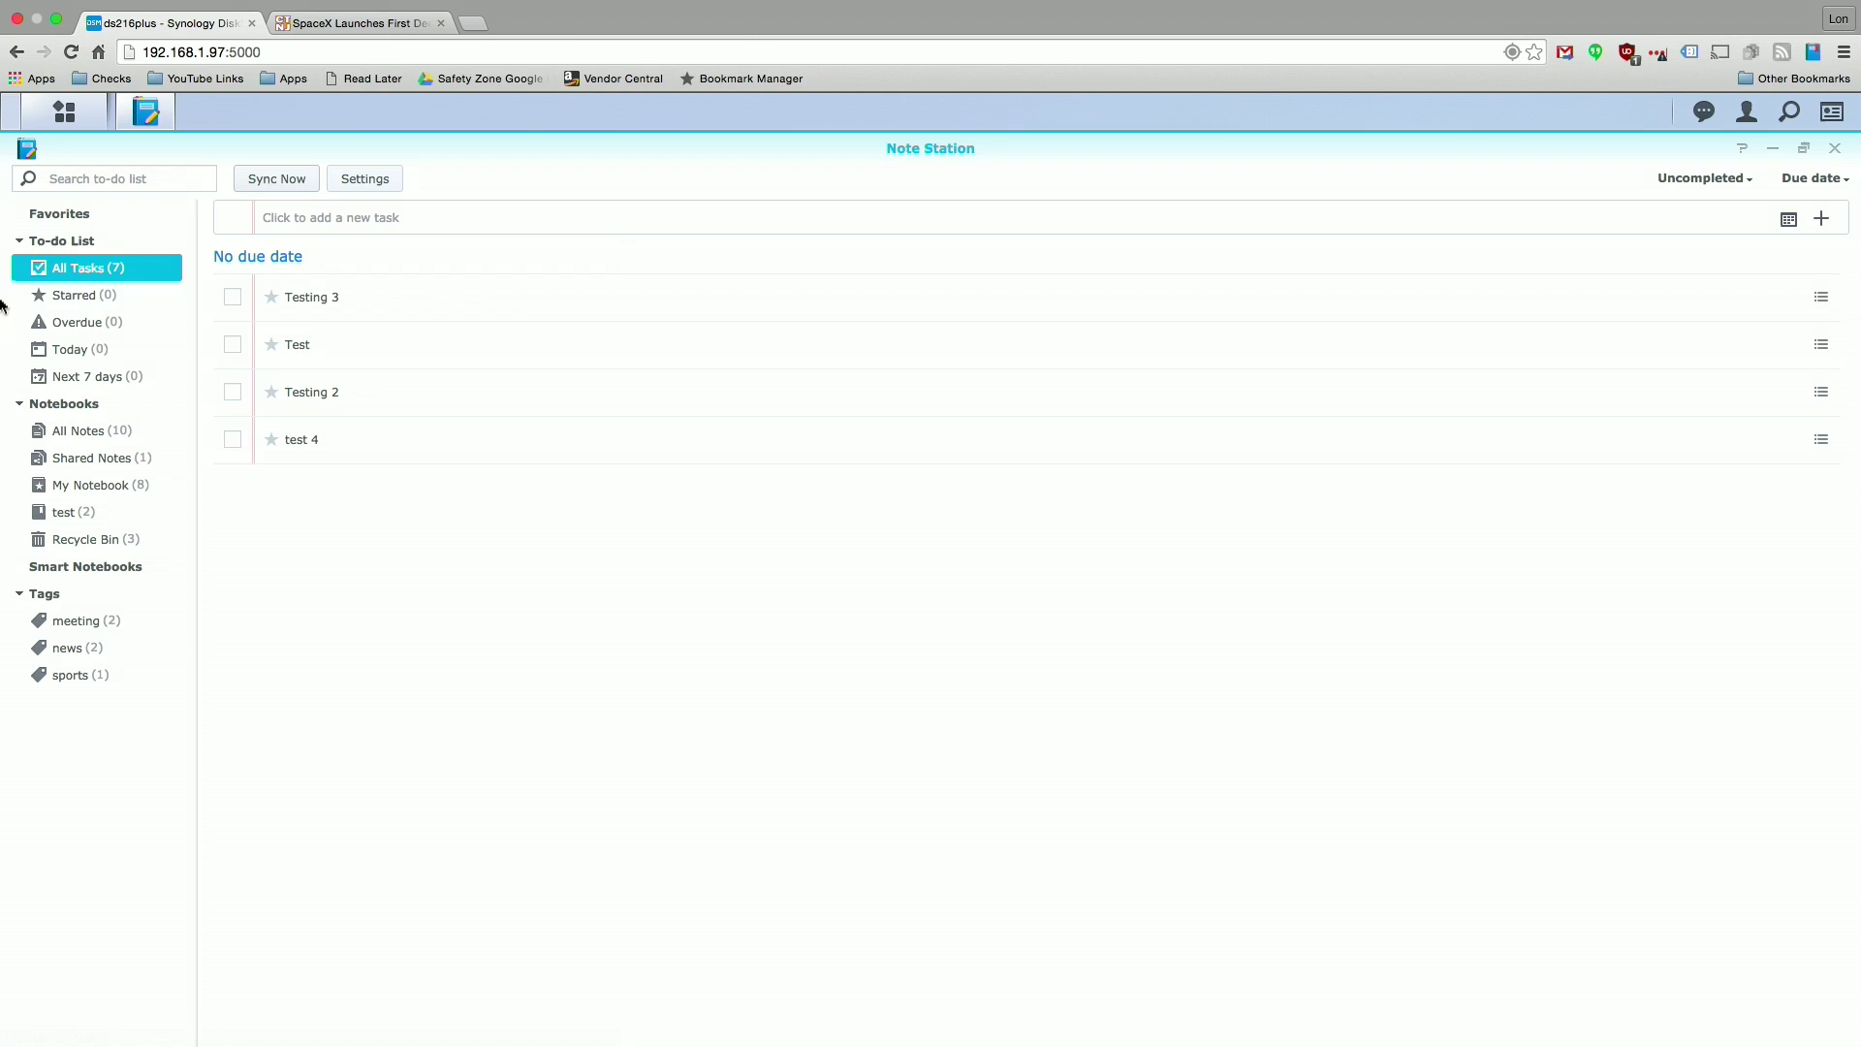
Sync the to-do tasks in Note Station in the browser
click(263, 191)
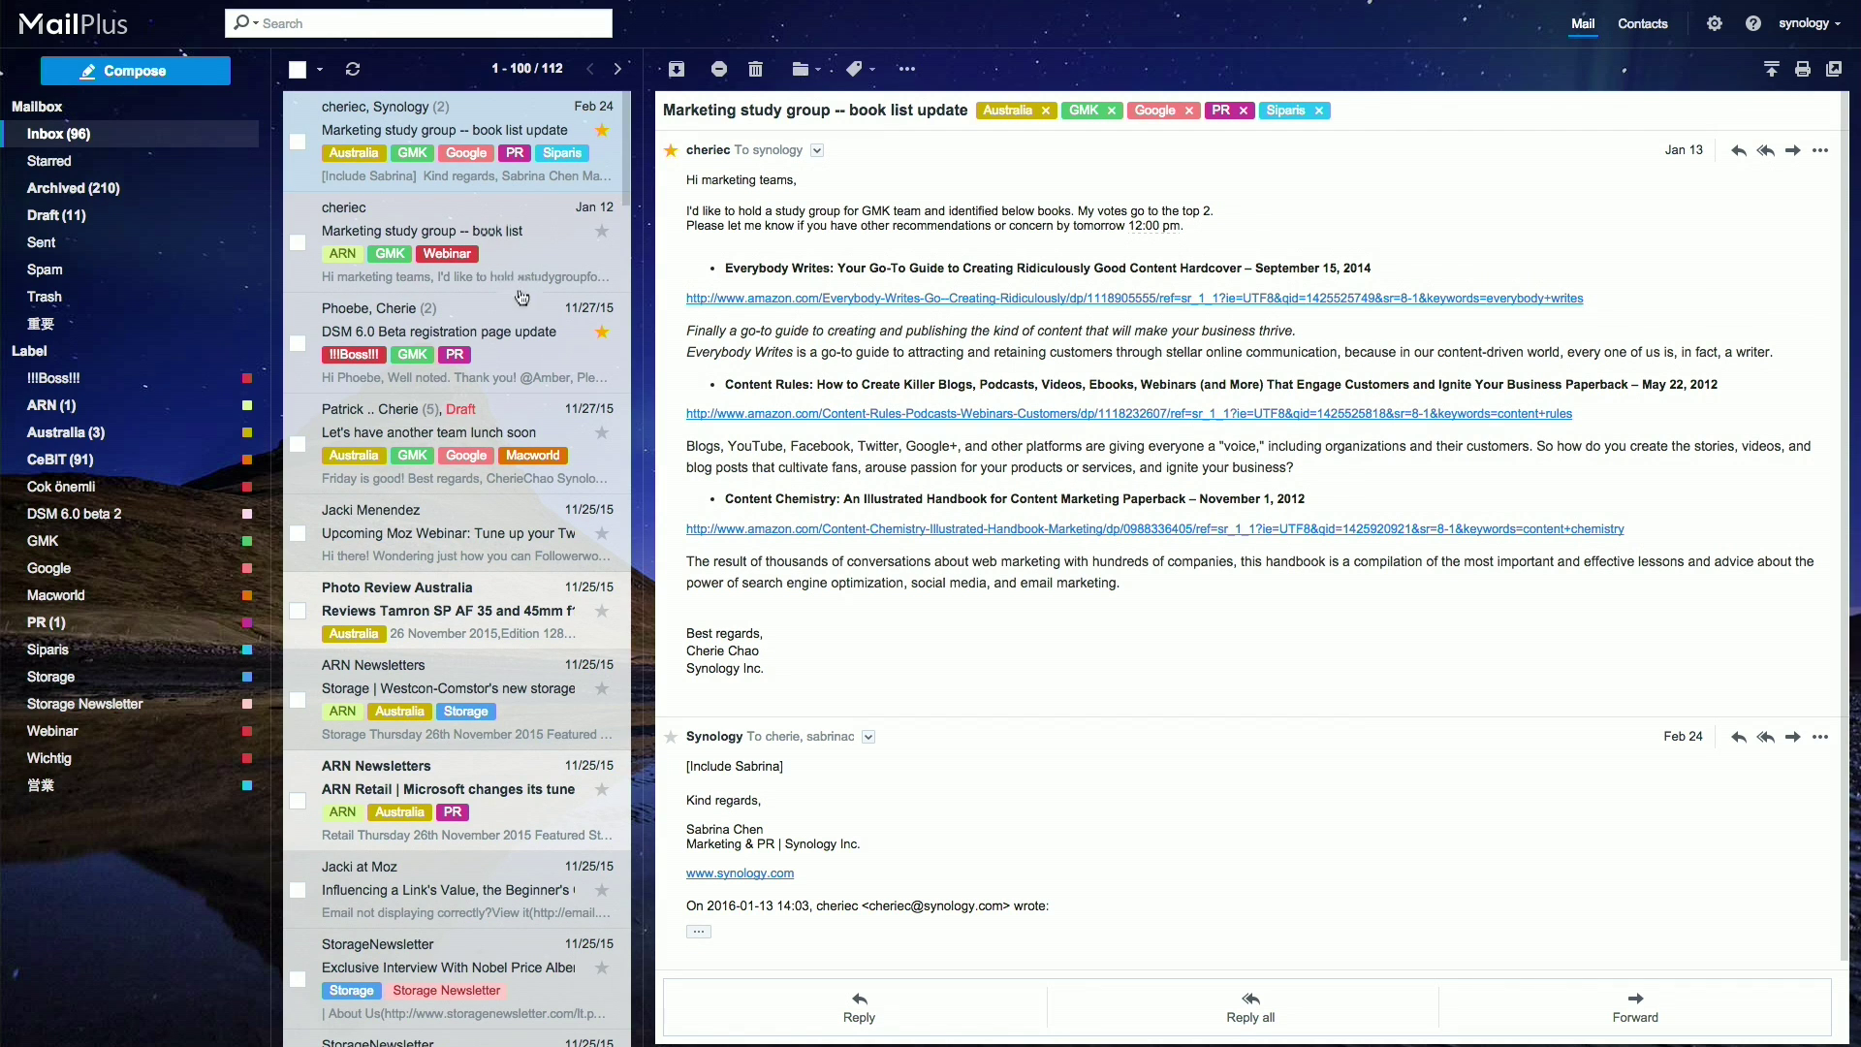
Switch to MailPlus, open the conversation "Let's have another team lunch soon" and expand its second and third messages
click(515, 322)
click(496, 407)
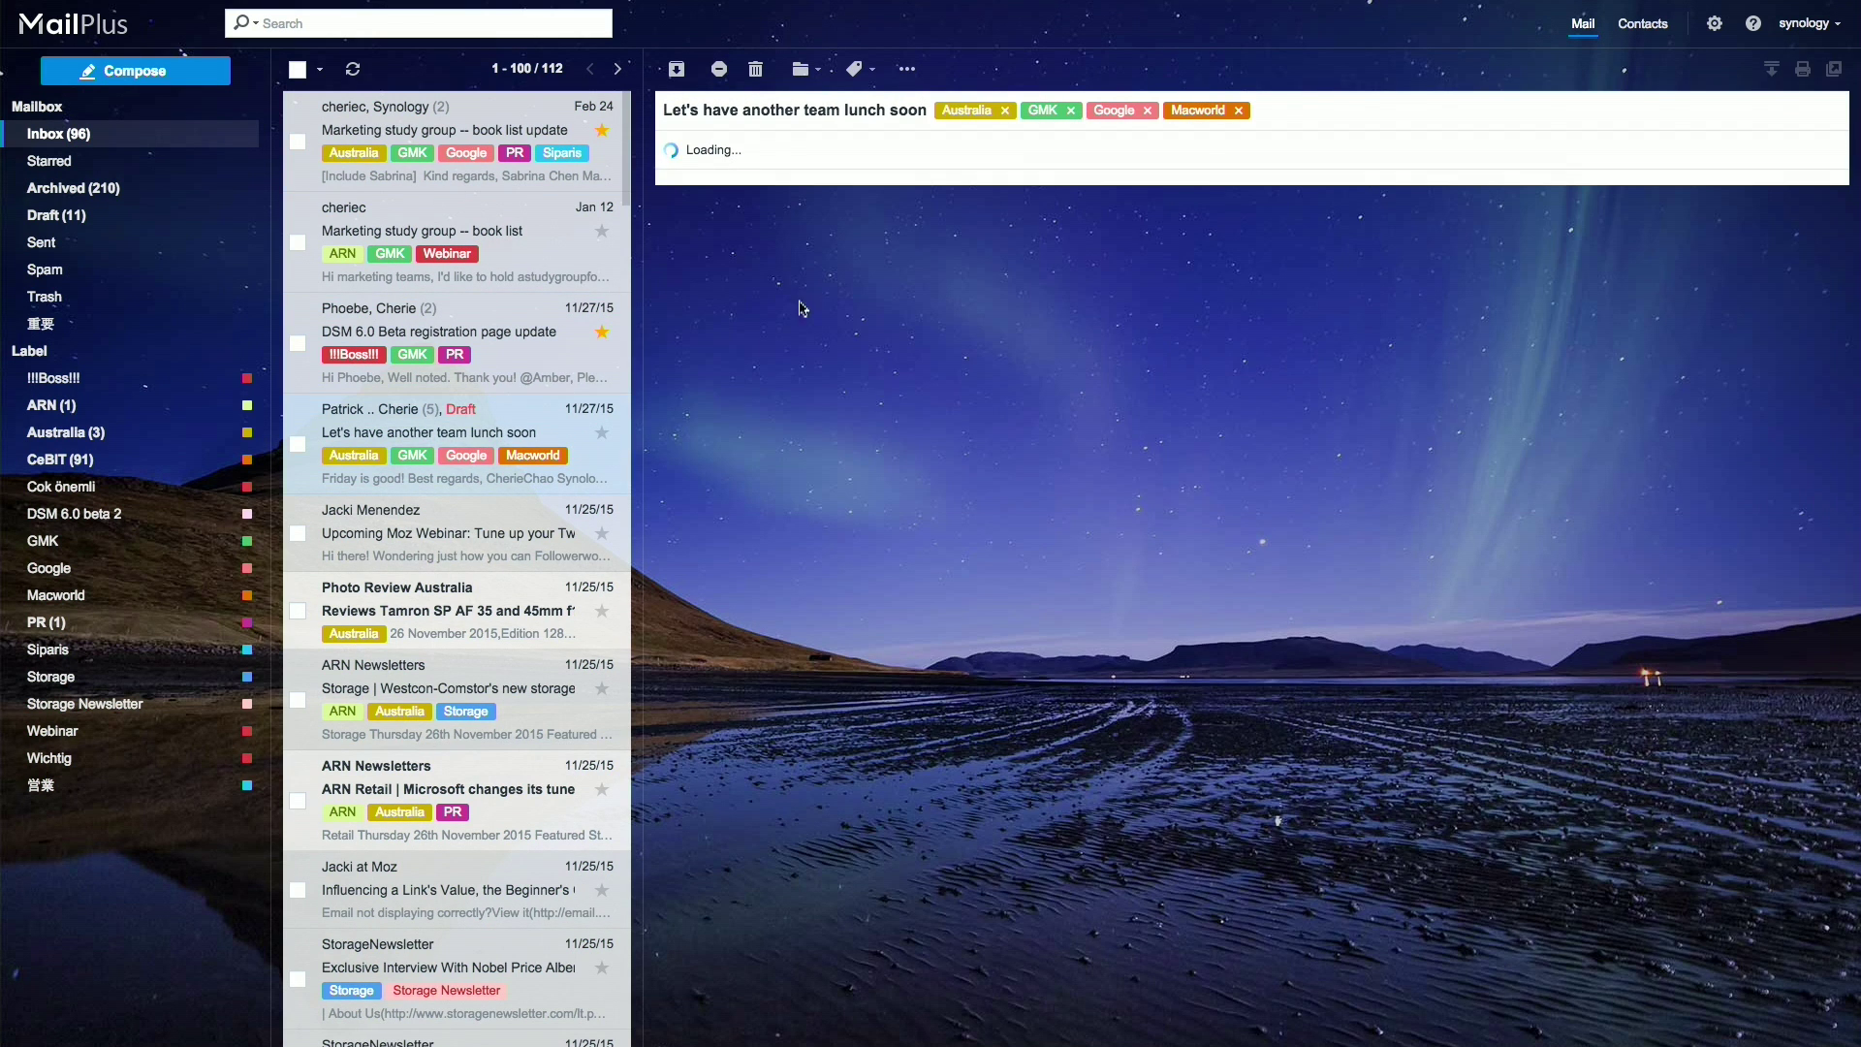
click(942, 194)
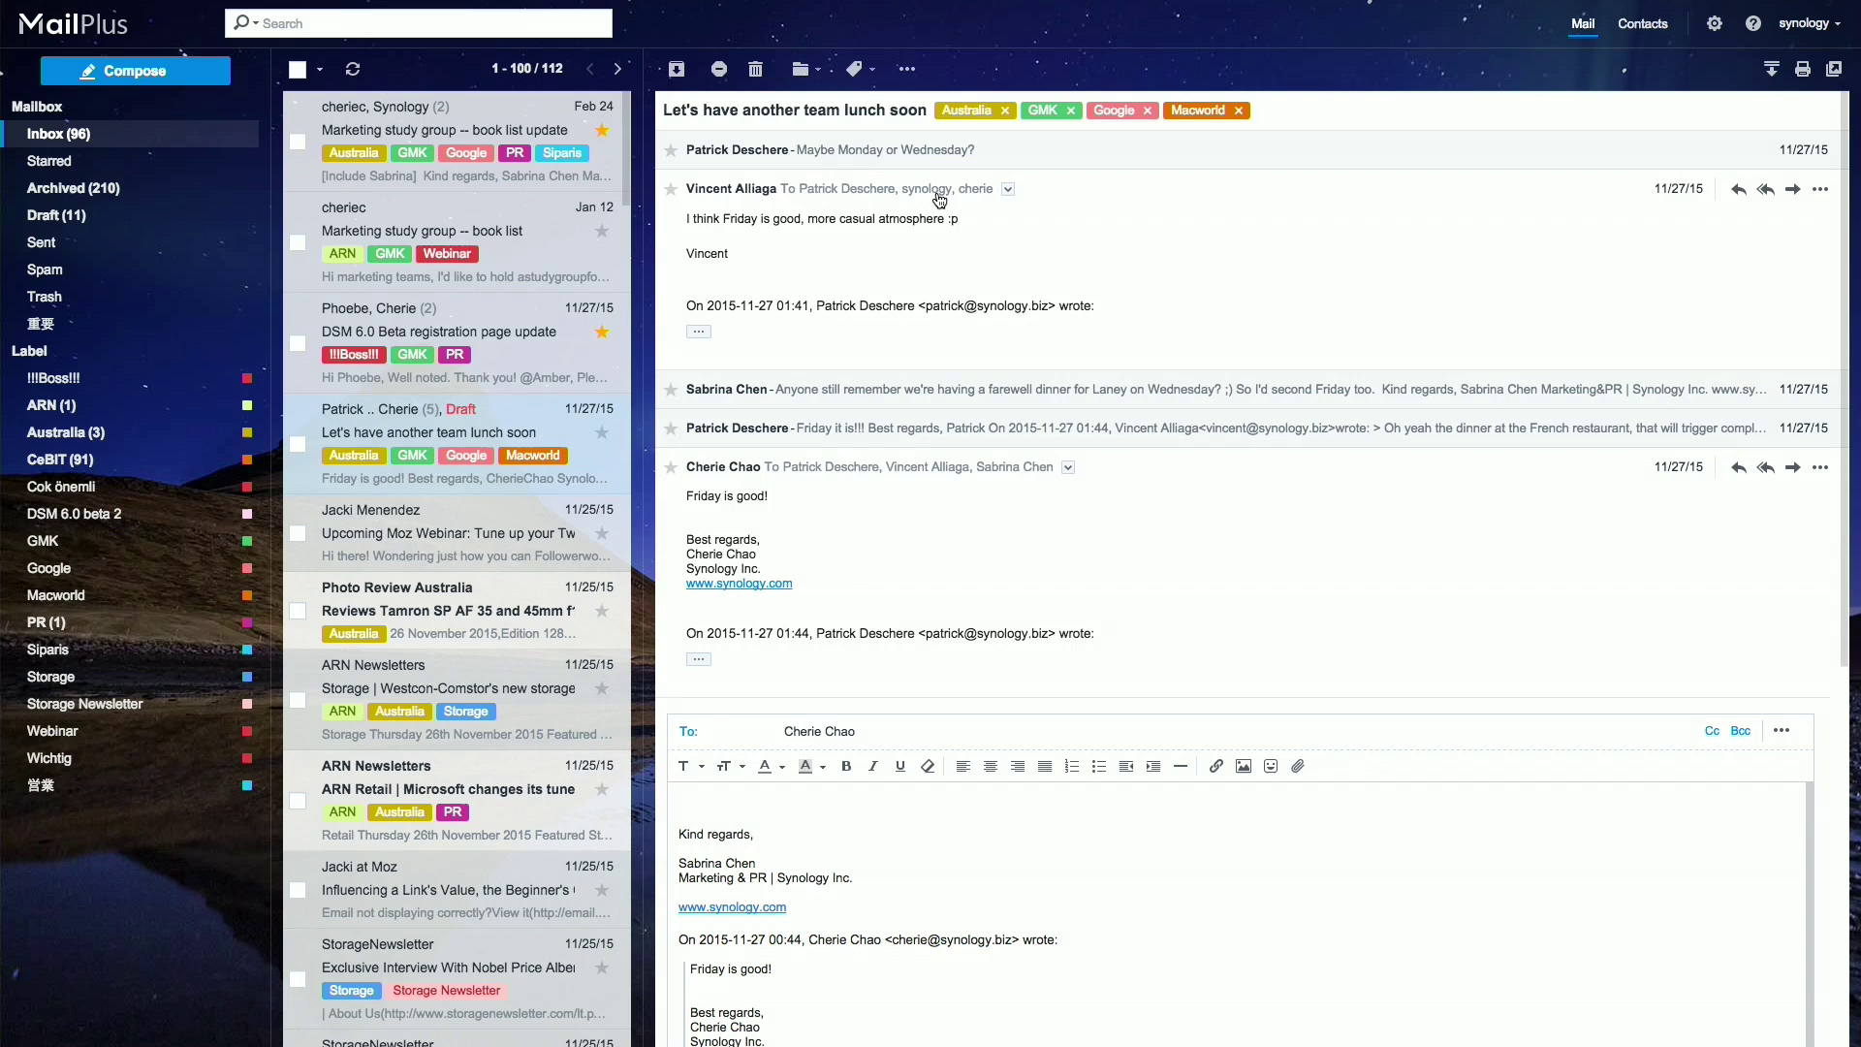
click(969, 400)
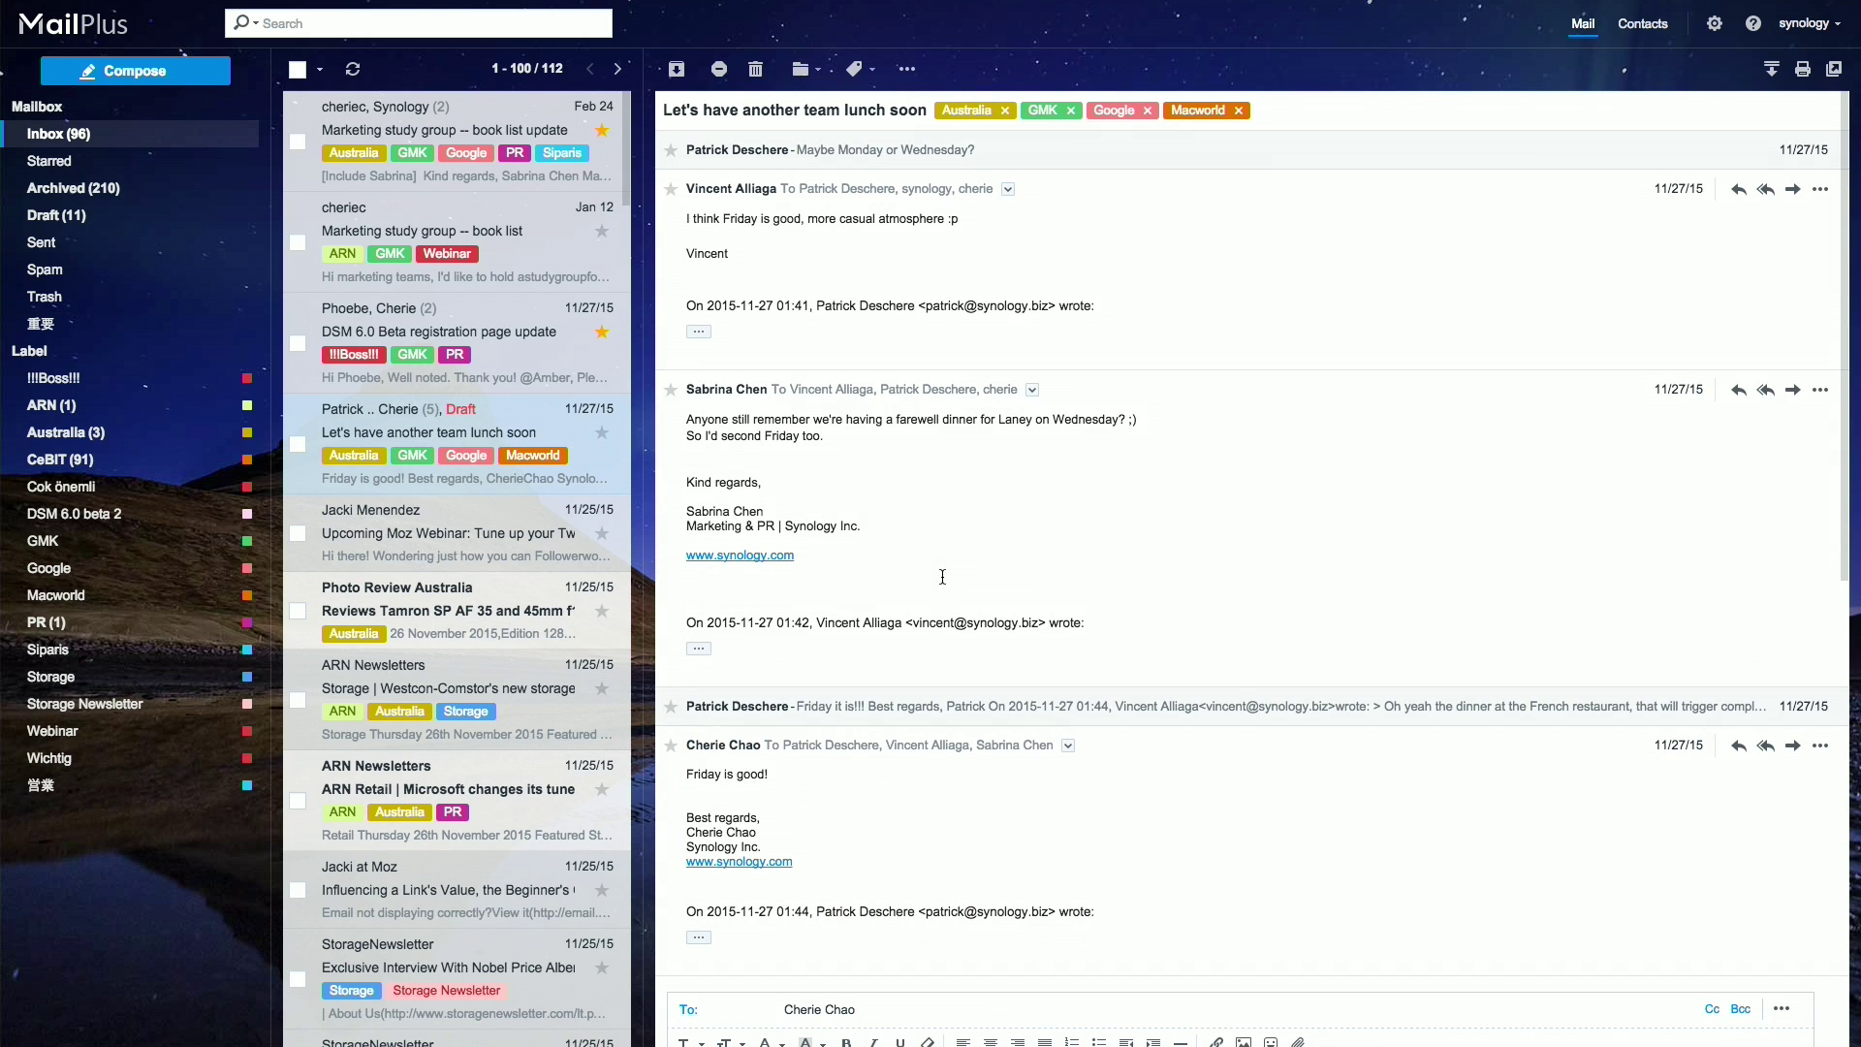
Run an advanced mail search across all mailboxes and labels for the keyword "synology"
click(244, 22)
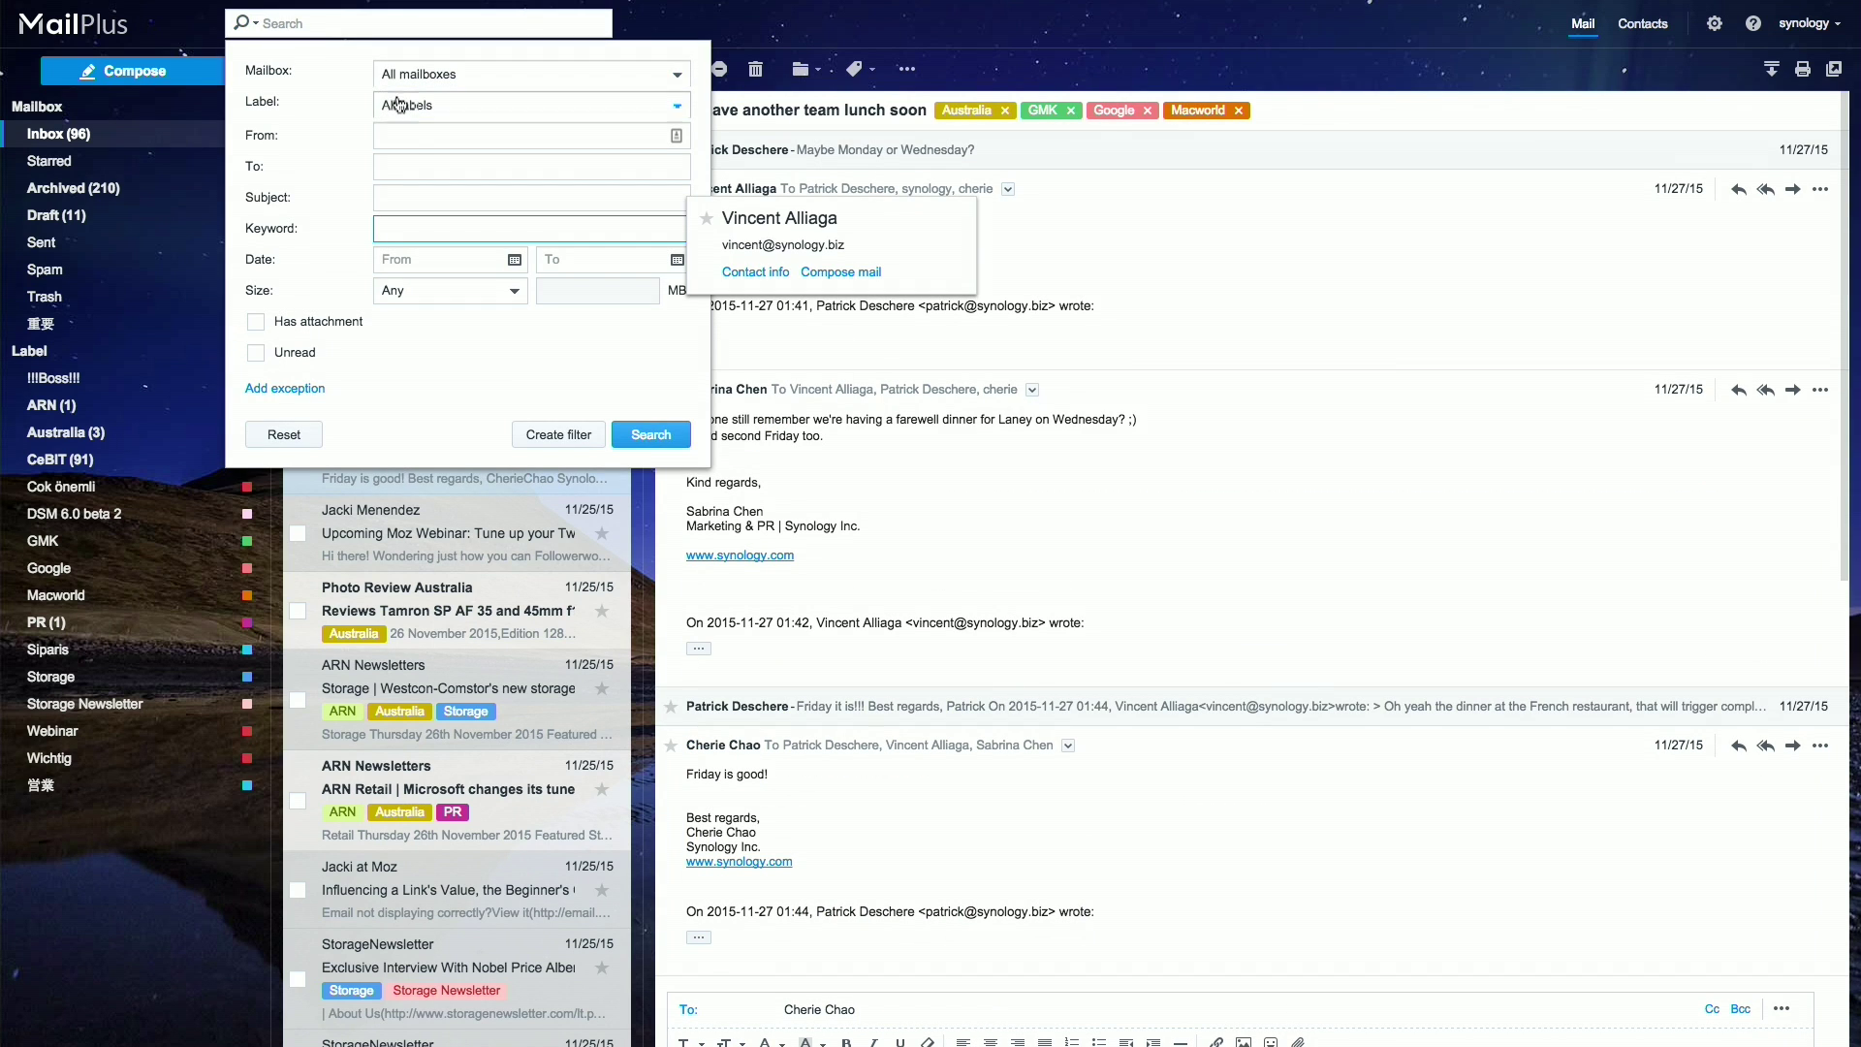
click(396, 232)
text(s)
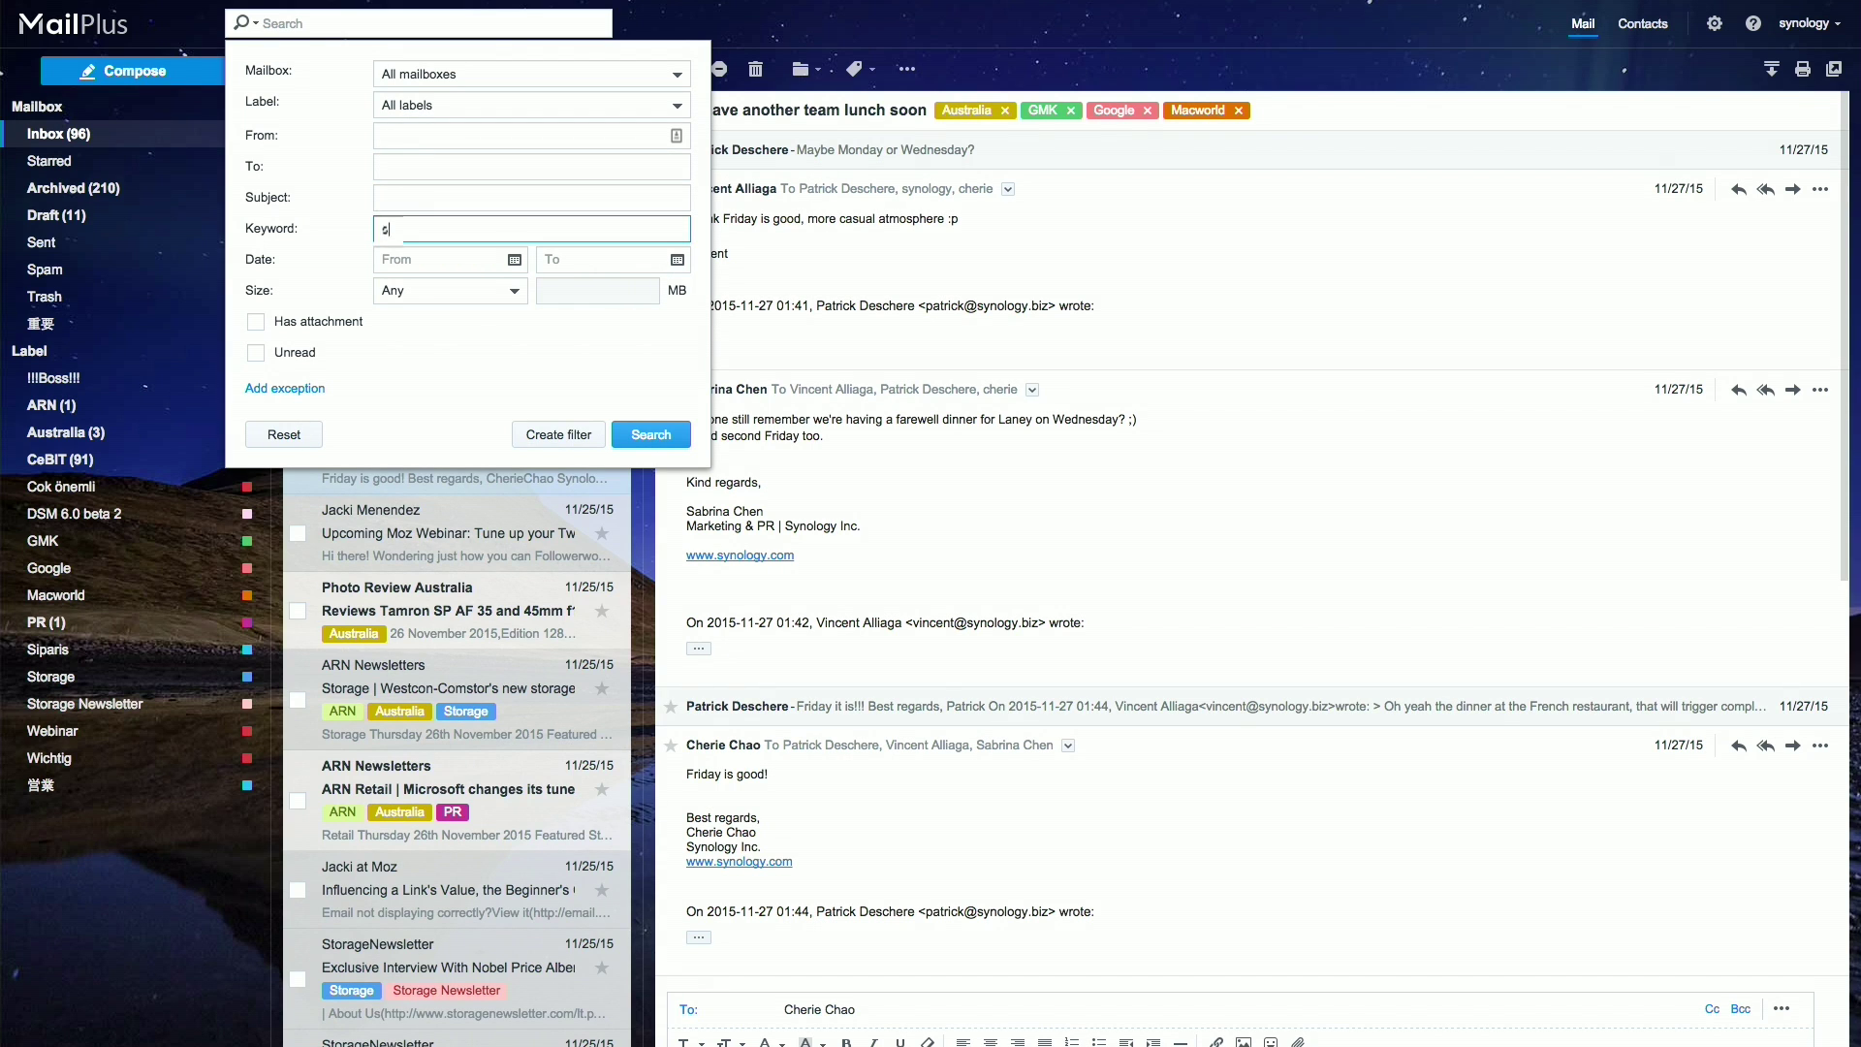
text(ynology)
key(Return)
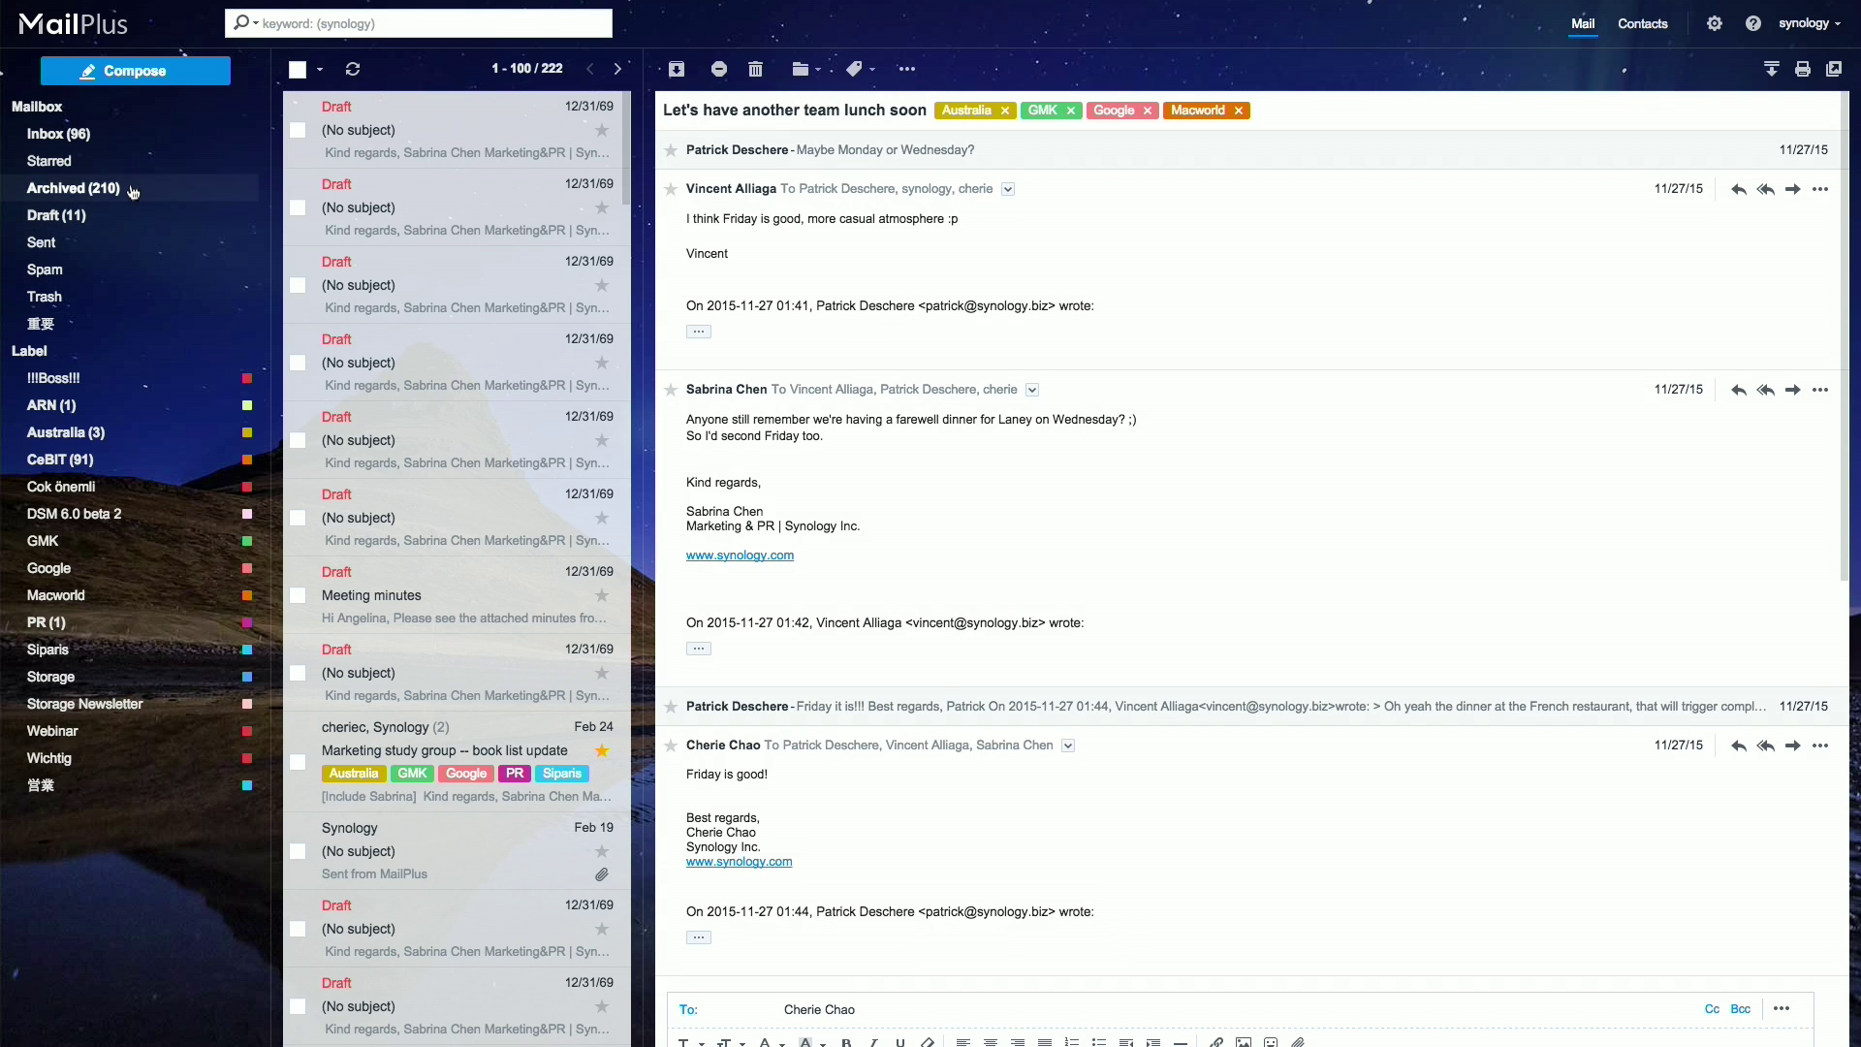
click(90, 114)
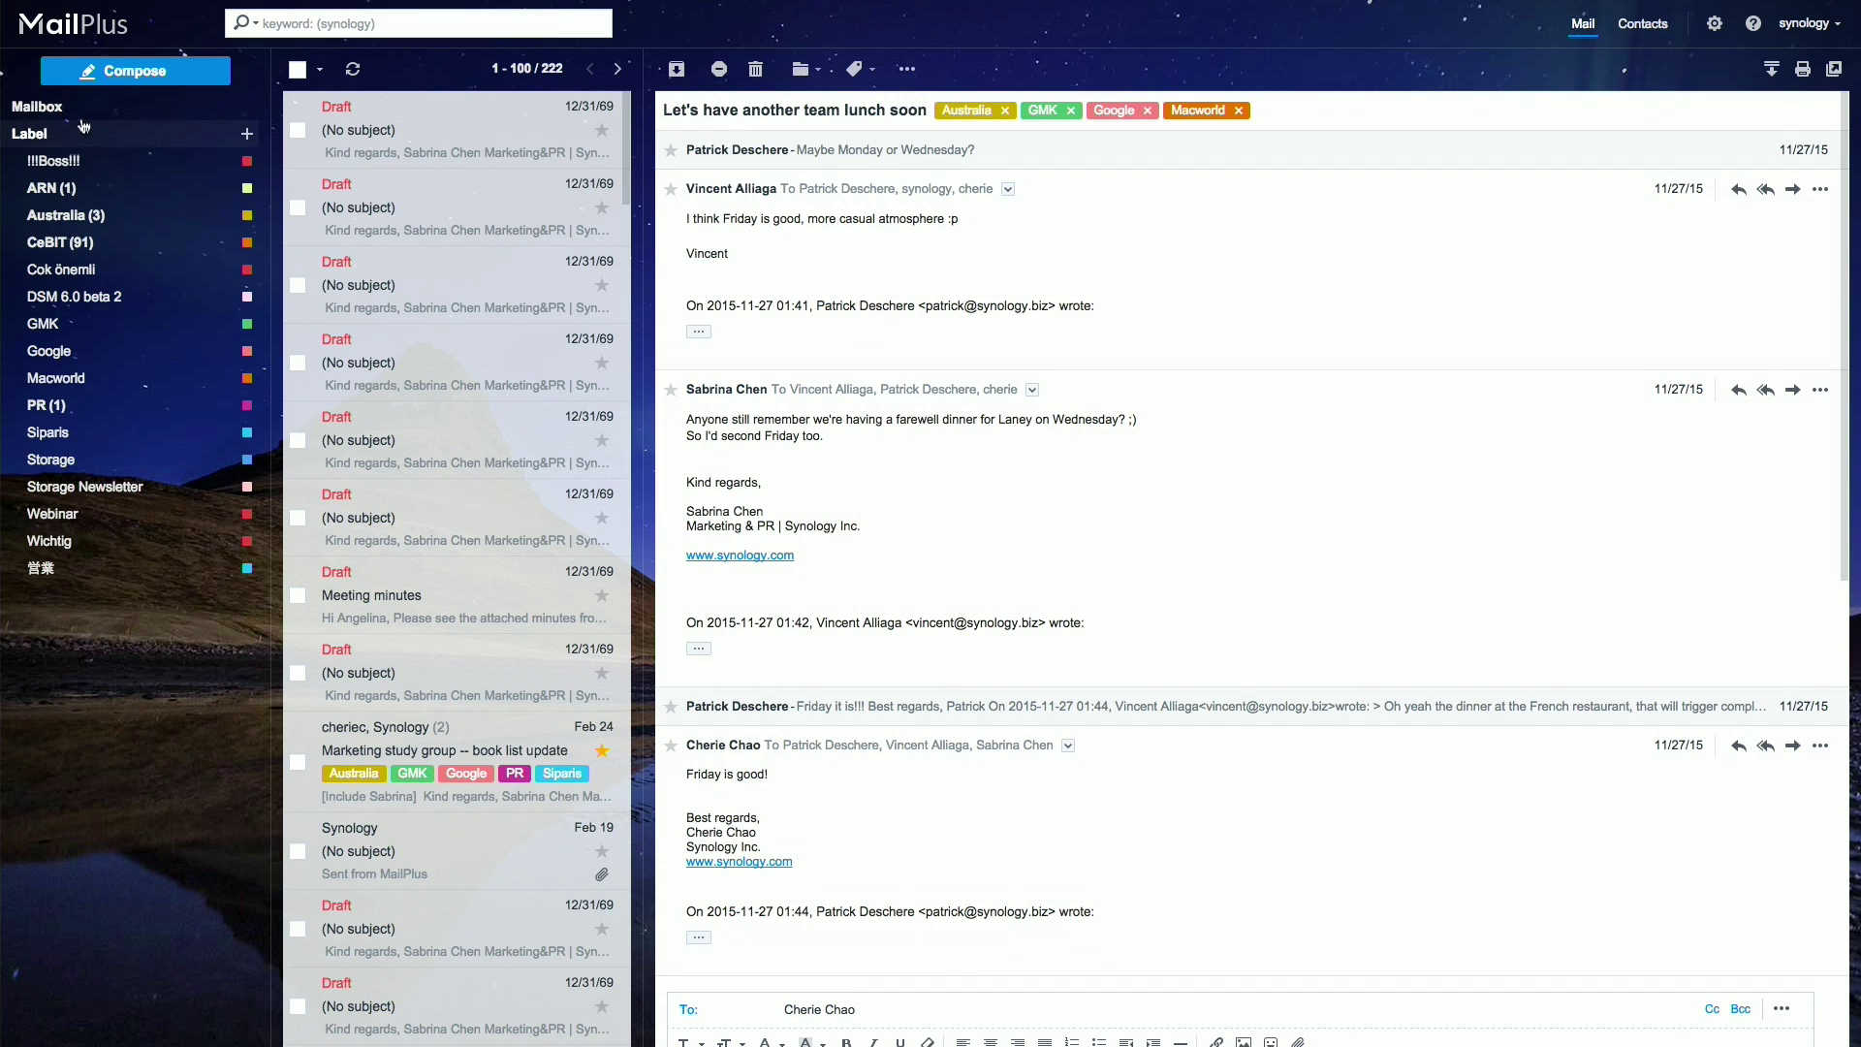
click(80, 114)
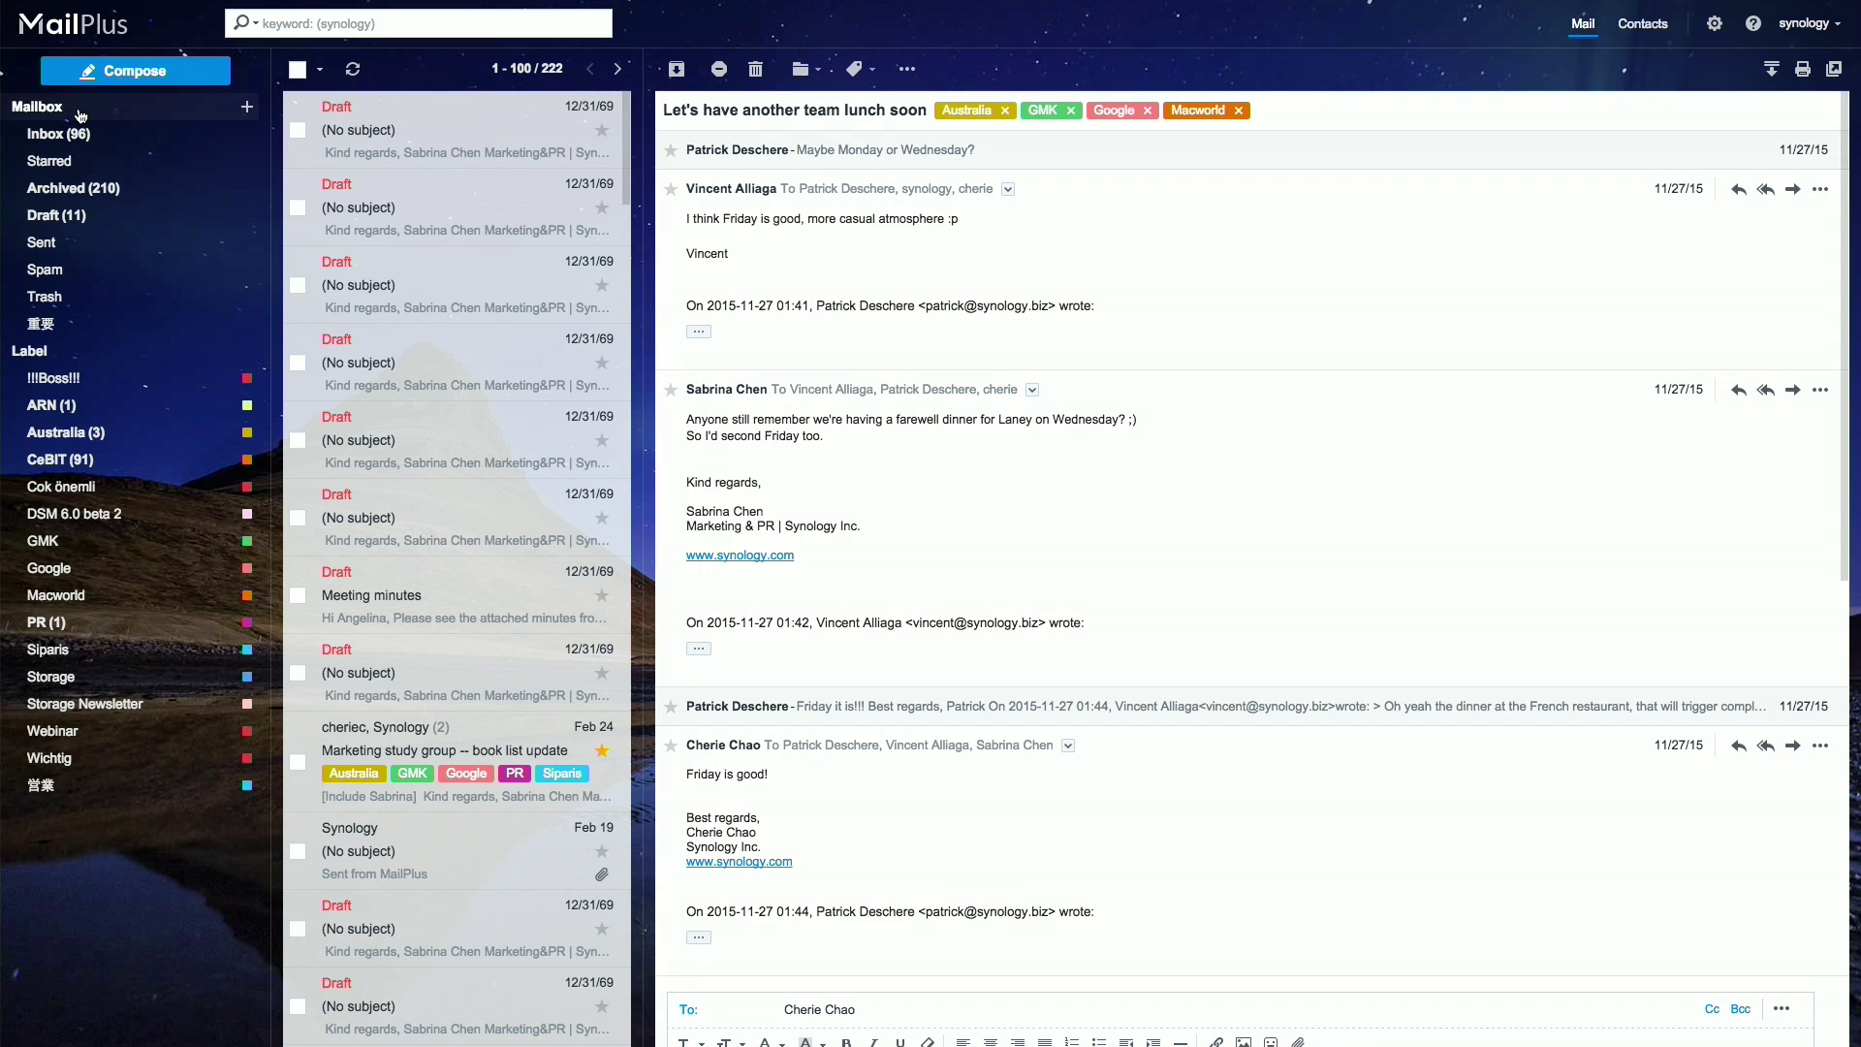